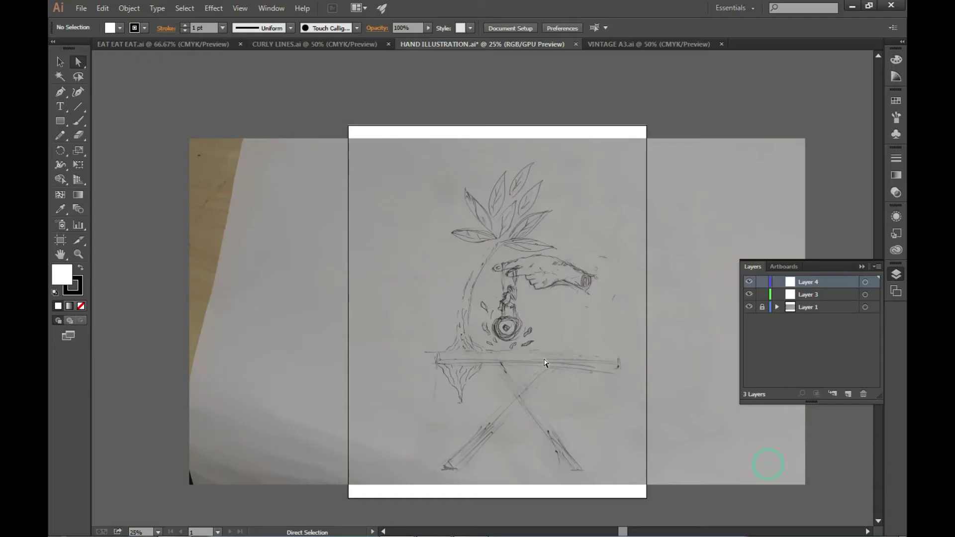
- Dismiss the system tray popup and return to the sketch
{"action": "left_click", "coordinate": [788, 526]}
{"action": "left_click", "coordinate": [789, 464]}
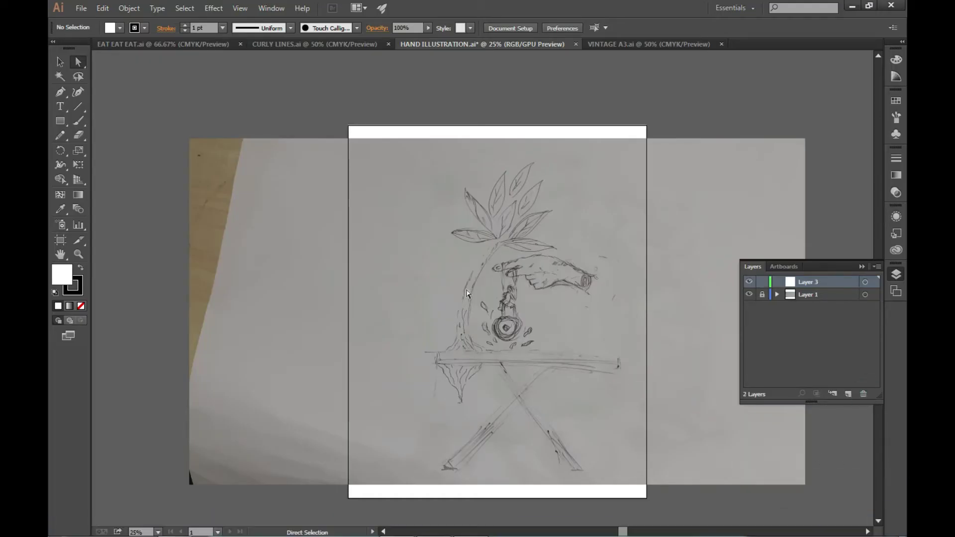
{"action": "scroll", "coordinate": [569, 345], "scroll_direction": "up", "scroll_amount": 2}
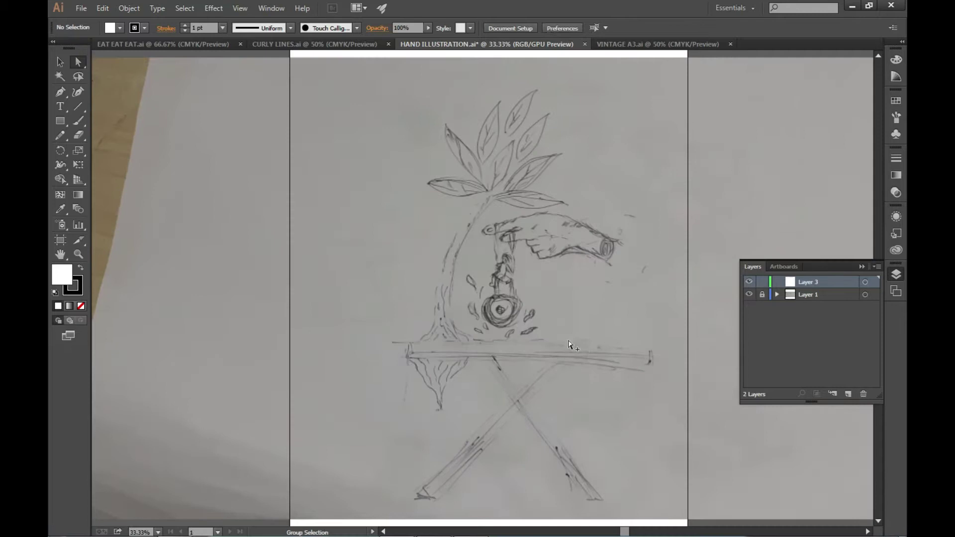
- Select the Blob Brush with fill set to None and adjust its size and angle
{"action": "left_click_drag", "start_coordinate": [78, 121], "coordinate": [118, 137]}
{"action": "left_click", "coordinate": [81, 306]}
{"action": "scroll", "coordinate": [338, 310], "scroll_direction": "up", "scroll_amount": 4, "text": "alt"}
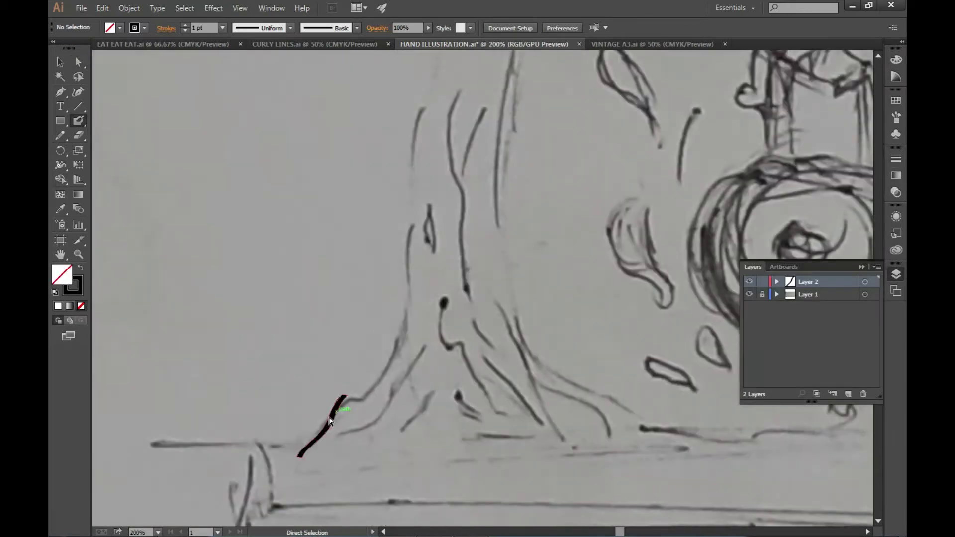
{"action": "key", "text": "Return"}
{"action": "left_click_drag", "start_coordinate": [391, 377], "coordinate": [417, 377]}
{"action": "left_click", "coordinate": [400, 359]}
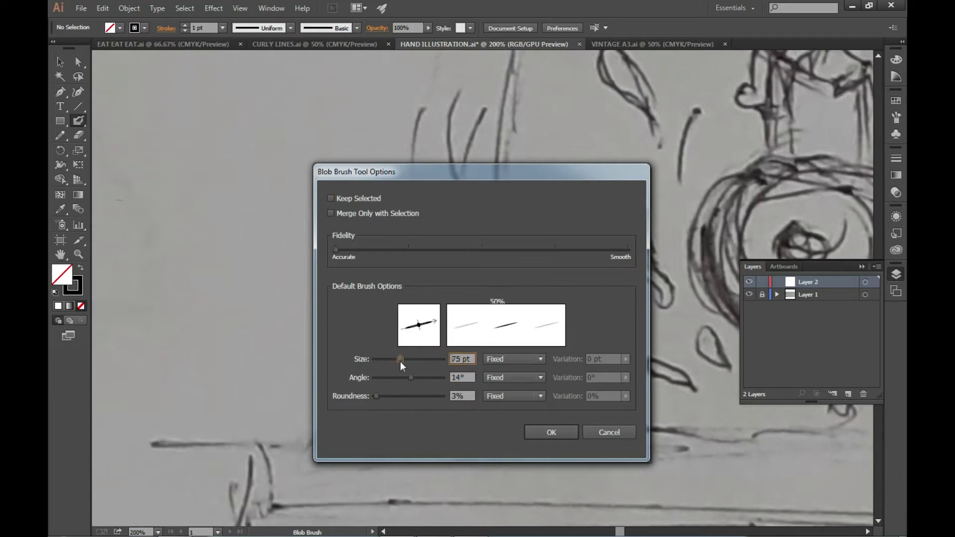
{"action": "left_click", "coordinate": [552, 432]}
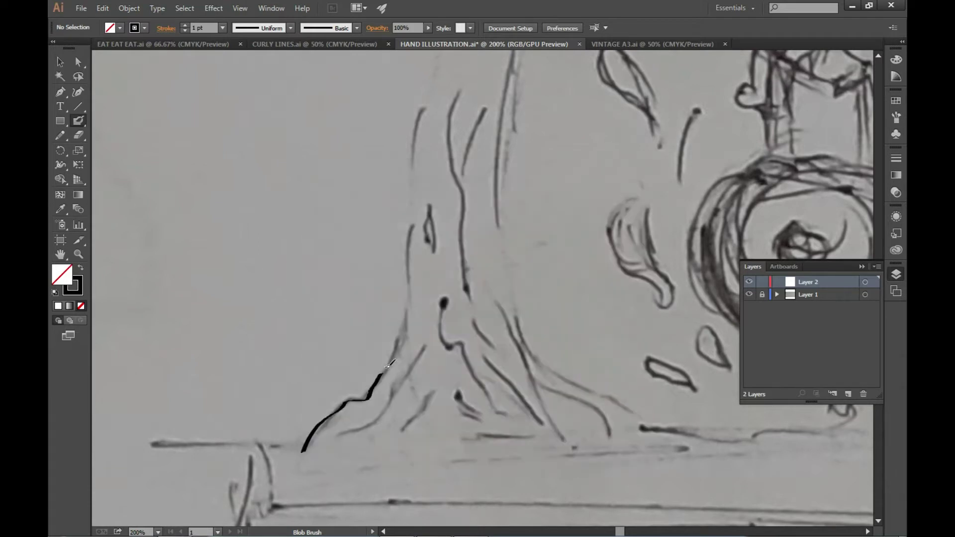
- Set the Blob Brush angle to 62°
{"action": "scroll", "coordinate": [389, 366], "scroll_direction": "up", "scroll_amount": 2}
{"action": "scroll", "coordinate": [389, 365], "scroll_direction": "down", "scroll_amount": 2, "text": "alt"}
{"action": "key", "text": "Return"}
{"action": "left_click_drag", "start_coordinate": [399, 377], "coordinate": [420, 378]}
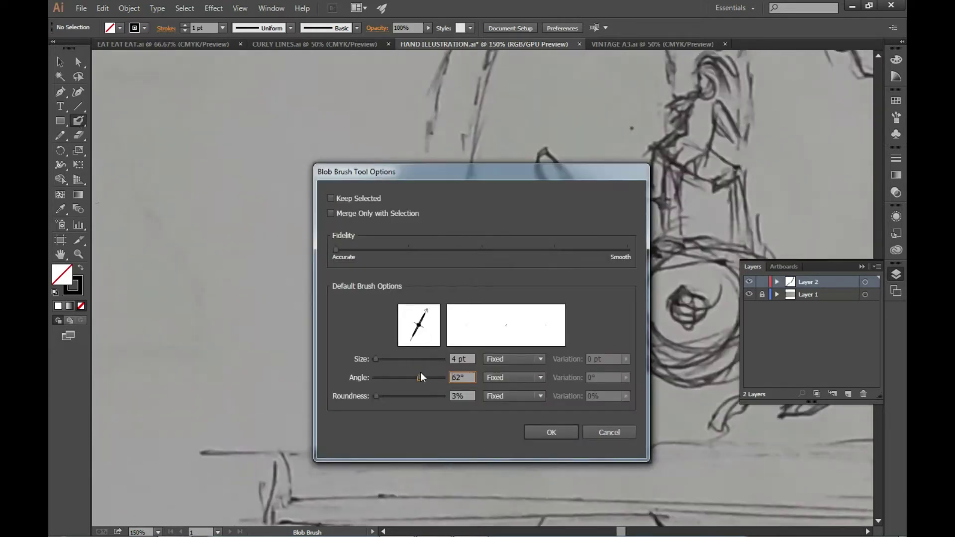
{"action": "key", "text": "Return"}
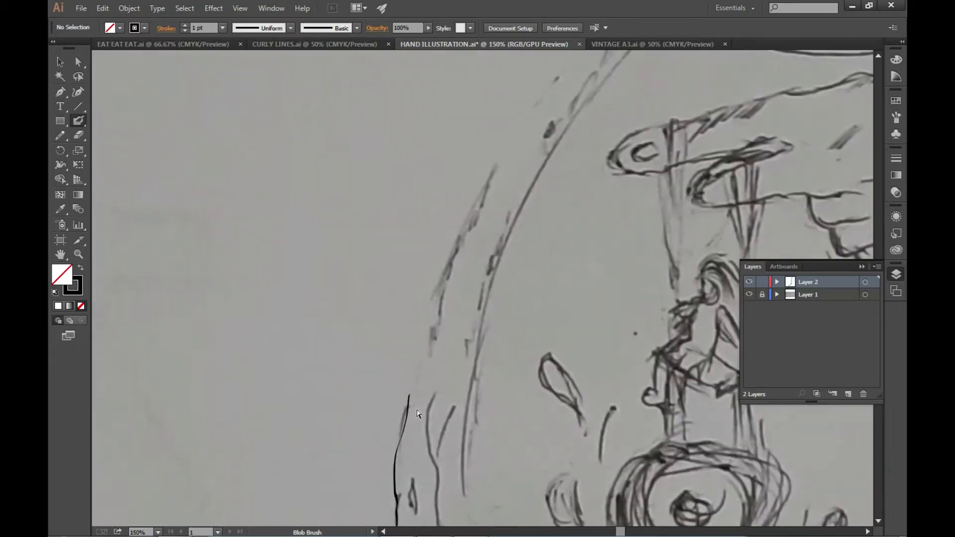
{"action": "key", "text": "Return"}
{"action": "key", "text": "Return"}
- Trace the trunk's left edge and extend it upward, undoing the overshoot
{"action": "mouse_move", "coordinate": [415, 517]}
{"action": "left_mouse_down"}
{"action": "mouse_move", "coordinate": [427, 383]}
{"action": "mouse_move", "coordinate": [463, 277]}
{"action": "left_mouse_up"}
{"action": "scroll", "coordinate": [463, 278], "scroll_direction": "down", "scroll_amount": 1, "text": "alt"}
{"action": "left_click_drag", "start_coordinate": [514, 165], "coordinate": [557, 111]}
{"action": "key", "text": "ctrl+z"}
{"action": "left_click_drag", "start_coordinate": [528, 192], "coordinate": [376, 271]}
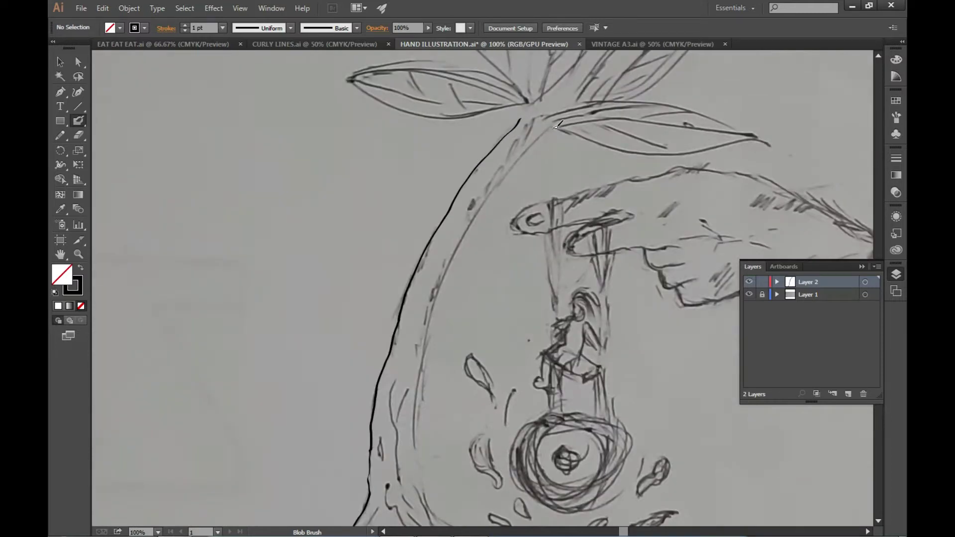
{"action": "scroll", "coordinate": [393, 266], "scroll_direction": "up", "scroll_amount": 1}
{"action": "scroll", "coordinate": [398, 263], "scroll_direction": "down", "scroll_amount": 1}
{"action": "scroll", "coordinate": [398, 264], "scroll_direction": "up", "scroll_amount": 2}
{"action": "scroll", "coordinate": [397, 264], "scroll_direction": "down", "scroll_amount": 1}
{"action": "scroll", "coordinate": [368, 238], "scroll_direction": "up", "scroll_amount": 1}
- Extend the inner trunk line downward and lengthen the trunk outline stroke
{"action": "left_click_drag", "start_coordinate": [373, 139], "coordinate": [335, 219]}
{"action": "scroll", "coordinate": [335, 232], "scroll_direction": "down", "scroll_amount": 1}
{"action": "scroll", "coordinate": [335, 232], "scroll_direction": "down", "scroll_amount": 3}
{"action": "scroll", "coordinate": [335, 232], "scroll_direction": "up", "scroll_amount": 4}
{"action": "scroll", "coordinate": [335, 232], "scroll_direction": "up", "scroll_amount": 1}
{"action": "double_click", "coordinate": [78, 120]}
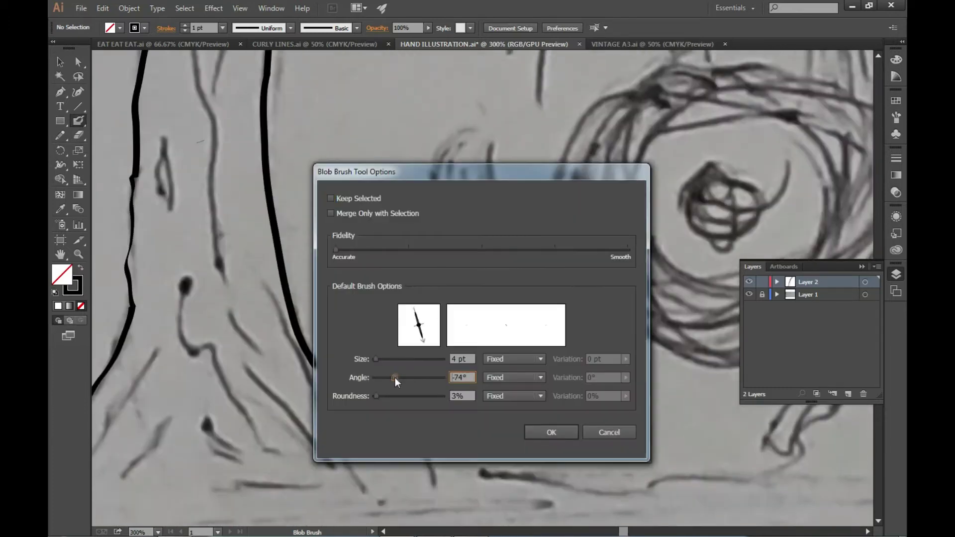
{"action": "key", "text": "Return"}
{"action": "left_click_drag", "start_coordinate": [454, 435], "coordinate": [596, 457]}
{"action": "scroll", "coordinate": [597, 457], "scroll_direction": "up", "scroll_amount": 2}
{"action": "scroll", "coordinate": [498, 298], "scroll_direction": "down", "scroll_amount": 4}
- Hide and reshow the sketch layer to check the inked trunk lines
{"action": "left_click", "coordinate": [748, 294]}
{"action": "key", "text": "v"}
{"action": "scroll", "coordinate": [628, 253], "scroll_direction": "up", "scroll_amount": 5}
{"action": "left_click", "coordinate": [78, 120]}
{"action": "scroll", "coordinate": [703, 246], "scroll_direction": "up", "scroll_amount": 1}
{"action": "double_click", "coordinate": [78, 120]}
{"action": "key", "text": "Return"}
- Trace the bark lines on the trunk and a root line up to the left
{"action": "left_click_drag", "start_coordinate": [586, 265], "coordinate": [723, 435]}
{"action": "left_click_drag", "start_coordinate": [331, 122], "coordinate": [527, 470]}
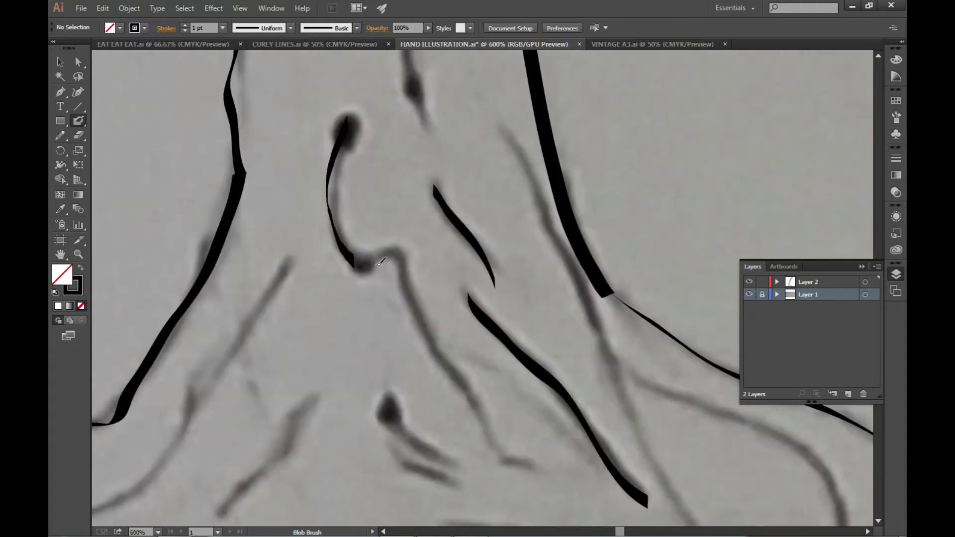
{"action": "left_click_drag", "start_coordinate": [585, 341], "coordinate": [385, 219]}
{"action": "left_click_drag", "start_coordinate": [577, 328], "coordinate": [398, 227]}
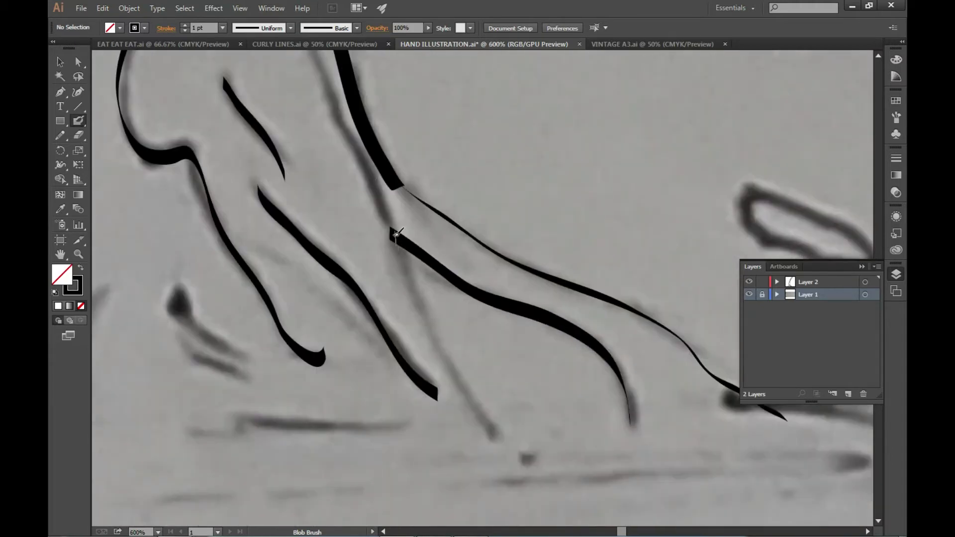
{"action": "scroll", "coordinate": [462, 295], "scroll_direction": "down", "scroll_amount": 1}
{"action": "scroll", "coordinate": [404, 224], "scroll_direction": "up", "scroll_amount": 2}
{"action": "scroll", "coordinate": [436, 324], "scroll_direction": "down", "scroll_amount": 1}
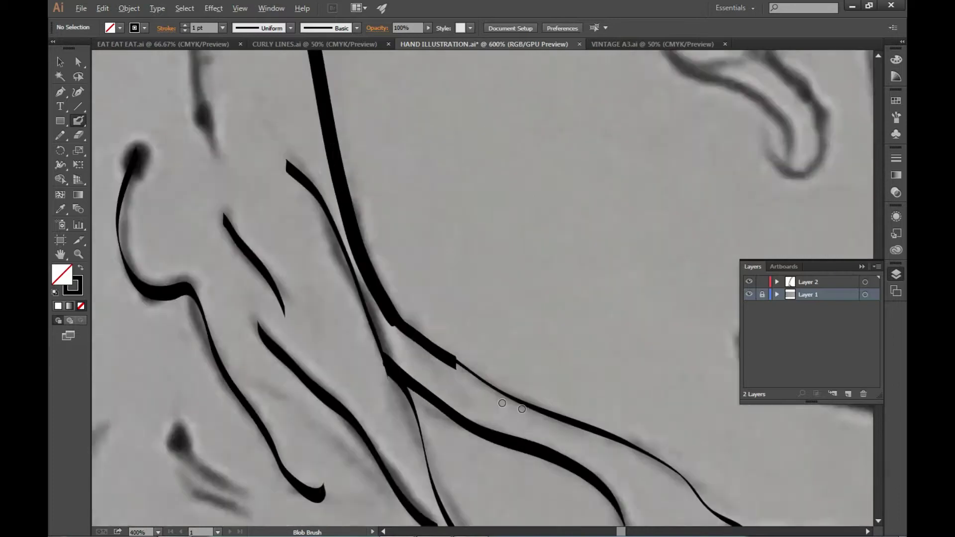
{"action": "scroll", "coordinate": [437, 324], "scroll_direction": "down", "scroll_amount": 1}
{"action": "scroll", "coordinate": [512, 377], "scroll_direction": "up", "scroll_amount": 2}
{"action": "scroll", "coordinate": [512, 376], "scroll_direction": "down", "scroll_amount": 2}
{"action": "scroll", "coordinate": [348, 249], "scroll_direction": "up", "scroll_amount": 1}
- Return to the Blob Brush and confirm its settings
{"action": "double_click", "coordinate": [79, 120]}
{"action": "key", "text": "Return"}
{"action": "left_click", "coordinate": [83, 118]}
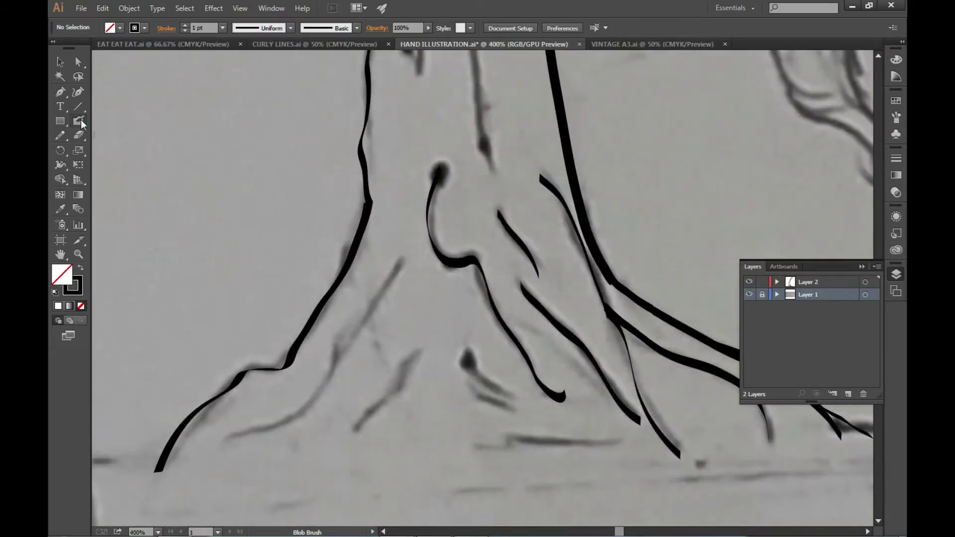
{"action": "left_click", "coordinate": [240, 8]}
{"action": "key", "text": "Escape"}
{"action": "key", "text": "Return"}
{"action": "key", "text": "Return"}
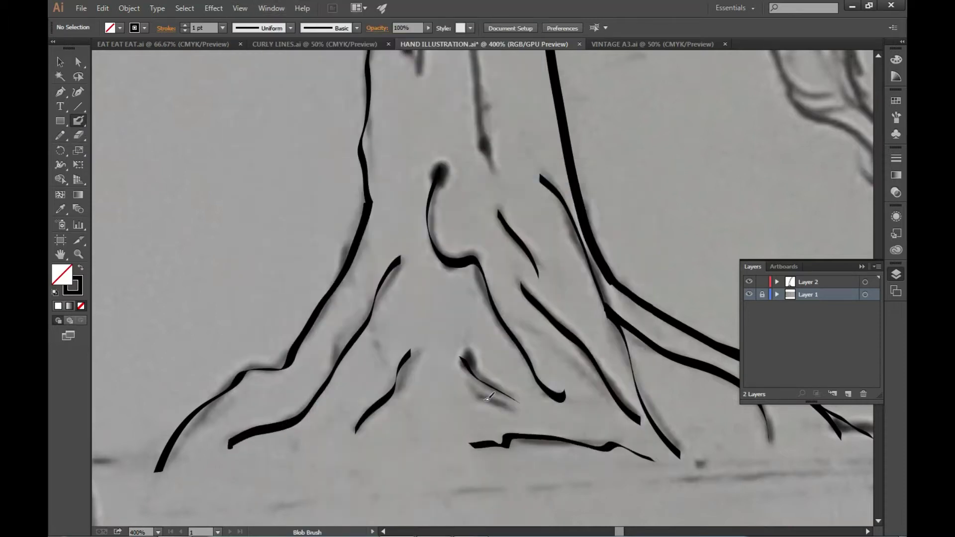
{"action": "scroll", "coordinate": [488, 397], "scroll_direction": "up", "scroll_amount": 5}
{"action": "key", "text": "Return"}
{"action": "key", "text": "Return"}
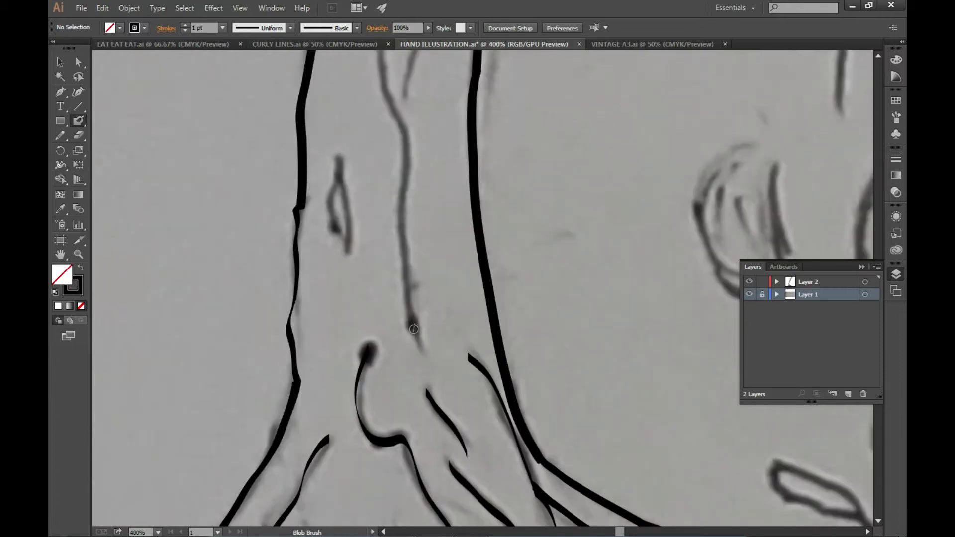
{"action": "scroll", "coordinate": [413, 329], "scroll_direction": "down", "scroll_amount": 3}
{"action": "scroll", "coordinate": [405, 239], "scroll_direction": "up", "scroll_amount": 4}
- Trace the upper trunk's outer and inner lines
{"action": "left_click_drag", "start_coordinate": [423, 524], "coordinate": [402, 239]}
{"action": "scroll", "coordinate": [405, 235], "scroll_direction": "down", "scroll_amount": 3}
{"action": "scroll", "coordinate": [395, 59], "scroll_direction": "up", "scroll_amount": 3}
{"action": "left_click_drag", "start_coordinate": [395, 59], "coordinate": [379, 92]}
{"action": "scroll", "coordinate": [387, 334], "scroll_direction": "up", "scroll_amount": 1}
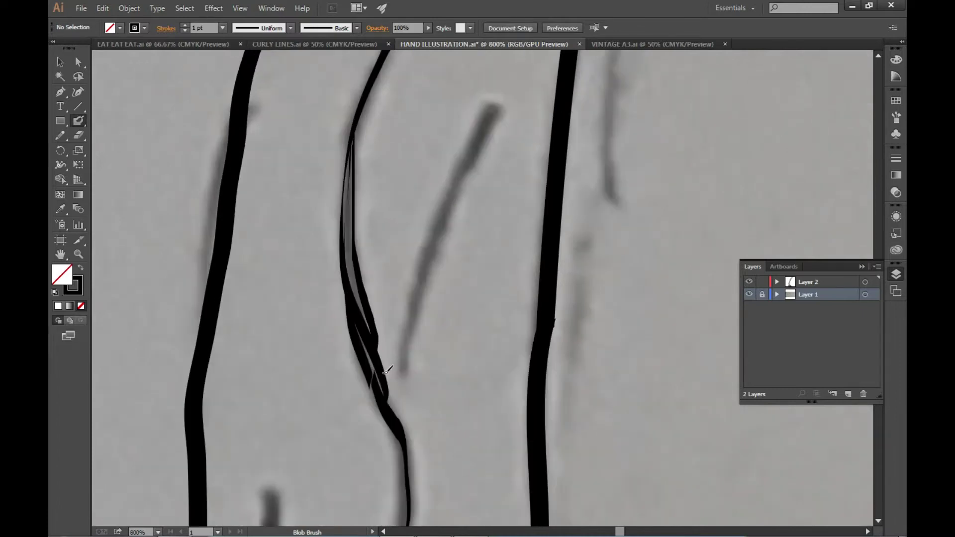
- Redraw a bark line in the upper trunk and close the small knot outline
{"action": "left_click_drag", "start_coordinate": [480, 140], "coordinate": [450, 256]}
{"action": "key", "text": "ctrl+z"}
{"action": "left_click_drag", "start_coordinate": [495, 99], "coordinate": [433, 263]}
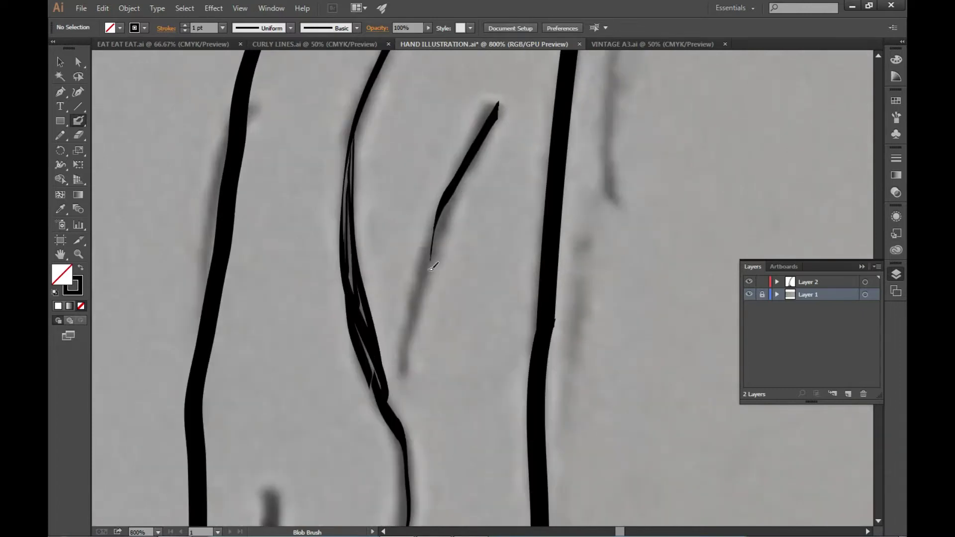
{"action": "scroll", "coordinate": [433, 263], "scroll_direction": "down", "scroll_amount": 2}
{"action": "scroll", "coordinate": [329, 290], "scroll_direction": "up", "scroll_amount": 2}
{"action": "mouse_move", "coordinate": [329, 290]}
{"action": "left_mouse_down"}
{"action": "mouse_move", "coordinate": [339, 460]}
{"action": "mouse_move", "coordinate": [330, 298]}
{"action": "left_mouse_up"}
{"action": "scroll", "coordinate": [330, 298], "scroll_direction": "down", "scroll_amount": 2}
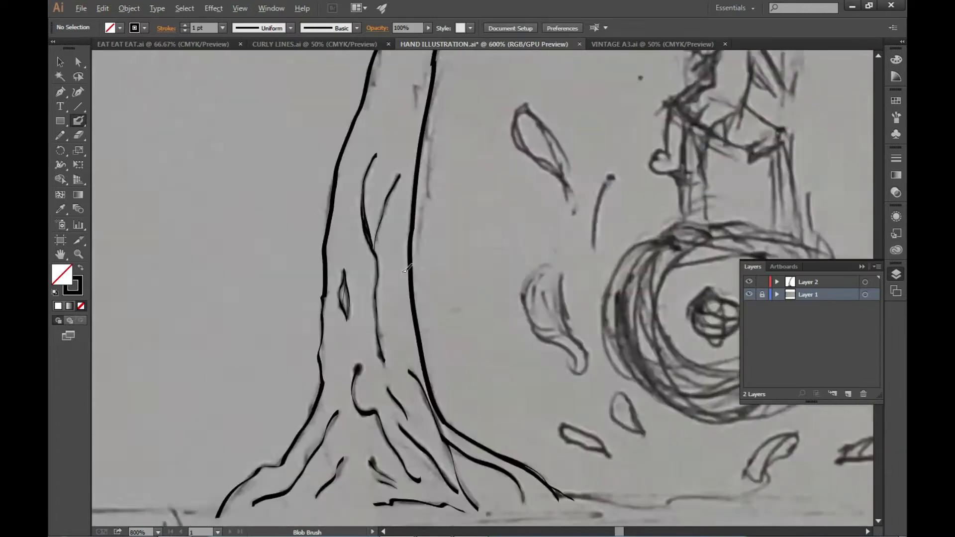
{"action": "scroll", "coordinate": [348, 239], "scroll_direction": "up", "scroll_amount": 3}
- Make the Blob Brush angle vary randomly
{"action": "double_click", "coordinate": [78, 121]}
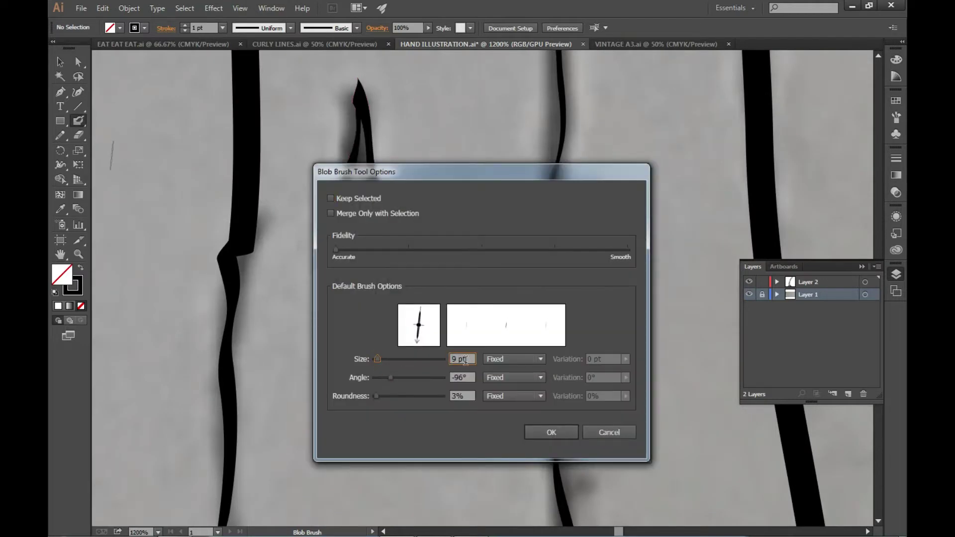
{"action": "left_click", "coordinate": [540, 378]}
{"action": "left_click", "coordinate": [507, 404]}
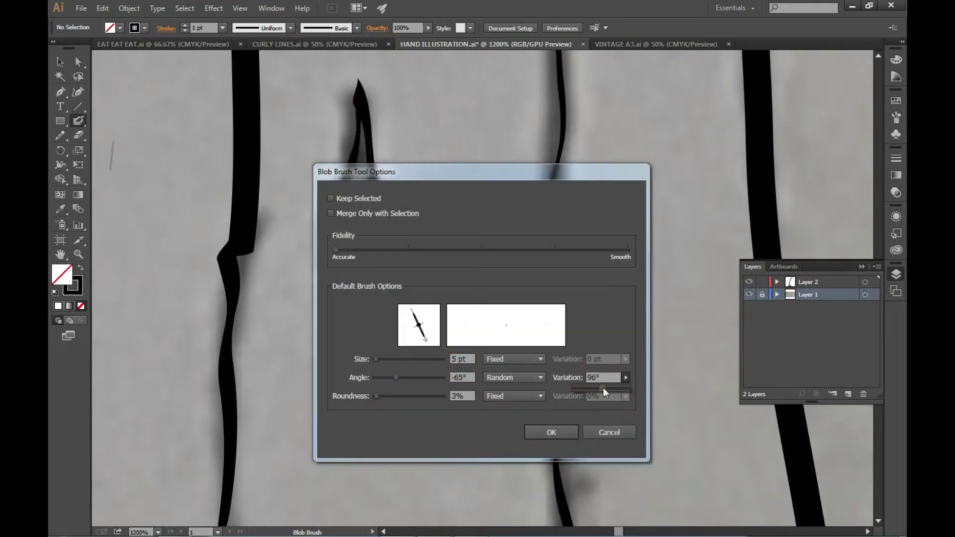
{"action": "key", "text": "Return"}
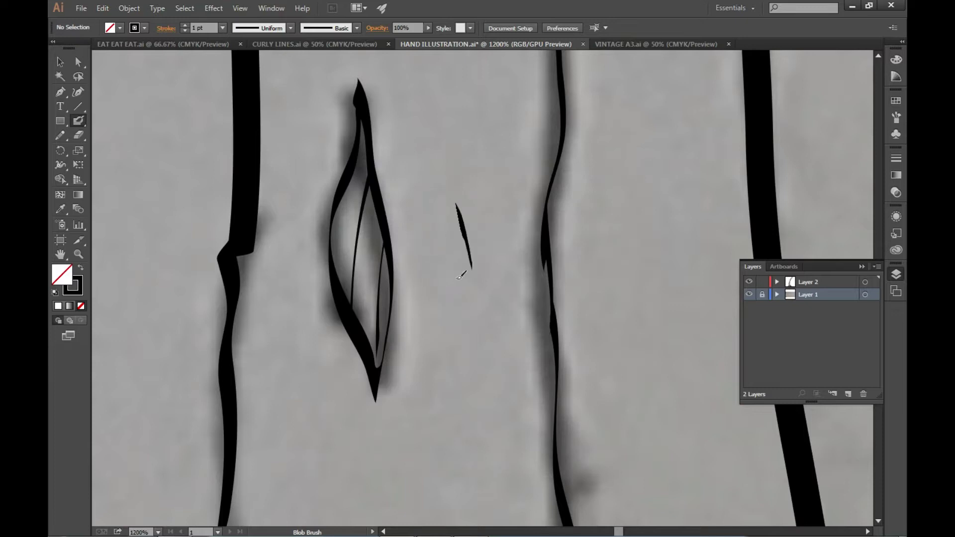
- Paint random-angle strokes inside the knot shape
{"action": "scroll", "coordinate": [458, 218], "scroll_direction": "down", "scroll_amount": 3}
{"action": "scroll", "coordinate": [370, 218], "scroll_direction": "up", "scroll_amount": 2}
{"action": "scroll", "coordinate": [369, 220], "scroll_direction": "up", "scroll_amount": 2}
{"action": "left_click_drag", "start_coordinate": [370, 221], "coordinate": [380, 326]}
{"action": "left_click_drag", "start_coordinate": [393, 293], "coordinate": [403, 393]}
{"action": "scroll", "coordinate": [448, 252], "scroll_direction": "down", "scroll_amount": 4}
{"action": "key", "text": "v"}
{"action": "scroll", "coordinate": [471, 213], "scroll_direction": "down", "scroll_amount": 2}
{"action": "key", "text": "shift+b"}
{"action": "scroll", "coordinate": [528, 189], "scroll_direction": "up", "scroll_amount": 3}
{"action": "scroll", "coordinate": [528, 189], "scroll_direction": "up", "scroll_amount": 3}
{"action": "scroll", "coordinate": [528, 189], "scroll_direction": "up", "scroll_amount": 2}
- Add two thin strokes and a curl beside the stem, redrawing the curl zoomed in
{"action": "left_click_drag", "start_coordinate": [506, 201], "coordinate": [516, 227]}
{"action": "left_click_drag", "start_coordinate": [498, 218], "coordinate": [507, 256]}
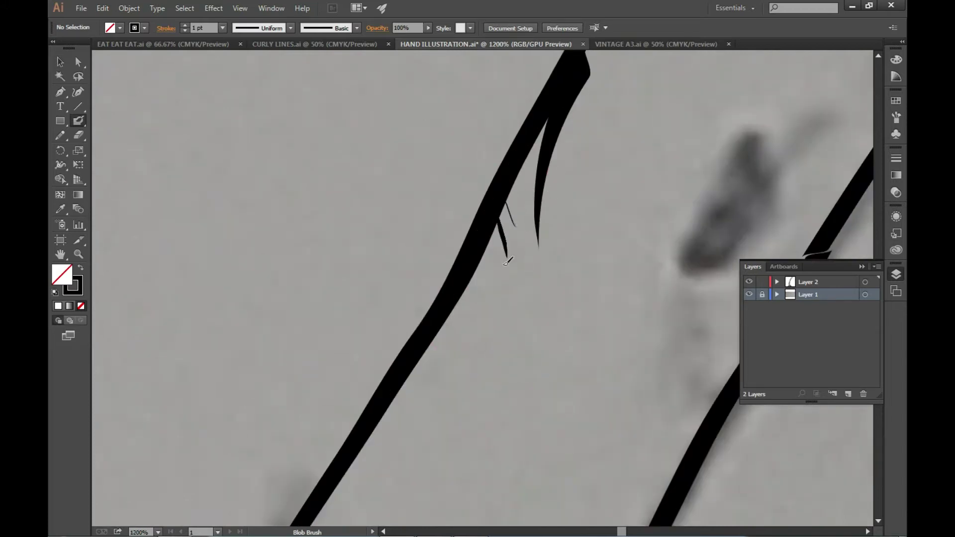
{"action": "key", "text": "Return"}
{"action": "key", "text": "Return"}
{"action": "left_click_drag", "start_coordinate": [515, 187], "coordinate": [480, 362]}
{"action": "key", "text": "ctrl+z"}
{"action": "key", "text": "ctrl+plus"}
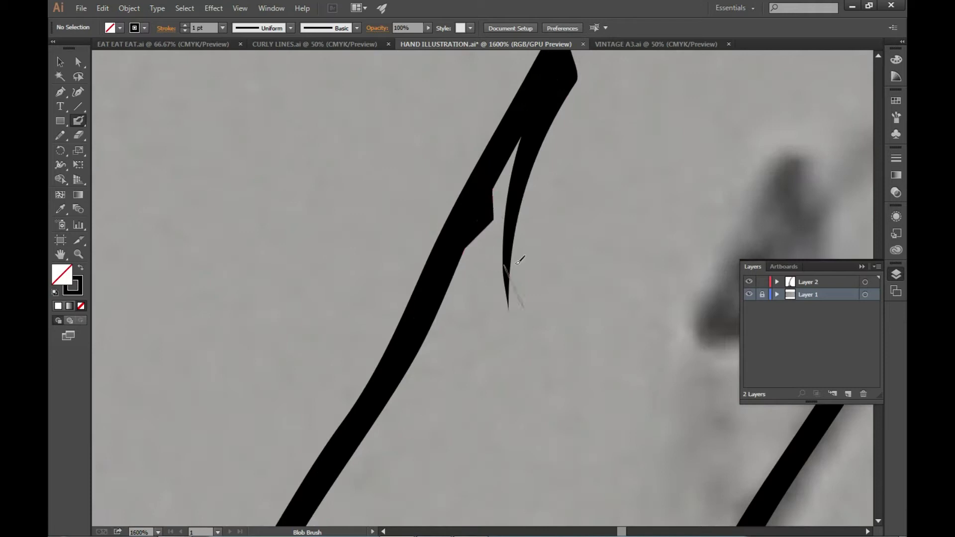
{"action": "left_click_drag", "start_coordinate": [480, 244], "coordinate": [478, 295]}
- Turn off keeping new strokes selected and set the brush angle to -54°
{"action": "key", "text": "Return"}
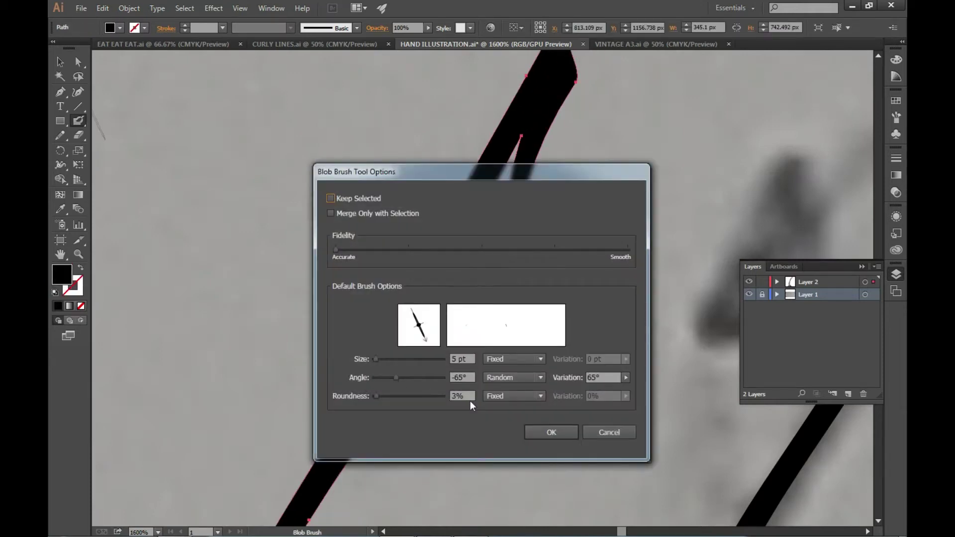
{"action": "left_click", "coordinate": [551, 432]}
{"action": "key", "text": "Return"}
{"action": "left_click_drag", "start_coordinate": [409, 377], "coordinate": [398, 379]}
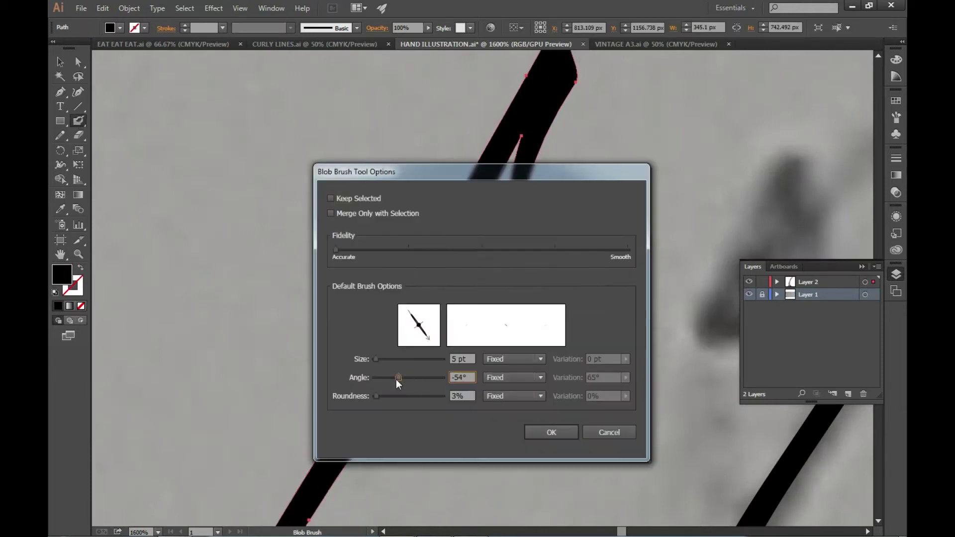
{"action": "key", "text": "Return"}
{"action": "key", "text": "ctrl+minus"}
- Add four spiky bark strokes along the stem
{"action": "left_click_drag", "start_coordinate": [502, 209], "coordinate": [442, 309]}
{"action": "left_click_drag", "start_coordinate": [477, 279], "coordinate": [438, 328]}
{"action": "left_click_drag", "start_coordinate": [472, 259], "coordinate": [427, 338]}
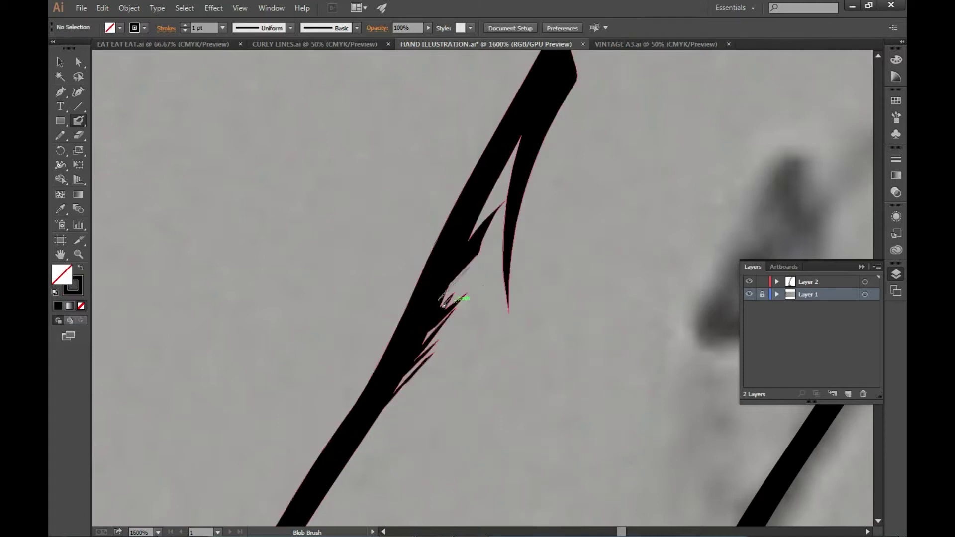
{"action": "left_click_drag", "start_coordinate": [467, 313], "coordinate": [408, 373]}
- Draw a tapered stroke along the branch near the stem junction
{"action": "key", "text": "ctrl+minus"}
{"action": "key", "text": "ctrl+plus"}
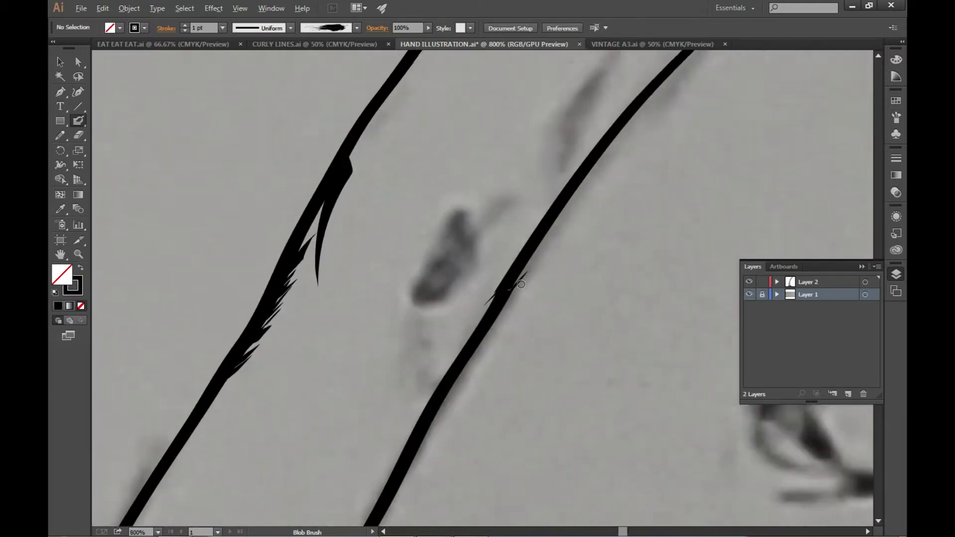
{"action": "key", "text": "ctrl+plus"}
{"action": "key", "text": "ctrl+plus"}
{"action": "key", "text": "ctrl+minus"}
{"action": "key", "text": "ctrl+minus"}
{"action": "key", "text": "ctrl+minus"}
{"action": "key", "text": "ctrl+minus"}
{"action": "key", "text": "ctrl+minus"}
{"action": "key", "text": "ctrl+plus"}
{"action": "key", "text": "ctrl+plus"}
{"action": "key", "text": "ctrl+plus"}
{"action": "key", "text": "ctrl+minus"}
{"action": "key", "text": "ctrl+plus"}
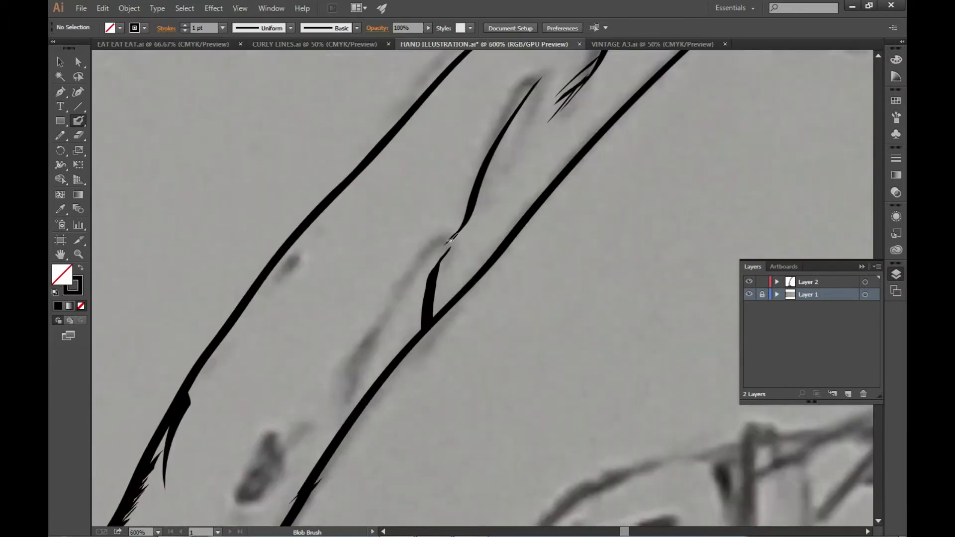
{"action": "key", "text": "ctrl+minus"}
{"action": "key", "text": "ctrl+plus"}
{"action": "key", "text": "ctrl+plus"}
{"action": "left_click_drag", "start_coordinate": [432, 184], "coordinate": [365, 382]}
{"action": "key", "text": "ctrl+minus"}
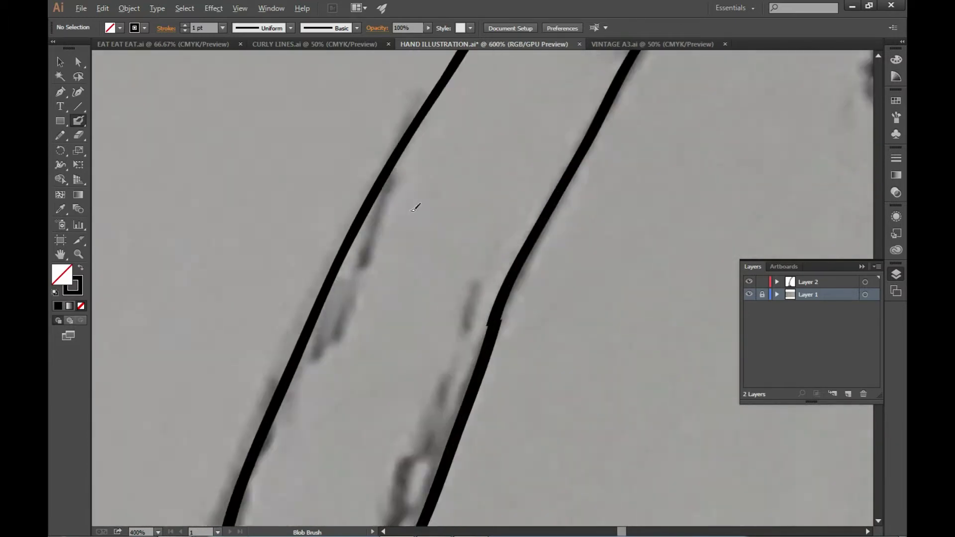
- Undo the hatching and paint a jagged bark texture along the trunk
{"action": "key", "text": "Return"}
{"action": "key", "text": "Return"}
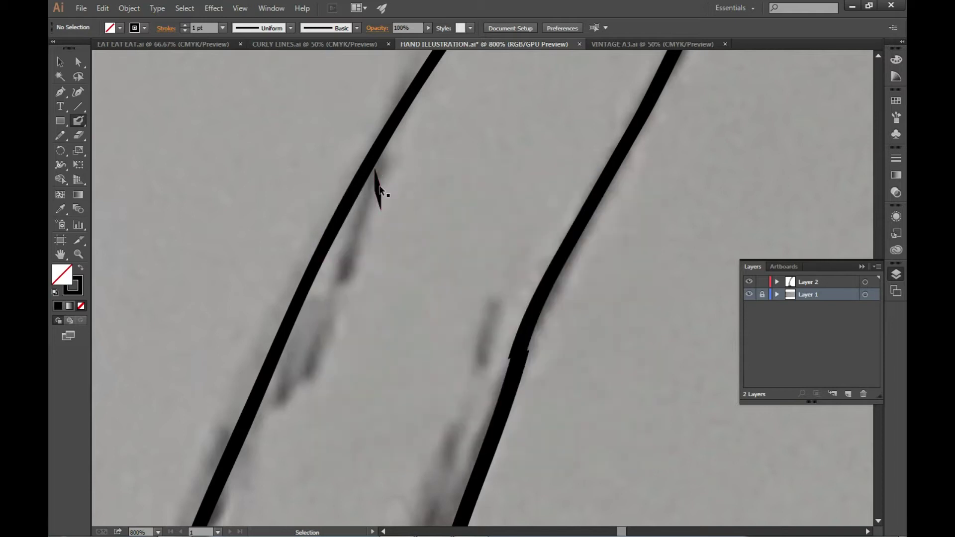
{"action": "key", "text": "ctrl+z"}
{"action": "key", "text": "ctrl+z"}
{"action": "key", "text": "ctrl+z"}
{"action": "key", "text": "ctrl+z"}
{"action": "key", "text": "ctrl+z"}
{"action": "double_click", "coordinate": [78, 121]}
{"action": "key", "text": "Return"}
{"action": "key", "text": "ctrl+z"}
{"action": "scroll", "coordinate": [376, 211], "scroll_direction": "up", "scroll_amount": 3}
{"action": "left_click_drag", "start_coordinate": [397, 114], "coordinate": [328, 361]}
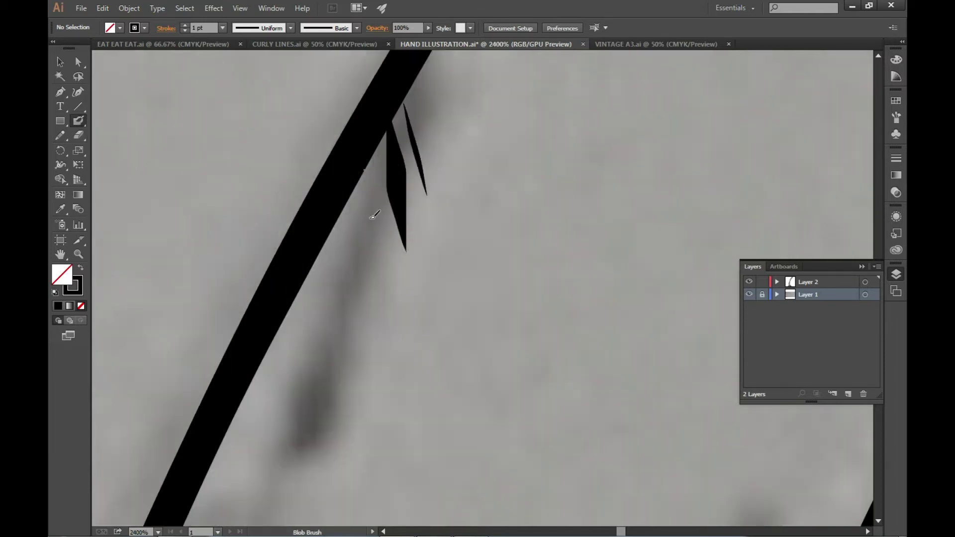
{"action": "key", "text": "ctrl+minus"}
{"action": "key", "text": "ctrl+minus"}
{"action": "key", "text": "ctrl+minus"}
{"action": "key", "text": "ctrl+minus"}
{"action": "key", "text": "ctrl+minus"}
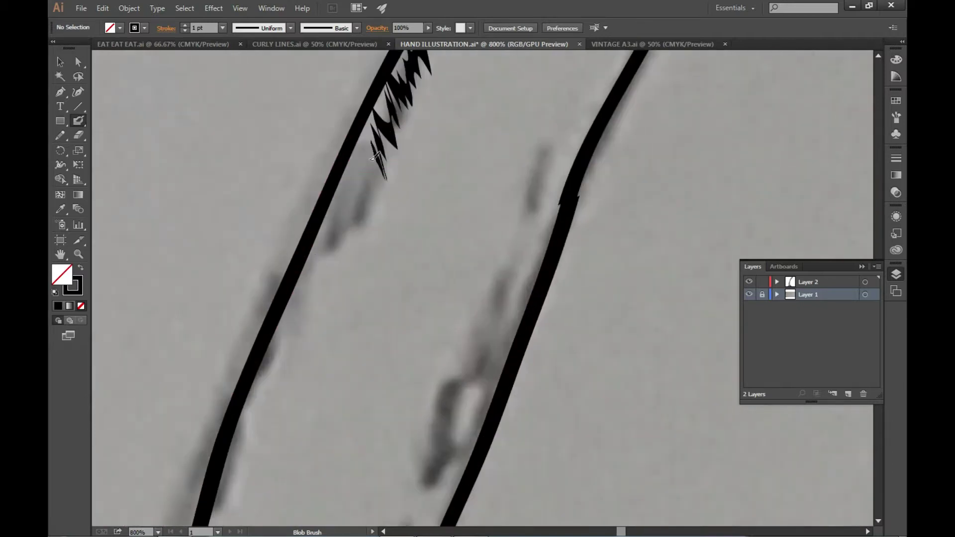
{"action": "key", "text": "ctrl+minus"}
{"action": "key", "text": "ctrl+minus"}
- Ink the leaf's upper edge boldly and toggle the sketch layer to review it
{"action": "key", "text": "v"}
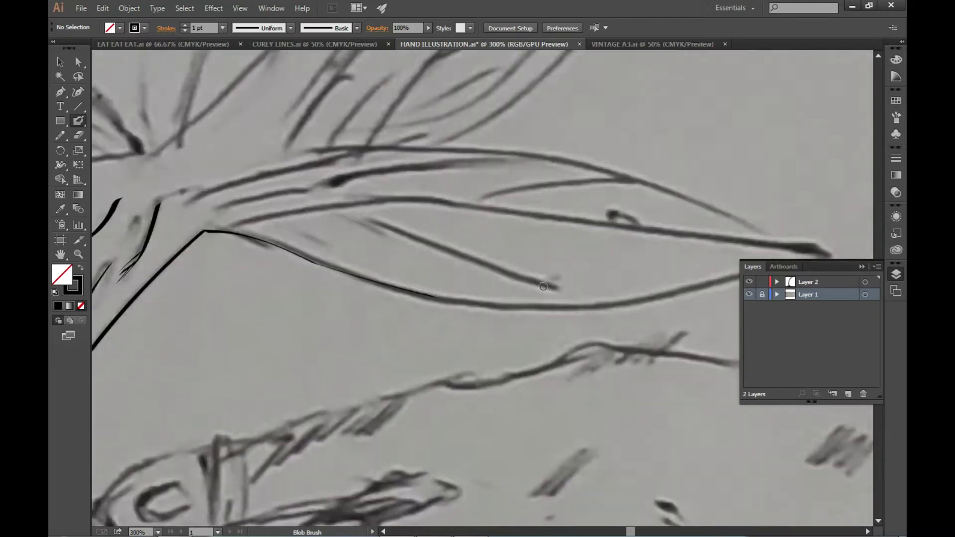
{"action": "left_click", "coordinate": [551, 431]}
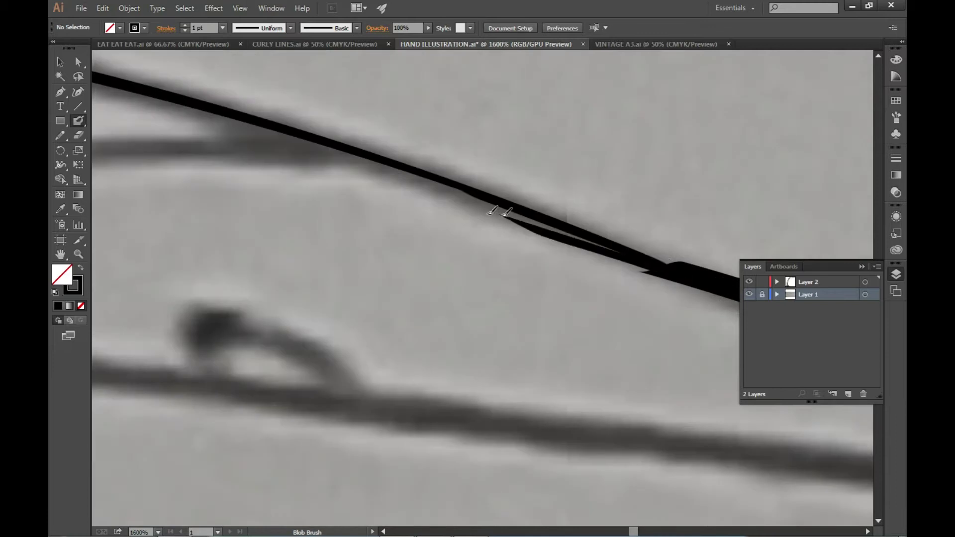
{"action": "left_click_drag", "start_coordinate": [383, 189], "coordinate": [629, 247]}
{"action": "left_click", "coordinate": [749, 294]}
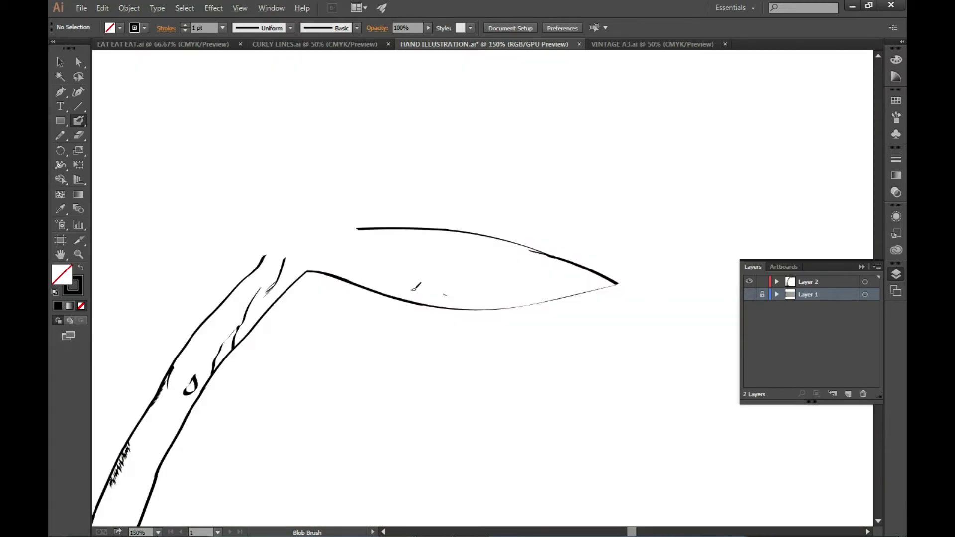
{"action": "left_click", "coordinate": [749, 294]}
{"action": "left_click", "coordinate": [748, 294]}
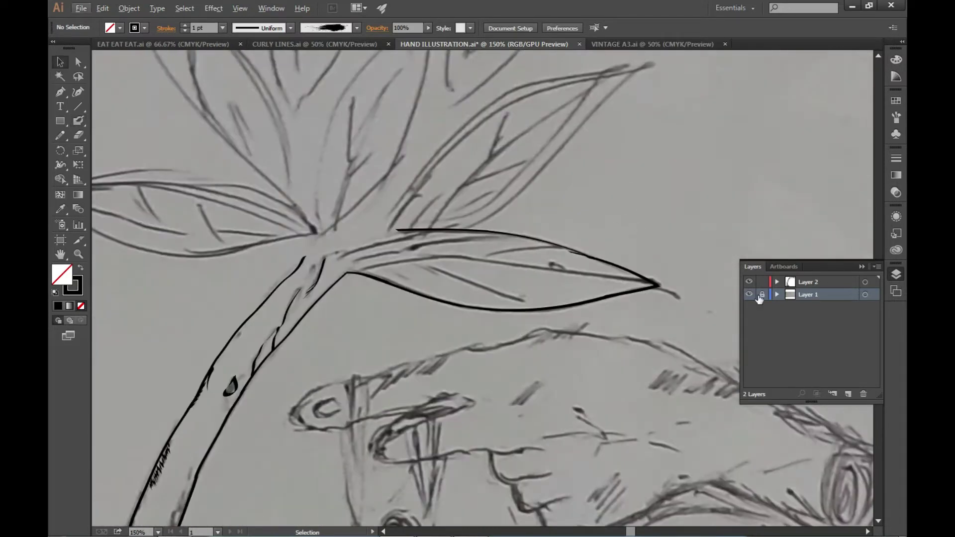
{"action": "left_click", "coordinate": [750, 295]}
- Show the sketch layer, make Layer 2 the drawing layer and zoom in on the leaves
{"action": "left_click", "coordinate": [749, 295]}
{"action": "left_click", "coordinate": [816, 282]}
{"action": "left_click", "coordinate": [788, 529]}
{"action": "right_click", "coordinate": [770, 465]}
{"action": "left_click", "coordinate": [772, 471]}
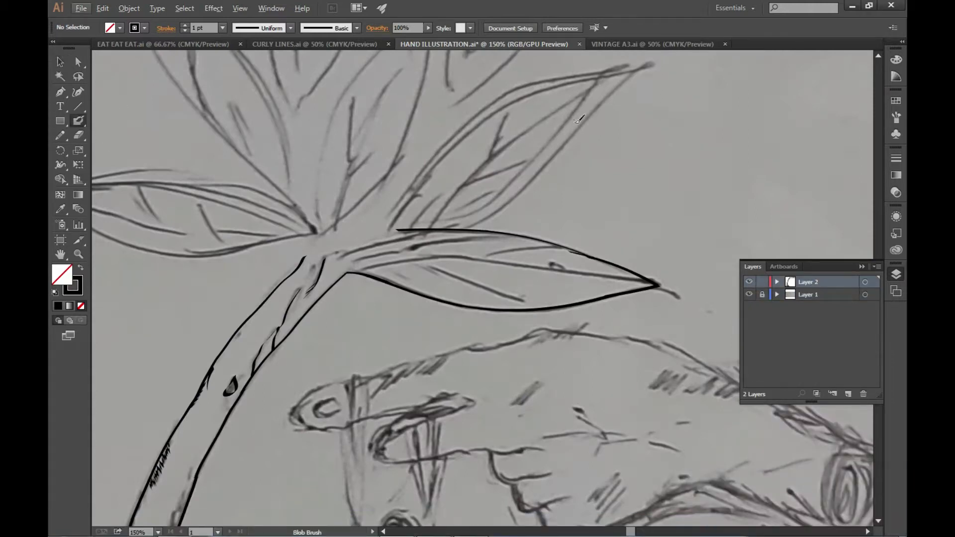
{"action": "key", "text": "ctrl+plus"}
- Set a new Blob Brush angle, undo the stray stroke and zoom out to the leaf
{"action": "double_click", "coordinate": [78, 120]}
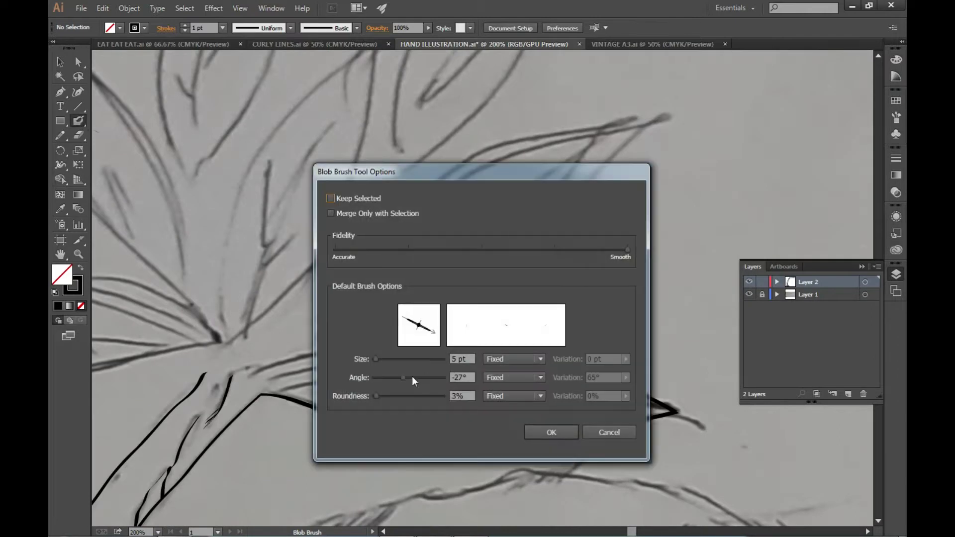
{"action": "left_click", "coordinate": [567, 432]}
{"action": "key", "text": "ctrl+z"}
{"action": "key", "text": "ctrl+minus"}
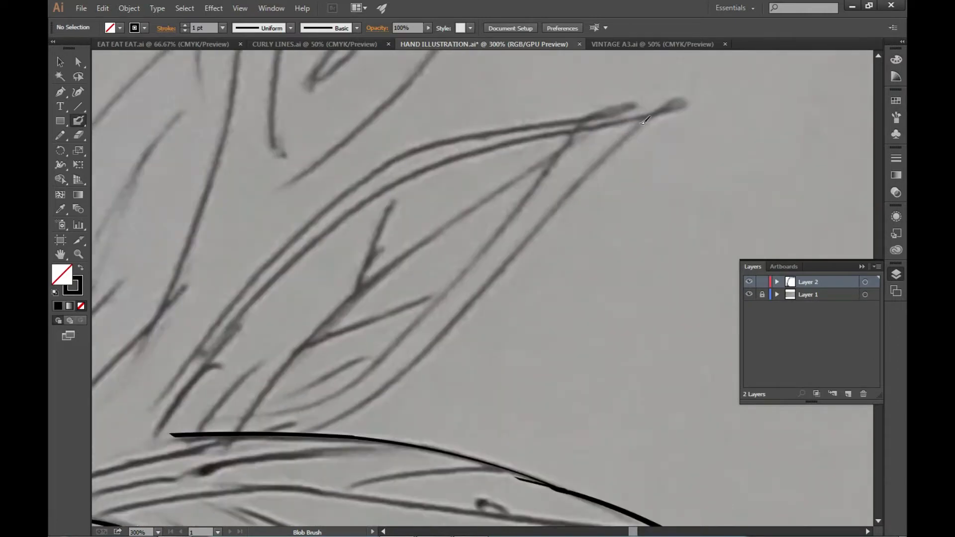
{"action": "scroll", "coordinate": [630, 128], "scroll_direction": "down", "scroll_amount": 2}
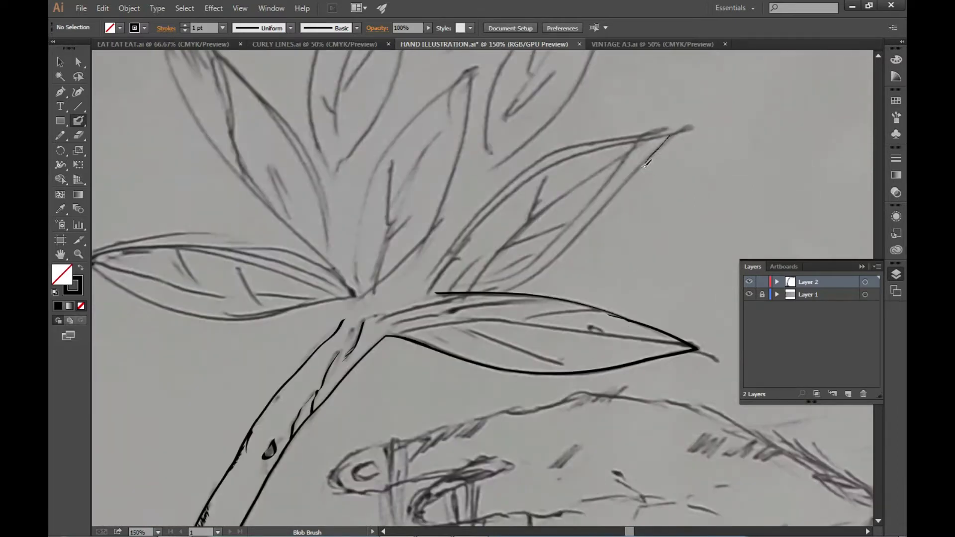
{"action": "scroll", "coordinate": [654, 145], "scroll_direction": "up", "scroll_amount": 2}
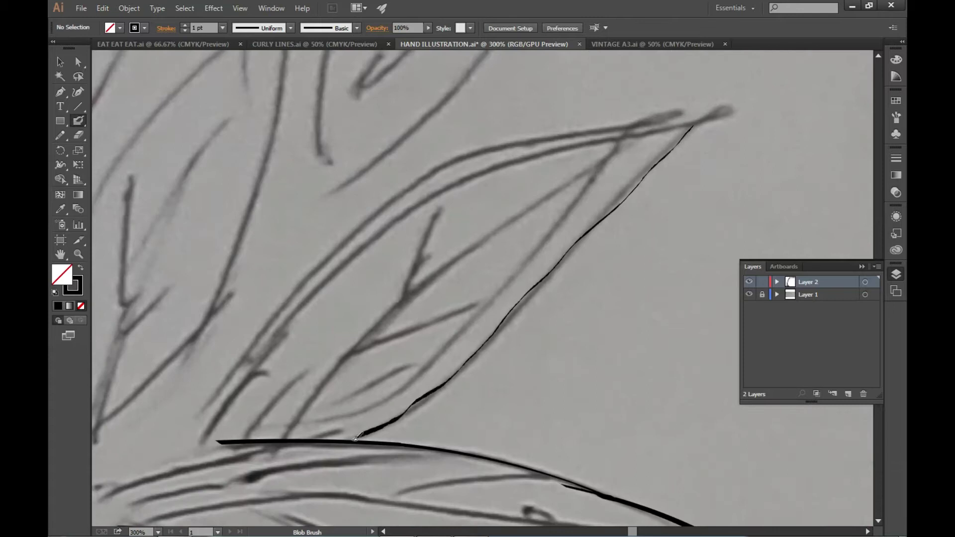
- Ink the upward leaf's lower and upper edges and an inner line, checking against the sketch
{"action": "left_click_drag", "start_coordinate": [355, 439], "coordinate": [355, 439]}
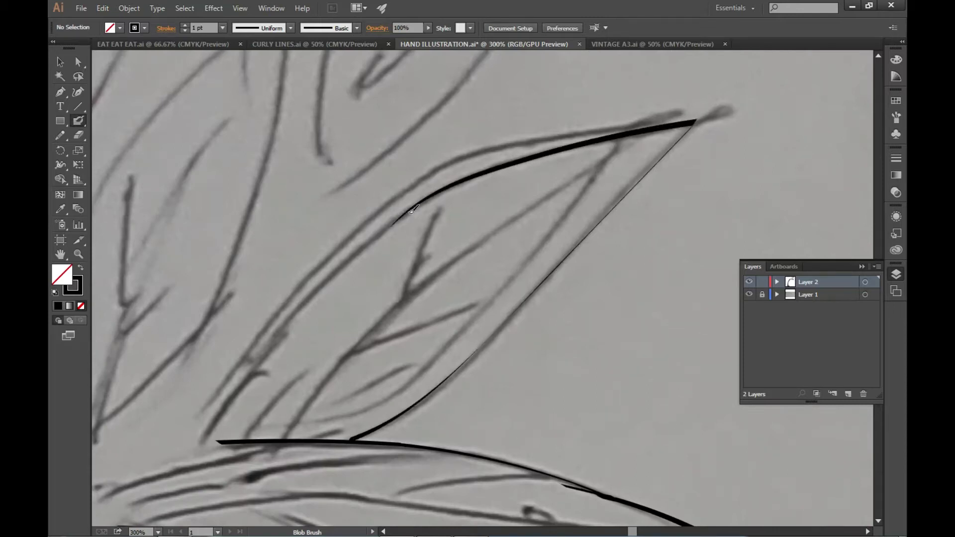
{"action": "left_click_drag", "start_coordinate": [364, 251], "coordinate": [361, 285]}
{"action": "left_click_drag", "start_coordinate": [278, 405], "coordinate": [448, 231]}
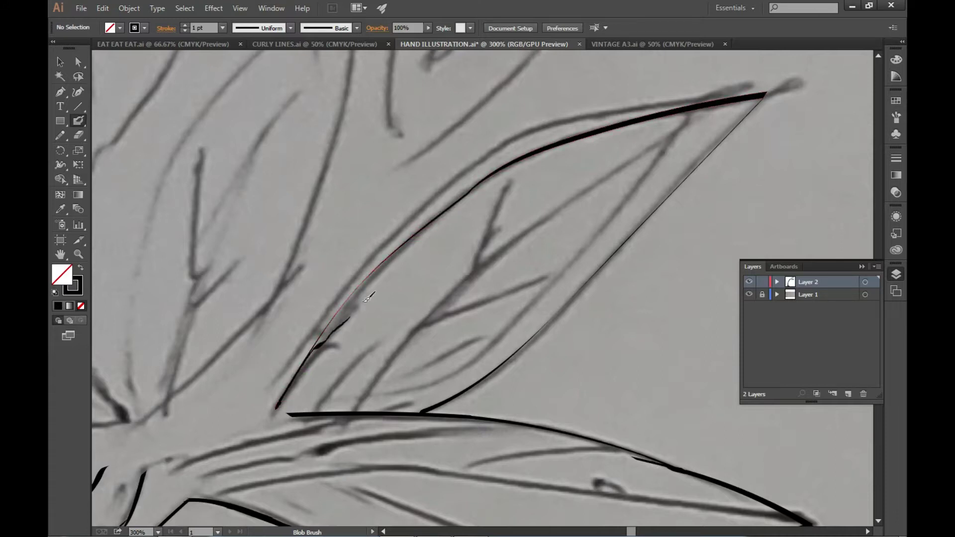
{"action": "key", "text": "ctrl+plus"}
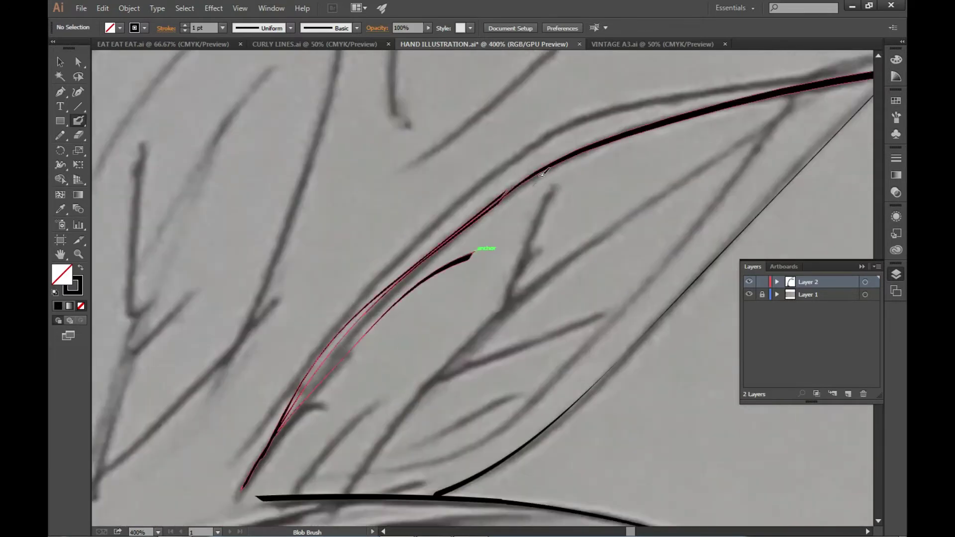
{"action": "key", "text": "ctrl+minus"}
{"action": "left_click", "coordinate": [748, 294]}
{"action": "left_click", "coordinate": [748, 294]}
{"action": "left_click", "coordinate": [748, 294]}
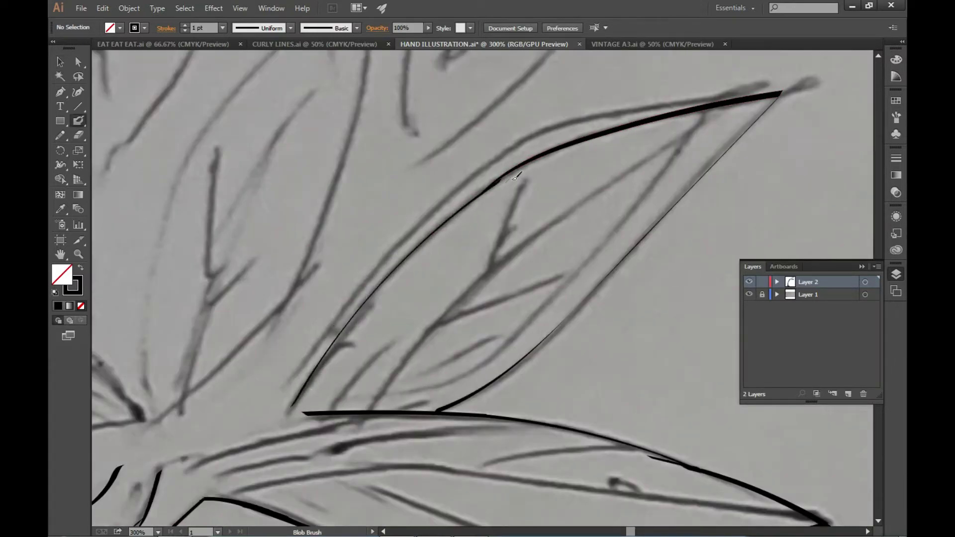
- Draw a vein and the central vein inside the upward leaf
{"action": "scroll", "coordinate": [676, 204], "scroll_direction": "down", "scroll_amount": 1, "text": "alt"}
{"action": "scroll", "coordinate": [582, 217], "scroll_direction": "up", "scroll_amount": 2, "text": "alt"}
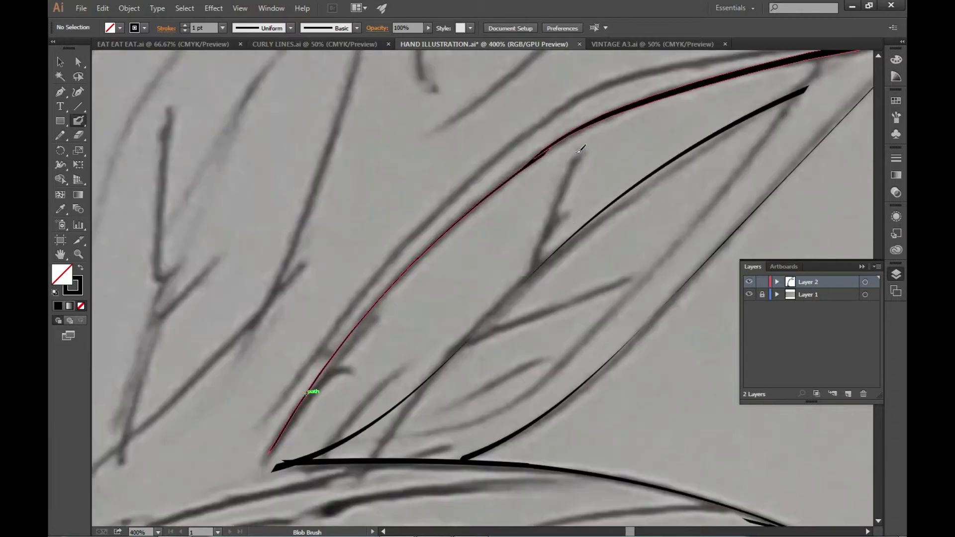
{"action": "left_click_drag", "start_coordinate": [473, 342], "coordinate": [622, 279]}
{"action": "scroll", "coordinate": [596, 239], "scroll_direction": "down", "scroll_amount": 2, "text": "alt"}
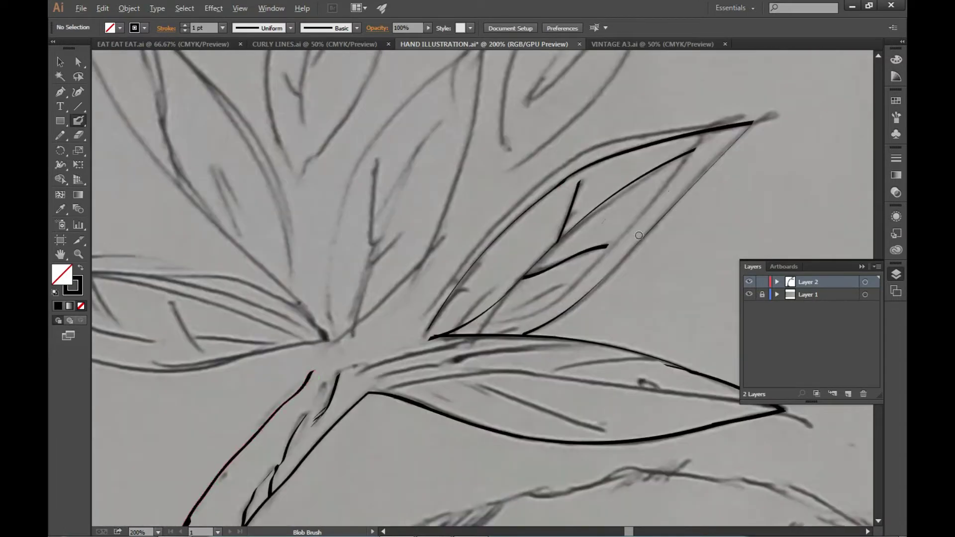
{"action": "scroll", "coordinate": [638, 229], "scroll_direction": "up", "scroll_amount": 2, "text": "alt"}
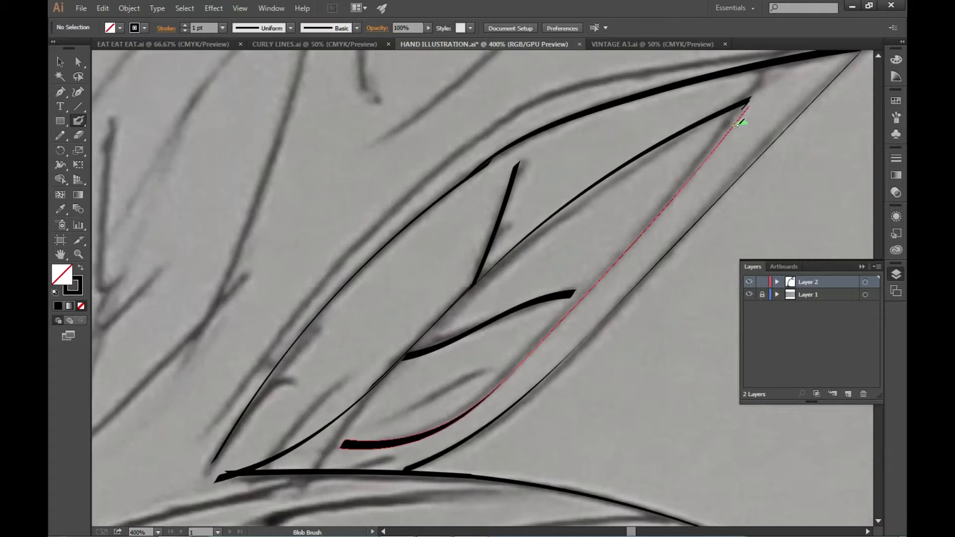
{"action": "scroll", "coordinate": [741, 124], "scroll_direction": "down", "scroll_amount": 2, "text": "alt"}
{"action": "scroll", "coordinate": [674, 219], "scroll_direction": "down", "scroll_amount": 2, "text": "alt"}
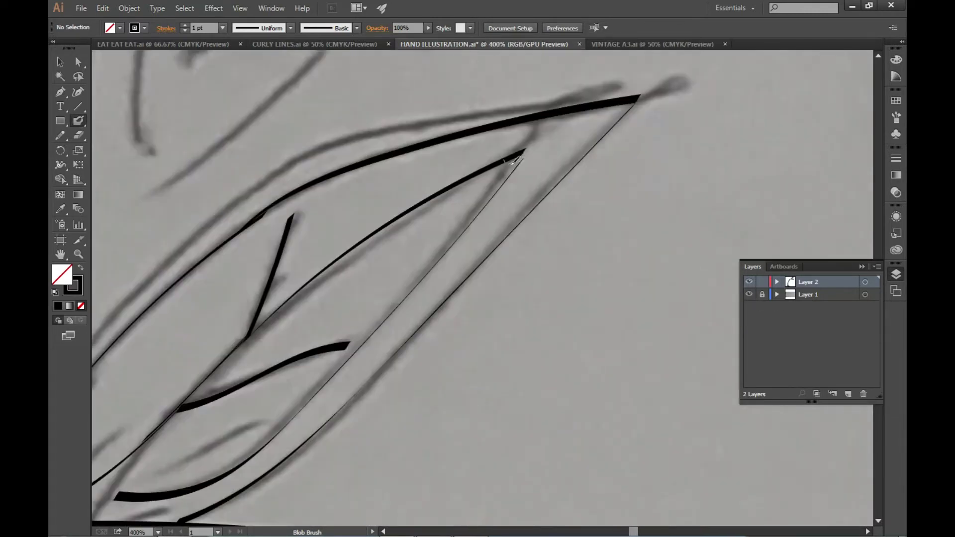
{"action": "left_click_drag", "start_coordinate": [524, 151], "coordinate": [328, 380]}
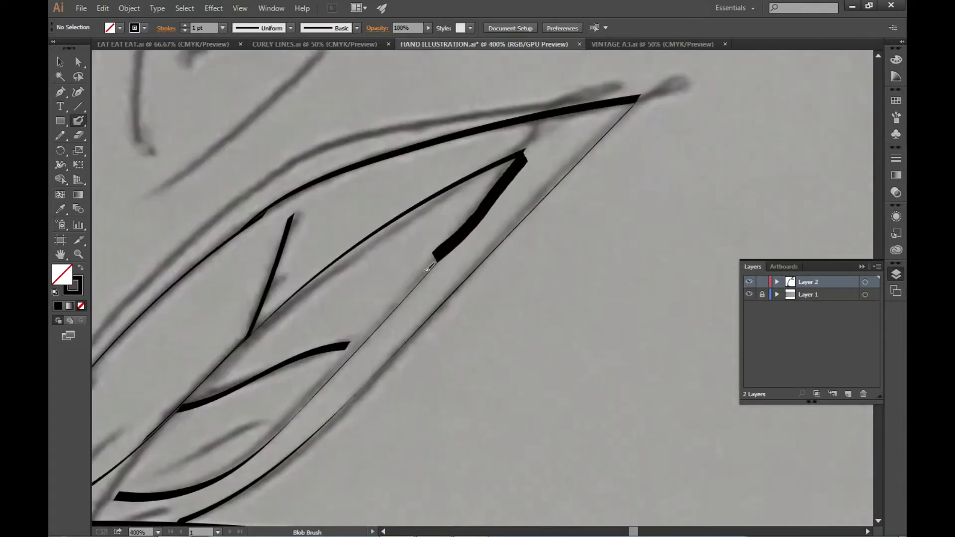
- Switch to a random brush angle and boldly thicken the midrib from the leaf tip down
{"action": "double_click", "coordinate": [78, 121]}
{"action": "key", "text": "Return"}
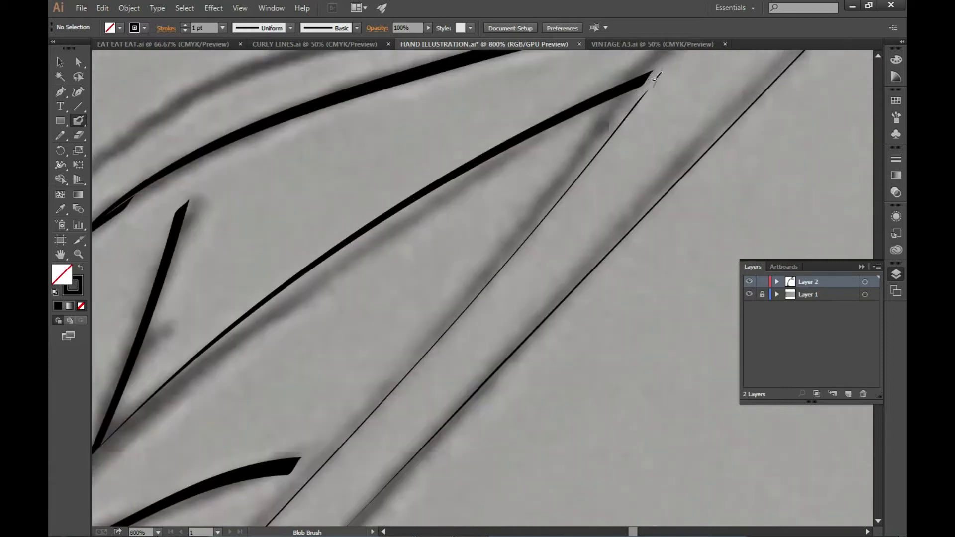
{"action": "left_click_drag", "start_coordinate": [547, 214], "coordinate": [629, 107]}
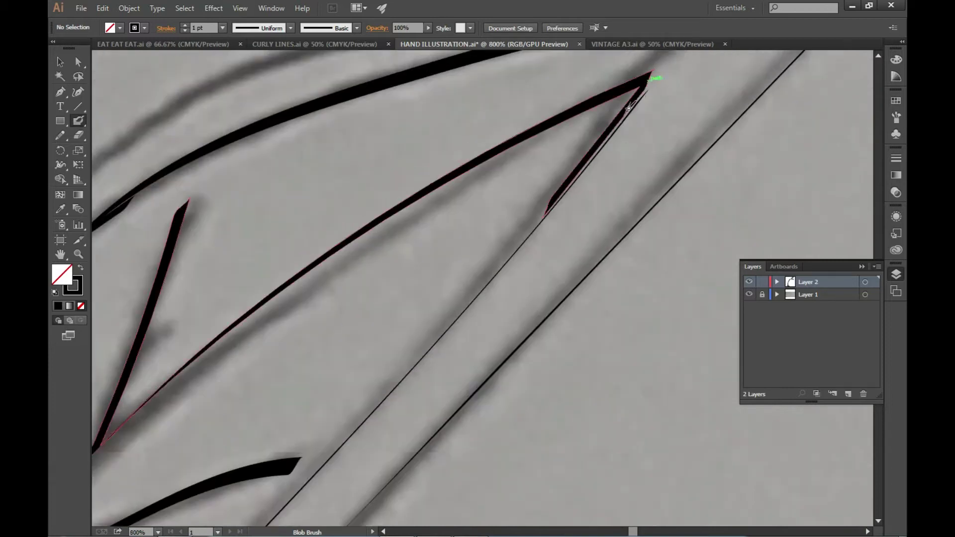
{"action": "left_click_drag", "start_coordinate": [627, 144], "coordinate": [569, 207]}
{"action": "key", "text": "ctrl+minus"}
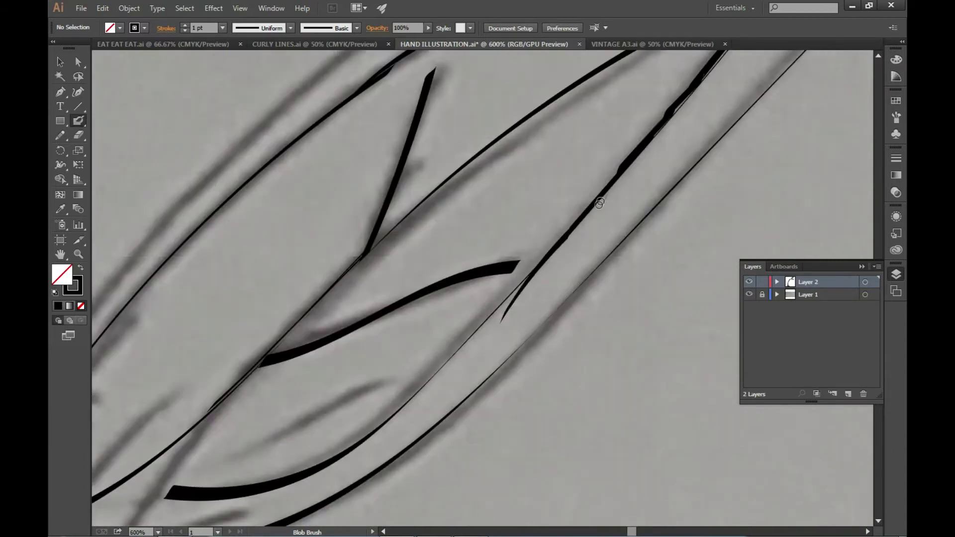
{"action": "left_click_drag", "start_coordinate": [502, 318], "coordinate": [622, 217]}
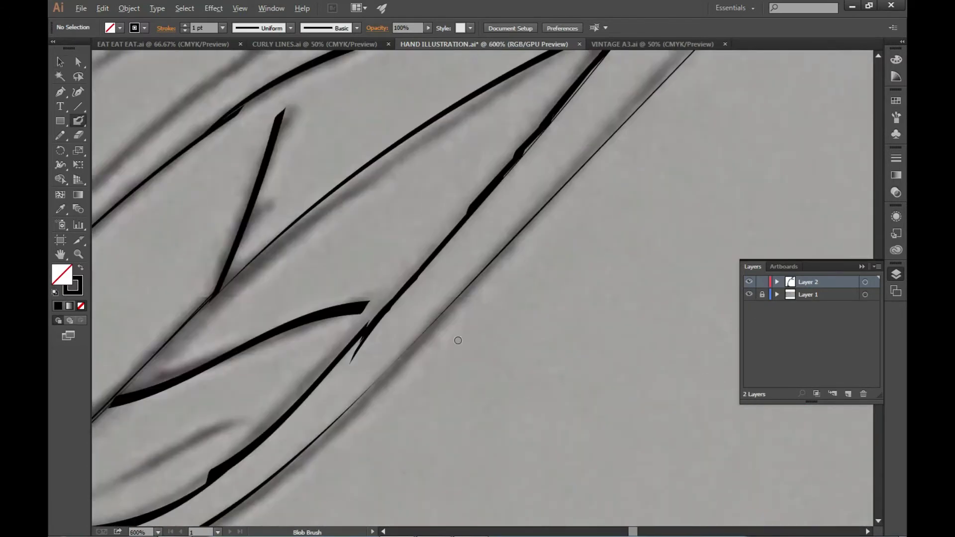
{"action": "left_click_drag", "start_coordinate": [364, 397], "coordinate": [448, 304]}
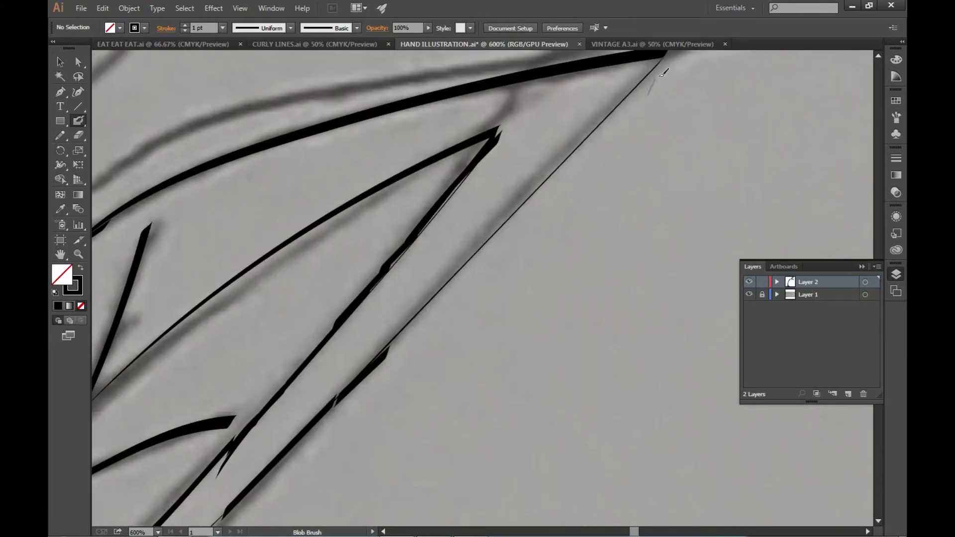
{"action": "left_click_drag", "start_coordinate": [668, 77], "coordinate": [602, 151]}
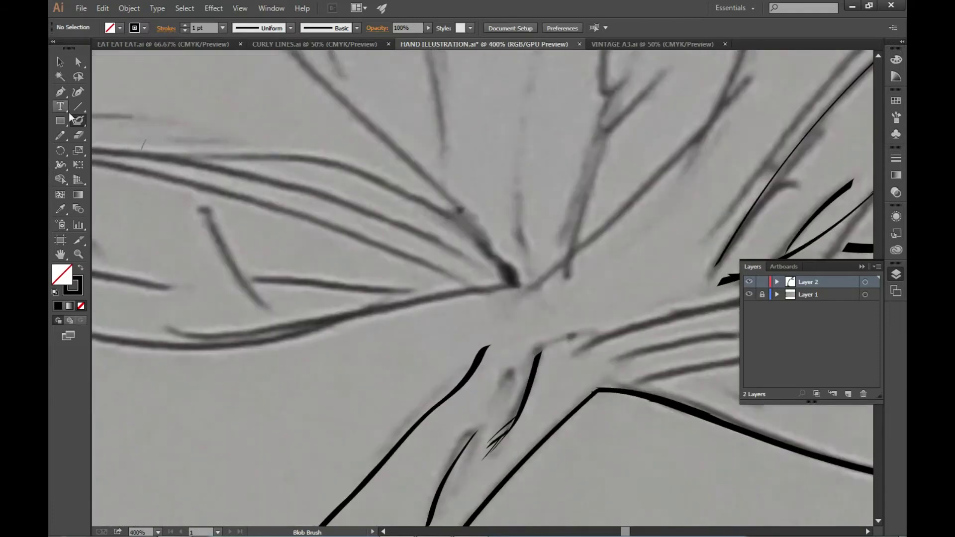
- Ink the left-pointing leaf's upper edge out to its tip
{"action": "double_click", "coordinate": [77, 120]}
{"action": "key", "text": "Return"}
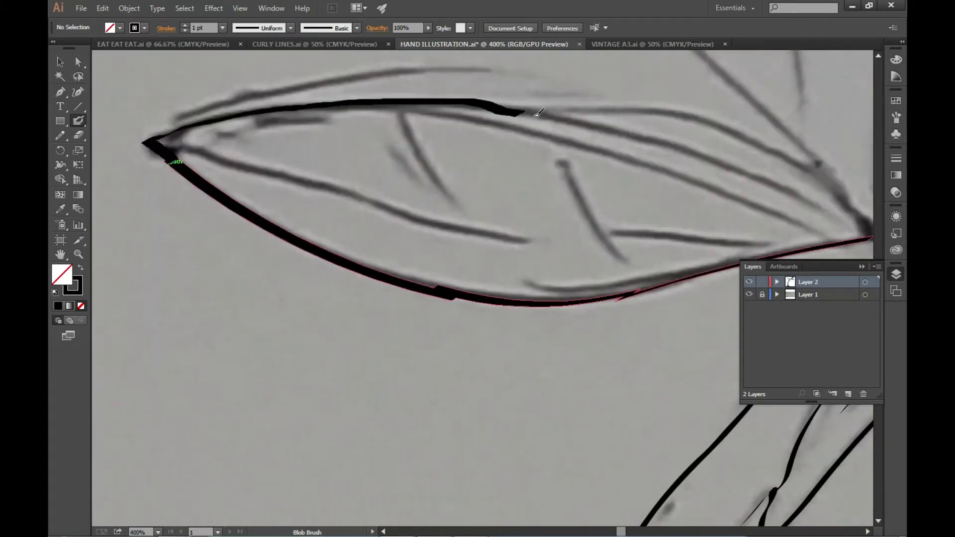
{"action": "left_click_drag", "start_coordinate": [373, 124], "coordinate": [693, 223]}
{"action": "left_click_drag", "start_coordinate": [413, 172], "coordinate": [553, 204]}
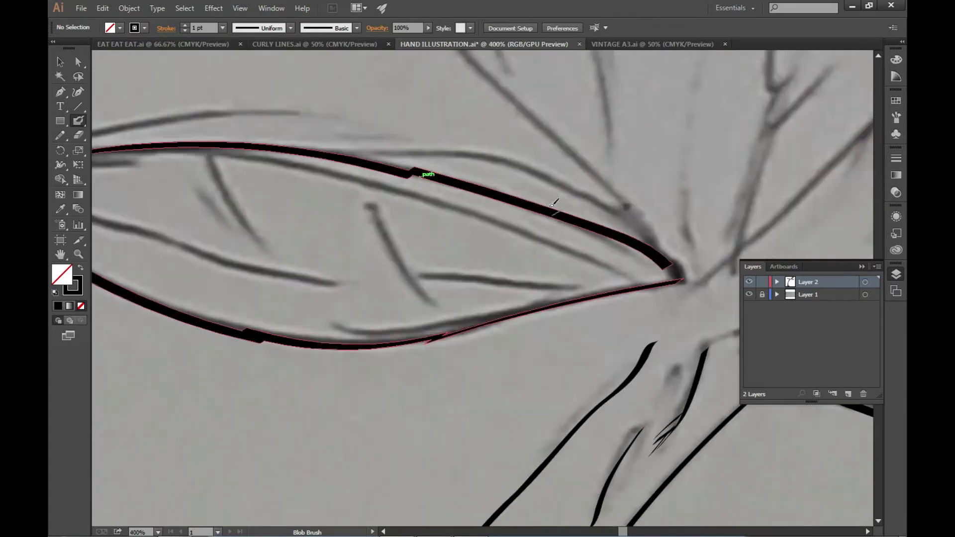
- Adjust the leaf path's points with the Direct Selection tool
{"action": "key", "text": "a"}
{"action": "left_click", "coordinate": [425, 173]}
{"action": "left_click_drag", "start_coordinate": [65, 170], "coordinate": [130, 177]}
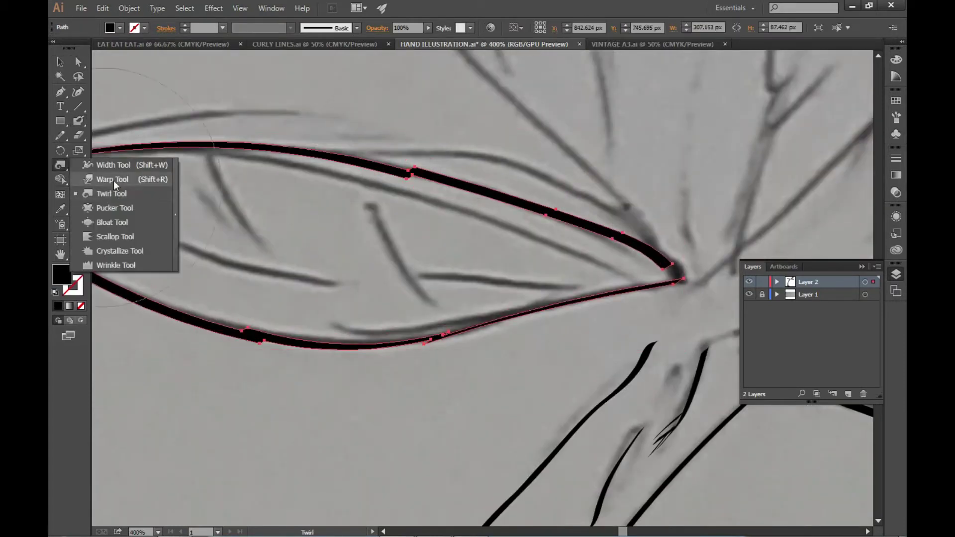
{"action": "left_click", "coordinate": [78, 120]}
{"action": "scroll", "coordinate": [483, 288], "scroll_direction": "down", "scroll_amount": 3}
{"action": "scroll", "coordinate": [482, 289], "scroll_direction": "up", "scroll_amount": 4}
- Set the brush angle to -14° and draw a thin vein toward the leaf tip
{"action": "double_click", "coordinate": [78, 121]}
{"action": "left_click_drag", "start_coordinate": [408, 378], "coordinate": [405, 377]}
{"action": "key", "text": "Return"}
{"action": "left_click_drag", "start_coordinate": [462, 284], "coordinate": [200, 214]}
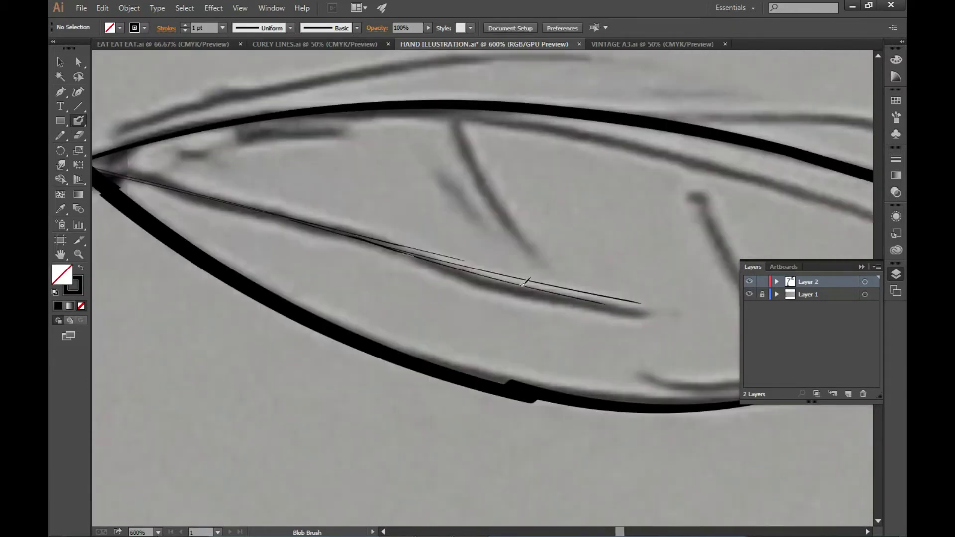
{"action": "scroll", "coordinate": [482, 288], "scroll_direction": "down", "scroll_amount": 2}
{"action": "scroll", "coordinate": [483, 289], "scroll_direction": "up", "scroll_amount": 2}
- Add more thin black ink strokes along the leaf edge
{"action": "double_click", "coordinate": [84, 123]}
{"action": "left_click", "coordinate": [545, 434]}
{"action": "left_click_drag", "start_coordinate": [107, 71], "coordinate": [213, 219]}
{"action": "left_click_drag", "start_coordinate": [298, 130], "coordinate": [403, 271]}
- Zoom in closer and trace the leaf edge with a long thin black stroke
{"action": "scroll", "coordinate": [454, 244], "scroll_direction": "up", "scroll_amount": 1}
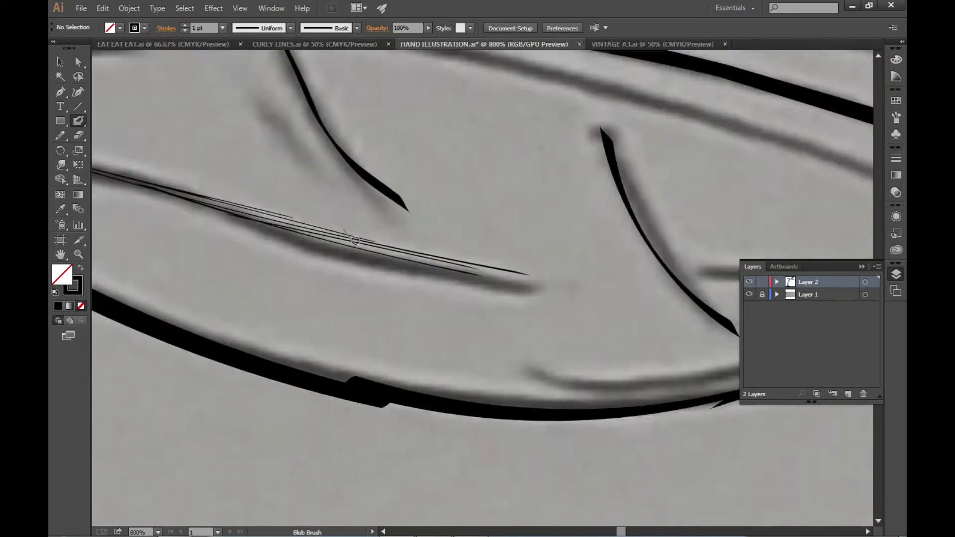
{"action": "scroll", "coordinate": [454, 244], "scroll_direction": "up", "scroll_amount": 1}
{"action": "key", "text": "Return"}
{"action": "key", "text": "Return"}
{"action": "scroll", "coordinate": [463, 282], "scroll_direction": "down", "scroll_amount": 1}
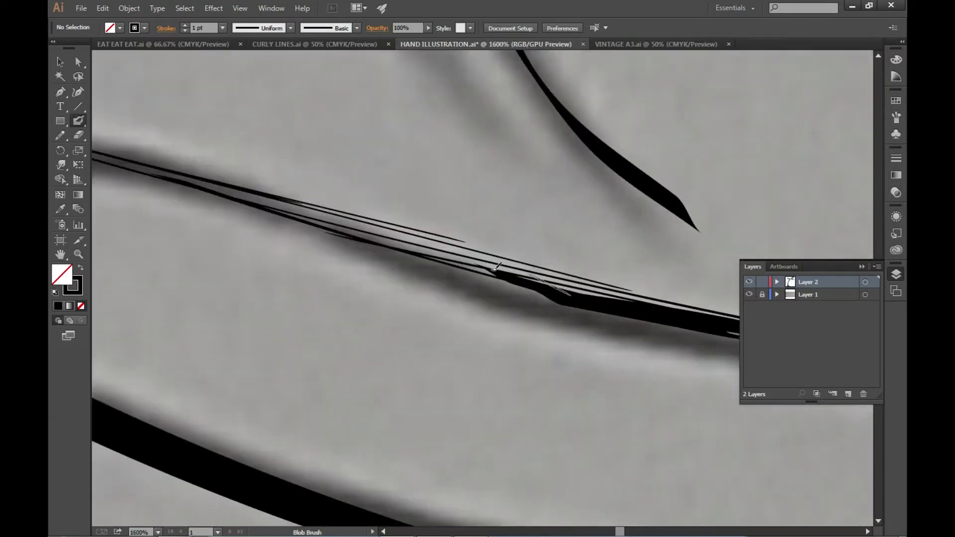
{"action": "scroll", "coordinate": [464, 283], "scroll_direction": "down", "scroll_amount": 1}
{"action": "scroll", "coordinate": [497, 283], "scroll_direction": "down", "scroll_amount": 2}
{"action": "scroll", "coordinate": [537, 288], "scroll_direction": "left", "scroll_amount": 3}
{"action": "scroll", "coordinate": [537, 287], "scroll_direction": "up", "scroll_amount": 2}
{"action": "scroll", "coordinate": [537, 288], "scroll_direction": "down", "scroll_amount": 3}
{"action": "scroll", "coordinate": [403, 374], "scroll_direction": "up", "scroll_amount": 4}
{"action": "key", "text": "Return"}
{"action": "key", "text": "Return"}
{"action": "left_click_drag", "start_coordinate": [300, 271], "coordinate": [655, 258]}
- Outline the upper-left leaf's edge down to its base
{"action": "key", "text": "v"}
{"action": "scroll", "coordinate": [499, 251], "scroll_direction": "down", "scroll_amount": 4}
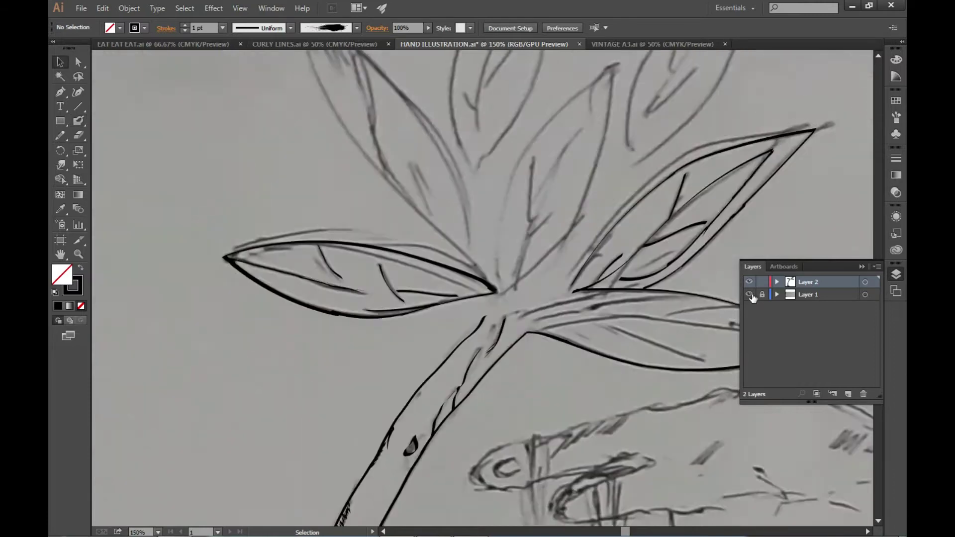
{"action": "scroll", "coordinate": [499, 251], "scroll_direction": "down", "scroll_amount": 4}
{"action": "scroll", "coordinate": [499, 251], "scroll_direction": "up", "scroll_amount": 4}
{"action": "left_click", "coordinate": [77, 121]}
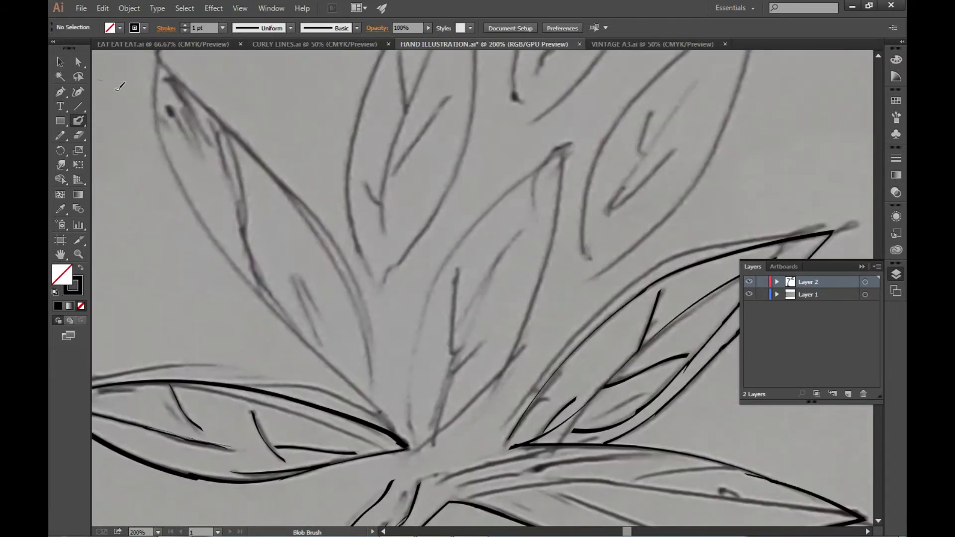
{"action": "scroll", "coordinate": [118, 88], "scroll_direction": "up", "scroll_amount": 1}
{"action": "left_click_drag", "start_coordinate": [158, 75], "coordinate": [152, 133]}
{"action": "left_click_drag", "start_coordinate": [237, 303], "coordinate": [404, 473]}
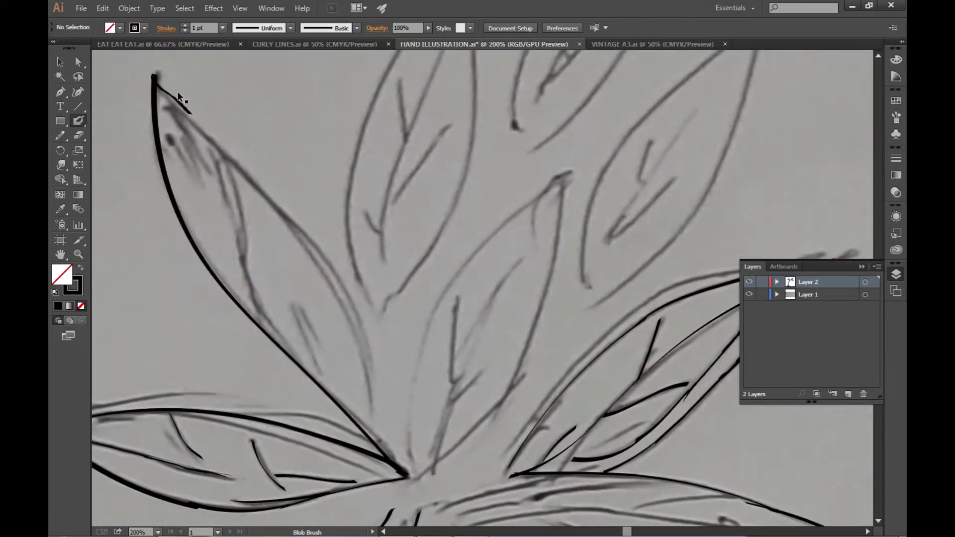
- Trace the centre leaf's edge, undo it, and enable Merge Only with Selection
{"action": "scroll", "coordinate": [389, 431], "scroll_direction": "down", "scroll_amount": 4}
{"action": "scroll", "coordinate": [475, 98], "scroll_direction": "up", "scroll_amount": 5}
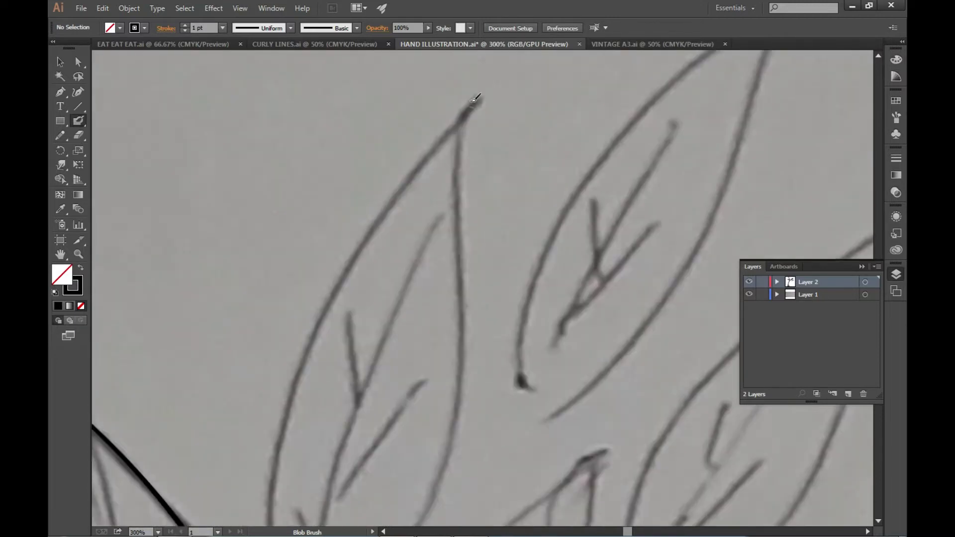
{"action": "left_click_drag", "start_coordinate": [456, 131], "coordinate": [315, 345]}
{"action": "scroll", "coordinate": [316, 345], "scroll_direction": "down", "scroll_amount": 2}
{"action": "key", "text": "ctrl+z"}
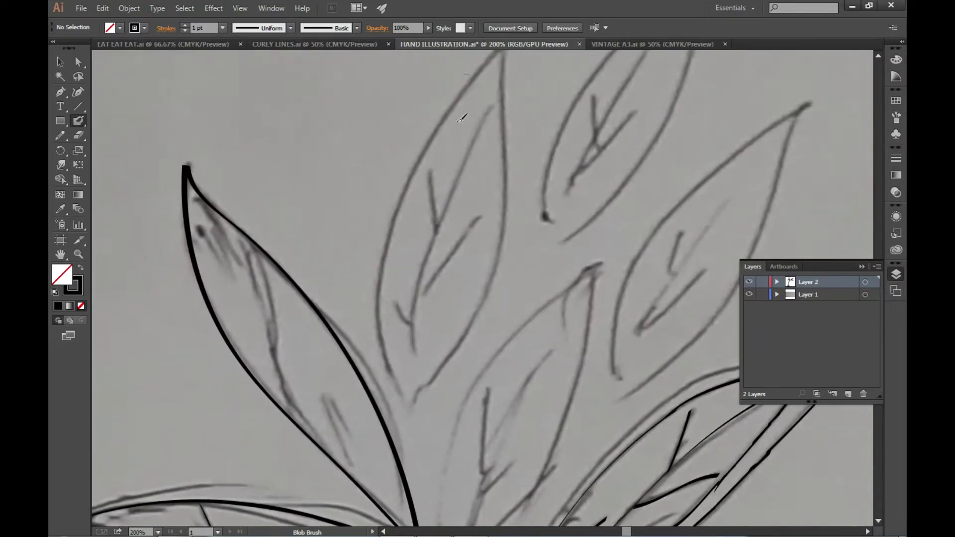
{"action": "double_click", "coordinate": [77, 122]}
{"action": "left_click", "coordinate": [330, 213]}
{"action": "key", "text": "Return"}
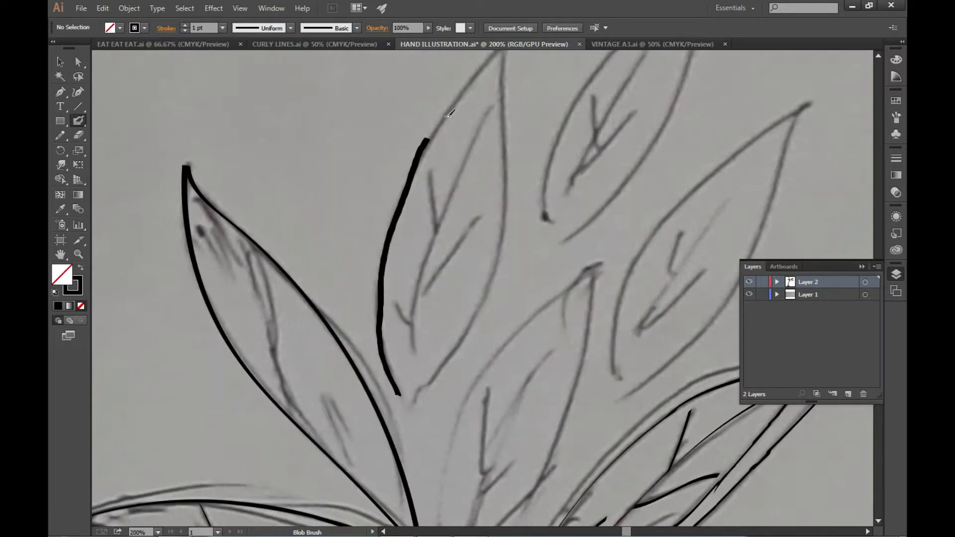
- Close the centre leaf's outline at its base and zoom in on it
{"action": "left_click_drag", "start_coordinate": [449, 114], "coordinate": [515, 59]}
{"action": "left_click_drag", "start_coordinate": [501, 266], "coordinate": [408, 442]}
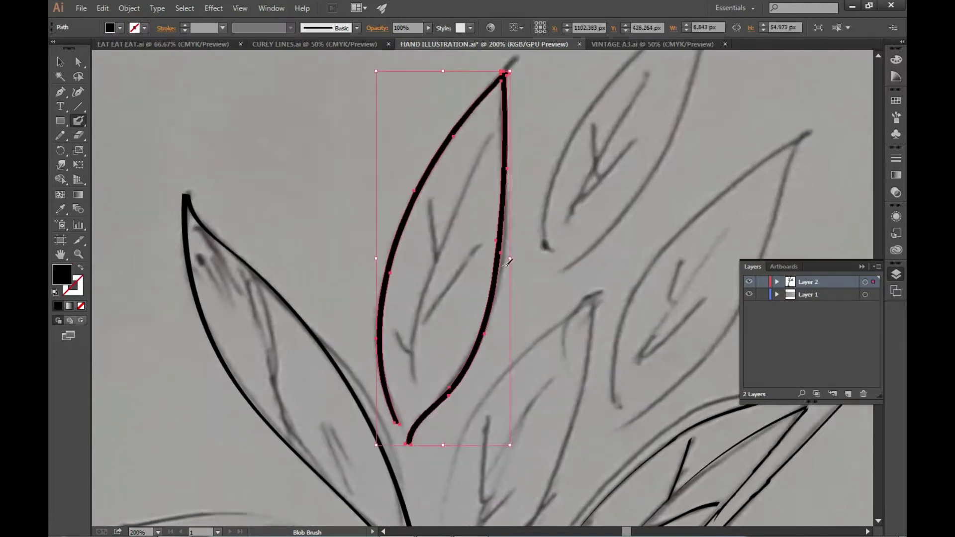
{"action": "key", "text": "ctrl+equal"}
{"action": "left_click_drag", "start_coordinate": [562, 92], "coordinate": [447, 405]}
{"action": "key", "text": "ctrl+z"}
- Adjust the brush angle, then ink the centre leaf's right edge, veins and midrib
{"action": "double_click", "coordinate": [78, 120]}
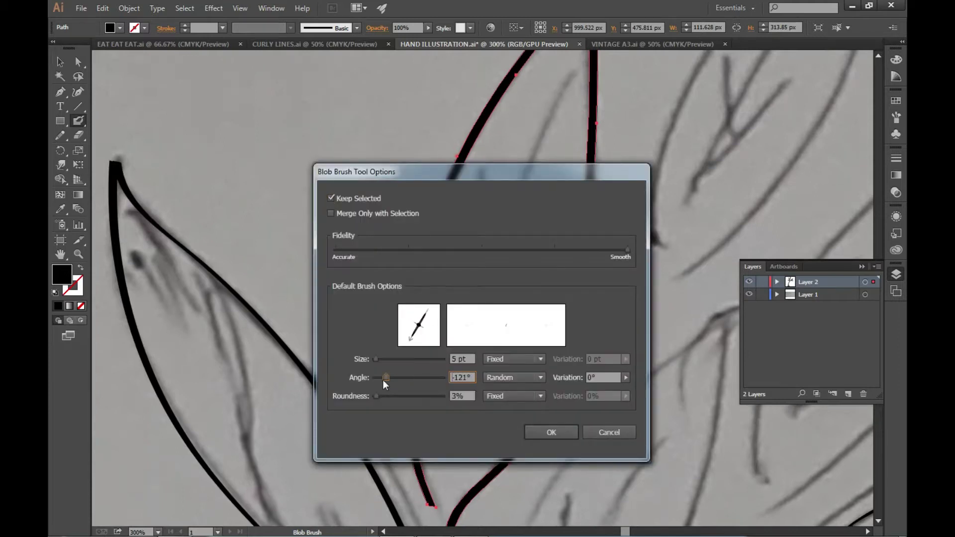
{"action": "left_click", "coordinate": [550, 431]}
{"action": "mouse_move", "coordinate": [572, 67]}
{"action": "left_mouse_down"}
{"action": "mouse_move", "coordinate": [479, 298]}
{"action": "mouse_move", "coordinate": [451, 434]}
{"action": "left_mouse_up"}
{"action": "left_click_drag", "start_coordinate": [484, 172], "coordinate": [493, 252]}
{"action": "left_click_drag", "start_coordinate": [430, 368], "coordinate": [454, 434]}
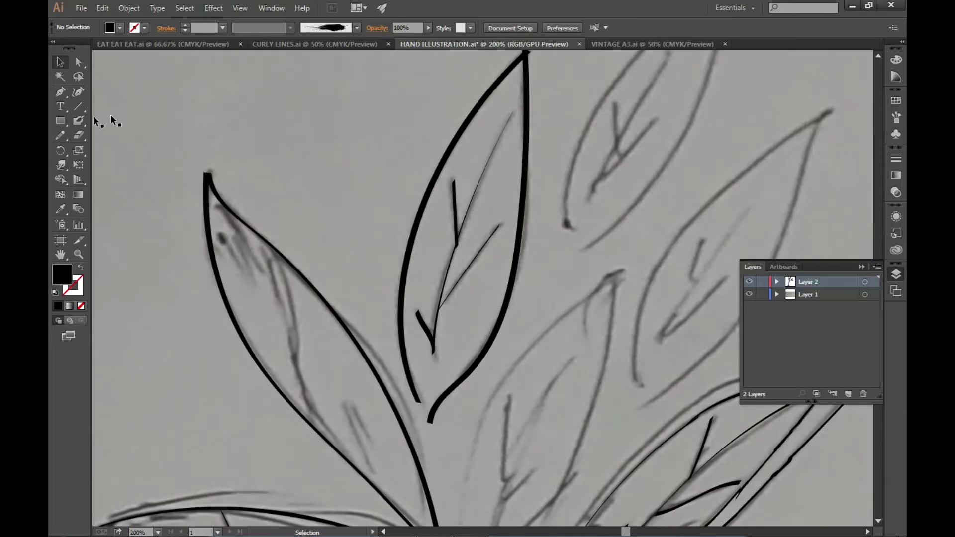
{"action": "left_click_drag", "start_coordinate": [489, 78], "coordinate": [425, 196]}
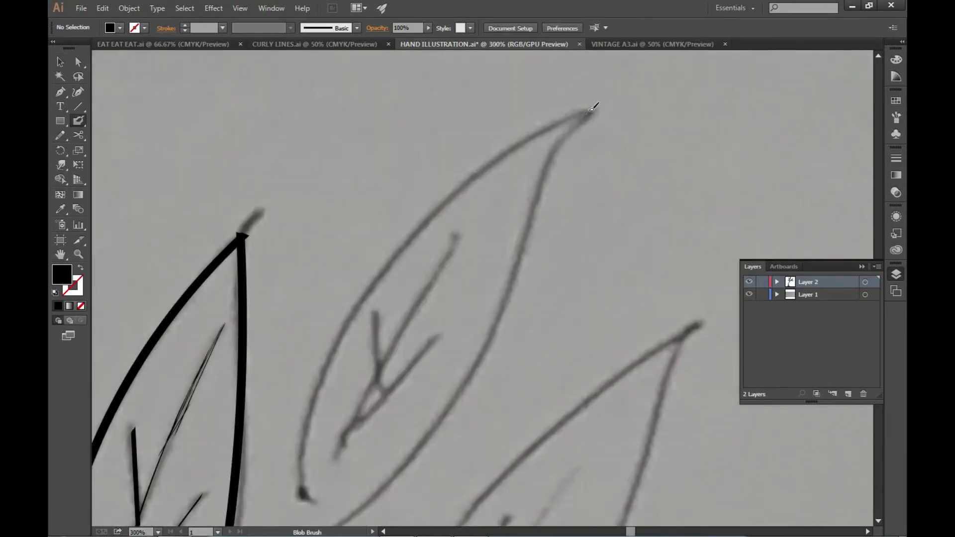
{"action": "left_click_drag", "start_coordinate": [378, 267], "coordinate": [301, 492]}
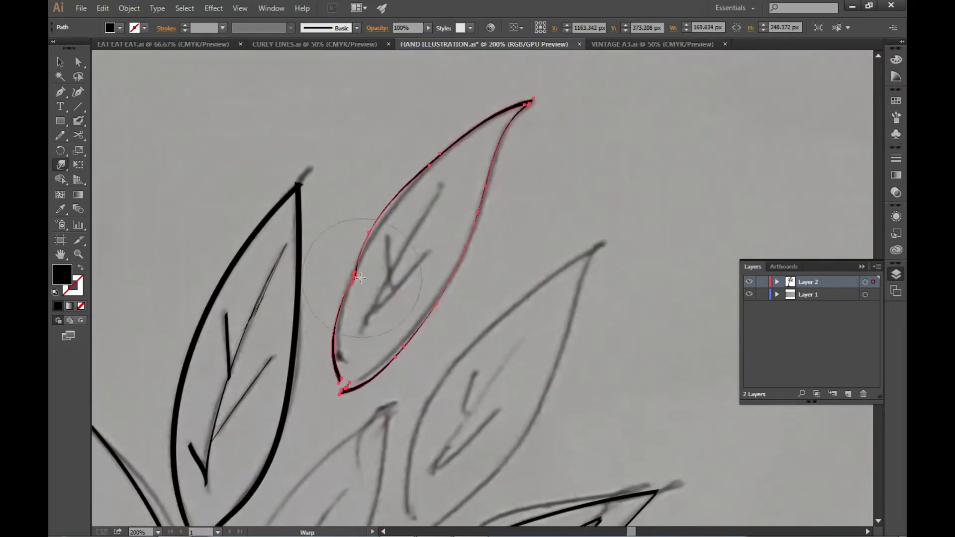
- Select all the inked paths, then clear the selection before inking
{"action": "key", "text": "v"}
{"action": "scroll", "coordinate": [571, 196], "scroll_direction": "down", "scroll_amount": 2}
{"action": "key", "text": "ctrl+a"}
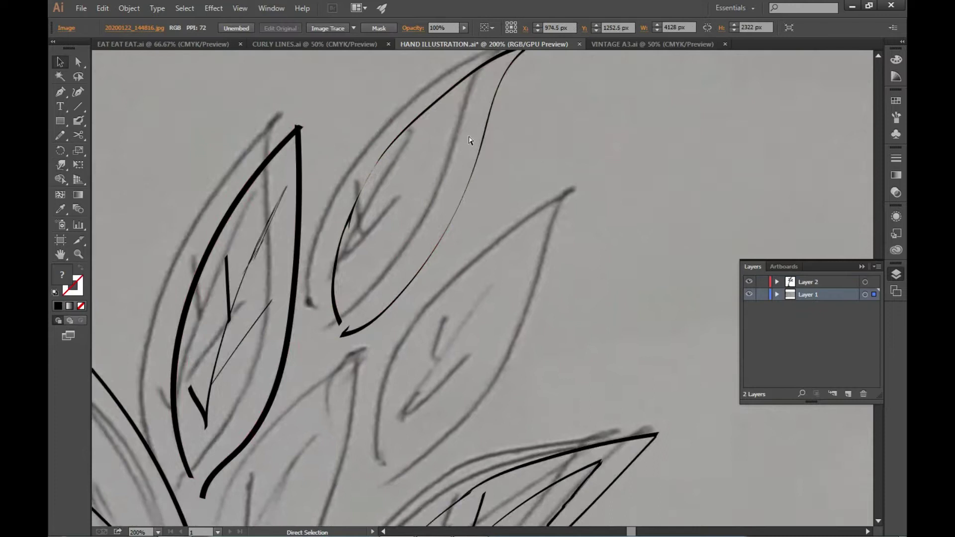
{"action": "left_click", "coordinate": [78, 120]}
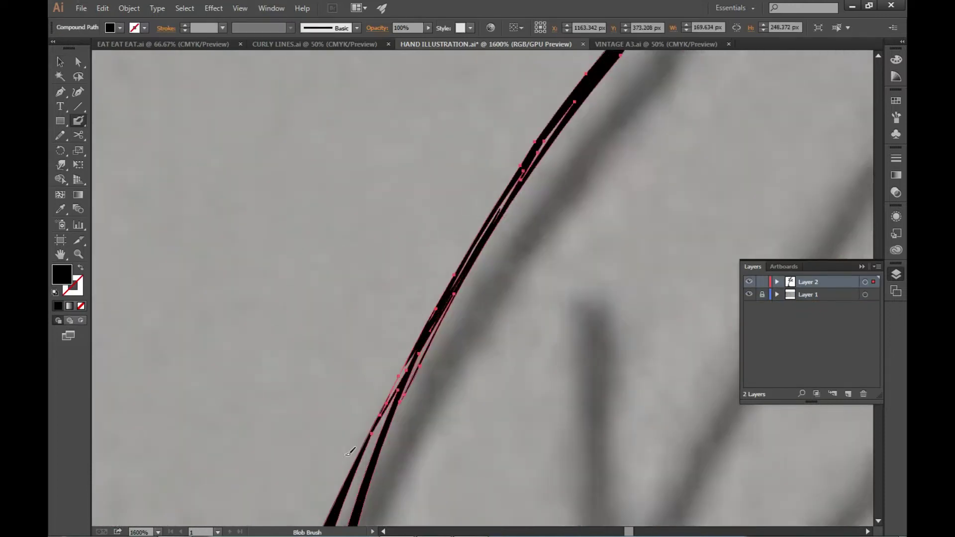
{"action": "scroll", "coordinate": [616, 265], "scroll_direction": "up", "scroll_amount": 2}
{"action": "key", "text": "v"}
{"action": "scroll", "coordinate": [575, 302], "scroll_direction": "down", "scroll_amount": 2}
{"action": "key", "text": "ctrl+shift+a"}
- Ink the right leaf's midrib and inspect the lower vein stroke
{"action": "left_click_drag", "start_coordinate": [551, 246], "coordinate": [458, 405]}
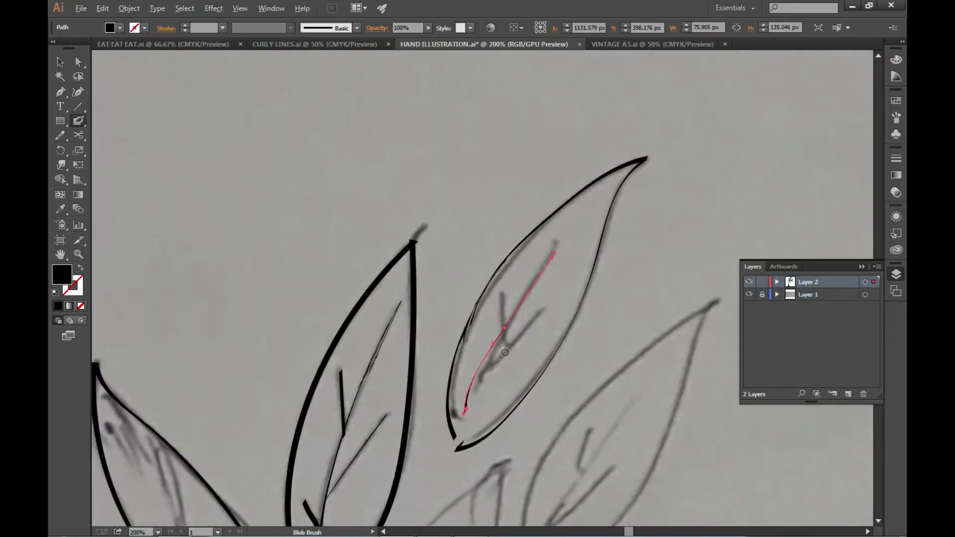
{"action": "scroll", "coordinate": [450, 405], "scroll_direction": "up", "scroll_amount": 1}
{"action": "scroll", "coordinate": [432, 406], "scroll_direction": "up", "scroll_amount": 1}
{"action": "scroll", "coordinate": [425, 407], "scroll_direction": "up", "scroll_amount": 1}
{"action": "left_click", "coordinate": [426, 407]}
{"action": "scroll", "coordinate": [569, 158], "scroll_direction": "up", "scroll_amount": 3}
{"action": "scroll", "coordinate": [568, 158], "scroll_direction": "right", "scroll_amount": 2}
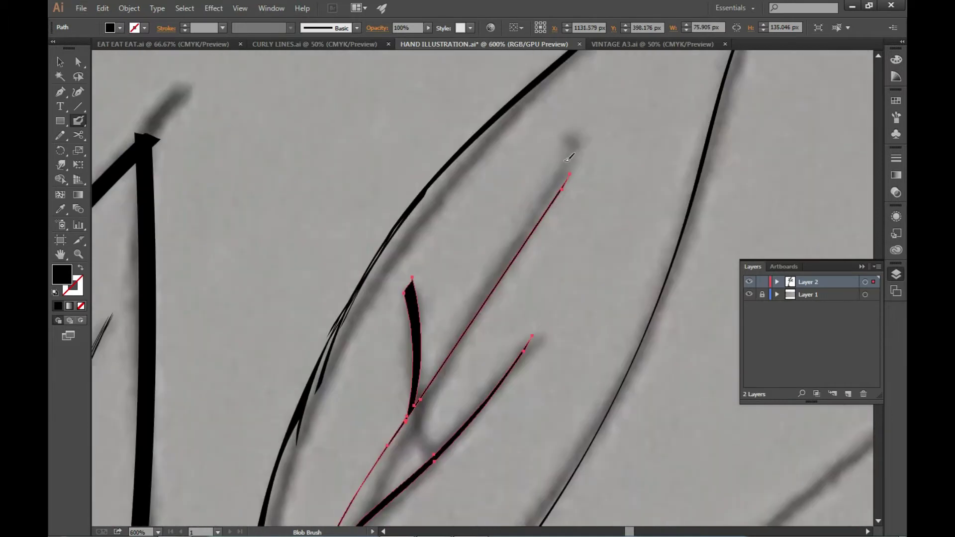
{"action": "key", "text": "v"}
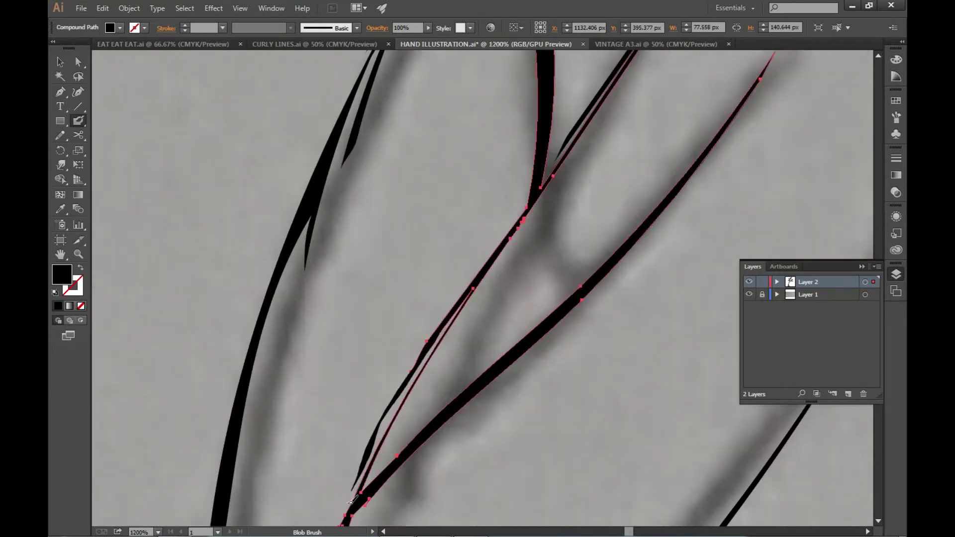
{"action": "scroll", "coordinate": [673, 175], "scroll_direction": "down", "scroll_amount": 3}
{"action": "key", "text": "ctrl+shift+a"}
- Hide the sketch layer and trace the next leaf's left and right edges
{"action": "left_click", "coordinate": [748, 294]}
{"action": "scroll", "coordinate": [545, 216], "scroll_direction": "down", "scroll_amount": 3}
{"action": "key", "text": "shift+b"}
{"action": "scroll", "coordinate": [545, 216], "scroll_direction": "up", "scroll_amount": 3}
{"action": "scroll", "coordinate": [530, 141], "scroll_direction": "up", "scroll_amount": 1}
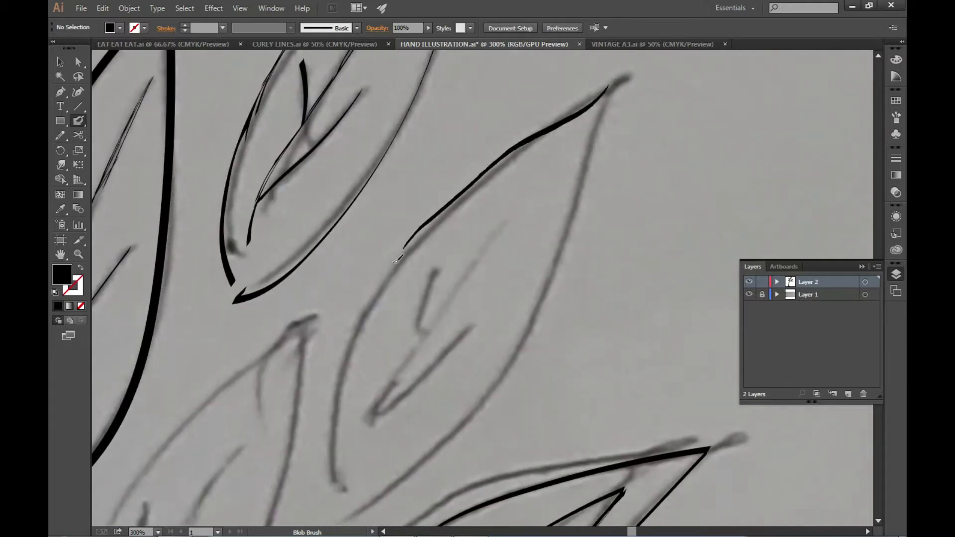
{"action": "left_click_drag", "start_coordinate": [397, 259], "coordinate": [322, 512]}
{"action": "scroll", "coordinate": [554, 291], "scroll_direction": "down", "scroll_amount": 3}
{"action": "mouse_move", "coordinate": [600, 127]}
{"action": "left_mouse_down"}
{"action": "mouse_move", "coordinate": [547, 298]}
{"action": "mouse_move", "coordinate": [558, 277]}
{"action": "left_mouse_up"}
{"action": "scroll", "coordinate": [548, 274], "scroll_direction": "up", "scroll_amount": 4}
- Smooth the rough leaf edge with the Warp tool, toggling the sketch layer to check
{"action": "key", "text": "shift+r"}
{"action": "scroll", "coordinate": [559, 277], "scroll_direction": "down", "scroll_amount": 4}
{"action": "left_click", "coordinate": [748, 295]}
{"action": "scroll", "coordinate": [660, 273], "scroll_direction": "up", "scroll_amount": 3}
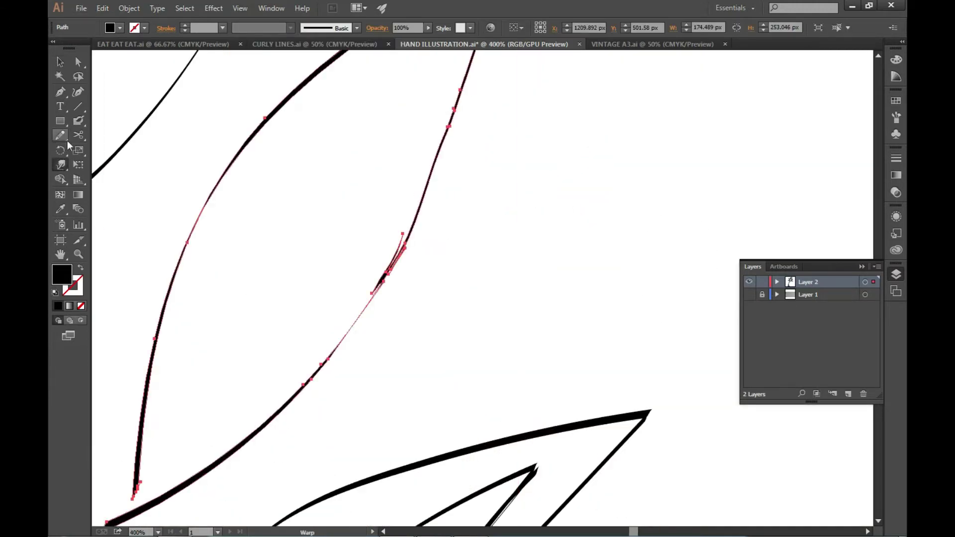
{"action": "scroll", "coordinate": [372, 293], "scroll_direction": "up", "scroll_amount": 3}
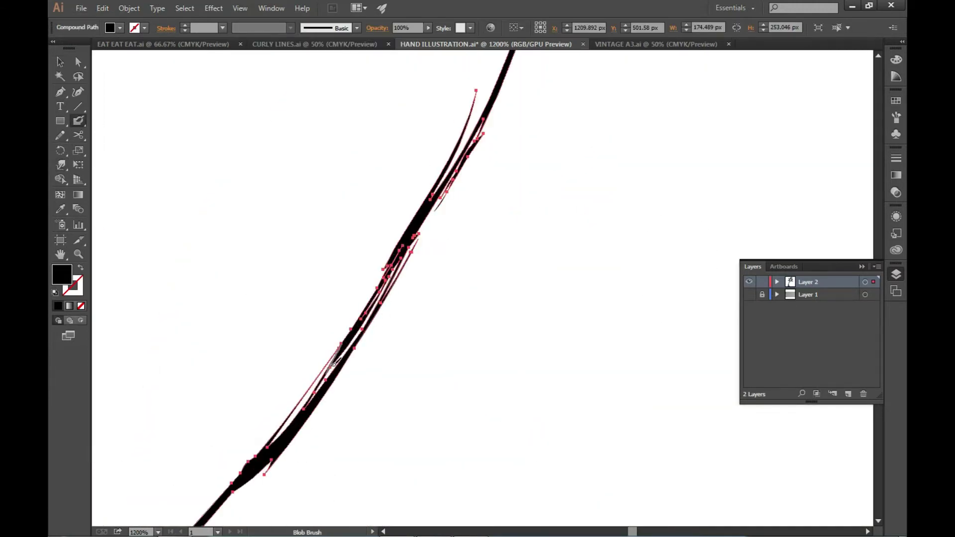
{"action": "scroll", "coordinate": [559, 216], "scroll_direction": "down", "scroll_amount": 5}
{"action": "left_click", "coordinate": [748, 294]}
{"action": "scroll", "coordinate": [497, 224], "scroll_direction": "up", "scroll_amount": 3}
{"action": "key", "text": "shift+b"}
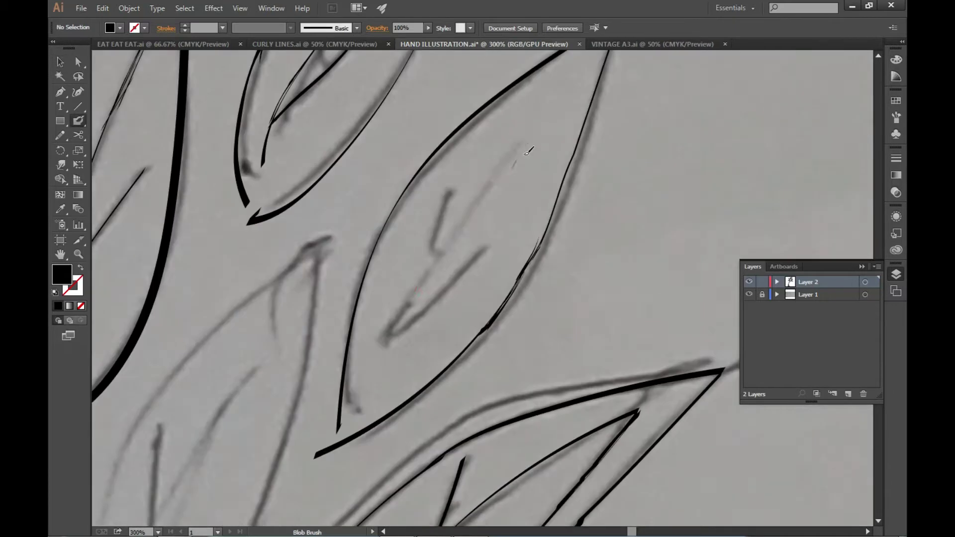
- Ink a vein down to the leaf base and thicken its left branch
{"action": "left_click_drag", "start_coordinate": [525, 146], "coordinate": [387, 348]}
{"action": "left_click_drag", "start_coordinate": [431, 297], "coordinate": [395, 336]}
{"action": "key", "text": "ctrl+plus"}
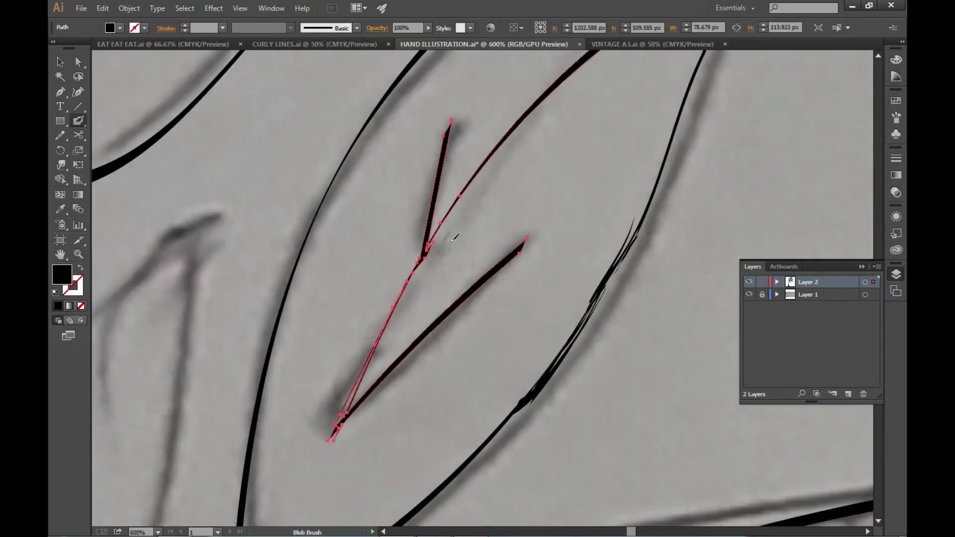
{"action": "left_click_drag", "start_coordinate": [333, 428], "coordinate": [442, 242]}
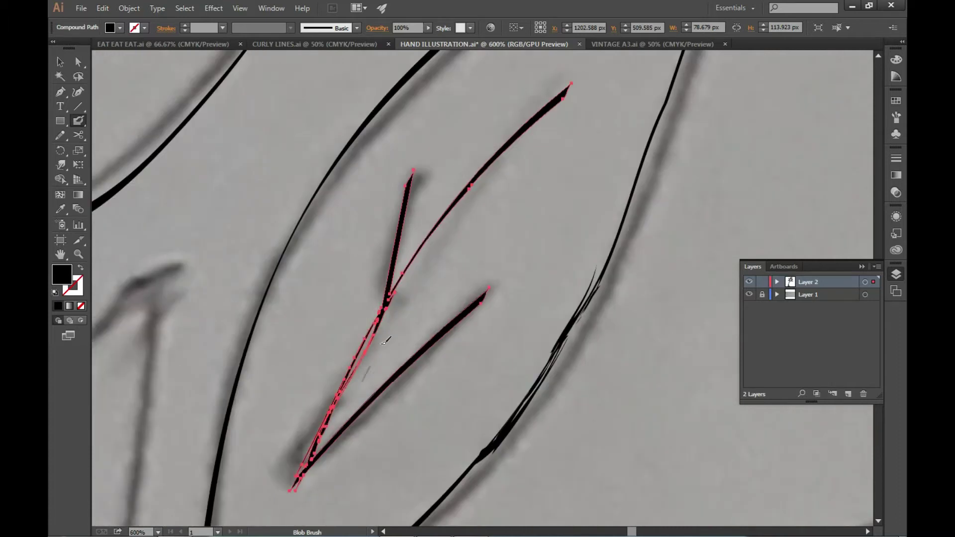
{"action": "scroll", "coordinate": [497, 273], "scroll_direction": "down", "scroll_amount": 3}
{"action": "scroll", "coordinate": [597, 308], "scroll_direction": "down", "scroll_amount": 3}
{"action": "scroll", "coordinate": [397, 373], "scroll_direction": "up", "scroll_amount": 4}
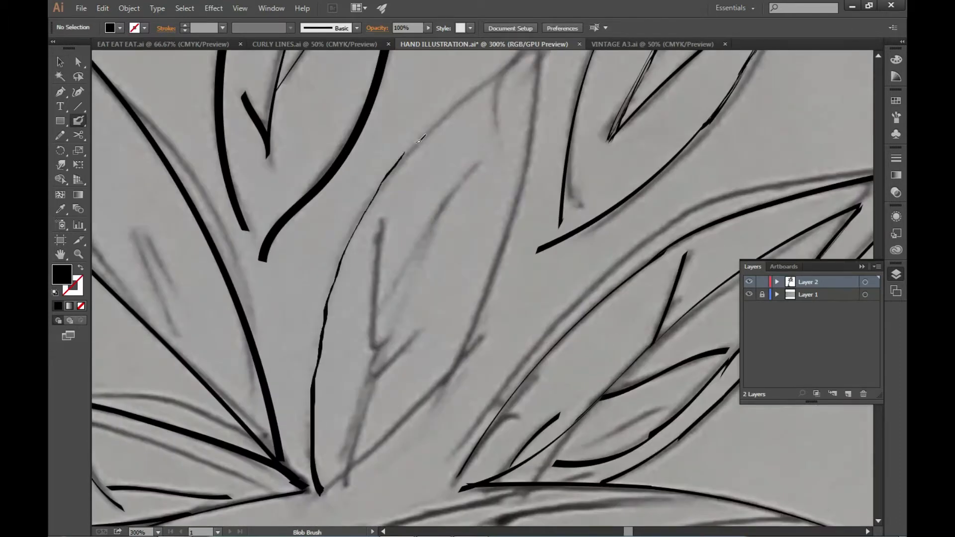
- Ink the lower leaf outline and its line down to and up from the junction
{"action": "scroll", "coordinate": [418, 141], "scroll_direction": "up", "scroll_amount": 1}
{"action": "left_click_drag", "start_coordinate": [544, 79], "coordinate": [498, 122]}
{"action": "left_click_drag", "start_coordinate": [307, 513], "coordinate": [547, 82]}
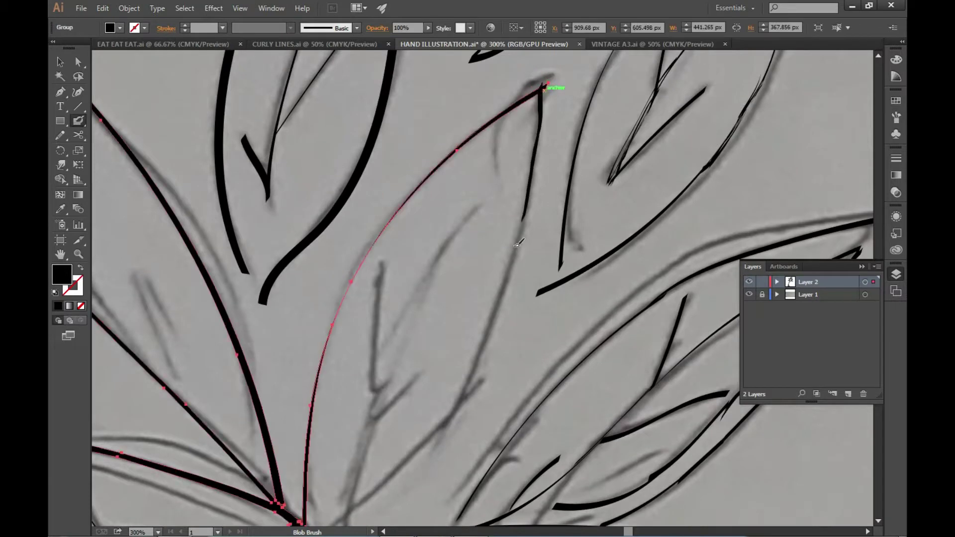
{"action": "scroll", "coordinate": [547, 82], "scroll_direction": "down", "scroll_amount": 3}
{"action": "left_click_drag", "start_coordinate": [597, 52], "coordinate": [533, 269]}
{"action": "left_click_drag", "start_coordinate": [453, 371], "coordinate": [373, 432]}
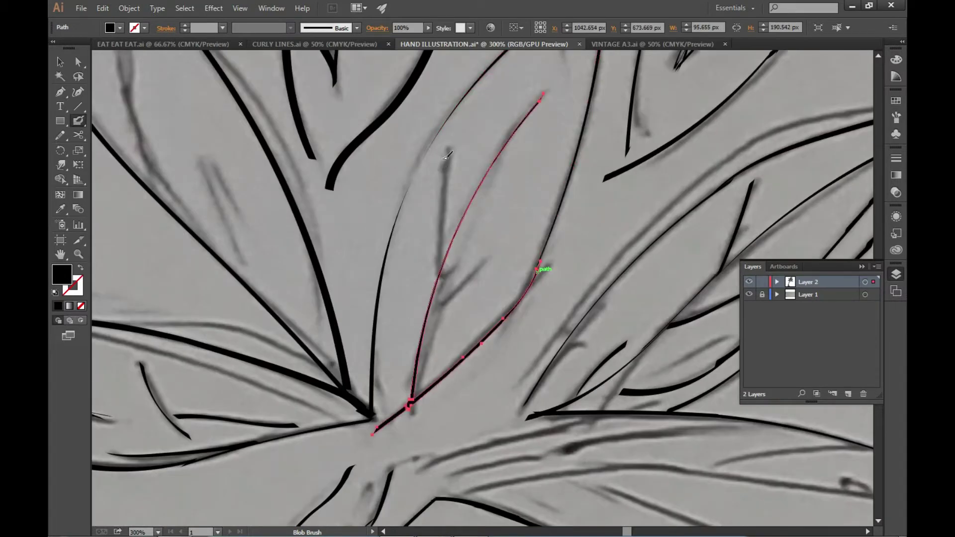
{"action": "scroll", "coordinate": [453, 294], "scroll_direction": "up", "scroll_amount": 1}
{"action": "left_click_drag", "start_coordinate": [370, 472], "coordinate": [474, 132]}
- Check the brush settings and deselect the traced leaf path
{"action": "double_click", "coordinate": [78, 121]}
{"action": "left_click", "coordinate": [548, 430]}
{"action": "scroll", "coordinate": [470, 164], "scroll_direction": "up", "scroll_amount": 3}
{"action": "key", "text": "v"}
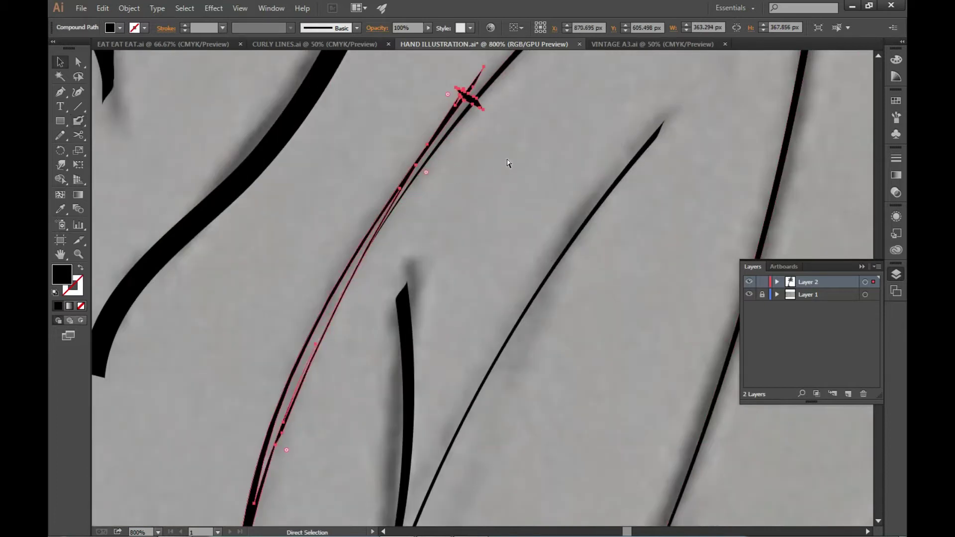
{"action": "left_click", "coordinate": [508, 163]}
{"action": "scroll", "coordinate": [568, 163], "scroll_direction": "down", "scroll_amount": 4}
{"action": "scroll", "coordinate": [625, 245], "scroll_direction": "up", "scroll_amount": 2}
- Ink the long lower leaf edge and the upper branch line with the Blob Brush
{"action": "key", "text": "shift+b"}
{"action": "scroll", "coordinate": [329, 235], "scroll_direction": "up", "scroll_amount": 1}
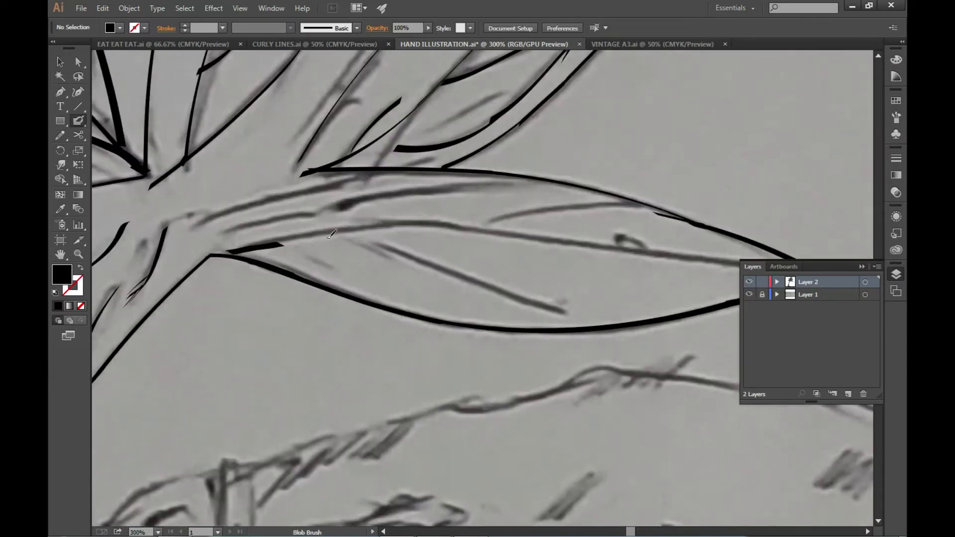
{"action": "left_click_drag", "start_coordinate": [736, 263], "coordinate": [737, 263]}
{"action": "scroll", "coordinate": [438, 230], "scroll_direction": "down", "scroll_amount": 1}
{"action": "mouse_move", "coordinate": [189, 199]}
{"action": "left_mouse_down"}
{"action": "mouse_move", "coordinate": [365, 150]}
{"action": "mouse_move", "coordinate": [331, 188]}
{"action": "left_mouse_up"}
{"action": "left_click_drag", "start_coordinate": [338, 176], "coordinate": [487, 159]}
{"action": "scroll", "coordinate": [650, 179], "scroll_direction": "down", "scroll_amount": 2}
{"action": "scroll", "coordinate": [498, 199], "scroll_direction": "up", "scroll_amount": 2}
- Add short vein strokes inside the leaf
{"action": "left_click_drag", "start_coordinate": [272, 195], "coordinate": [341, 224]}
{"action": "scroll", "coordinate": [341, 223], "scroll_direction": "down", "scroll_amount": 2}
{"action": "scroll", "coordinate": [482, 176], "scroll_direction": "down", "scroll_amount": 3}
{"action": "scroll", "coordinate": [493, 204], "scroll_direction": "up", "scroll_amount": 3}
{"action": "scroll", "coordinate": [465, 118], "scroll_direction": "down", "scroll_amount": 2}
{"action": "scroll", "coordinate": [503, 165], "scroll_direction": "up", "scroll_amount": 4}
{"action": "left_click_drag", "start_coordinate": [517, 193], "coordinate": [485, 257]}
{"action": "key", "text": "Return"}
{"action": "key", "text": "Escape"}
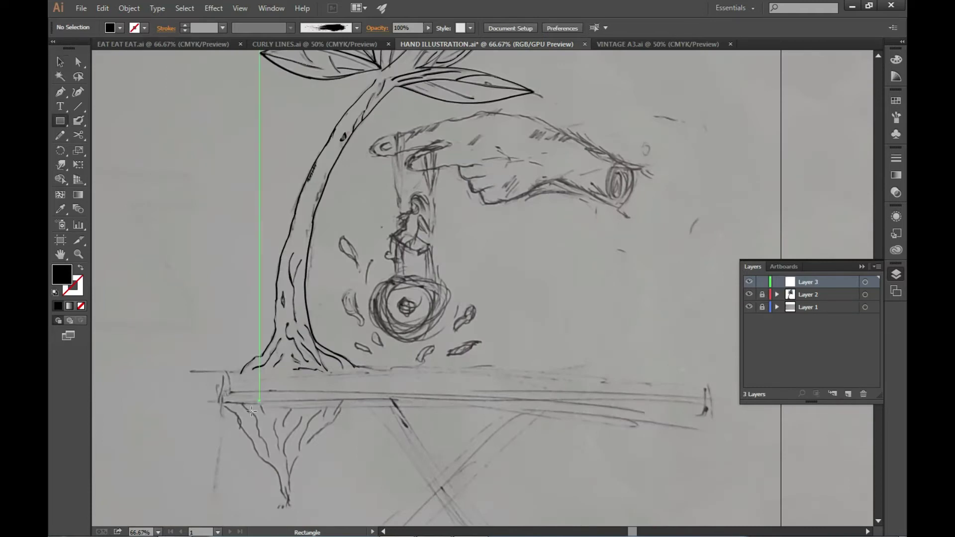
- Draw a solid black bar over the tabletop and lock Layer 3
{"action": "left_click_drag", "start_coordinate": [218, 374], "coordinate": [710, 403]}
{"action": "key", "text": "v"}
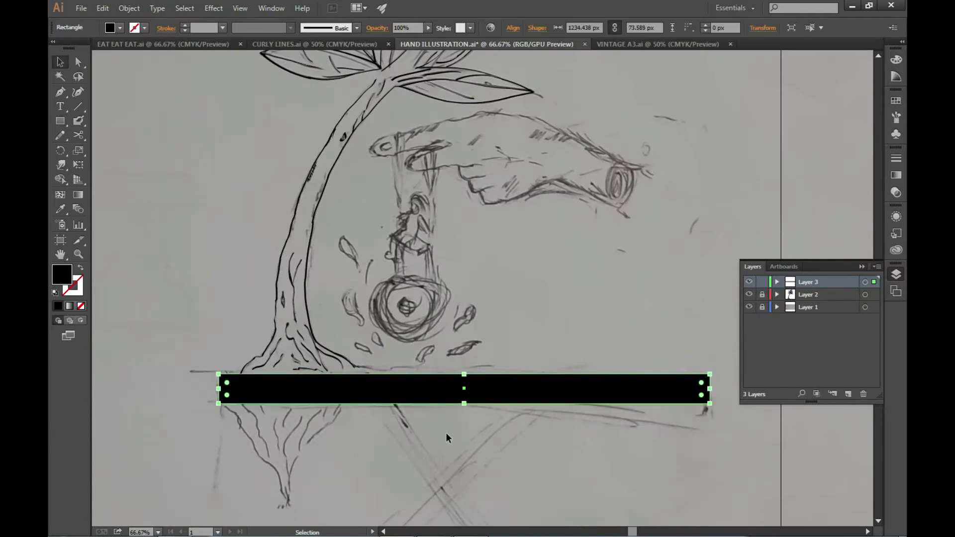
{"action": "key", "text": "ctrl+2"}
{"action": "key", "text": "shift+b"}
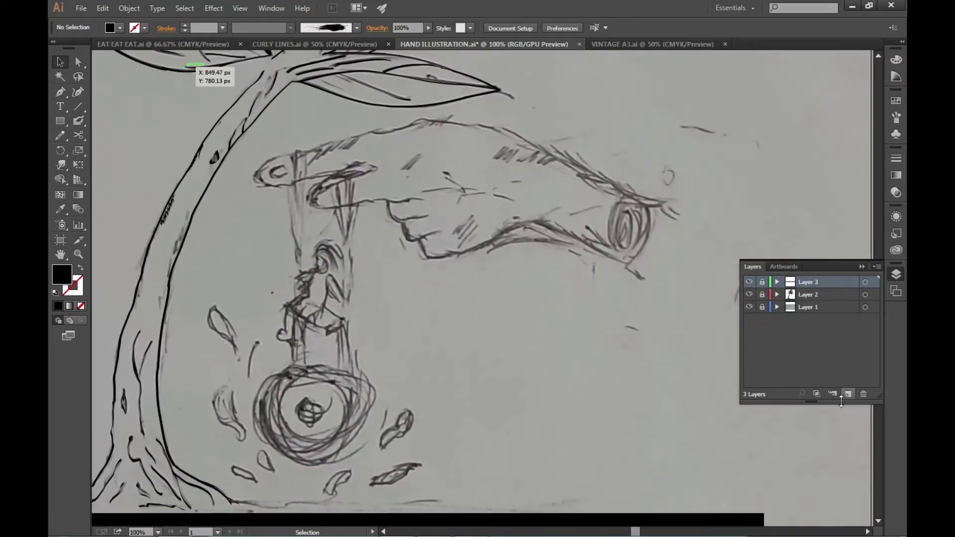
{"action": "double_click", "coordinate": [808, 307]}
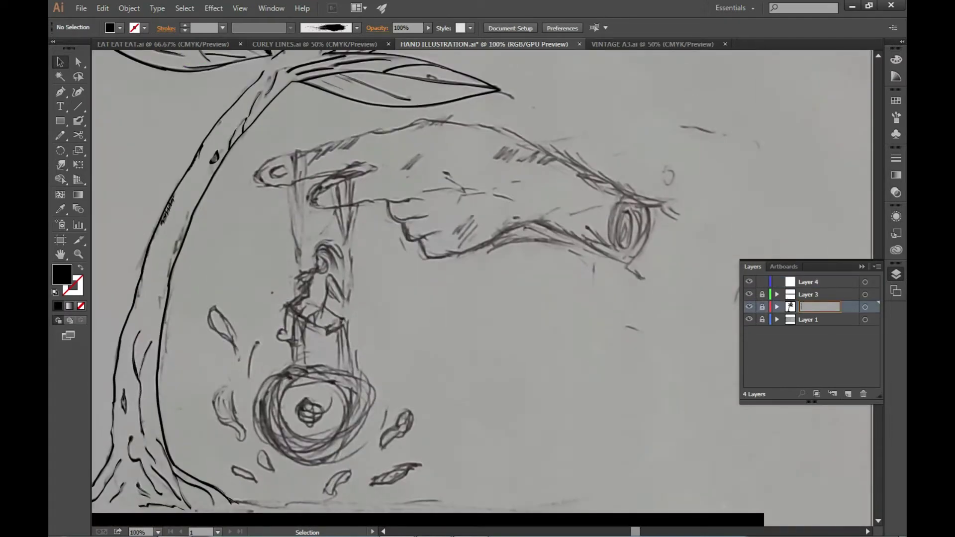
{"action": "type", "text": "Tree"}
- Name the new top layer 'Hands' and zoom in on the hand sketch
{"action": "double_click", "coordinate": [809, 284]}
{"action": "type", "text": "han"}
{"action": "type", "text": "Hands"}
{"action": "key", "text": "Return"}
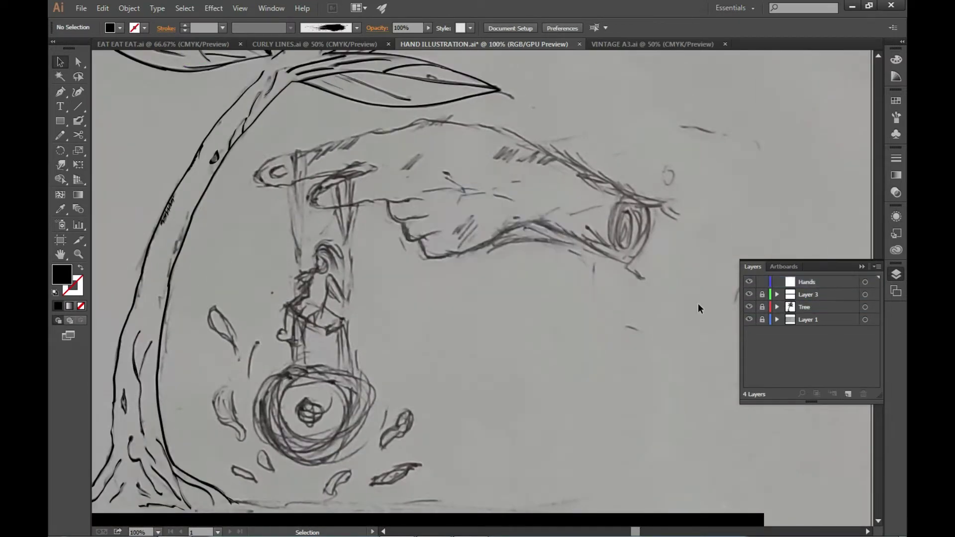
{"action": "key", "text": "shift+b"}
{"action": "key", "text": "ctrl+equal"}
- Trace the pointing finger's top edge, fingertip, underside and lower line toward the palm
{"action": "left_click_drag", "start_coordinate": [553, 190], "coordinate": [473, 142]}
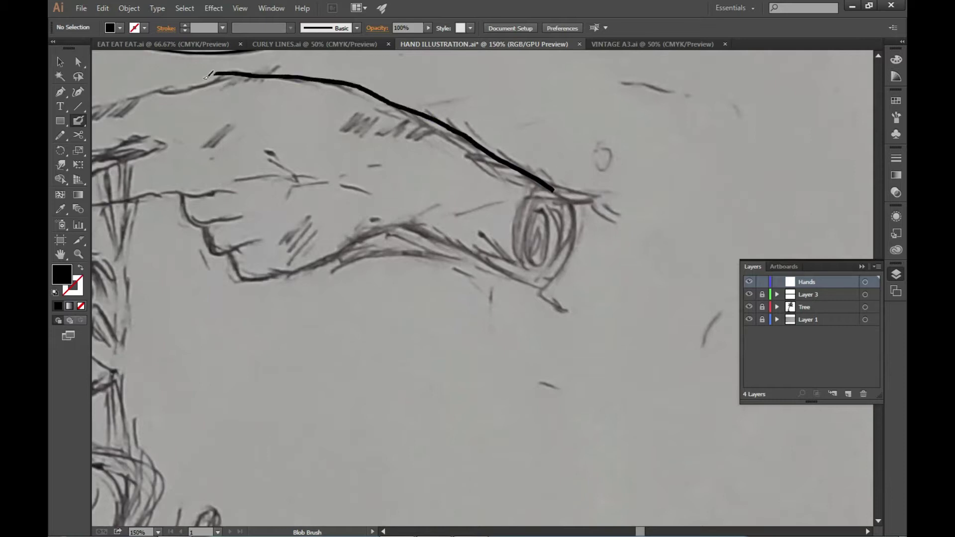
{"action": "key", "text": "ctrl+equal"}
{"action": "key", "text": "ctrl+equal"}
{"action": "left_click_drag", "start_coordinate": [492, 104], "coordinate": [372, 140]}
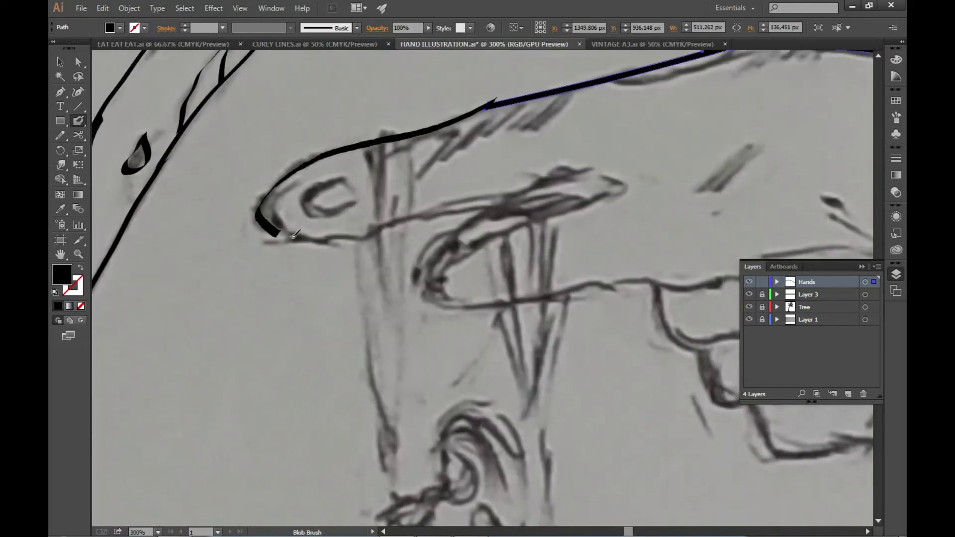
{"action": "left_click_drag", "start_coordinate": [450, 258], "coordinate": [475, 311]}
{"action": "key", "text": "ctrl+minus"}
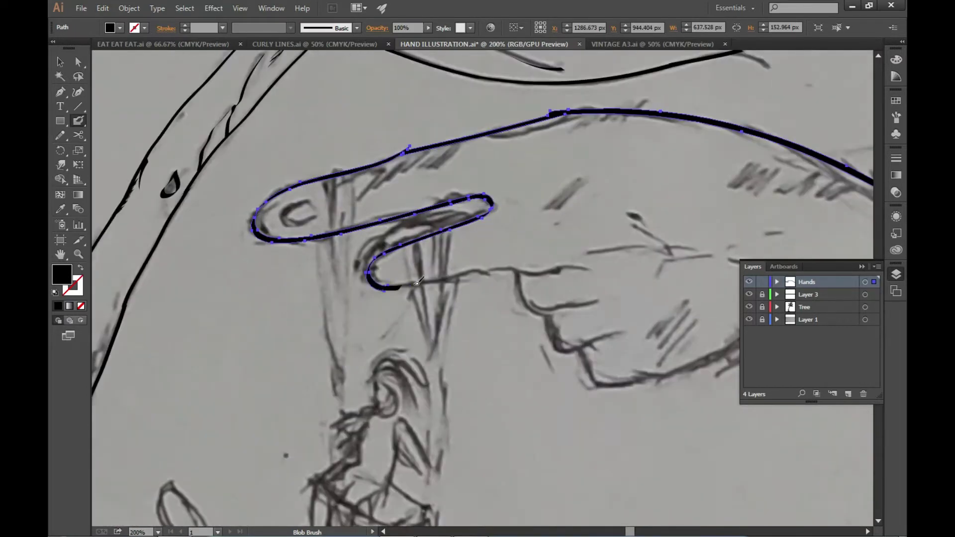
{"action": "key", "text": "ctrl+equal"}
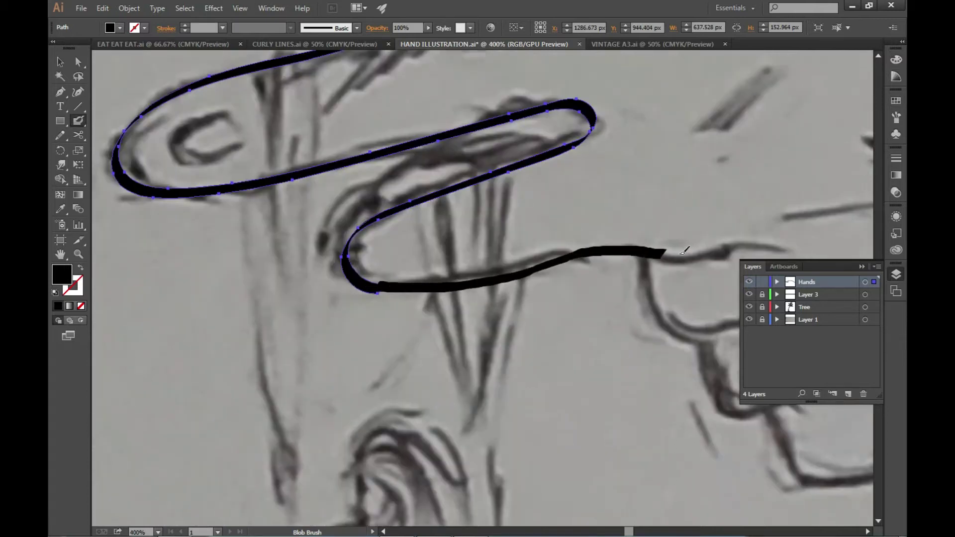
{"action": "left_click_drag", "start_coordinate": [684, 250], "coordinate": [778, 244]}
{"action": "key", "text": "ctrl+minus"}
{"action": "key", "text": "ctrl+minus"}
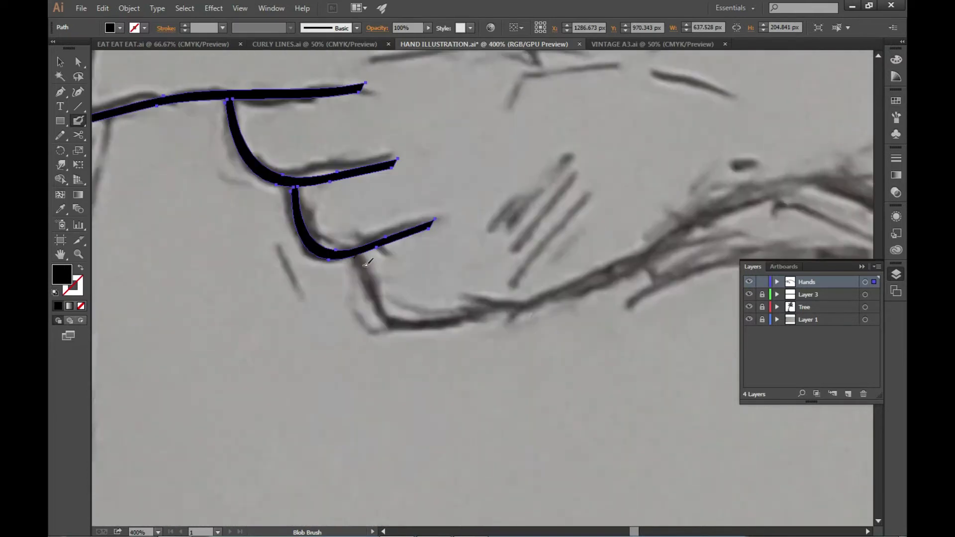
{"action": "key", "text": "ctrl+minus"}
{"action": "key", "text": "ctrl+0"}
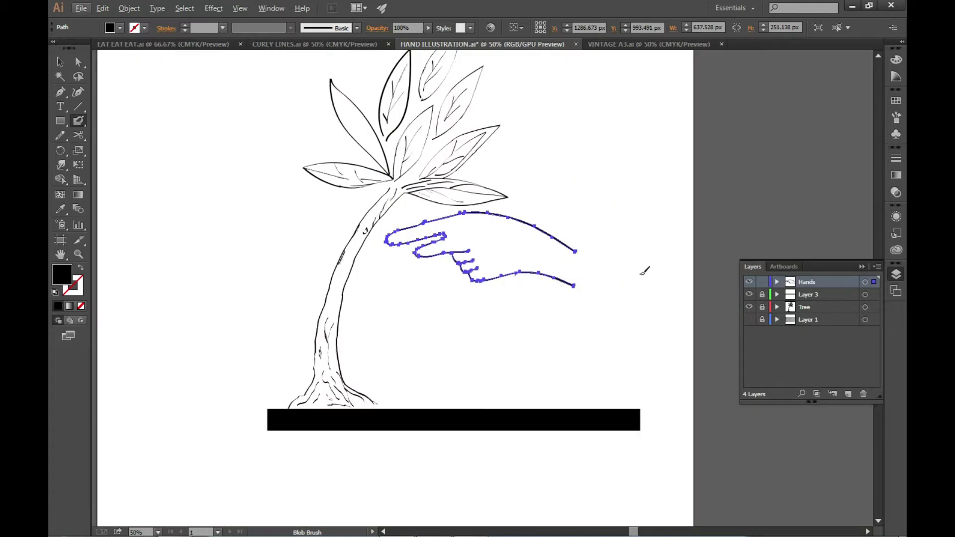
- Deselect the finger outline and thicken the inner line of the lower finger
{"action": "key", "text": "v"}
{"action": "left_click", "coordinate": [652, 279]}
{"action": "key", "text": "ctrl+equal"}
{"action": "key", "text": "ctrl+equal"}
{"action": "key", "text": "ctrl+equal"}
{"action": "left_click", "coordinate": [383, 248]}
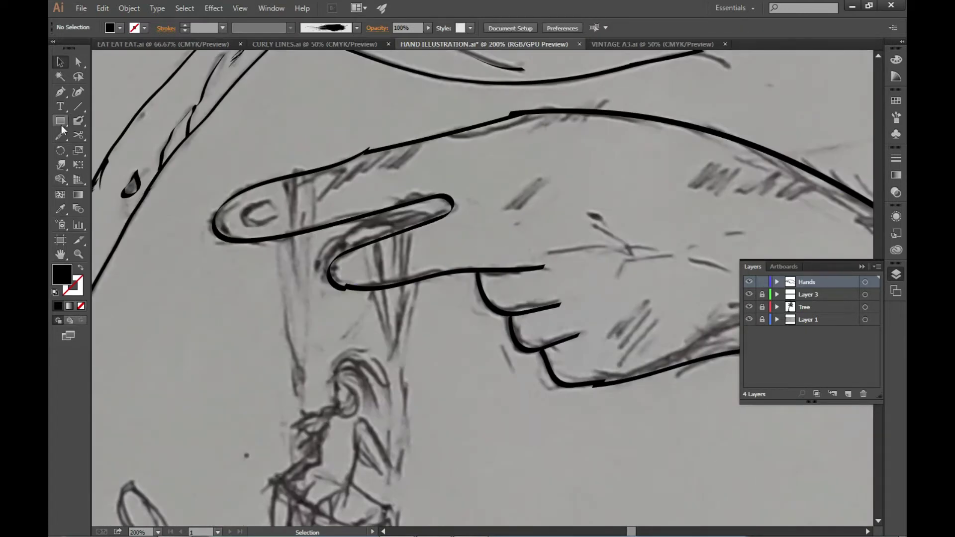
{"action": "key", "text": "shift+b"}
{"action": "key", "text": "ctrl+equal"}
{"action": "key", "text": "ctrl+equal"}
{"action": "key", "text": "ctrl+equal"}
{"action": "key", "text": "ctrl+minus"}
{"action": "key", "text": "ctrl+minus"}
{"action": "key", "text": "ctrl+minus"}
{"action": "key", "text": "ctrl+shift+a"}
{"action": "key", "text": "ctrl+equal"}
{"action": "key", "text": "ctrl+equal"}
{"action": "key", "text": "ctrl+equal"}
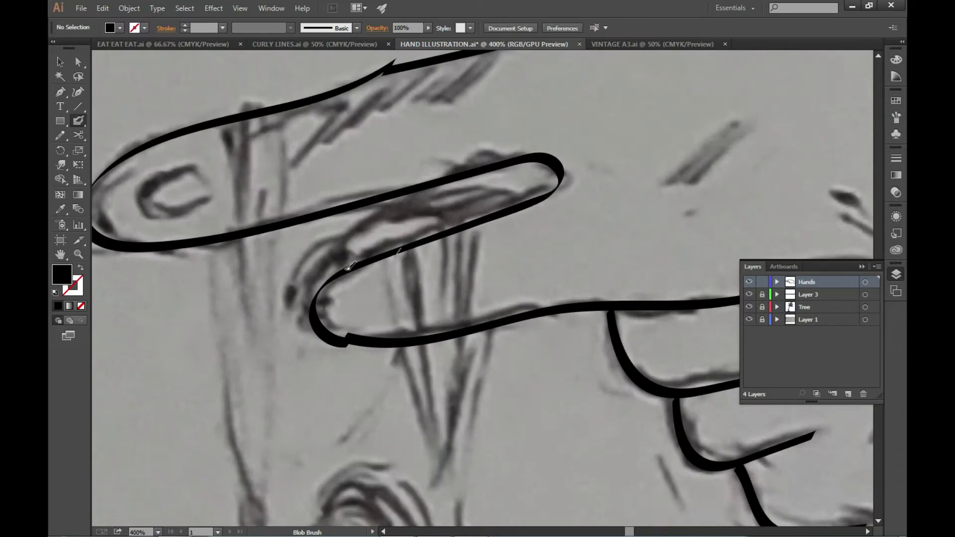
{"action": "left_click_drag", "start_coordinate": [312, 286], "coordinate": [520, 199]}
- Set the Warp tool to a 5 px width and reshape the finger stroke's tip
{"action": "key", "text": "v"}
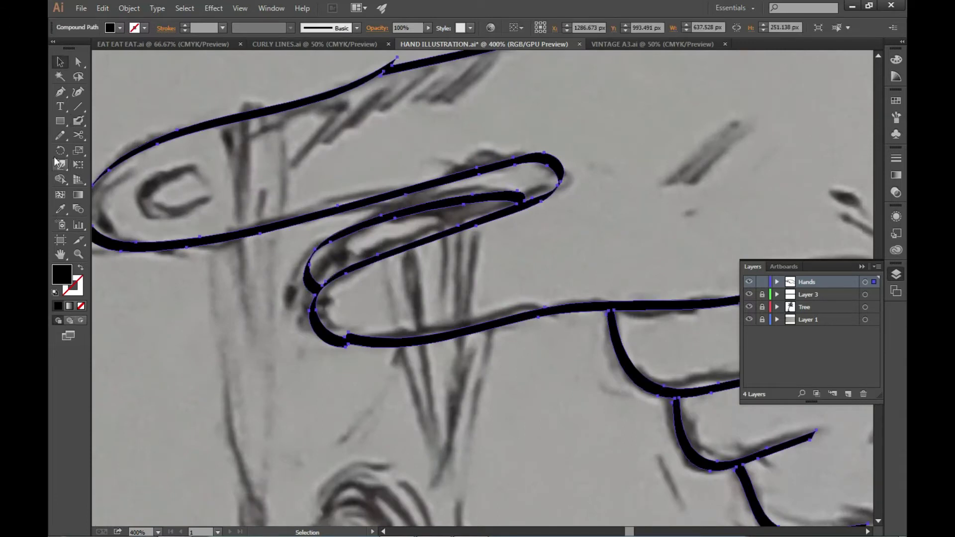
{"action": "double_click", "coordinate": [60, 164]}
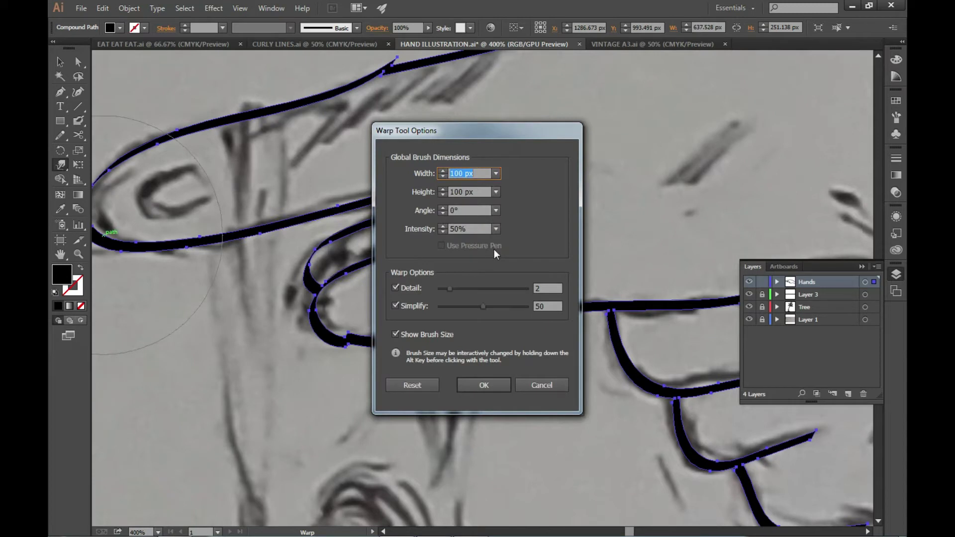
{"action": "left_click", "coordinate": [481, 385]}
{"action": "key", "text": "ctrl+minus"}
{"action": "key", "text": "ctrl+minus"}
{"action": "double_click", "coordinate": [60, 164]}
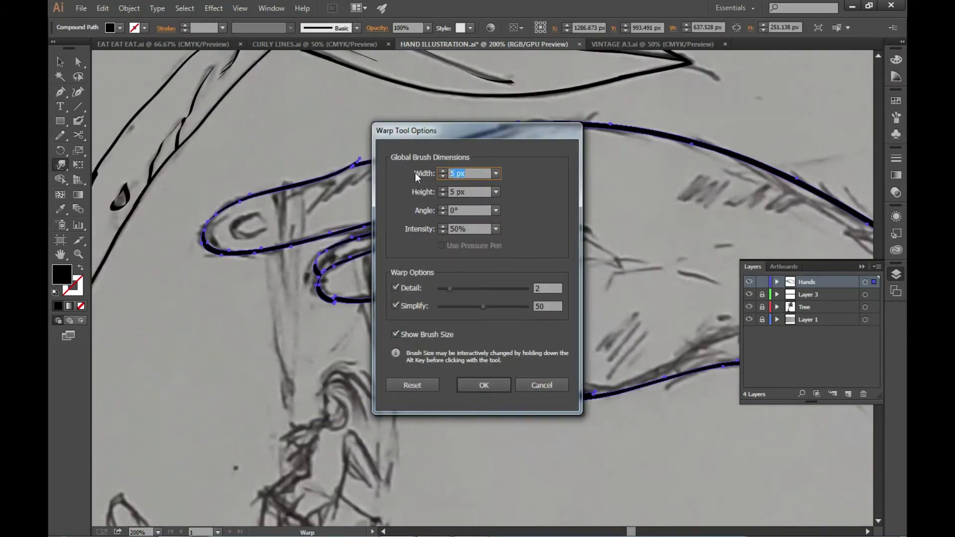
{"action": "left_click", "coordinate": [468, 192]}
{"action": "type", "text": "100"}
{"action": "left_click", "coordinate": [485, 388]}
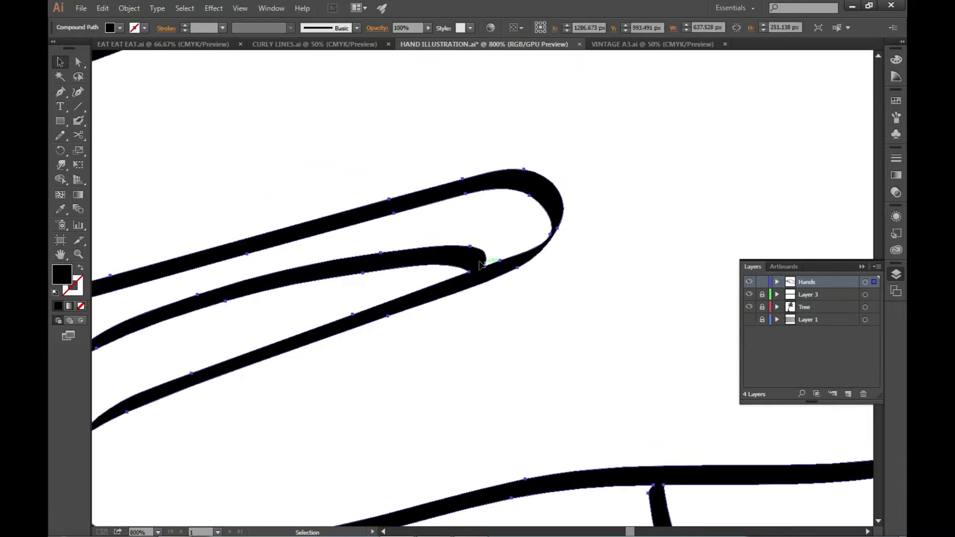
{"action": "left_click_drag", "start_coordinate": [476, 253], "coordinate": [473, 255]}
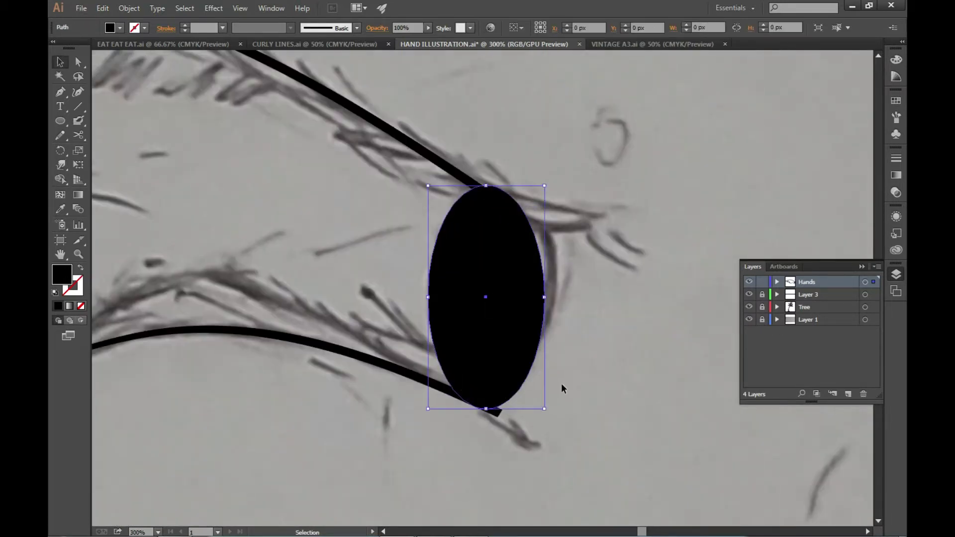
- Check the outline-to-oval joint by hiding and reshowing the pencil sketch layer
{"action": "left_click", "coordinate": [61, 164]}
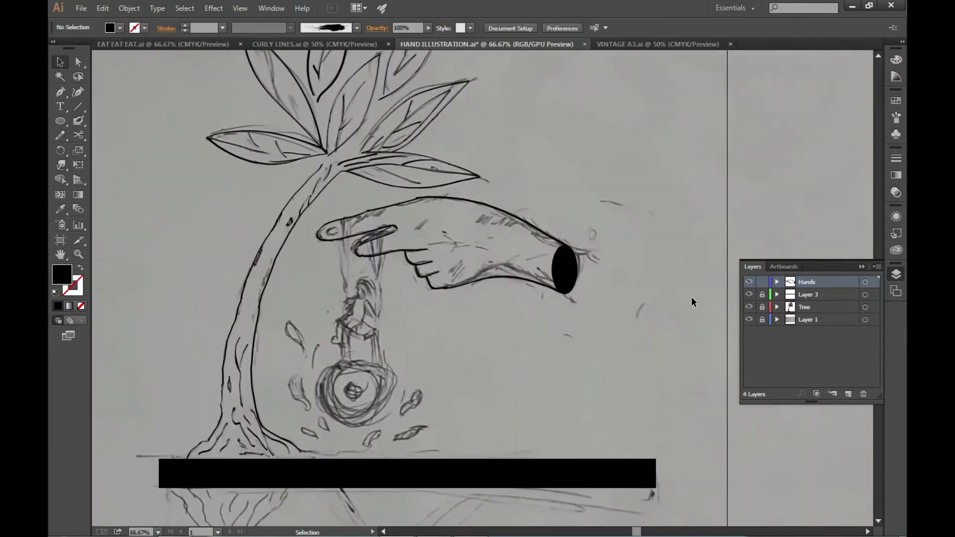
{"action": "left_click", "coordinate": [749, 320]}
{"action": "left_click", "coordinate": [749, 320]}
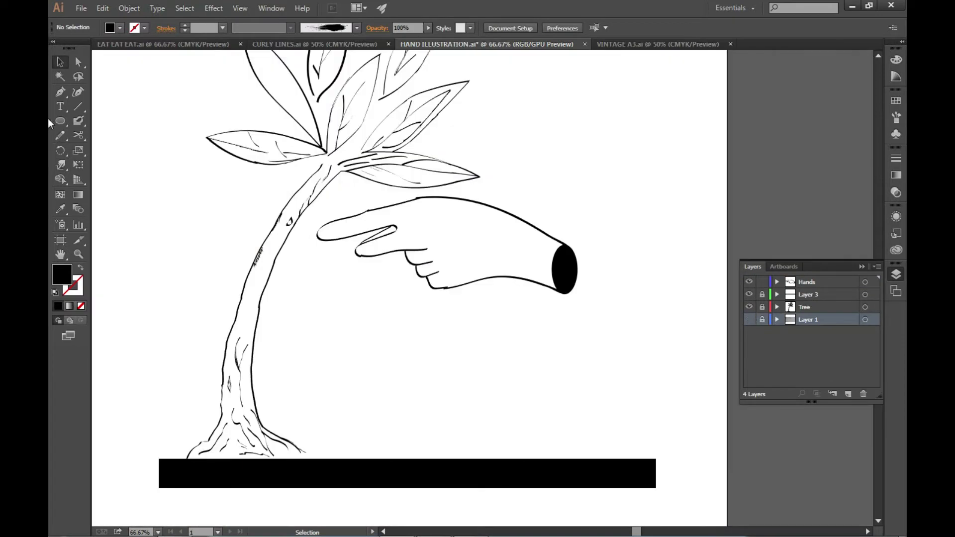
{"action": "key", "text": "ctrl+plus"}
{"action": "key", "text": "ctrl+plus"}
{"action": "key", "text": "ctrl+minus"}
{"action": "key", "text": "ctrl+minus"}
{"action": "key", "text": "ctrl+minus"}
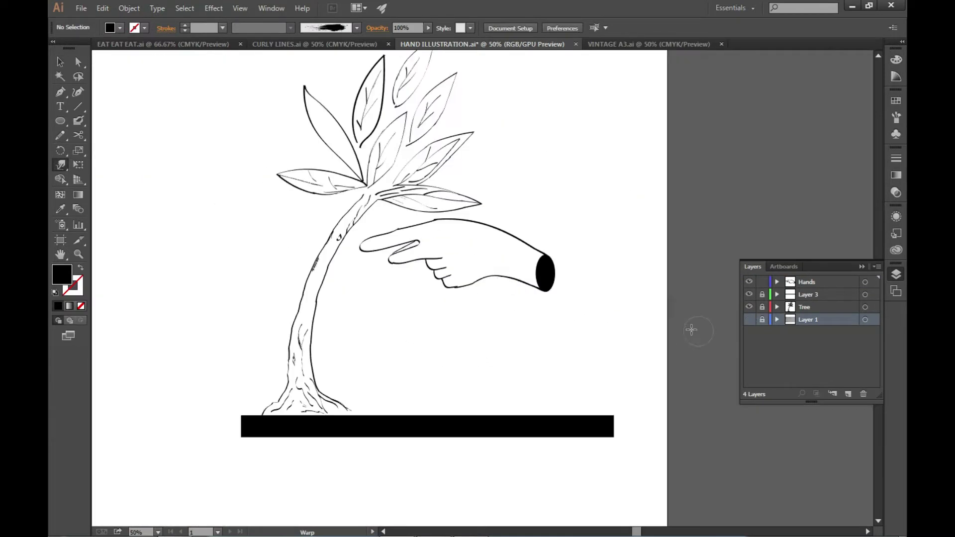
{"action": "key", "text": "v"}
{"action": "key", "text": "ctrl+plus"}
{"action": "key", "text": "ctrl+plus"}
{"action": "key", "text": "ctrl+minus"}
{"action": "key", "text": "ctrl+minus"}
{"action": "key", "text": "ctrl+minus"}
{"action": "key", "text": "ctrl+plus"}
{"action": "key", "text": "ctrl+plus"}
{"action": "key", "text": "ctrl+plus"}
{"action": "left_click", "coordinate": [749, 320]}
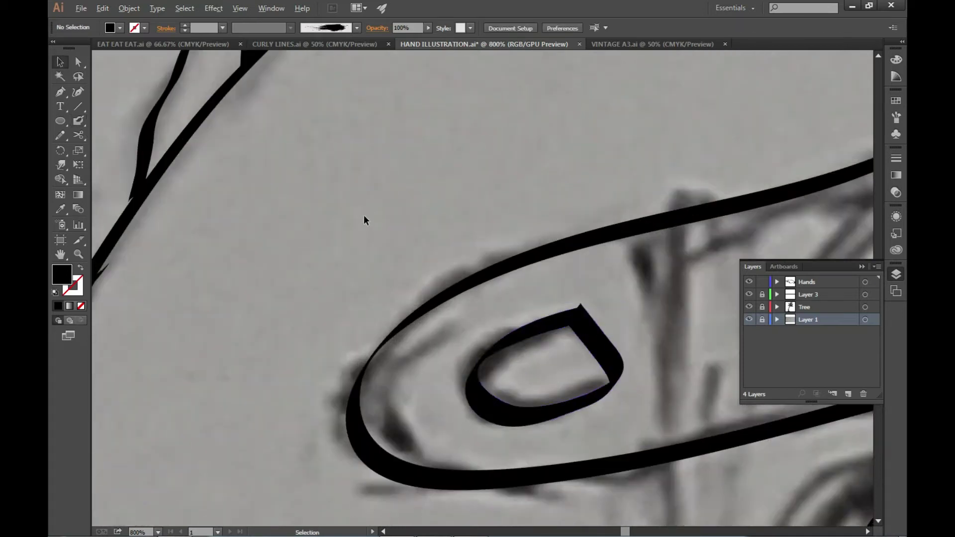
{"action": "key", "text": "ctrl+minus"}
{"action": "key", "text": "ctrl+minus"}
{"action": "key", "text": "ctrl+plus"}
{"action": "key", "text": "ctrl+plus"}
- Add a short texture stroke across the back of the hand and review it
{"action": "left_click_drag", "start_coordinate": [474, 339], "coordinate": [495, 313]}
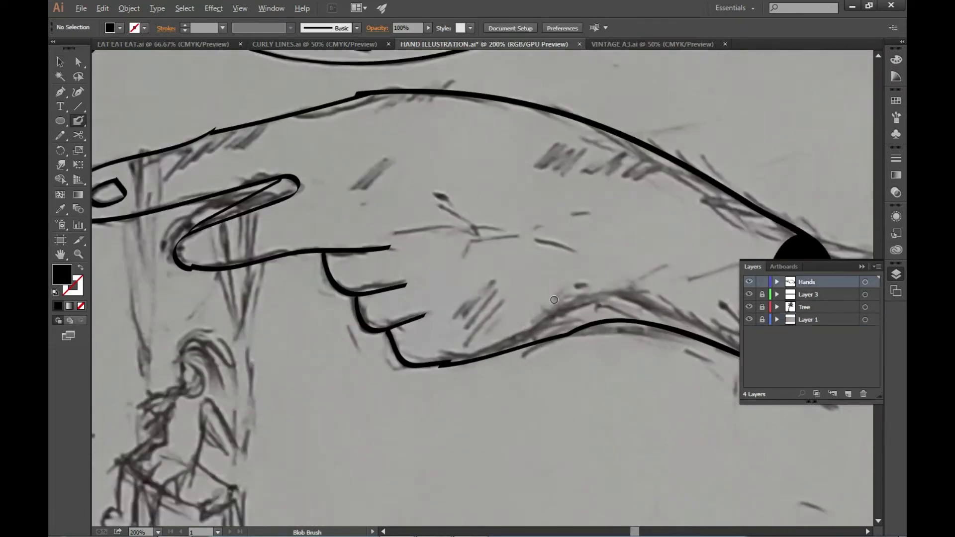
{"action": "key", "text": "ctrl+plus"}
{"action": "key", "text": "ctrl+plus"}
{"action": "key", "text": "ctrl+plus"}
{"action": "key", "text": "ctrl+minus"}
{"action": "key", "text": "ctrl+minus"}
{"action": "key", "text": "ctrl+minus"}
{"action": "key", "text": "ctrl+plus"}
{"action": "key", "text": "ctrl+plus"}
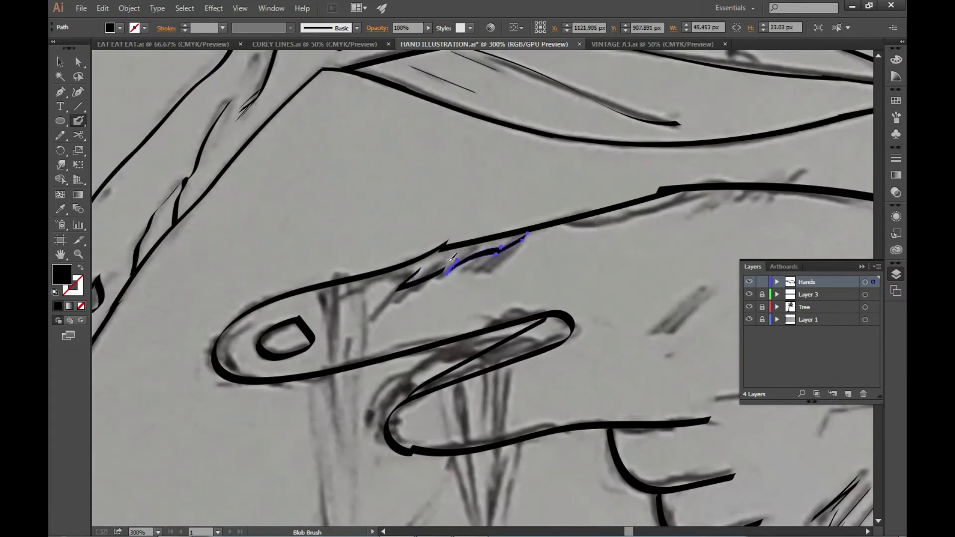
{"action": "scroll", "coordinate": [450, 259], "scroll_direction": "up", "scroll_amount": 2}
{"action": "key", "text": "ctrl+minus"}
{"action": "key", "text": "ctrl+minus"}
{"action": "key", "text": "ctrl+minus"}
{"action": "key", "text": "ctrl+minus"}
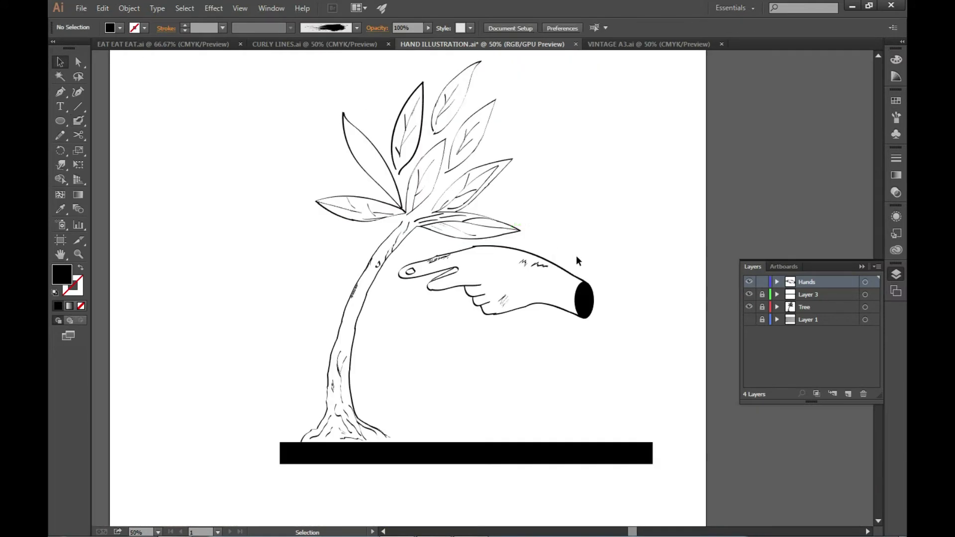
{"action": "key", "text": "ctrl+plus"}
{"action": "key", "text": "ctrl+plus"}
{"action": "key", "text": "ctrl+plus"}
{"action": "key", "text": "ctrl+minus"}
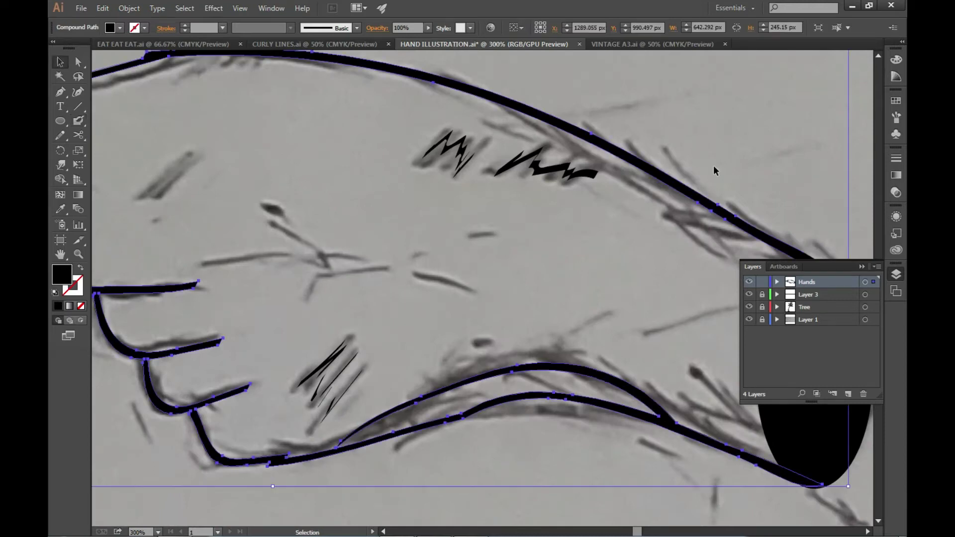
{"action": "key", "text": "ctrl+minus"}
{"action": "key", "text": "ctrl+minus"}
{"action": "key", "text": "ctrl+minus"}
{"action": "key", "text": "ctrl+minus"}
- Select the wrist oval and try a white fill, undoing the stray brush stroke
{"action": "key", "text": "a"}
{"action": "left_click", "coordinate": [621, 270]}
{"action": "key", "text": "ctrl+plus"}
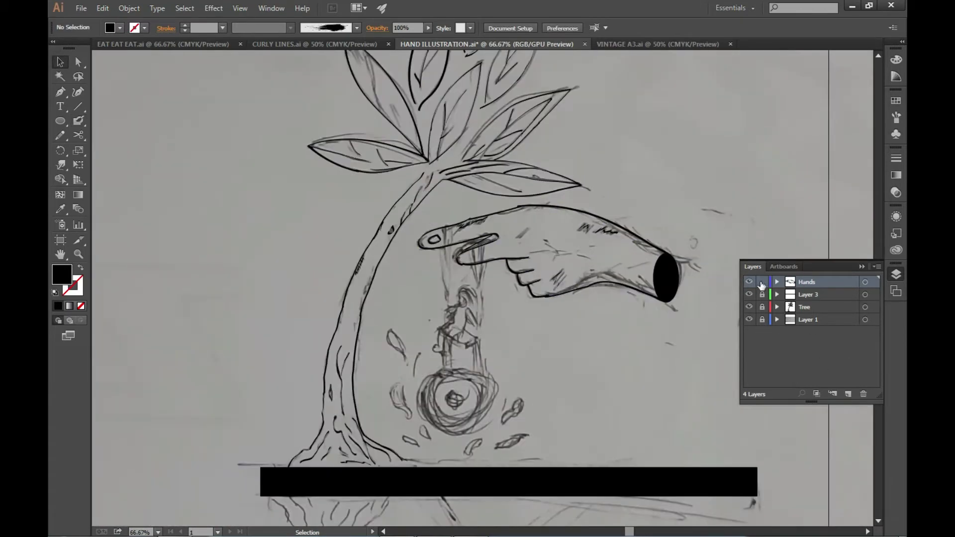
{"action": "key", "text": "ctrl+plus"}
{"action": "key", "text": "ctrl+plus"}
{"action": "key", "text": "ctrl+plus"}
{"action": "left_click", "coordinate": [608, 290]}
{"action": "key", "text": "shift+b"}
{"action": "double_click", "coordinate": [62, 273]}
{"action": "left_click", "coordinate": [605, 195]}
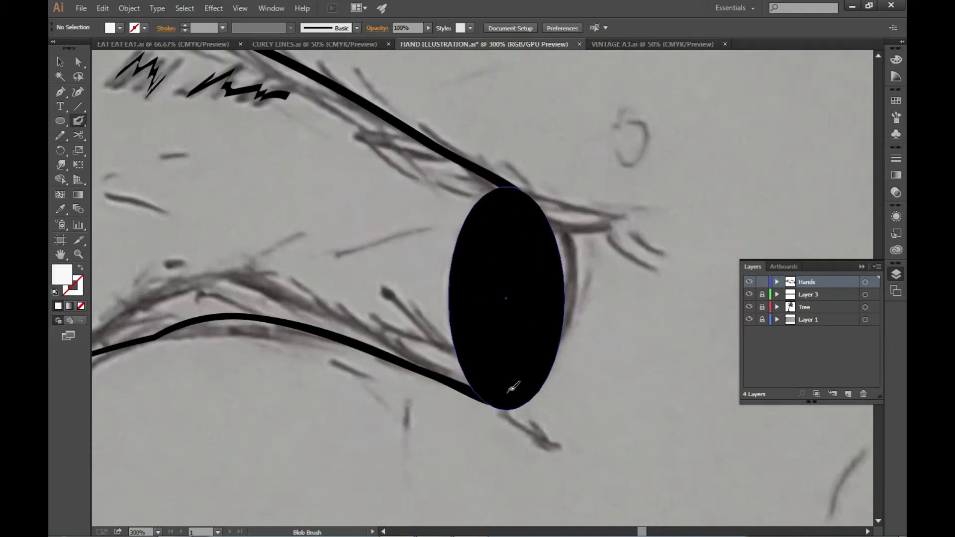
{"action": "key", "text": "ctrl+z"}
- Shrink a white-filled oval copy inside the original and add a smaller black oval inside
{"action": "key", "text": "a"}
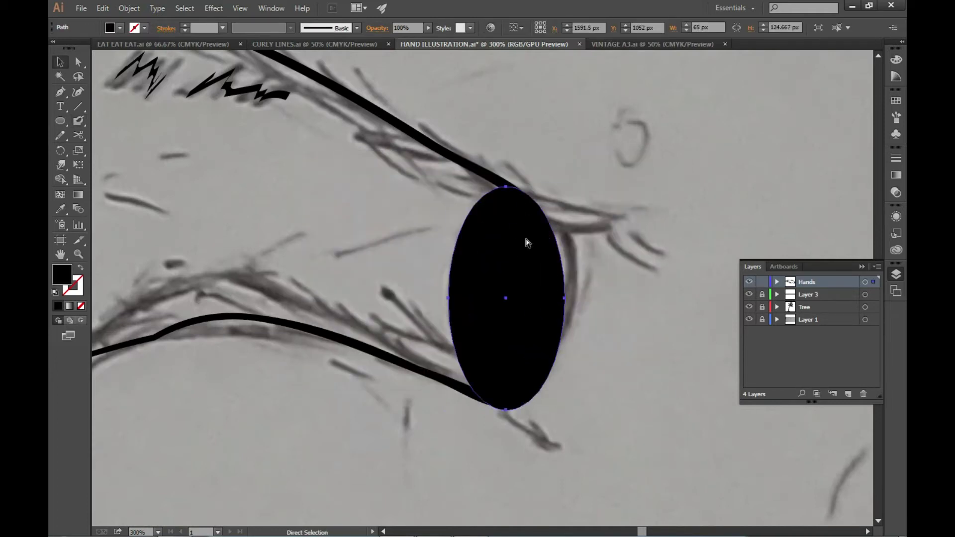
{"action": "left_click_drag", "start_coordinate": [566, 187], "coordinate": [555, 207]}
{"action": "double_click", "coordinate": [62, 274]}
{"action": "left_click", "coordinate": [599, 199]}
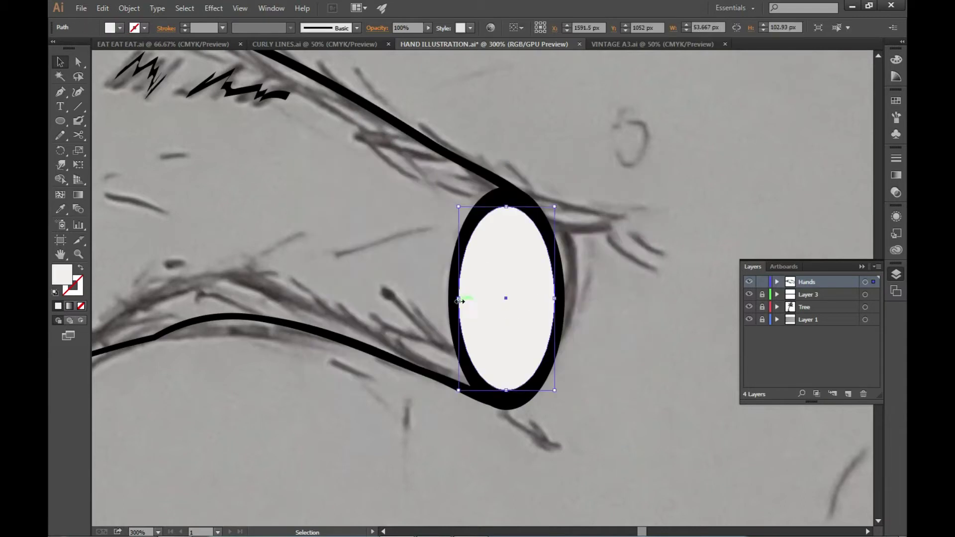
{"action": "mouse_move", "coordinate": [457, 391]}
{"action": "left_mouse_down"}
{"action": "mouse_move", "coordinate": [504, 385]}
{"action": "mouse_move", "coordinate": [522, 293]}
{"action": "left_mouse_up"}
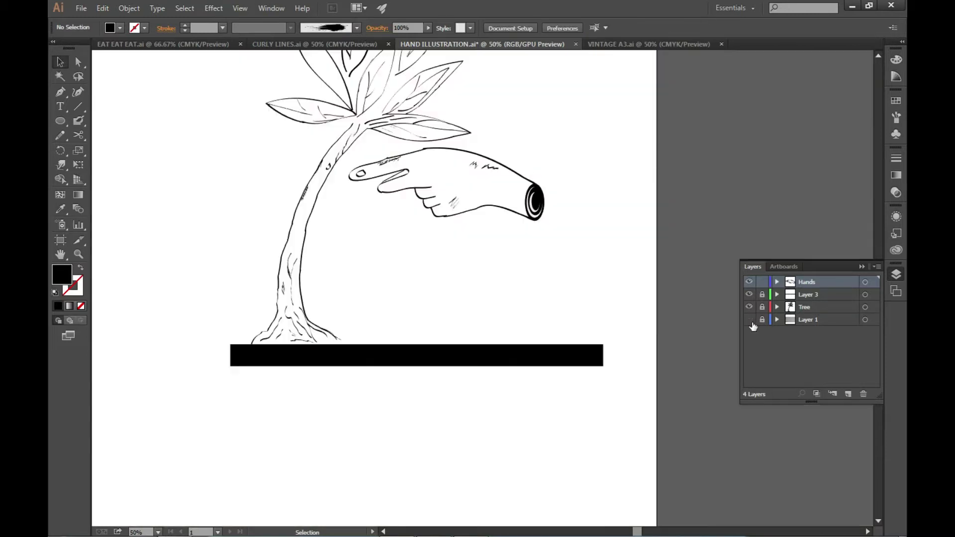
{"action": "key", "text": "ctrl+a"}
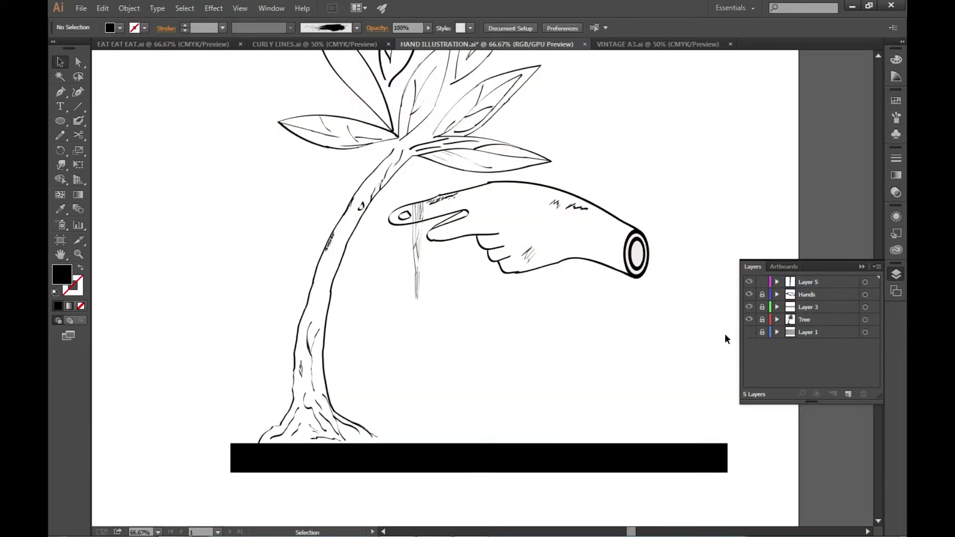
- Draw dark-filled side faces along the swing seat's lower edges to give it thickness
{"action": "key", "text": "shift+b"}
{"action": "scroll", "coordinate": [415, 233], "scroll_direction": "up", "scroll_amount": 1}
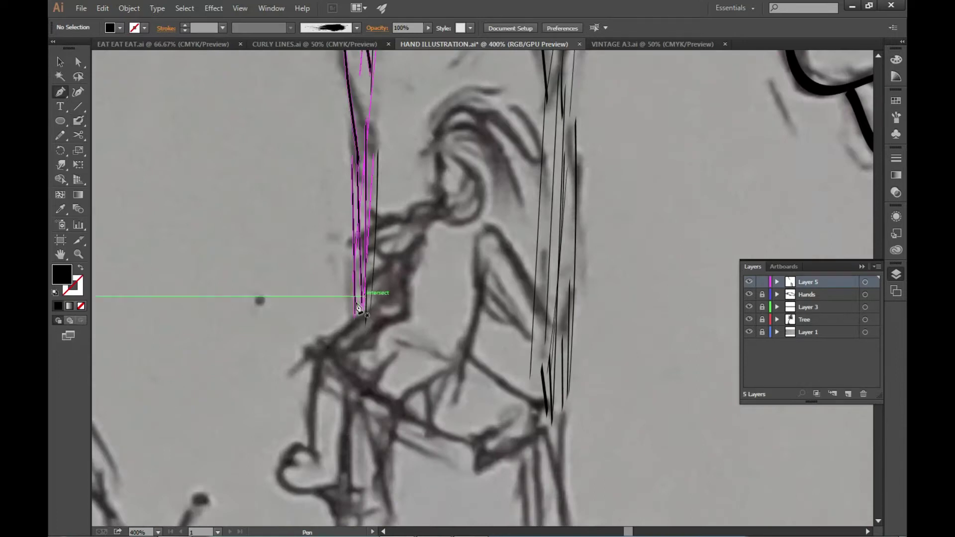
{"action": "left_click", "coordinate": [543, 406]}
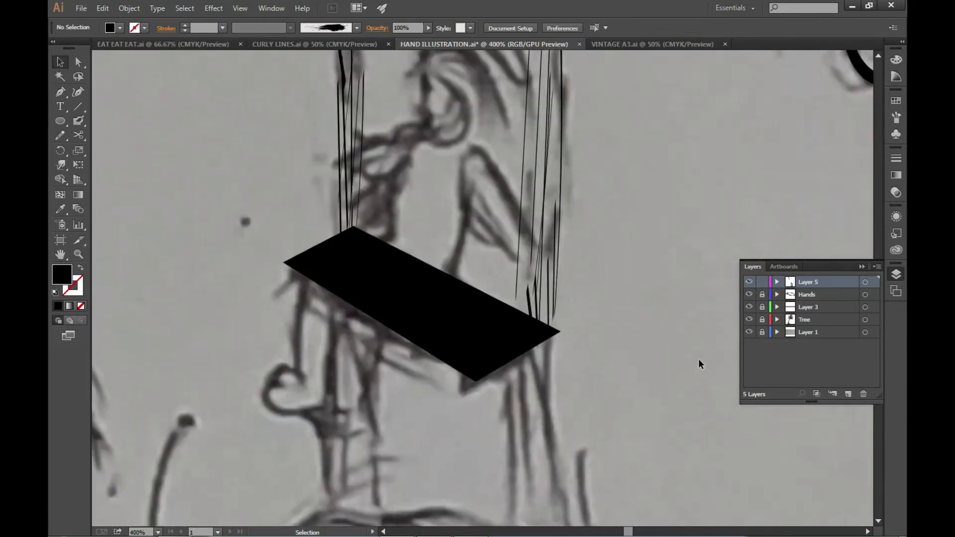
{"action": "left_click", "coordinate": [560, 353]}
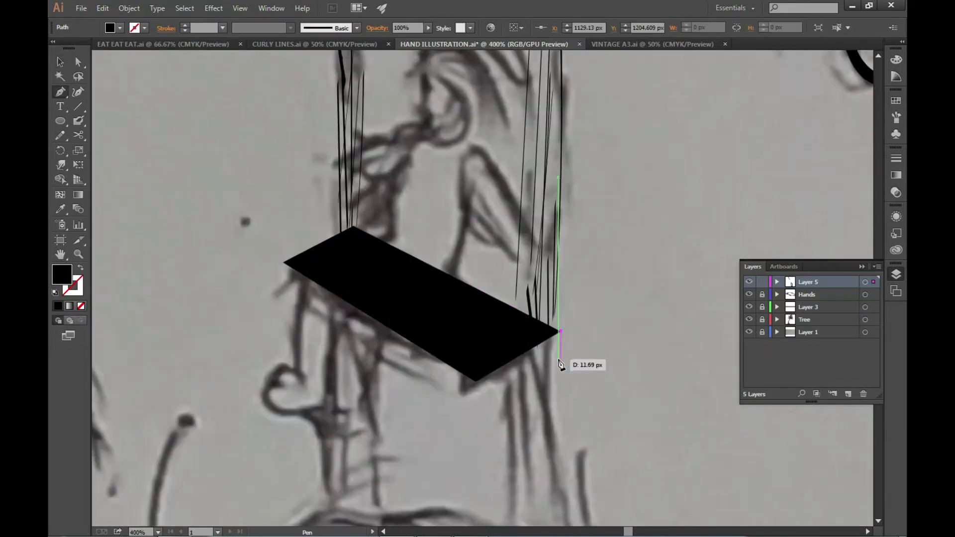
{"action": "left_click", "coordinate": [555, 347]}
{"action": "left_click", "coordinate": [407, 387], "text": "ctrl"}
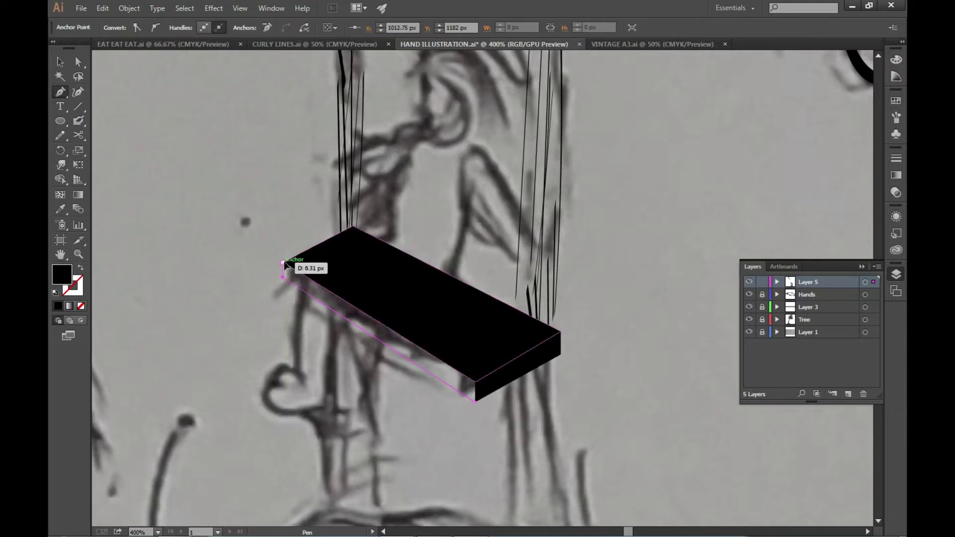
{"action": "left_click", "coordinate": [284, 262]}
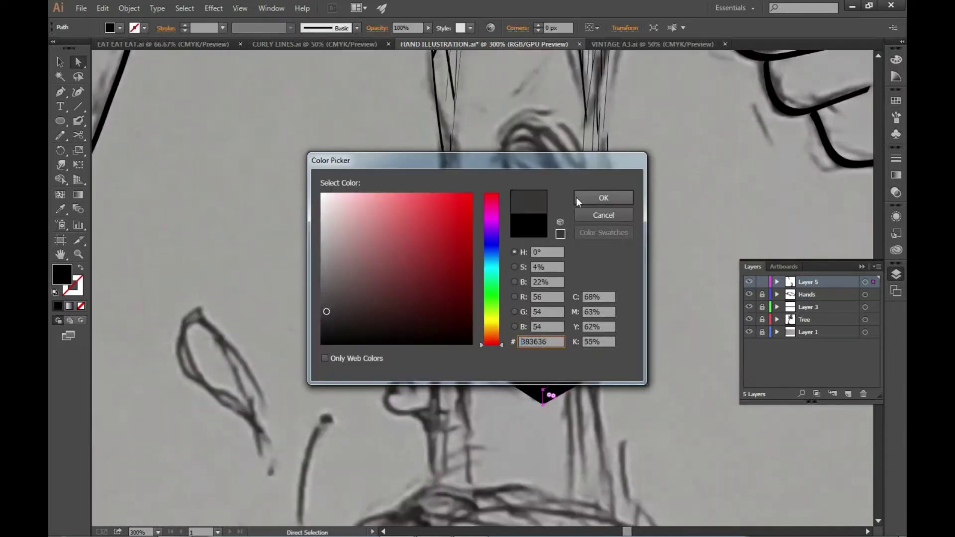
{"action": "left_click", "coordinate": [577, 199]}
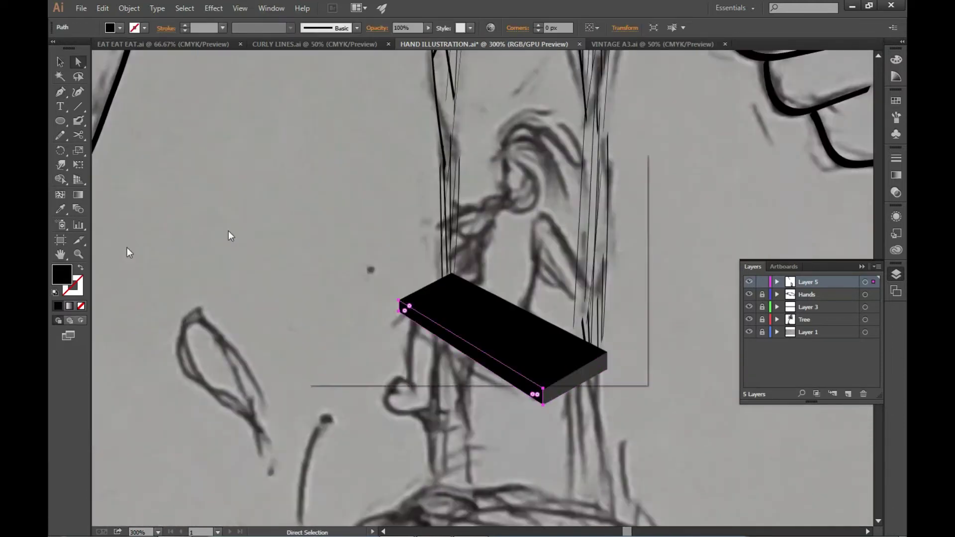
{"action": "key", "text": "ctrl+0"}
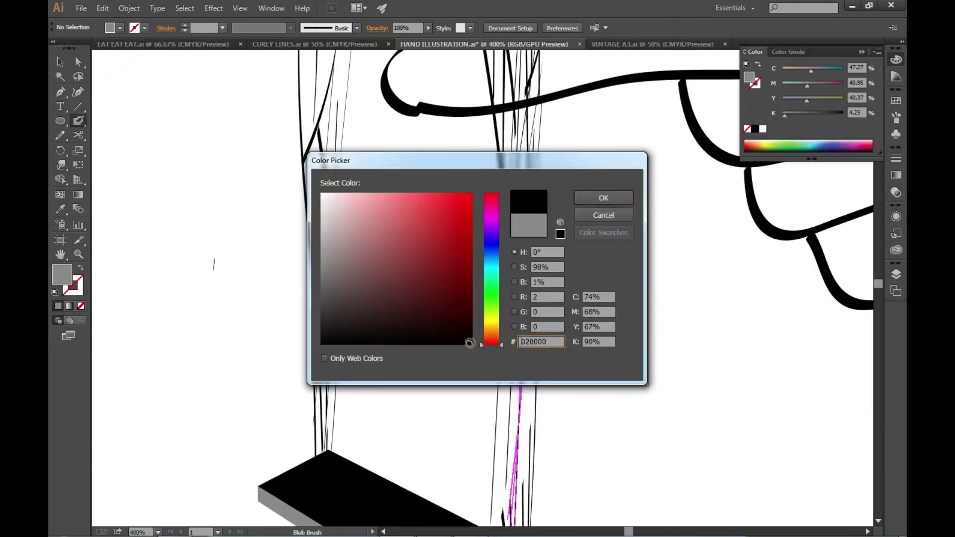
- Set the ink to black, draw a strand along the left rope, and show the pencil sketch
{"action": "key", "text": "Return"}
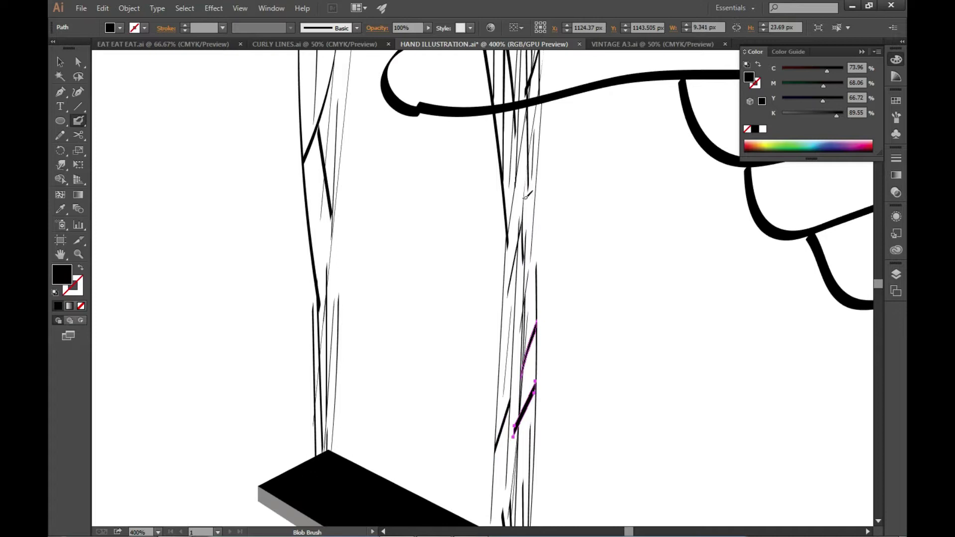
{"action": "left_click_drag", "start_coordinate": [446, 203], "coordinate": [447, 292]}
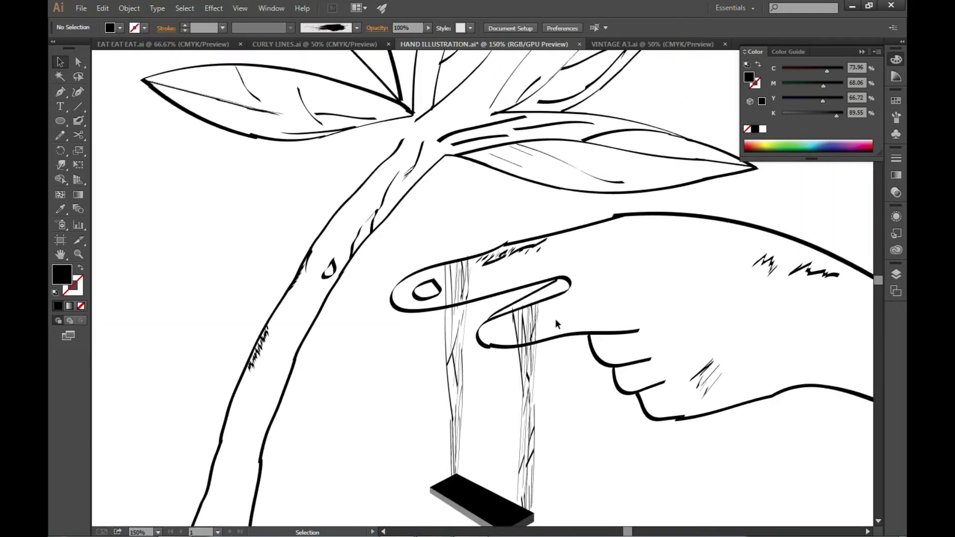
{"action": "left_click", "coordinate": [750, 332]}
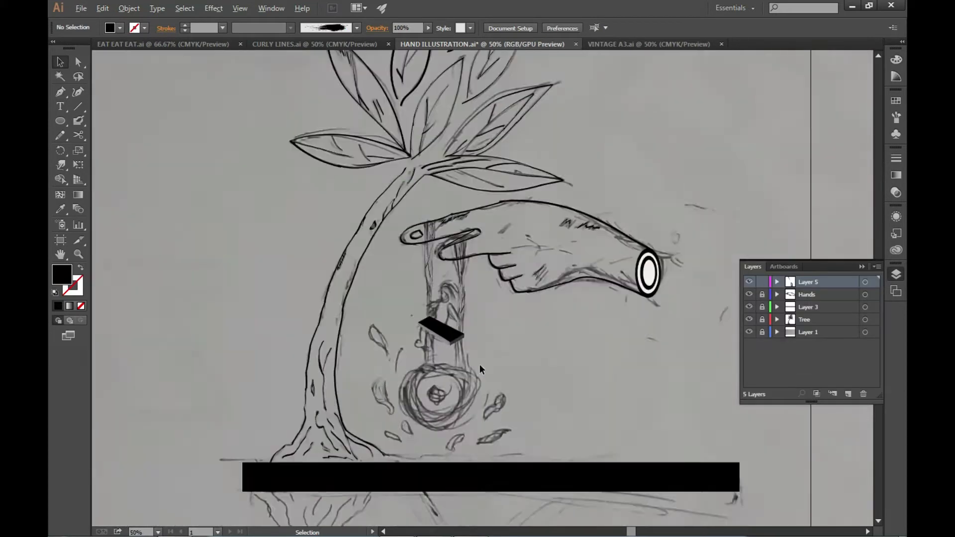
{"action": "scroll", "coordinate": [589, 355], "scroll_direction": "up", "scroll_amount": 1}
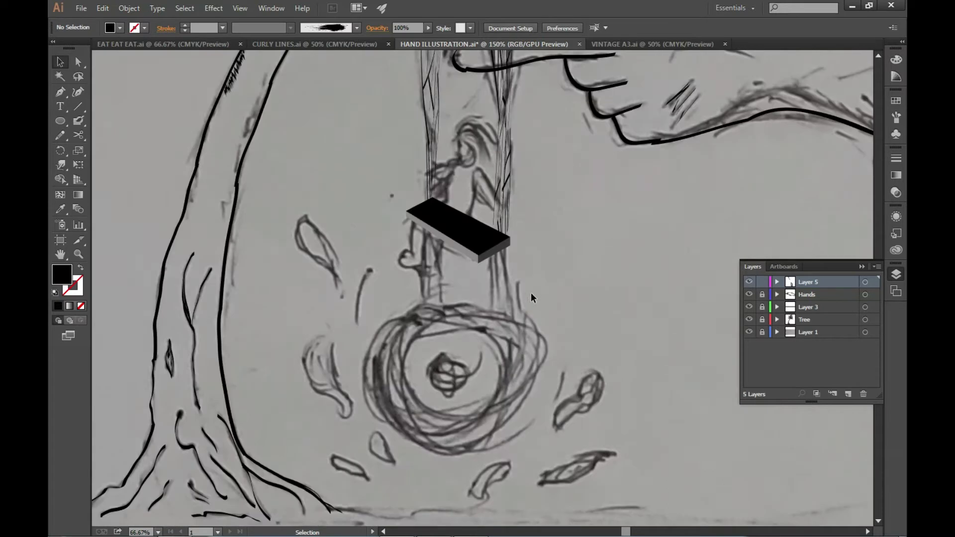
{"action": "scroll", "coordinate": [502, 258], "scroll_direction": "up", "scroll_amount": 2}
- Change a thin rope strand's stacking order and draw a new strand on the right rope
{"action": "left_click", "coordinate": [497, 257], "text": "ctrl"}
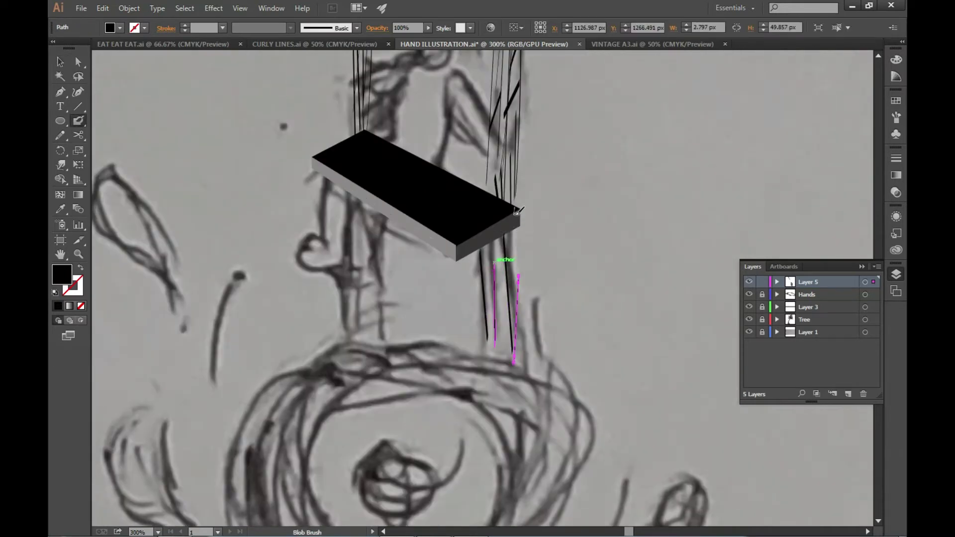
{"action": "scroll", "coordinate": [502, 234], "scroll_direction": "up", "scroll_amount": 2}
{"action": "right_click", "coordinate": [529, 192]}
{"action": "left_click", "coordinate": [704, 465]}
{"action": "left_click_drag", "start_coordinate": [506, 234], "coordinate": [491, 442]}
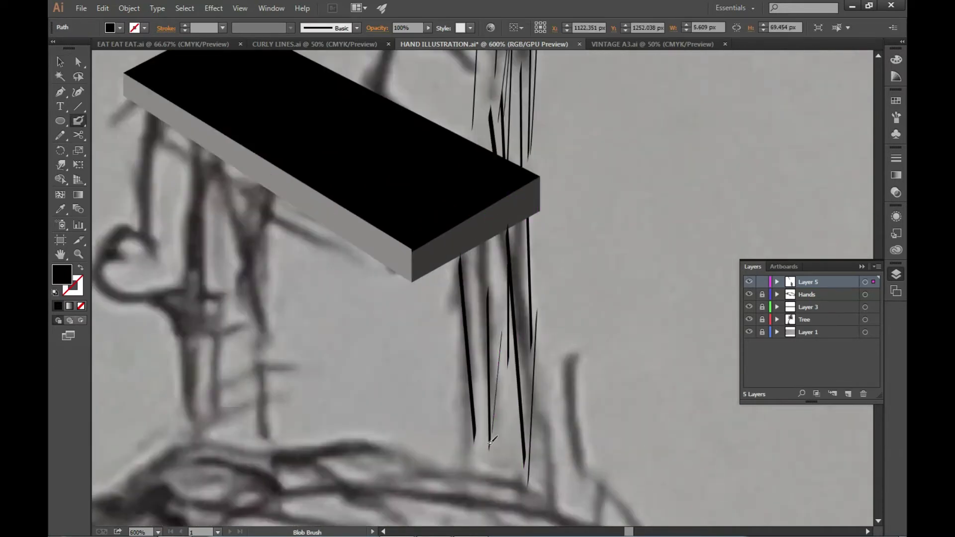
- Set the Blob Brush to 5 pt, angle −83° and roundness 3%
{"action": "left_click", "coordinate": [524, 324], "text": "ctrl"}
{"action": "left_click", "coordinate": [78, 125]}
{"action": "double_click", "coordinate": [78, 121]}
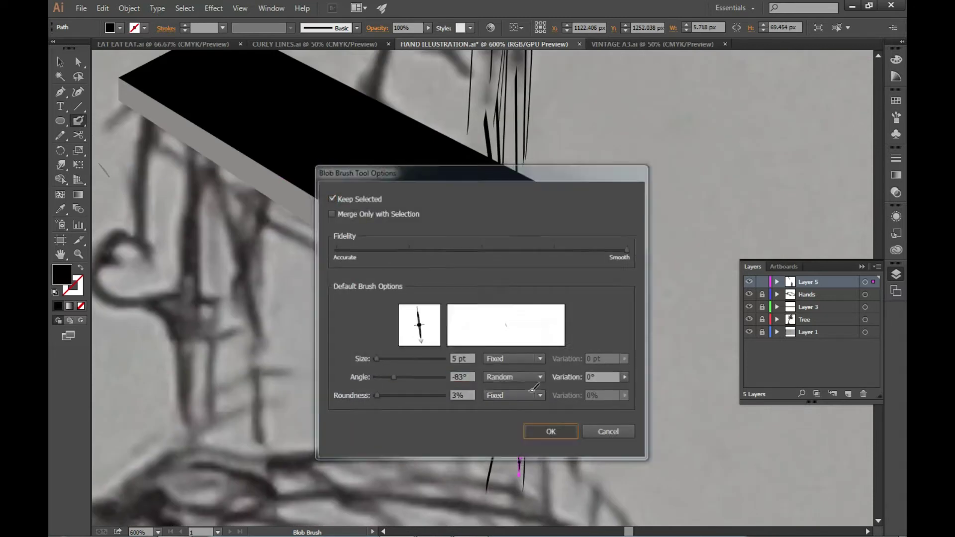
{"action": "left_click", "coordinate": [552, 431]}
{"action": "left_click", "coordinate": [502, 313], "text": "ctrl"}
- Paint a strand down the left rope, then select the taller rope strands
{"action": "scroll", "coordinate": [550, 360], "scroll_direction": "left", "scroll_amount": 5}
{"action": "scroll", "coordinate": [587, 351], "scroll_direction": "up", "scroll_amount": 2}
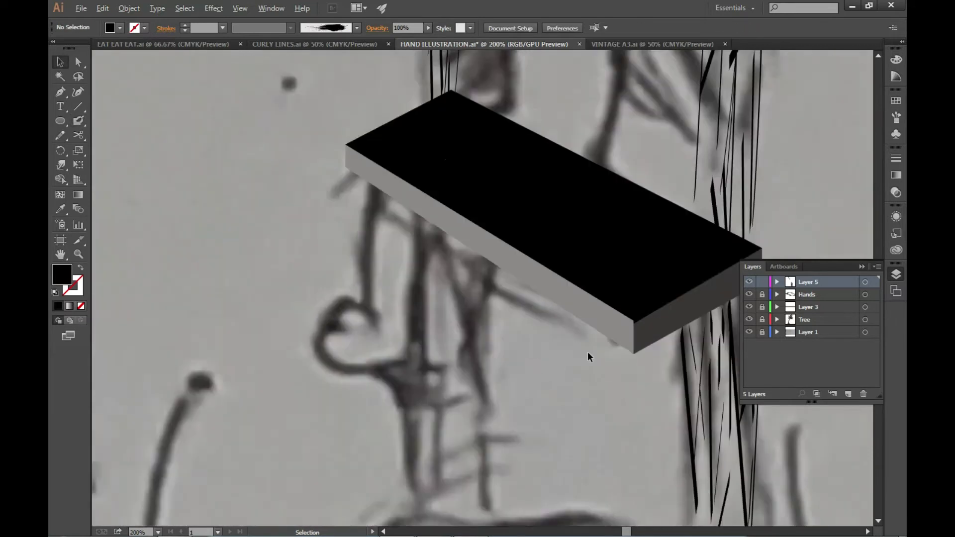
{"action": "scroll", "coordinate": [503, 379], "scroll_direction": "down", "scroll_amount": 2}
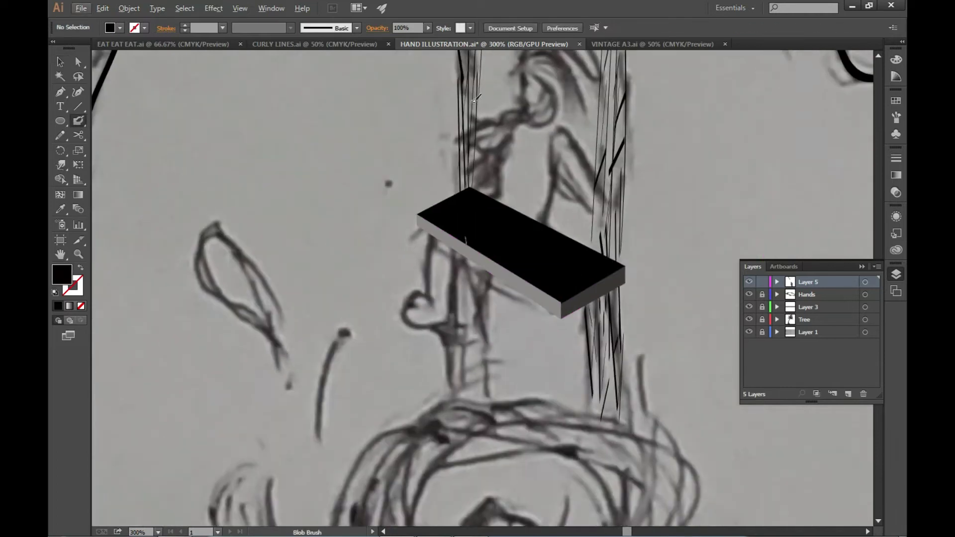
{"action": "scroll", "coordinate": [464, 268], "scroll_direction": "up", "scroll_amount": 1}
{"action": "left_click_drag", "start_coordinate": [478, 260], "coordinate": [475, 418]}
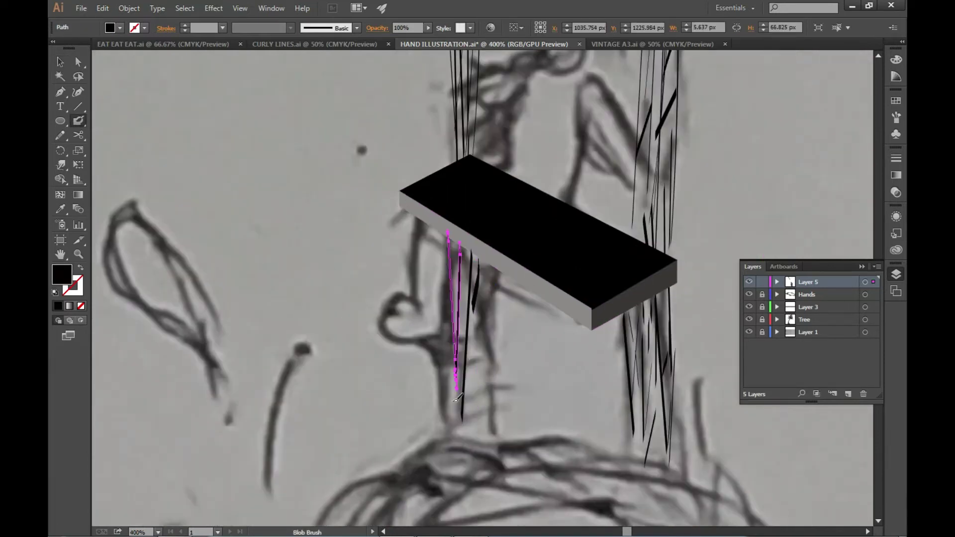
{"action": "scroll", "coordinate": [461, 268], "scroll_direction": "up", "scroll_amount": 3}
{"action": "left_click", "coordinate": [470, 438]}
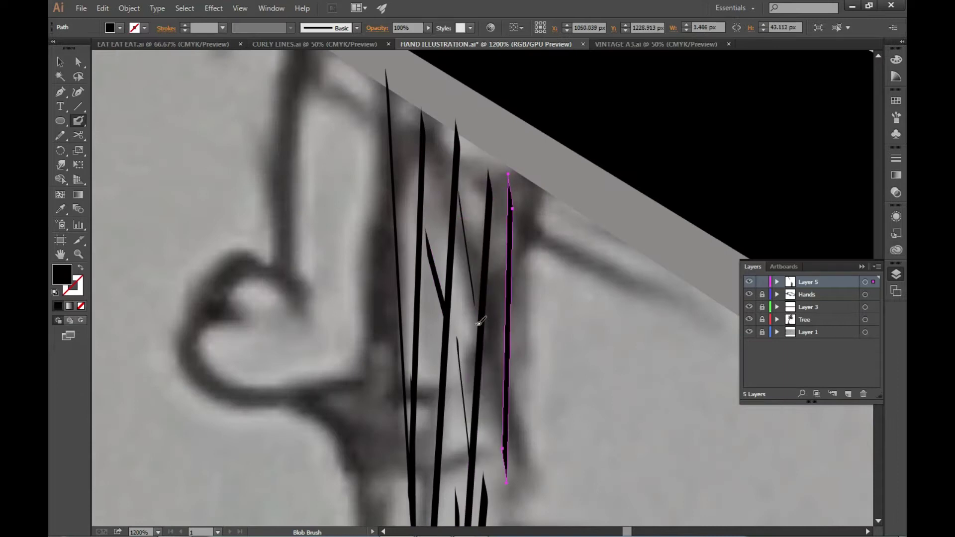
{"action": "scroll", "coordinate": [480, 322], "scroll_direction": "down", "scroll_amount": 3}
{"action": "scroll", "coordinate": [480, 322], "scroll_direction": "up", "scroll_amount": 2}
{"action": "left_click", "coordinate": [486, 241], "text": "ctrl"}
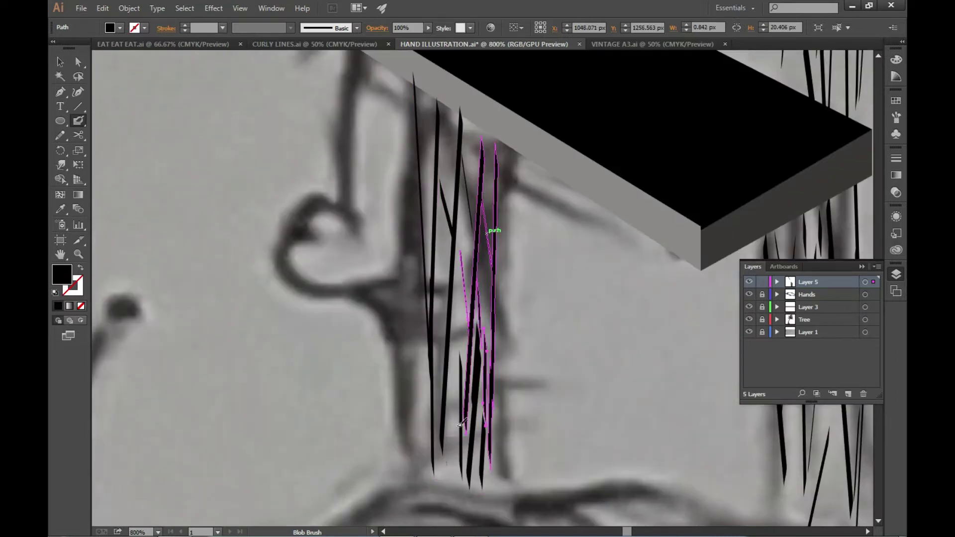
- Clear the selection and paint two more Blob Brush strands along the ropes
{"action": "key", "text": "v"}
{"action": "left_click", "coordinate": [556, 339]}
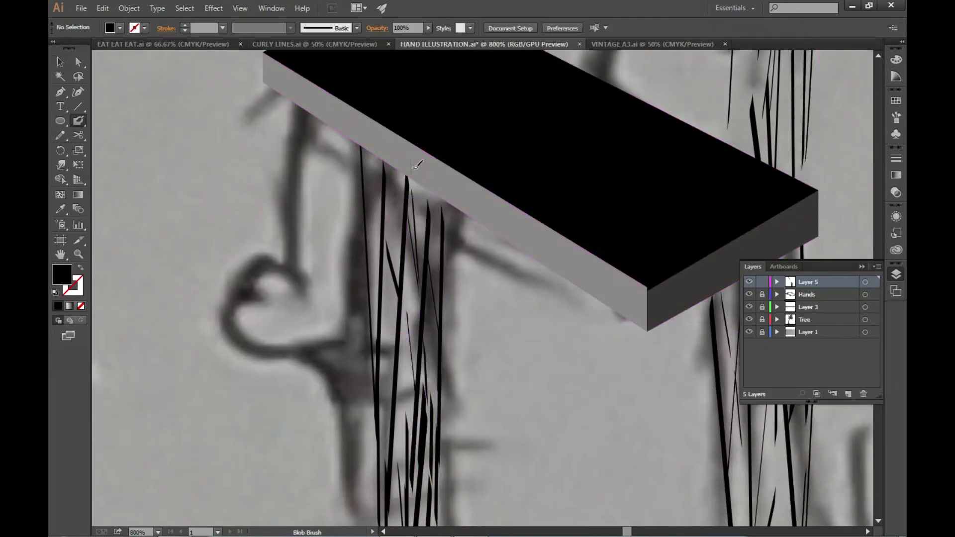
{"action": "left_click", "coordinate": [467, 335]}
{"action": "scroll", "coordinate": [577, 335], "scroll_direction": "down", "scroll_amount": 3}
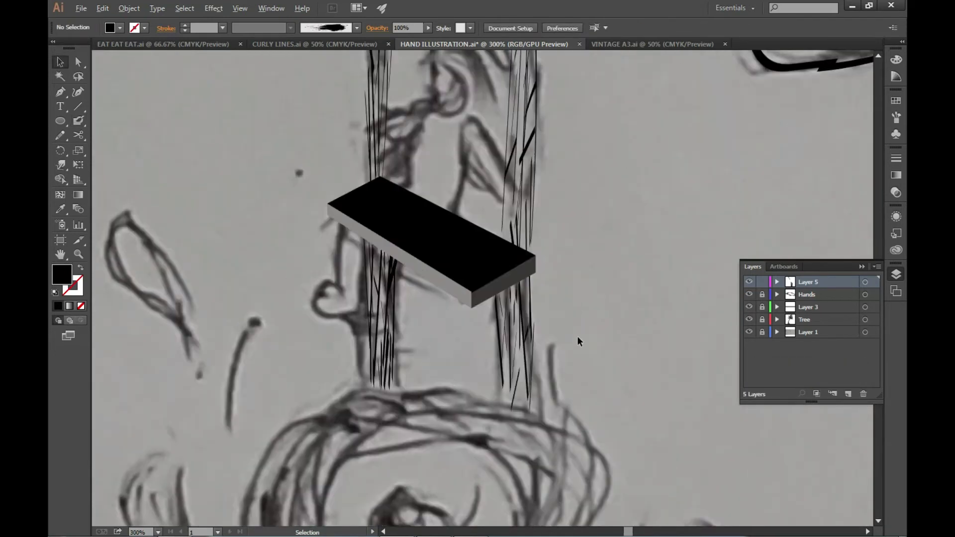
{"action": "key", "text": "shift+b"}
{"action": "scroll", "coordinate": [518, 254], "scroll_direction": "up", "scroll_amount": 1}
{"action": "left_click_drag", "start_coordinate": [526, 427], "coordinate": [523, 393]}
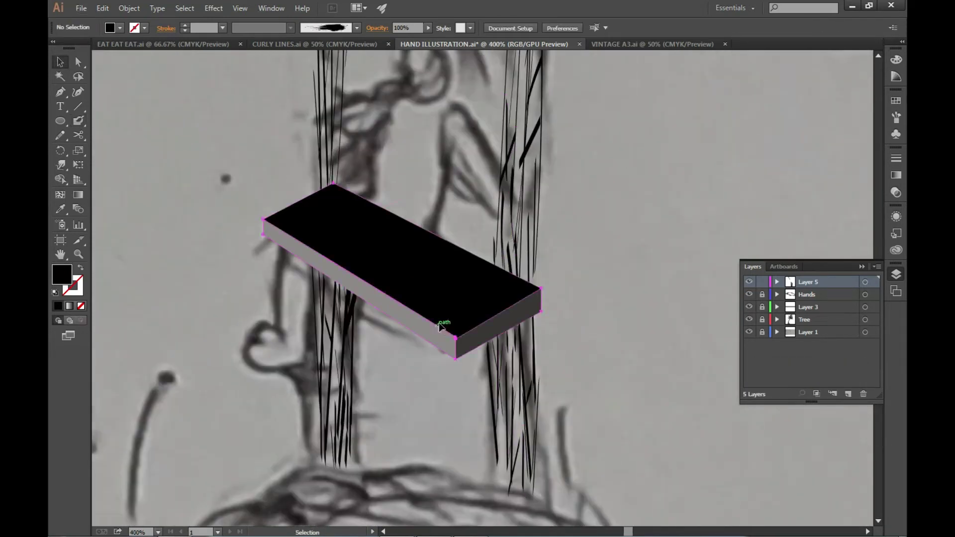
{"action": "scroll", "coordinate": [442, 325], "scroll_direction": "down", "scroll_amount": 3}
{"action": "scroll", "coordinate": [441, 324], "scroll_direction": "up", "scroll_amount": 3}
{"action": "left_click_drag", "start_coordinate": [435, 385], "coordinate": [436, 57]}
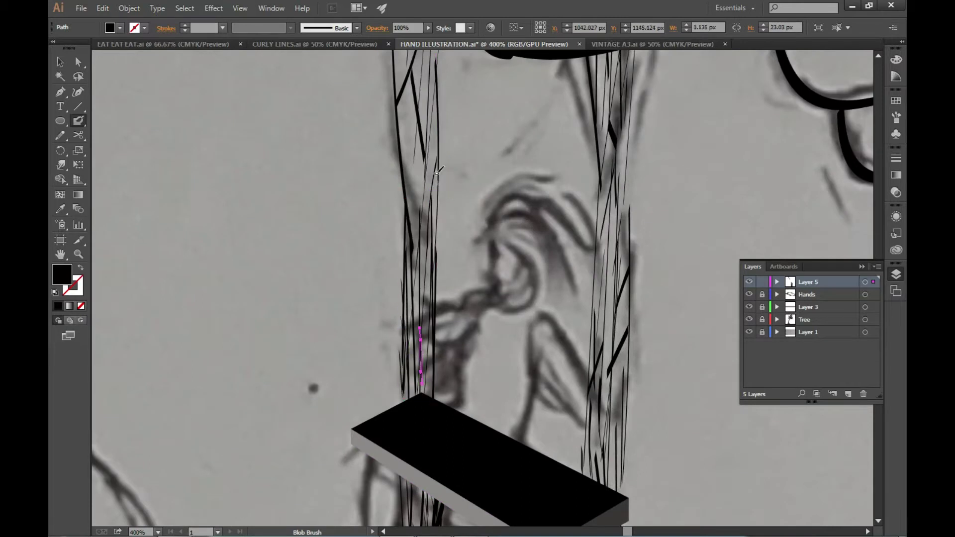
- Deselect the newly painted rope strand
{"action": "scroll", "coordinate": [434, 175], "scroll_direction": "down", "scroll_amount": 2}
{"action": "scroll", "coordinate": [433, 175], "scroll_direction": "down", "scroll_amount": 2}
{"action": "key", "text": "v"}
{"action": "scroll", "coordinate": [667, 374], "scroll_direction": "down", "scroll_amount": 2}
{"action": "left_click", "coordinate": [555, 258]}
{"action": "scroll", "coordinate": [491, 300], "scroll_direction": "up", "scroll_amount": 1}
{"action": "scroll", "coordinate": [491, 300], "scroll_direction": "down", "scroll_amount": 1}
{"action": "left_click", "coordinate": [748, 332]}
- Draw an unfilled circle over the tire sketch and widen it to match
{"action": "scroll", "coordinate": [473, 296], "scroll_direction": "up", "scroll_amount": 3}
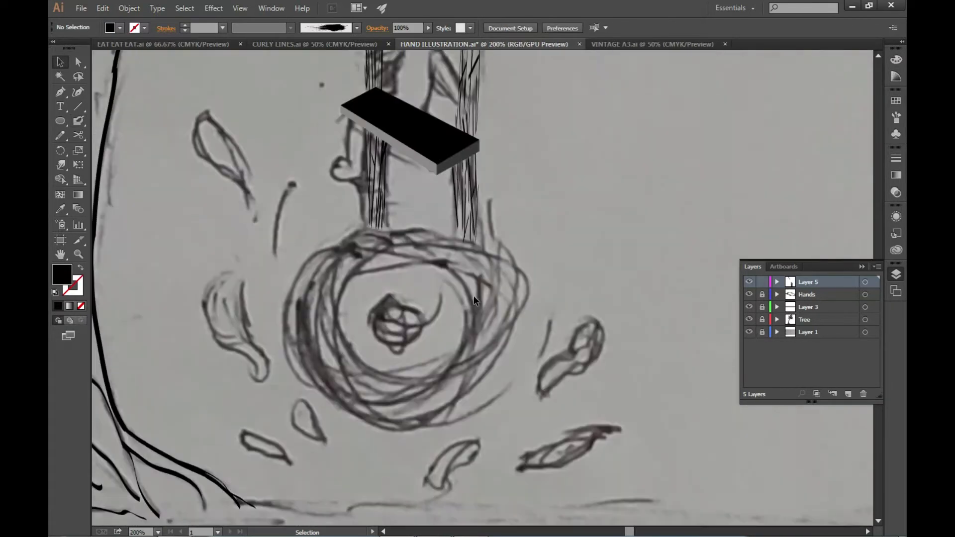
{"action": "key", "text": "l"}
{"action": "left_click_drag", "start_coordinate": [326, 196], "coordinate": [378, 289]}
{"action": "left_click_drag", "start_coordinate": [502, 367], "coordinate": [522, 385]}
{"action": "key", "text": "shift+x"}
{"action": "key", "text": "v"}
{"action": "left_click_drag", "start_coordinate": [310, 279], "coordinate": [291, 279]}
- Shrink a circle into an inner ring and fill the outer circle solid black
{"action": "scroll", "coordinate": [490, 284], "scroll_direction": "down", "scroll_amount": 2}
{"action": "scroll", "coordinate": [490, 283], "scroll_direction": "up", "scroll_amount": 1}
{"action": "left_click_drag", "start_coordinate": [494, 238], "coordinate": [489, 242]}
{"action": "left_click_drag", "start_coordinate": [395, 280], "coordinate": [458, 267]}
{"action": "key", "text": "ctrl+z"}
{"action": "key", "text": "ctrl+z"}
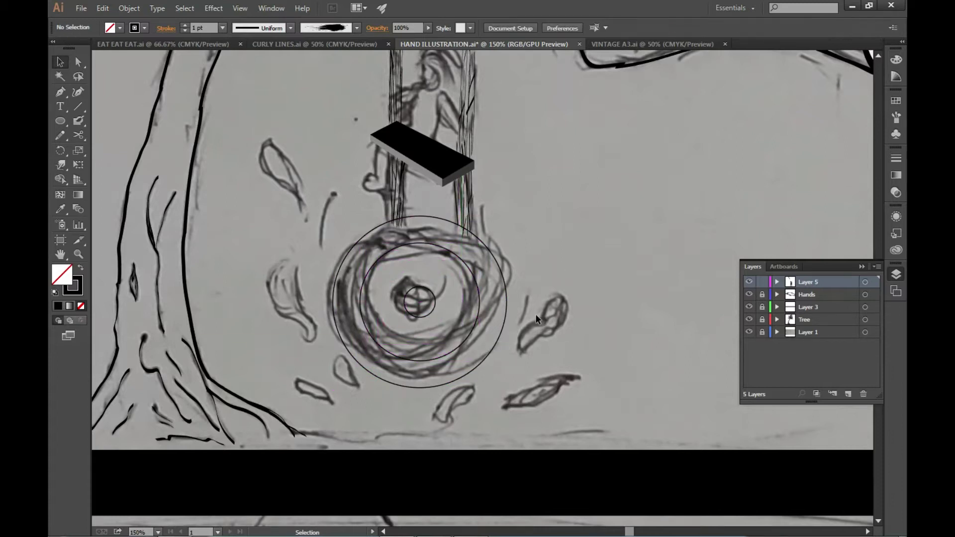
{"action": "key", "text": "shift+x"}
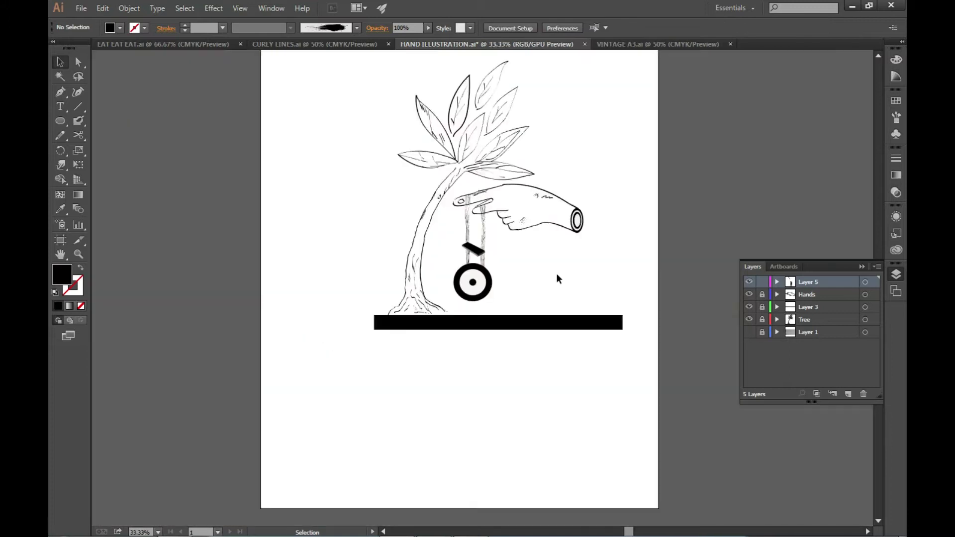
- Hide the sketch, offset the outer circle up-right, and make it outline-only
{"action": "left_click", "coordinate": [749, 331]}
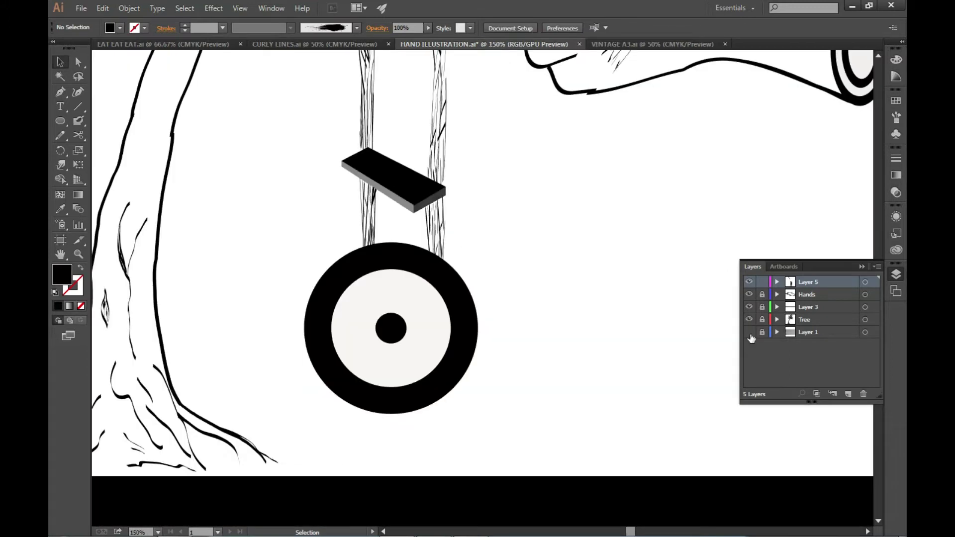
{"action": "left_click_drag", "start_coordinate": [477, 310], "coordinate": [488, 301]}
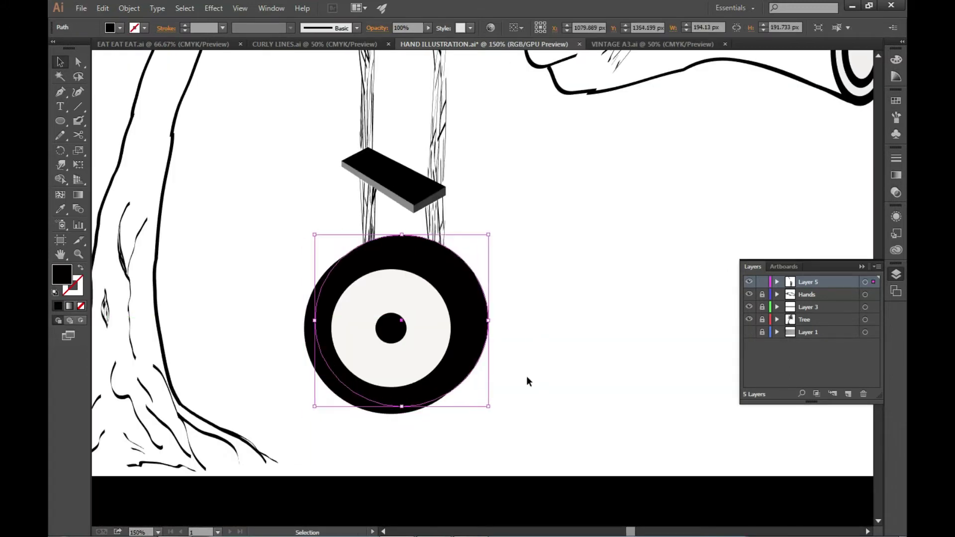
{"action": "key", "text": "ctrl+shift+b"}
{"action": "key", "text": "shift+x"}
{"action": "key", "text": "ctrl+plus"}
{"action": "left_click", "coordinate": [579, 329]}
- Give the offset circle a black 2 pt outline
{"action": "key", "text": "ctrl+0"}
{"action": "key", "text": "ctrl+plus"}
{"action": "key", "text": "ctrl+plus"}
{"action": "key", "text": "ctrl+plus"}
{"action": "left_click", "coordinate": [454, 261]}
{"action": "left_click", "coordinate": [549, 204]}
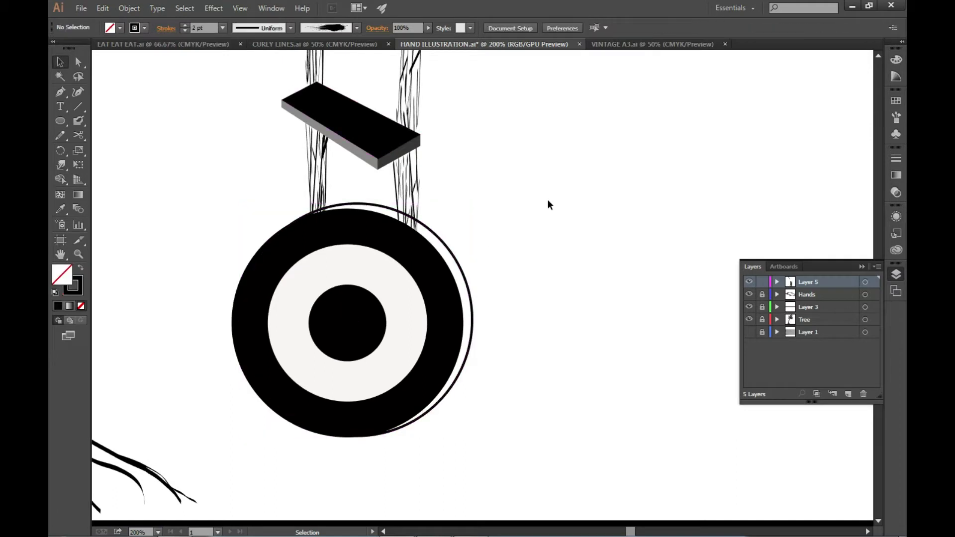
{"action": "scroll", "coordinate": [403, 211], "scroll_direction": "up", "scroll_amount": 2}
{"action": "scroll", "coordinate": [556, 188], "scroll_direction": "down", "scroll_amount": 1}
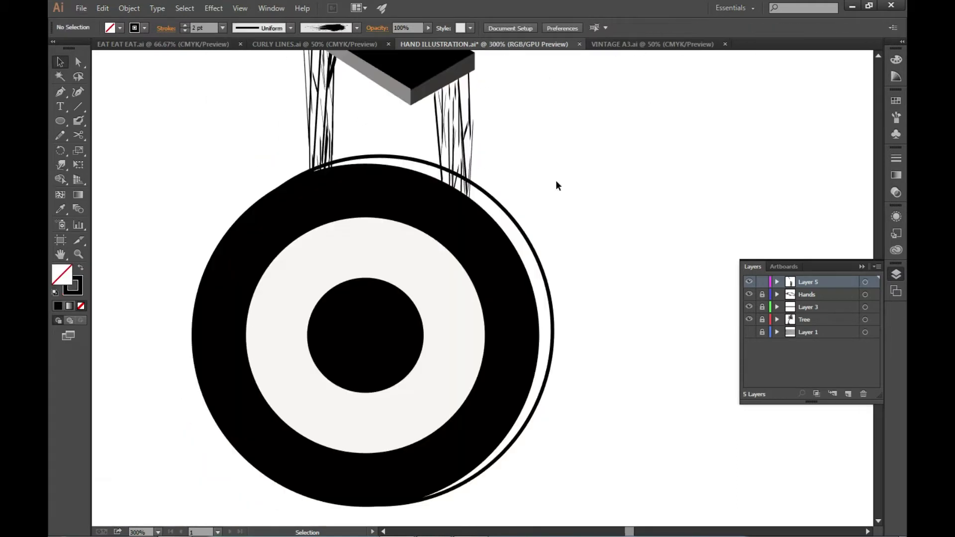
{"action": "scroll", "coordinate": [572, 205], "scroll_direction": "down", "scroll_amount": 2}
{"action": "scroll", "coordinate": [598, 291], "scroll_direction": "down", "scroll_amount": 3}
{"action": "scroll", "coordinate": [533, 241], "scroll_direction": "down", "scroll_amount": 2}
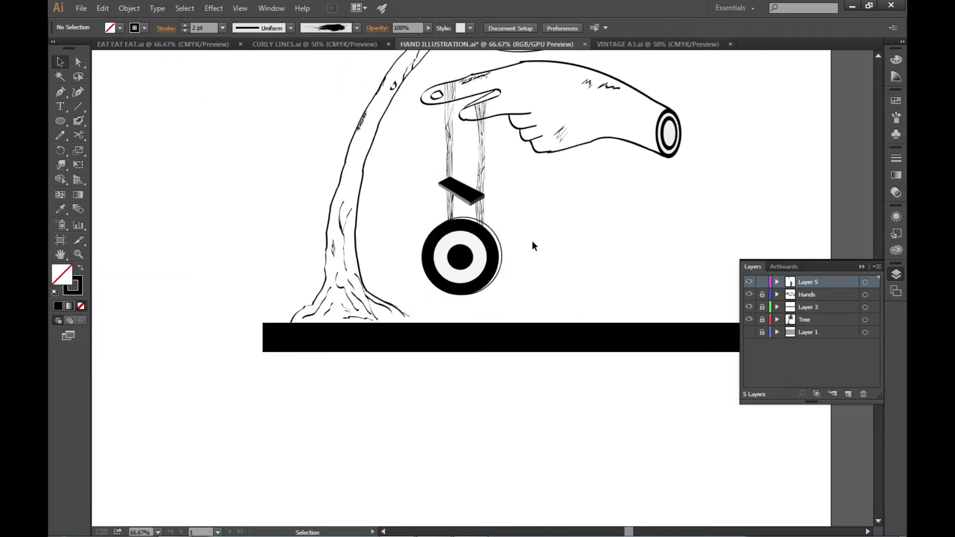
{"action": "scroll", "coordinate": [304, 293], "scroll_direction": "up", "scroll_amount": 3}
- Enlarge the tire's inner white circle
{"action": "key", "text": "a"}
{"action": "left_click", "coordinate": [352, 253]}
{"action": "key", "text": "v"}
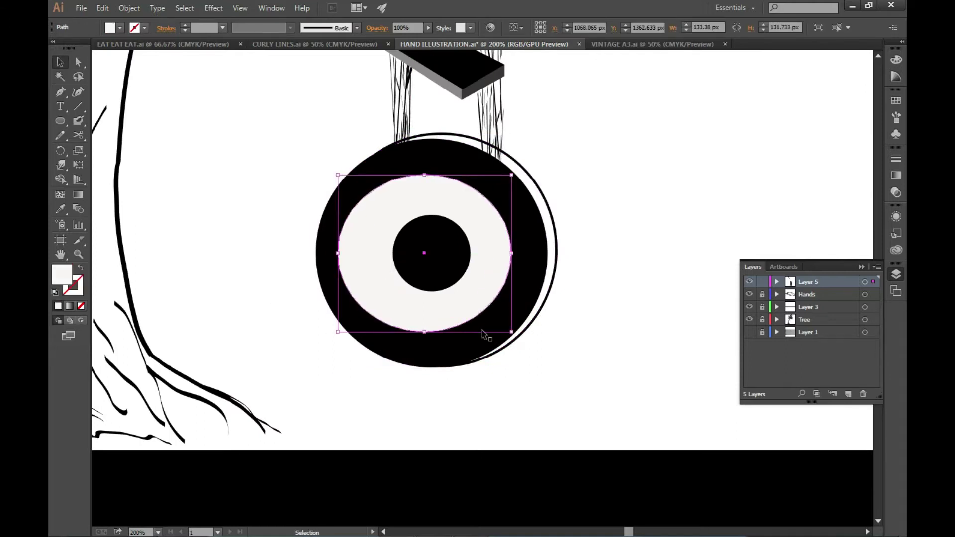
{"action": "left_click_drag", "start_coordinate": [511, 331], "coordinate": [523, 352]}
{"action": "left_click", "coordinate": [603, 352]}
{"action": "scroll", "coordinate": [636, 348], "scroll_direction": "down", "scroll_amount": 1}
{"action": "scroll", "coordinate": [673, 349], "scroll_direction": "down", "scroll_amount": 2}
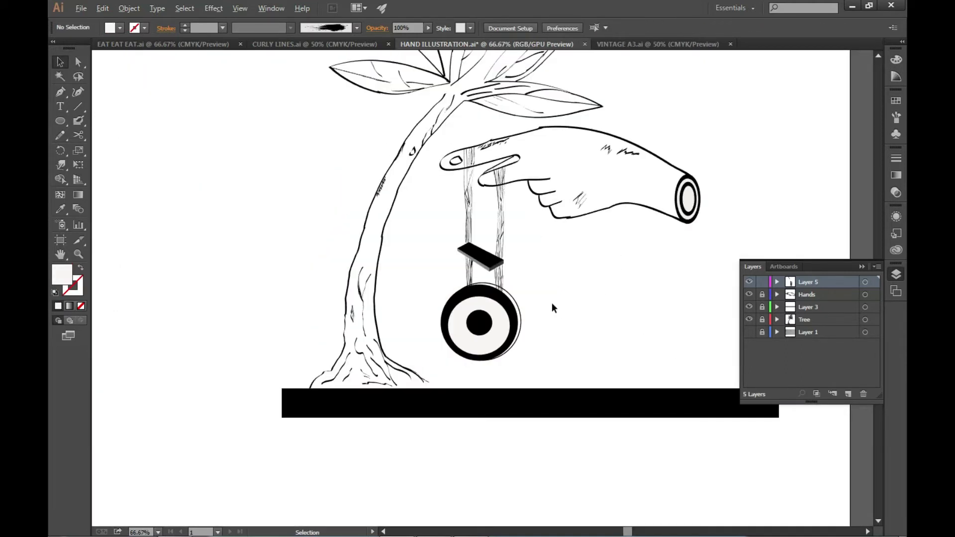
- Scale the tire's outer thin ring larger and inspect its fill colour
{"action": "left_click", "coordinate": [455, 268]}
{"action": "scroll", "coordinate": [574, 291], "scroll_direction": "up", "scroll_amount": 2}
{"action": "scroll", "coordinate": [537, 252], "scroll_direction": "up", "scroll_amount": 2}
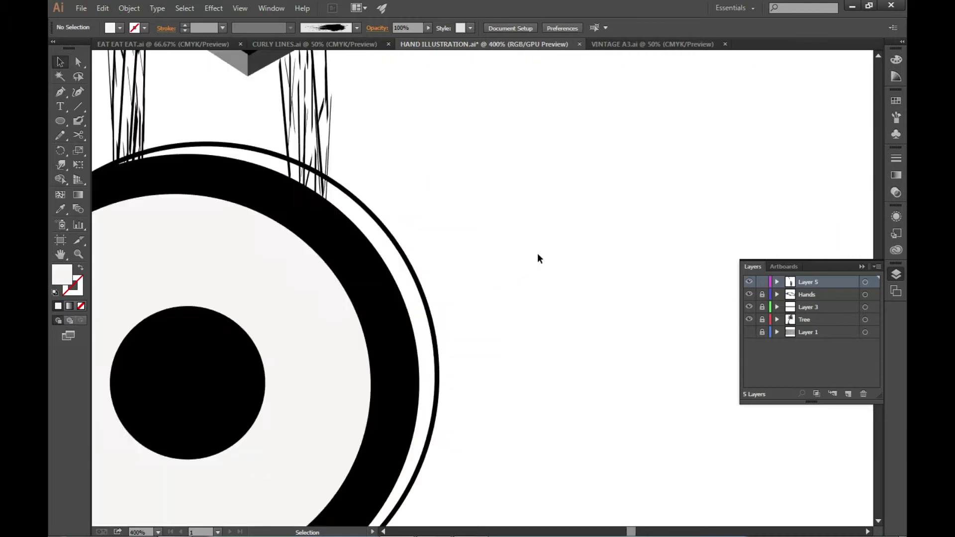
{"action": "scroll", "coordinate": [537, 252], "scroll_direction": "down", "scroll_amount": 2}
{"action": "left_click", "coordinate": [454, 299]}
{"action": "left_click_drag", "start_coordinate": [454, 208], "coordinate": [492, 202]}
{"action": "left_click", "coordinate": [528, 283]}
{"action": "left_click", "coordinate": [486, 284]}
{"action": "double_click", "coordinate": [62, 274]}
{"action": "key", "text": "Escape"}
{"action": "mouse_move", "coordinate": [501, 225]}
{"action": "left_mouse_down"}
{"action": "mouse_move", "coordinate": [537, 203]}
{"action": "mouse_move", "coordinate": [501, 206]}
{"action": "mouse_move", "coordinate": [507, 183]}
{"action": "left_mouse_up"}
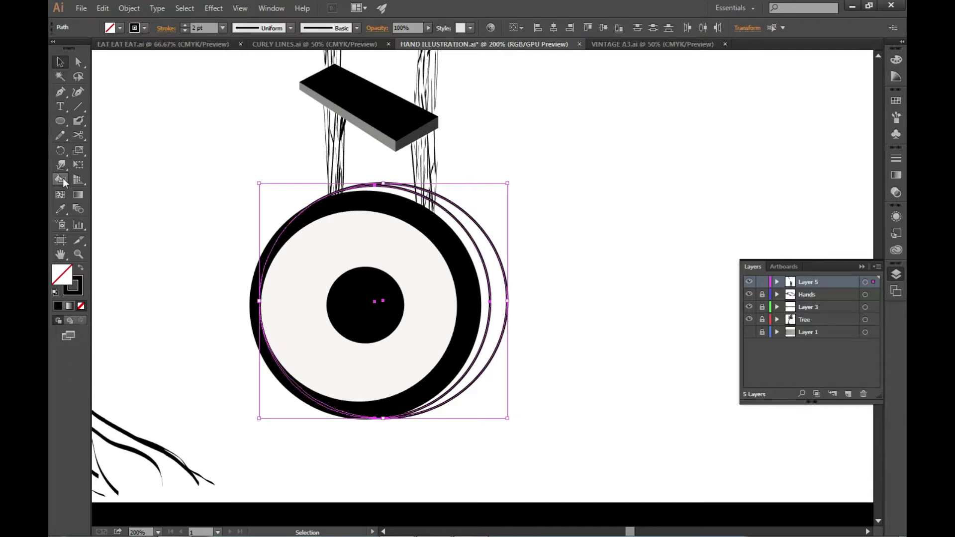
- Make the tire rings a Live Paint group and stretch the ring wider
{"action": "key", "text": "ctrl+alt+x"}
{"action": "scroll", "coordinate": [572, 229], "scroll_direction": "down", "scroll_amount": 2}
{"action": "scroll", "coordinate": [590, 273], "scroll_direction": "up", "scroll_amount": 2}
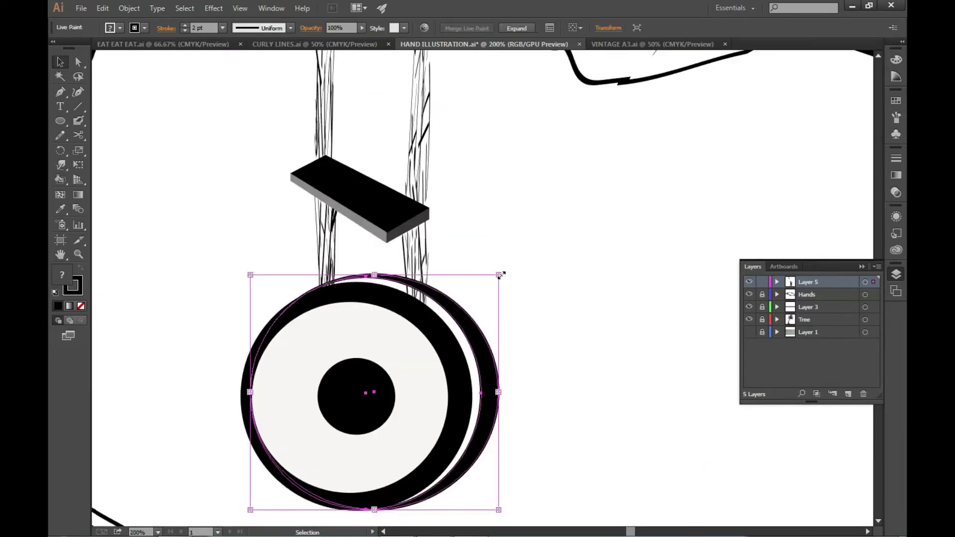
{"action": "scroll", "coordinate": [551, 348], "scroll_direction": "up", "scroll_amount": 1}
{"action": "left_click_drag", "start_coordinate": [452, 423], "coordinate": [462, 422]}
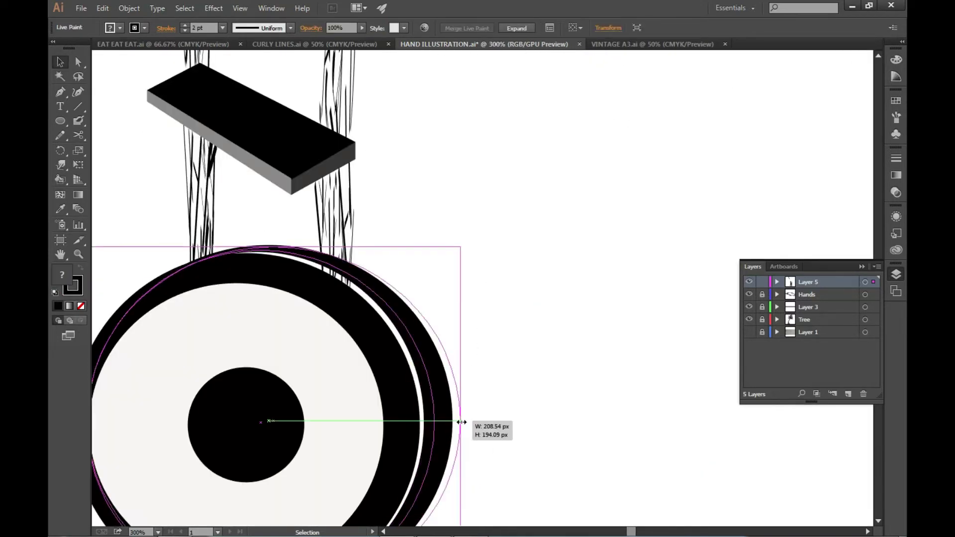
{"action": "scroll", "coordinate": [498, 348], "scroll_direction": "down", "scroll_amount": 5}
{"action": "scroll", "coordinate": [497, 349], "scroll_direction": "up", "scroll_amount": 2}
{"action": "scroll", "coordinate": [517, 229], "scroll_direction": "up", "scroll_amount": 4}
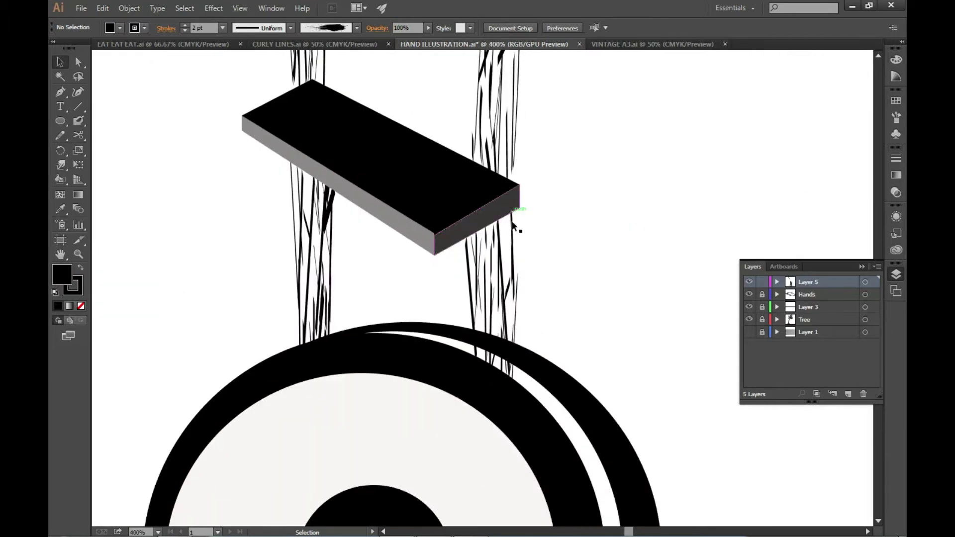
{"action": "scroll", "coordinate": [513, 224], "scroll_direction": "down", "scroll_amount": 5}
{"action": "scroll", "coordinate": [477, 171], "scroll_direction": "up", "scroll_amount": 2}
{"action": "scroll", "coordinate": [446, 281], "scroll_direction": "up", "scroll_amount": 2}
{"action": "scroll", "coordinate": [447, 348], "scroll_direction": "up", "scroll_amount": 2}
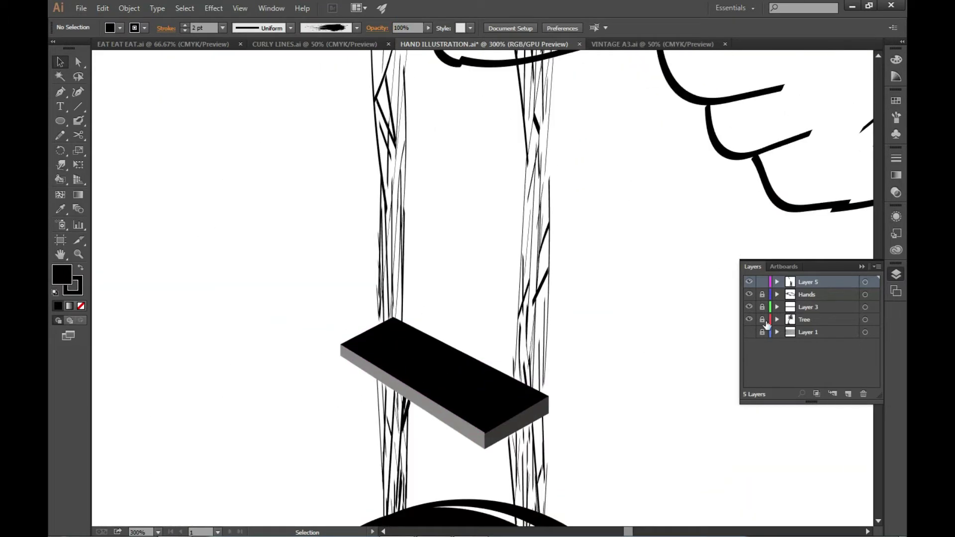
- Show the pencil sketch layer and add a new layer for tracing
{"action": "left_click", "coordinate": [749, 332]}
{"action": "scroll", "coordinate": [596, 298], "scroll_direction": "down", "scroll_amount": 2}
{"action": "left_click", "coordinate": [848, 393]}
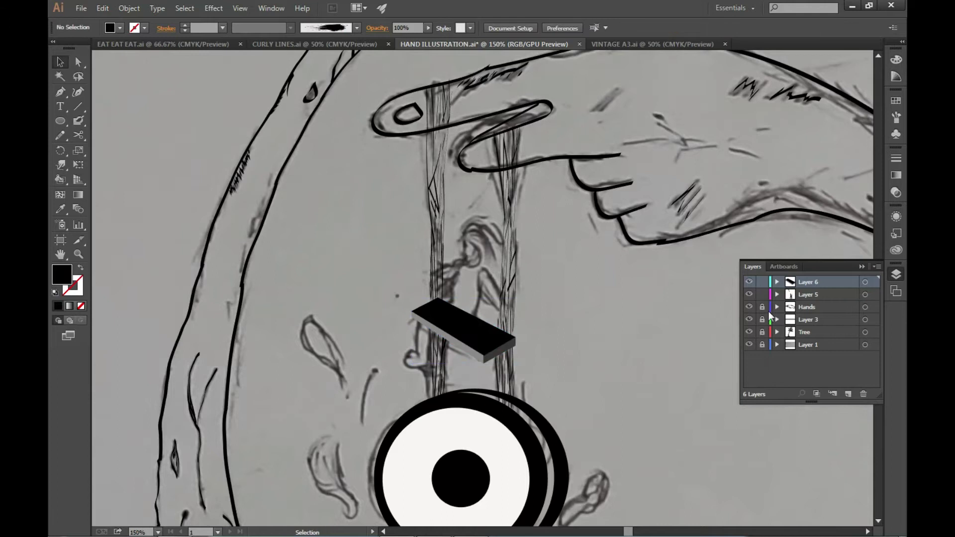
- Add Layer 7 and set up the Blob Brush with swapped fill/stroke and a rotated tip angle
{"action": "scroll", "coordinate": [448, 278], "scroll_direction": "down", "scroll_amount": 3}
{"action": "scroll", "coordinate": [449, 278], "scroll_direction": "up", "scroll_amount": 4}
{"action": "left_click", "coordinate": [848, 394]}
{"action": "key", "text": "b"}
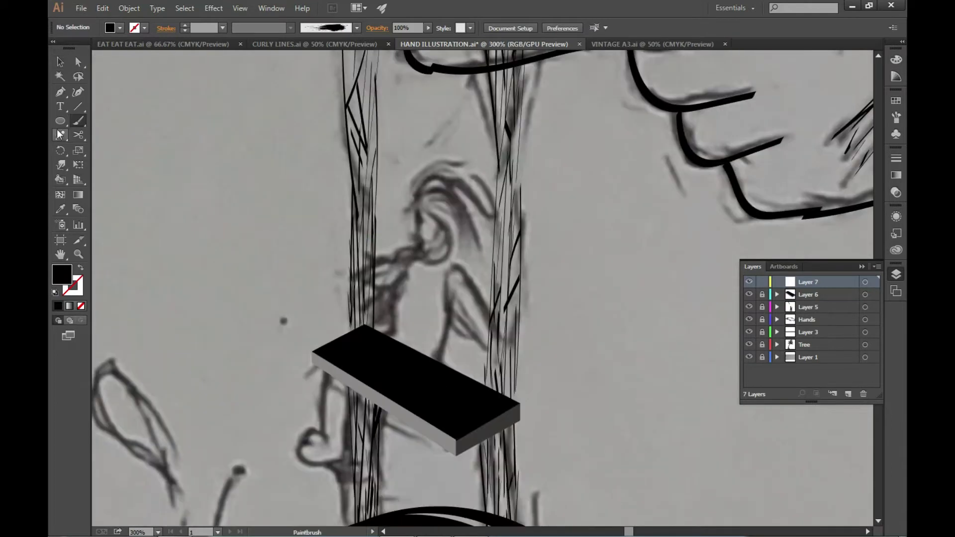
{"action": "key", "text": "shift+b"}
{"action": "key", "text": "shift+x"}
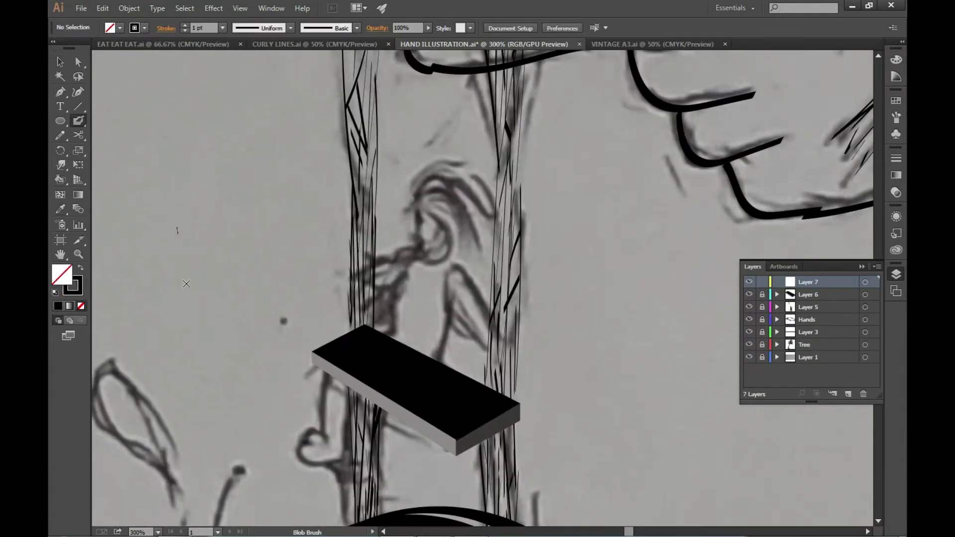
{"action": "scroll", "coordinate": [410, 224], "scroll_direction": "up", "scroll_amount": 2}
{"action": "scroll", "coordinate": [410, 225], "scroll_direction": "up", "scroll_amount": 2}
{"action": "scroll", "coordinate": [410, 225], "scroll_direction": "down", "scroll_amount": 2}
{"action": "scroll", "coordinate": [410, 224], "scroll_direction": "up", "scroll_amount": 2}
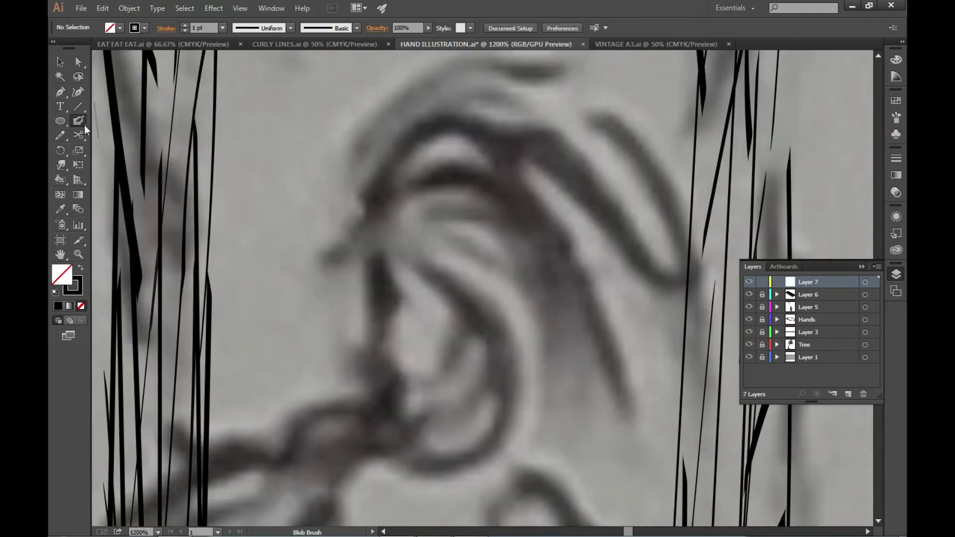
{"action": "key", "text": "Return"}
{"action": "left_click_drag", "start_coordinate": [390, 378], "coordinate": [487, 315]}
{"action": "left_click", "coordinate": [558, 430]}
- Undo the misplaced stroke and outline the girl's face
{"action": "key", "text": "ctrl+z"}
{"action": "scroll", "coordinate": [337, 294], "scroll_direction": "up", "scroll_amount": 1}
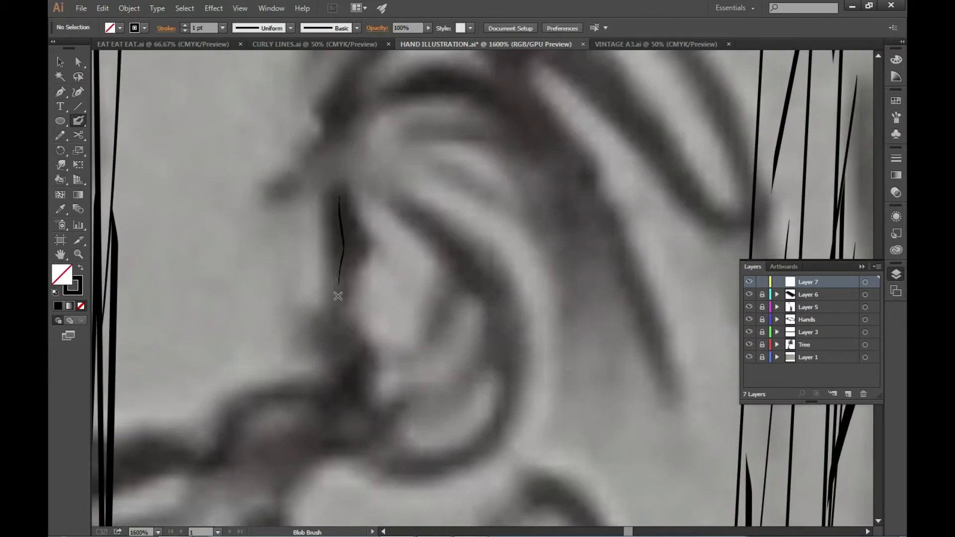
{"action": "left_click_drag", "start_coordinate": [338, 284], "coordinate": [393, 384]}
{"action": "left_click_drag", "start_coordinate": [347, 231], "coordinate": [513, 325]}
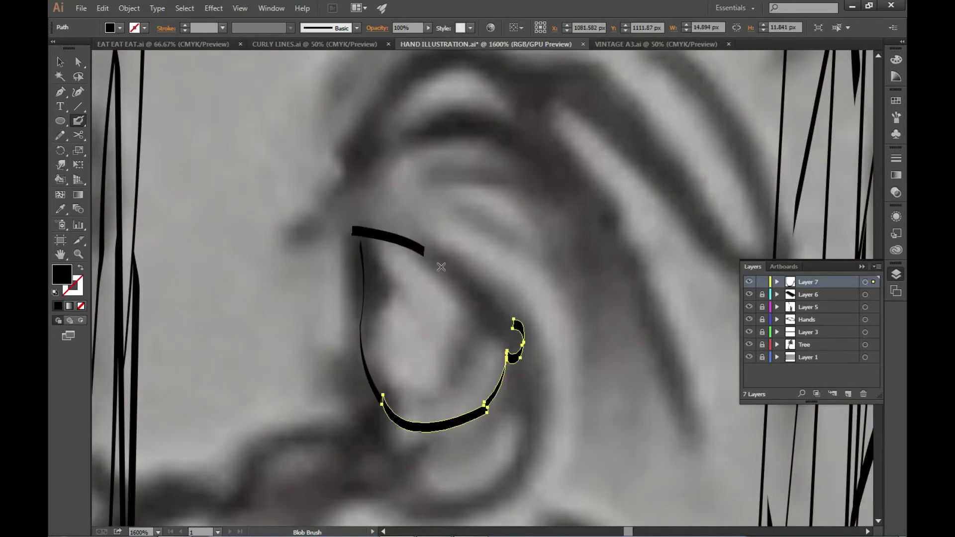
- Draw a fan of hair strands over the girl's head
{"action": "left_click_drag", "start_coordinate": [342, 199], "coordinate": [607, 394]}
{"action": "mouse_move", "coordinate": [372, 233]}
{"action": "left_mouse_down"}
{"action": "mouse_move", "coordinate": [625, 508]}
{"action": "mouse_move", "coordinate": [700, 386]}
{"action": "left_mouse_up"}
{"action": "left_click_drag", "start_coordinate": [381, 209], "coordinate": [657, 222]}
{"action": "left_click_drag", "start_coordinate": [371, 264], "coordinate": [551, 284]}
{"action": "key", "text": "v"}
{"action": "key", "text": "shift+b"}
{"action": "mouse_move", "coordinate": [358, 196]}
{"action": "left_mouse_down"}
{"action": "mouse_move", "coordinate": [286, 183]}
{"action": "mouse_move", "coordinate": [684, 339]}
{"action": "left_mouse_up"}
{"action": "mouse_move", "coordinate": [303, 150]}
{"action": "left_mouse_down"}
{"action": "mouse_move", "coordinate": [696, 199]}
{"action": "mouse_move", "coordinate": [561, 219]}
{"action": "left_mouse_up"}
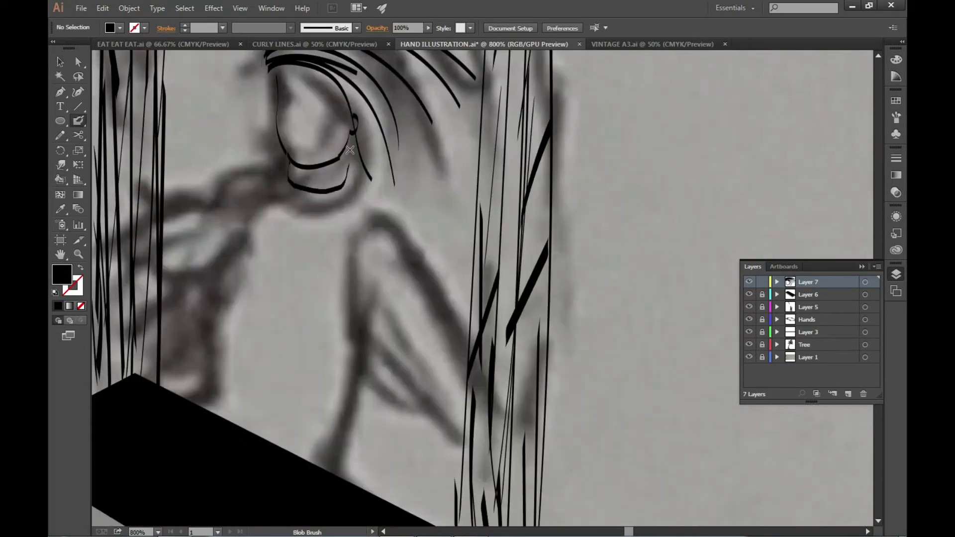
{"action": "left_click", "coordinate": [350, 150]}
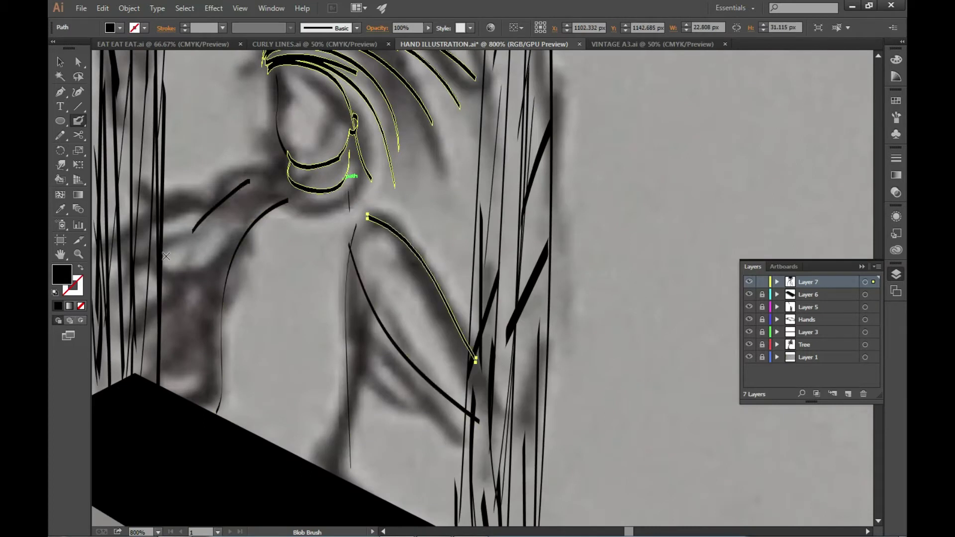
- Hide the swing-and-rope and pencil sketch layers and deselect the traced paths
{"action": "scroll", "coordinate": [370, 212], "scroll_direction": "down", "scroll_amount": 3}
{"action": "left_click", "coordinate": [748, 307]}
{"action": "left_click", "coordinate": [749, 307]}
{"action": "left_click", "coordinate": [748, 306]}
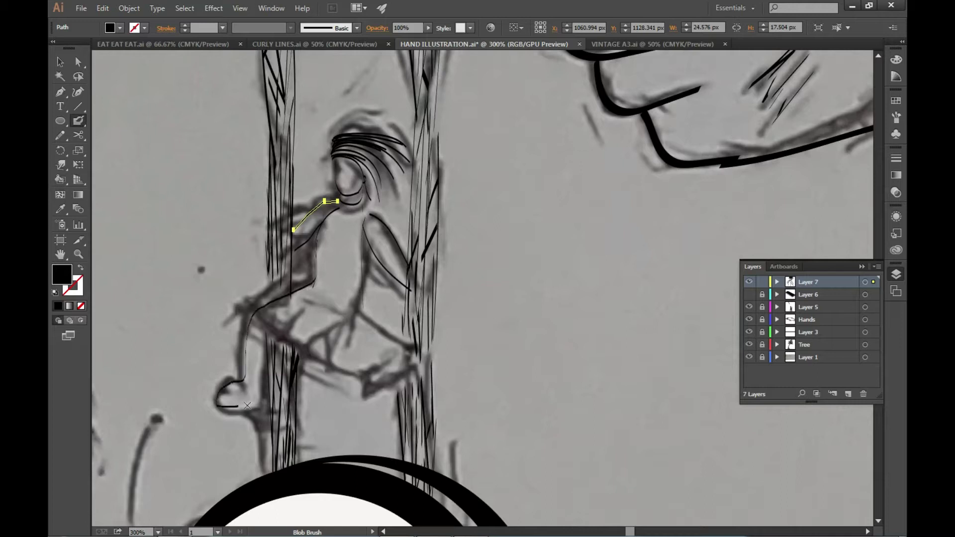
{"action": "left_click", "coordinate": [748, 307]}
{"action": "left_click", "coordinate": [748, 307]}
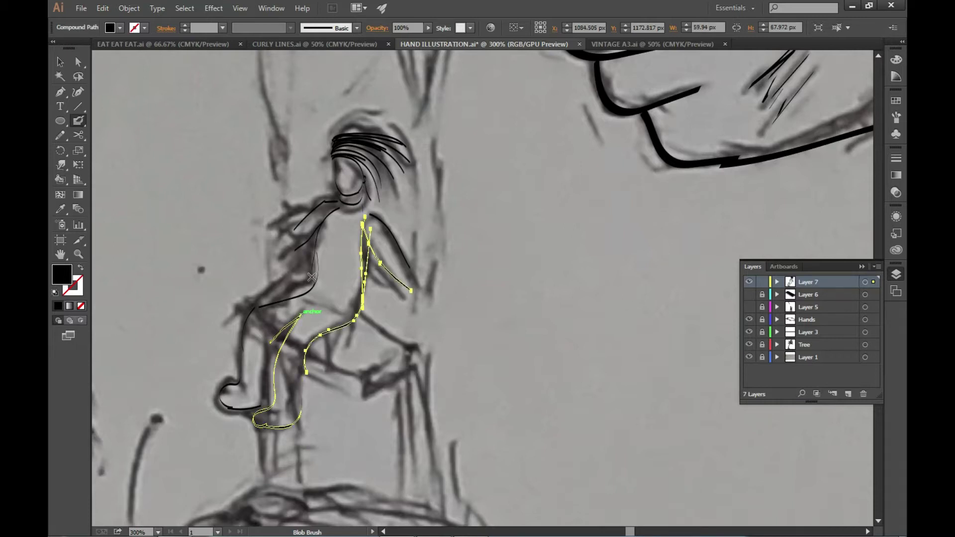
{"action": "left_click", "coordinate": [748, 357]}
{"action": "key", "text": "v"}
{"action": "key", "text": "ctrl+shift+a"}
{"action": "scroll", "coordinate": [287, 246], "scroll_direction": "up", "scroll_amount": 3}
{"action": "left_click", "coordinate": [55, 168]}
{"action": "key", "text": "ctrl+minus"}
{"action": "key", "text": "Return"}
{"action": "key", "text": "Return"}
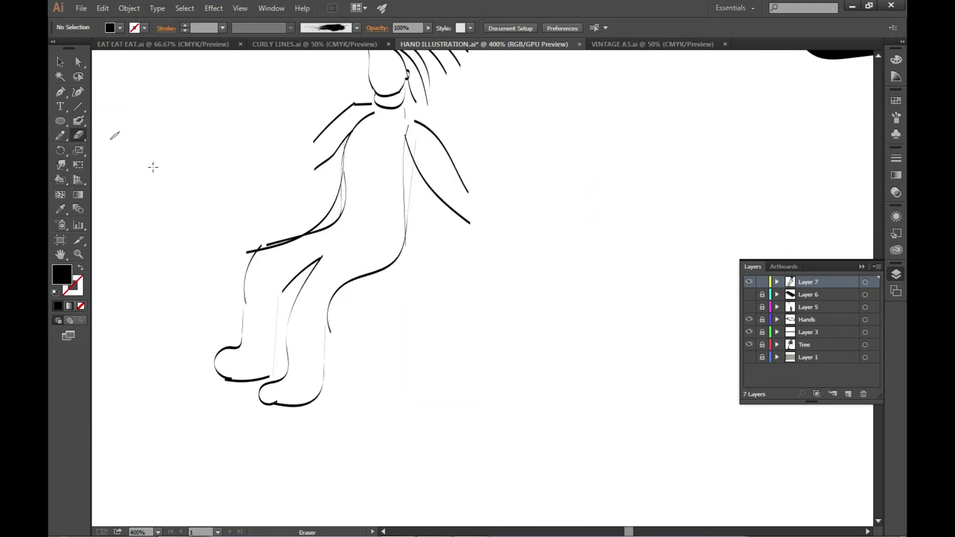
- Retrace the girl's left and middle leg contours in bold Blob Brush strokes
{"action": "scroll", "coordinate": [251, 252], "scroll_direction": "up", "scroll_amount": 2}
{"action": "scroll", "coordinate": [268, 259], "scroll_direction": "up", "scroll_amount": 1}
{"action": "key", "text": "shift+b"}
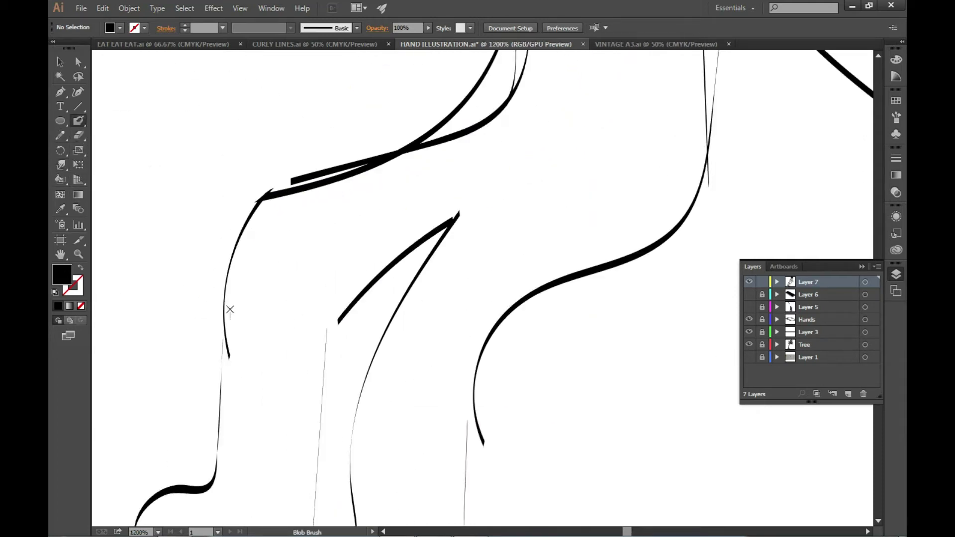
{"action": "left_click_drag", "start_coordinate": [217, 437], "coordinate": [308, 188]}
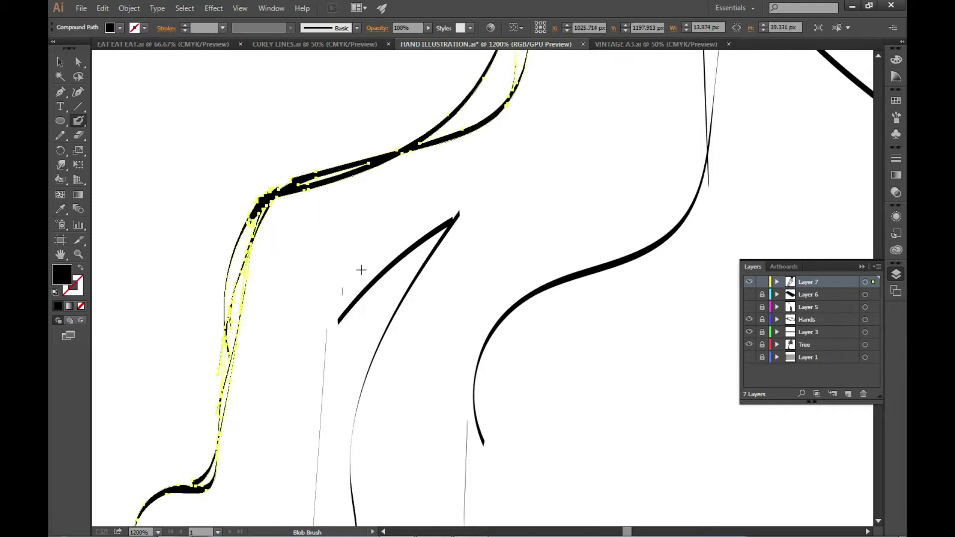
{"action": "scroll", "coordinate": [297, 237], "scroll_direction": "down", "scroll_amount": 1}
{"action": "left_click_drag", "start_coordinate": [296, 236], "coordinate": [277, 362]}
{"action": "key", "text": "v"}
{"action": "left_click", "coordinate": [557, 295]}
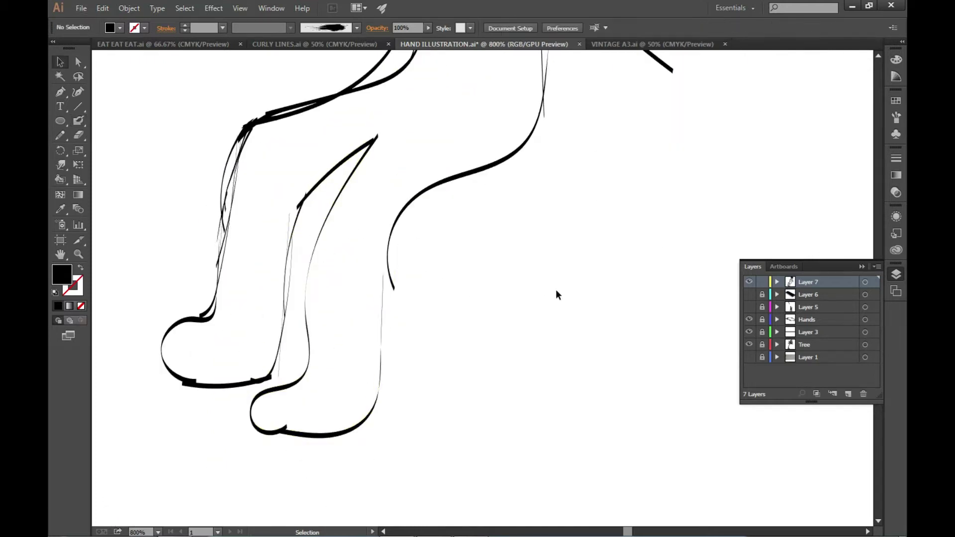
- Clean up the right shoe outline with the Eraser
{"action": "key", "text": "shift+r"}
{"action": "key", "text": "ctrl+minus"}
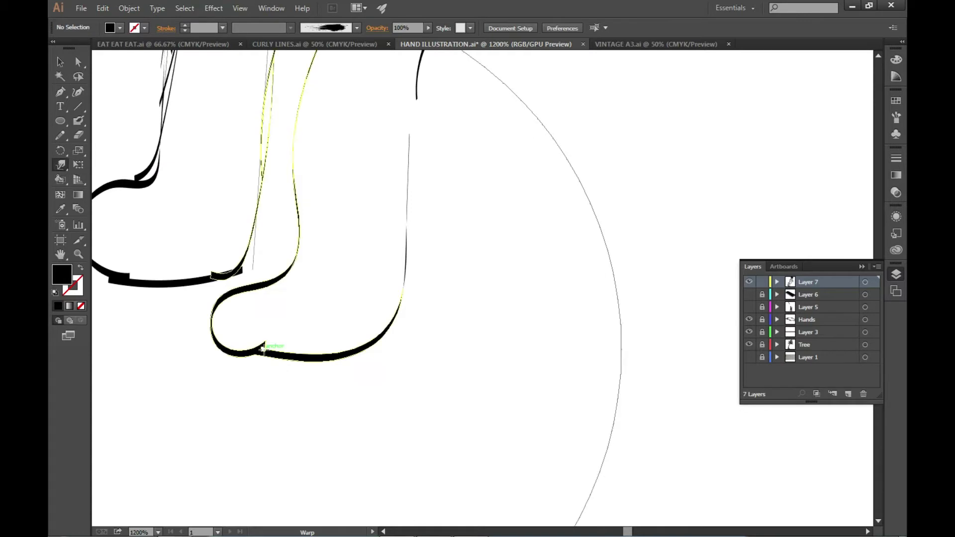
{"action": "scroll", "coordinate": [324, 342], "scroll_direction": "up", "scroll_amount": 3}
{"action": "scroll", "coordinate": [324, 341], "scroll_direction": "down", "scroll_amount": 3}
{"action": "scroll", "coordinate": [324, 341], "scroll_direction": "up", "scroll_amount": 2}
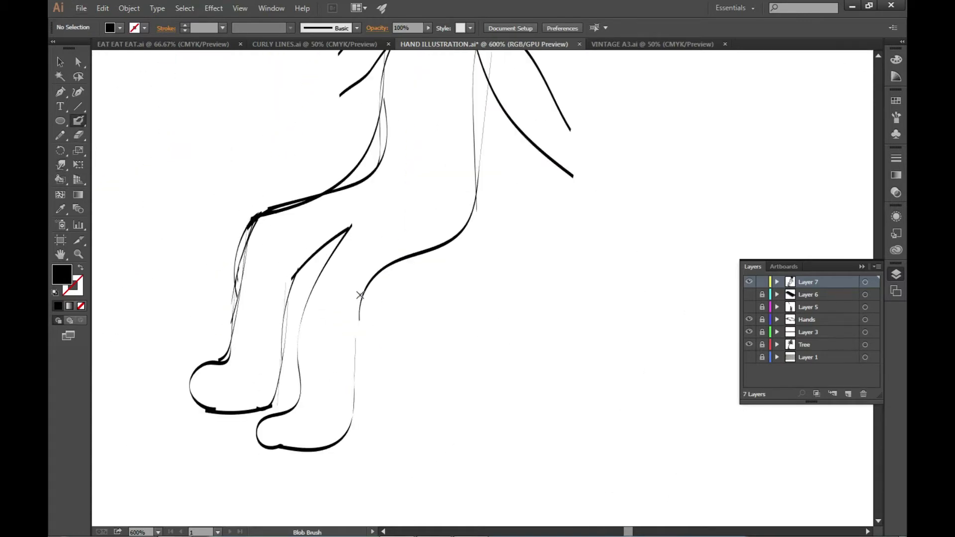
{"action": "key", "text": "shift+e"}
{"action": "left_click", "coordinate": [256, 235], "text": "ctrl"}
{"action": "scroll", "coordinate": [194, 255], "scroll_direction": "up", "scroll_amount": 3}
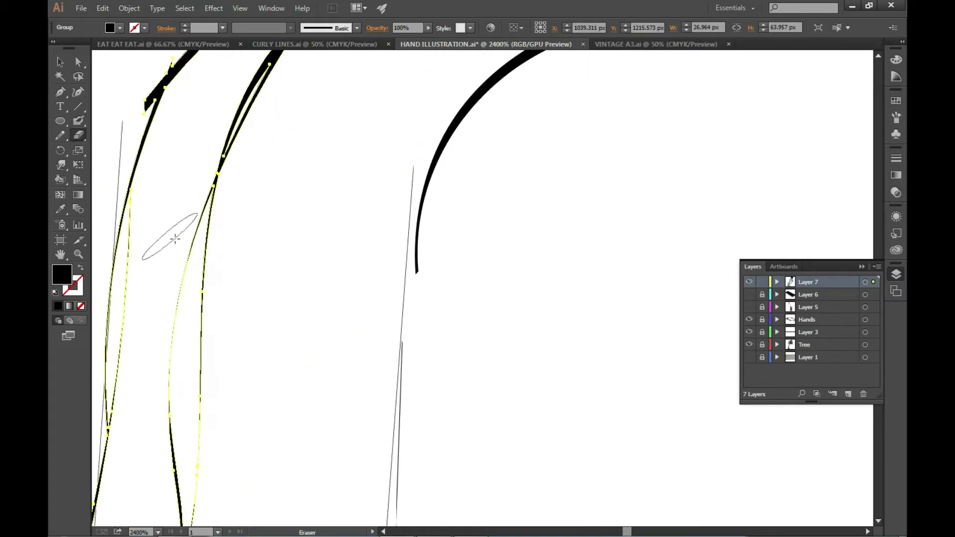
{"action": "scroll", "coordinate": [194, 255], "scroll_direction": "down", "scroll_amount": 3}
{"action": "scroll", "coordinate": [213, 309], "scroll_direction": "up", "scroll_amount": 3}
{"action": "scroll", "coordinate": [213, 309], "scroll_direction": "down", "scroll_amount": 4}
{"action": "key", "text": "v"}
{"action": "left_click", "coordinate": [664, 251]}
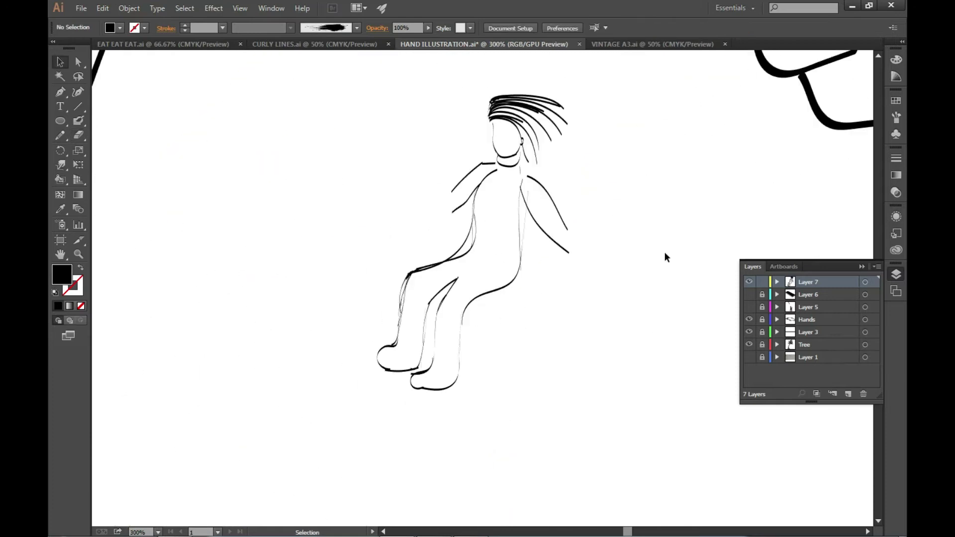
- With the pencil sketch visible again, erase stray bits of the shoulder line
{"action": "scroll", "coordinate": [511, 272], "scroll_direction": "up", "scroll_amount": 1}
{"action": "key", "text": "shift+e"}
{"action": "scroll", "coordinate": [519, 179], "scroll_direction": "up", "scroll_amount": 2}
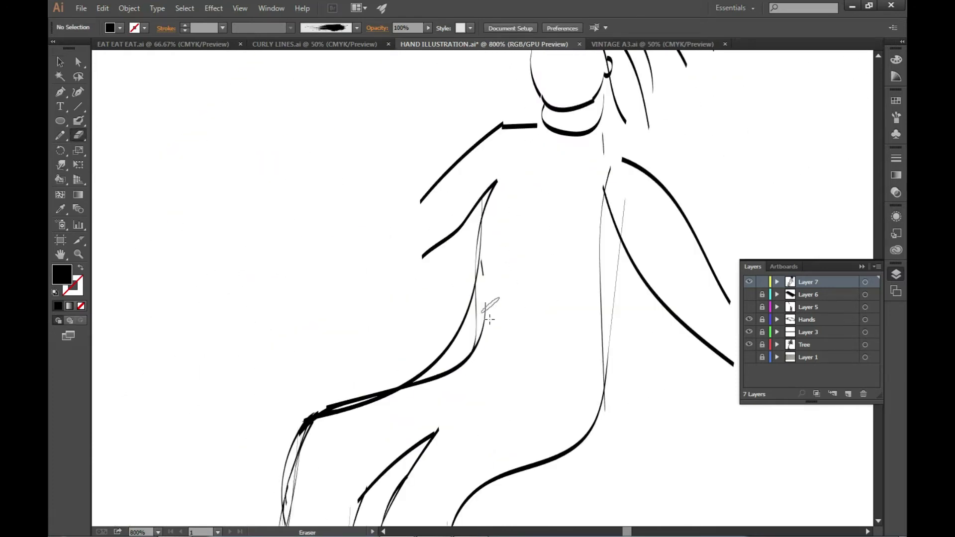
{"action": "scroll", "coordinate": [438, 348], "scroll_direction": "down", "scroll_amount": 4}
{"action": "scroll", "coordinate": [438, 259], "scroll_direction": "up", "scroll_amount": 4}
{"action": "scroll", "coordinate": [572, 264], "scroll_direction": "down", "scroll_amount": 6}
{"action": "key", "text": "v"}
{"action": "scroll", "coordinate": [555, 291], "scroll_direction": "up", "scroll_amount": 7}
{"action": "left_click", "coordinate": [749, 357]}
{"action": "scroll", "coordinate": [423, 348], "scroll_direction": "up", "scroll_amount": 2}
{"action": "mouse_move", "coordinate": [463, 279]}
{"action": "left_mouse_down"}
{"action": "mouse_move", "coordinate": [434, 228]}
{"action": "mouse_move", "coordinate": [425, 294]}
{"action": "mouse_move", "coordinate": [637, 254]}
{"action": "left_mouse_up"}
- Draw the girl's arm reaching out from the shoulder
{"action": "key", "text": "shift+b"}
{"action": "scroll", "coordinate": [620, 279], "scroll_direction": "down", "scroll_amount": 4}
{"action": "scroll", "coordinate": [621, 279], "scroll_direction": "up", "scroll_amount": 4}
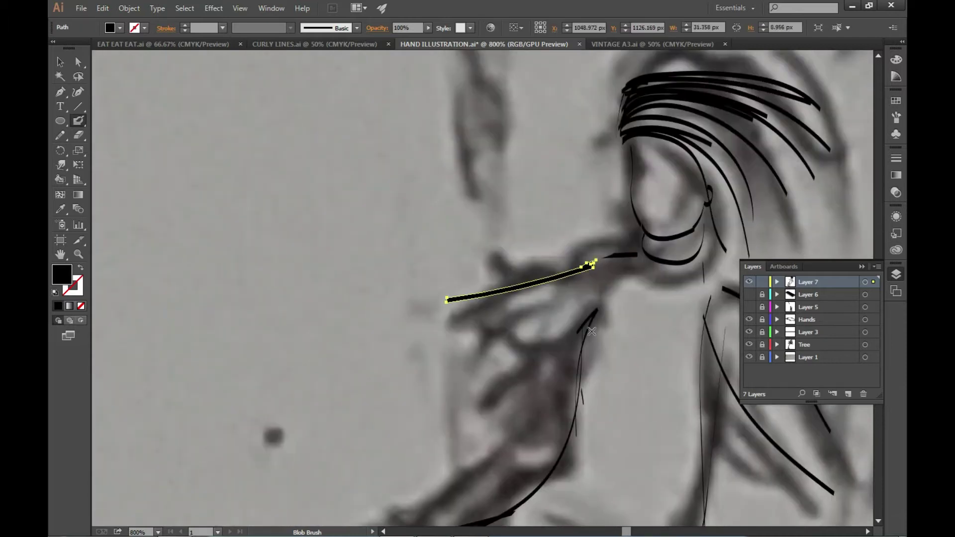
{"action": "left_click_drag", "start_coordinate": [597, 310], "coordinate": [455, 334]}
{"action": "left_click_drag", "start_coordinate": [455, 298], "coordinate": [478, 340]}
{"action": "key", "text": "v"}
{"action": "left_click", "coordinate": [603, 243]}
- Hide the pencil sketch and turn all the other artwork layers back on
{"action": "scroll", "coordinate": [602, 243], "scroll_direction": "down", "scroll_amount": 4}
{"action": "left_click", "coordinate": [748, 357]}
{"action": "left_click_drag", "start_coordinate": [749, 294], "coordinate": [749, 344]}
{"action": "scroll", "coordinate": [649, 282], "scroll_direction": "up", "scroll_amount": 2}
- Set the Eraser size to 50 px and extend the arm line to the swing rope
{"action": "scroll", "coordinate": [545, 252], "scroll_direction": "up", "scroll_amount": 2}
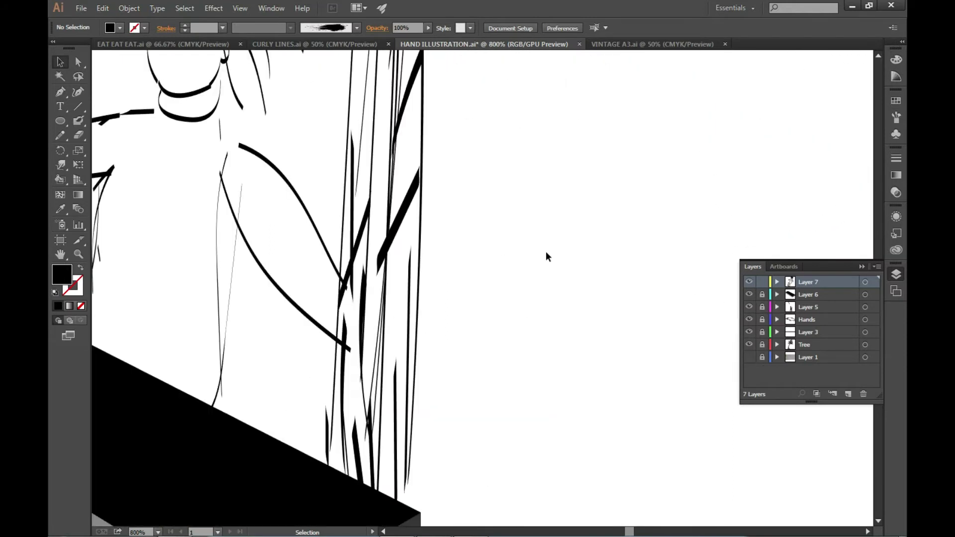
{"action": "scroll", "coordinate": [545, 252], "scroll_direction": "down", "scroll_amount": 1}
{"action": "left_click", "coordinate": [534, 306]}
{"action": "double_click", "coordinate": [61, 165]}
{"action": "type", "text": "50"}
{"action": "key", "text": "Tab"}
{"action": "type", "text": "1"}
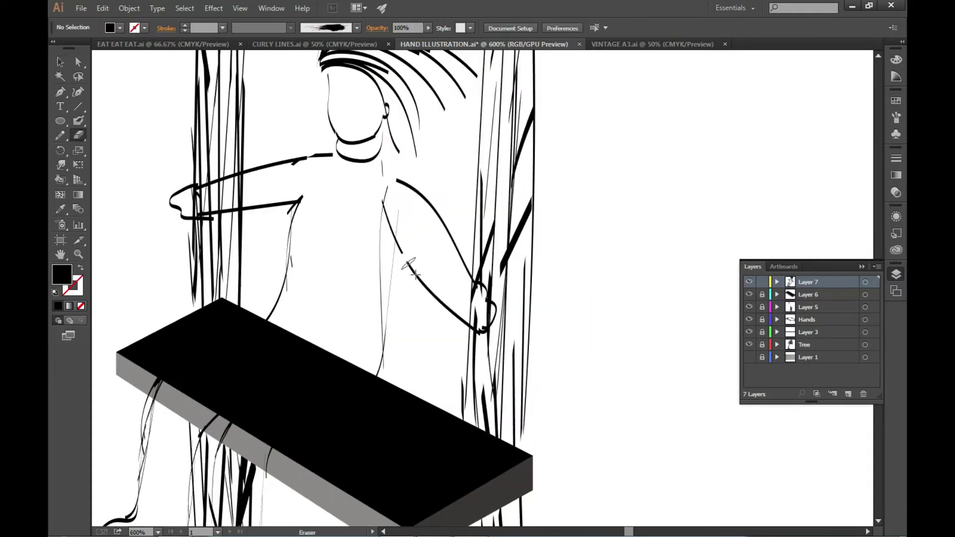
{"action": "key", "text": "shift+b"}
{"action": "left_click_drag", "start_coordinate": [405, 248], "coordinate": [454, 319]}
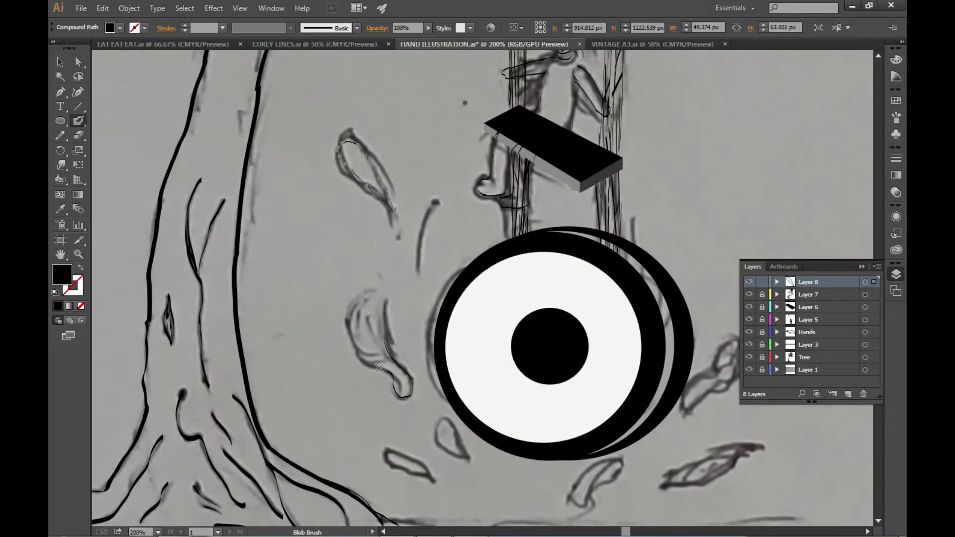
- Trace the leaf shapes around the tire with Blob Brush outlines
{"action": "key", "text": "ctrl+plus"}
{"action": "left_click_drag", "start_coordinate": [391, 314], "coordinate": [417, 458]}
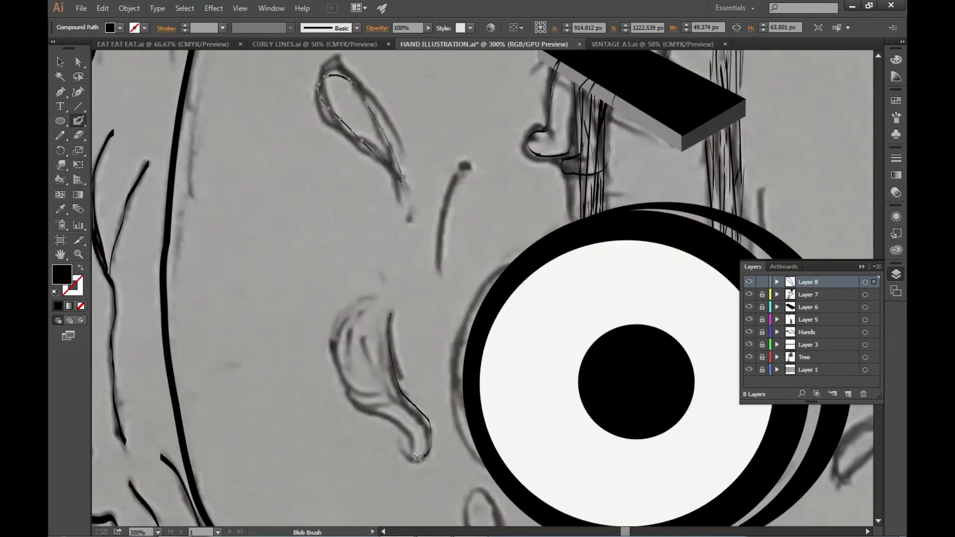
{"action": "left_click_drag", "start_coordinate": [380, 305], "coordinate": [393, 320]}
{"action": "scroll", "coordinate": [389, 366], "scroll_direction": "down", "scroll_amount": 5}
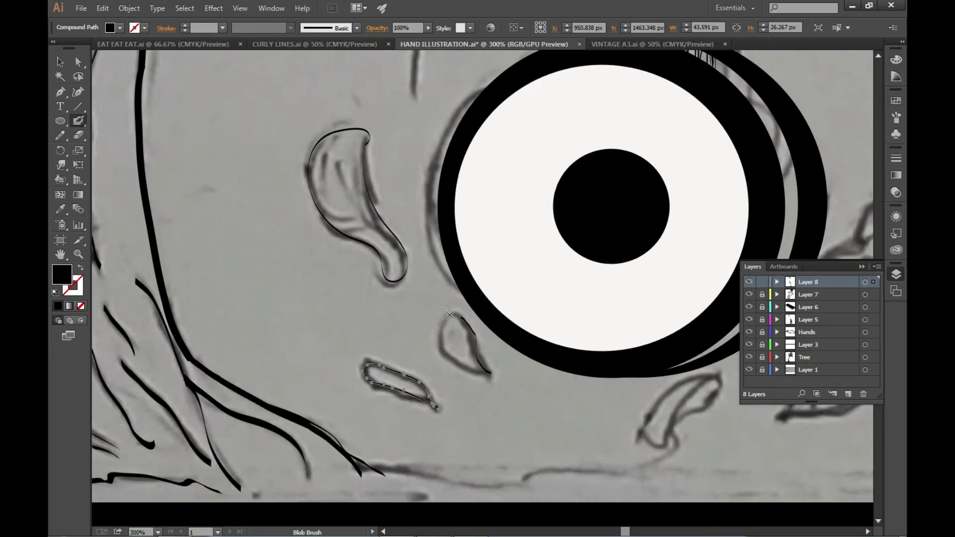
{"action": "key", "text": "ctrl+plus"}
{"action": "left_click_drag", "start_coordinate": [585, 334], "coordinate": [418, 418]}
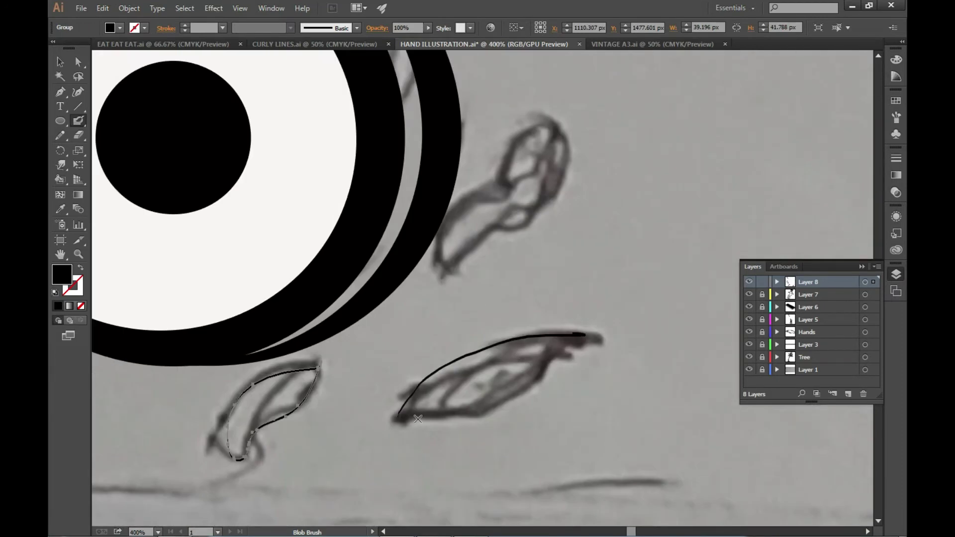
{"action": "key", "text": "ctrl+minus"}
{"action": "key", "text": "ctrl+minus"}
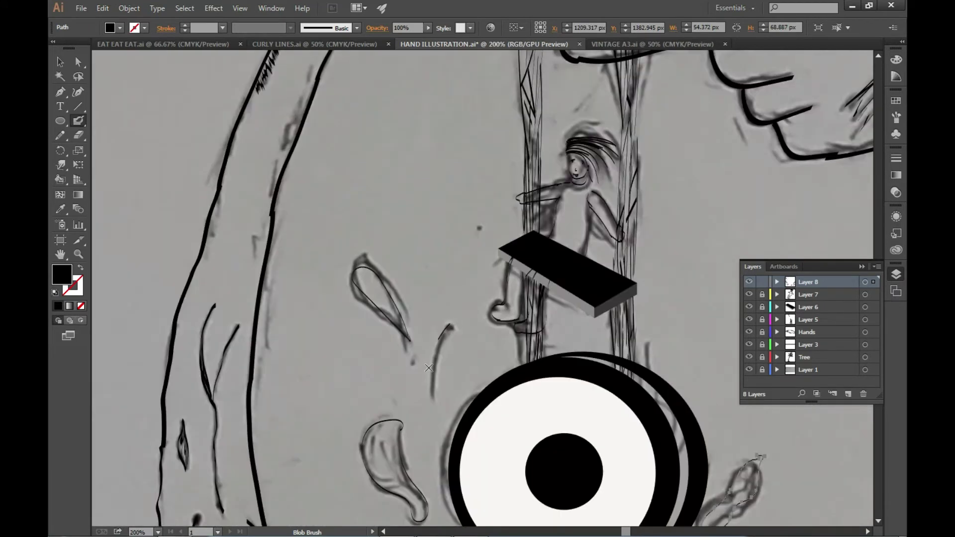
- Restore black fill with no stroke, clear the selection, and zoom out to 66.67%
{"action": "key", "text": "ctrl+plus"}
{"action": "key", "text": "ctrl+minus"}
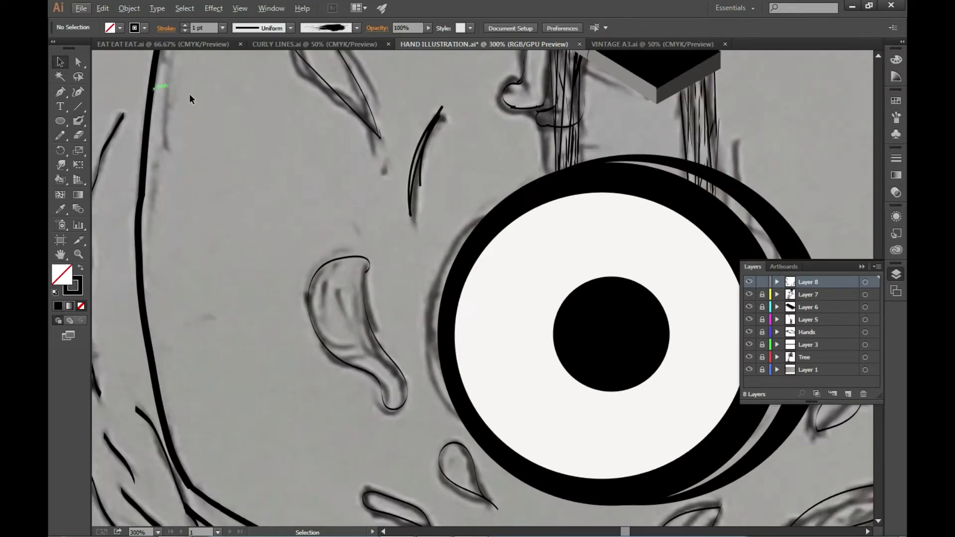
{"action": "key", "text": "ctrl+minus"}
{"action": "key", "text": "shift+x"}
{"action": "left_click", "coordinate": [446, 348]}
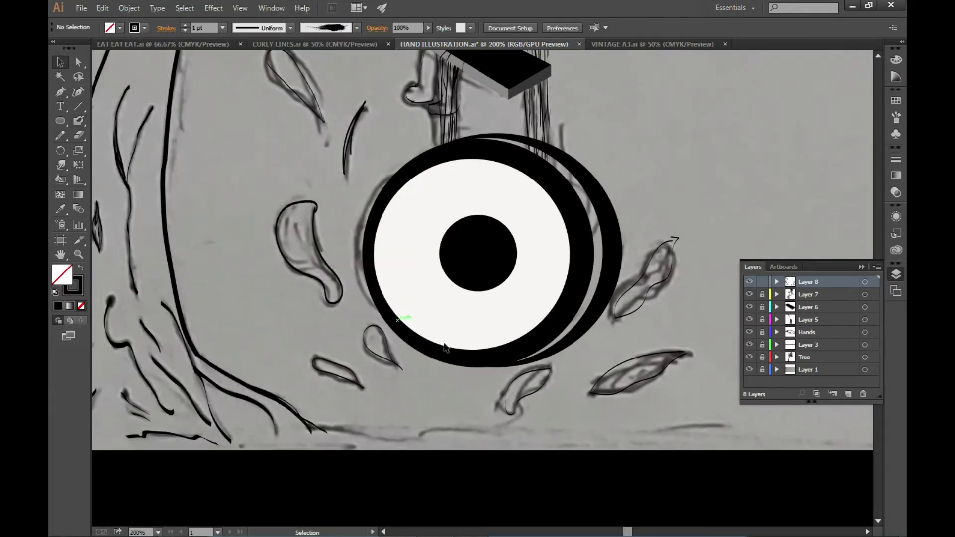
{"action": "key", "text": "shift+x"}
{"action": "key", "text": "ctrl+minus"}
{"action": "key", "text": "ctrl+minus"}
{"action": "key", "text": "ctrl+minus"}
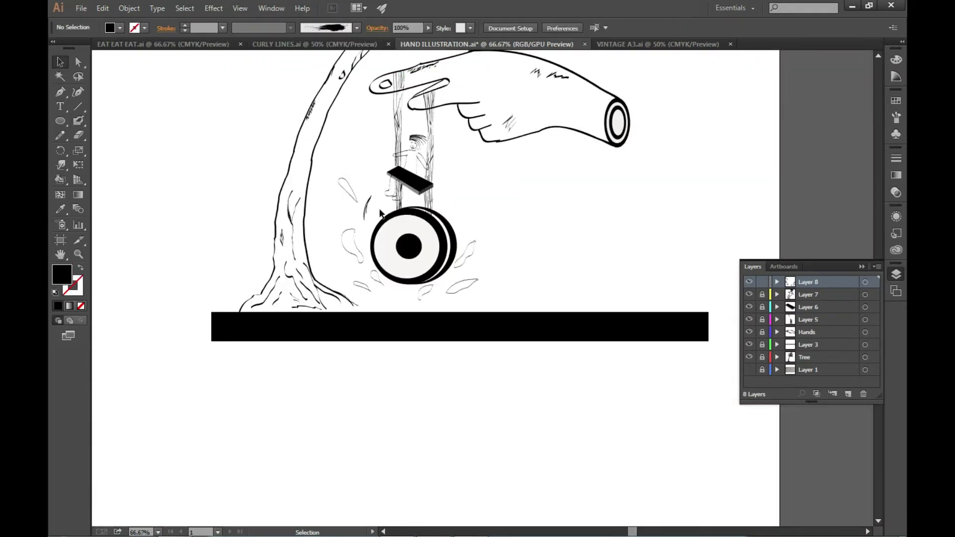
{"action": "left_click_drag", "start_coordinate": [416, 336], "coordinate": [358, 333]}
- Unlock the Tree layer and repaint the trunk's lower right base into the ground line
{"action": "scroll", "coordinate": [379, 194], "scroll_direction": "up", "scroll_amount": 2}
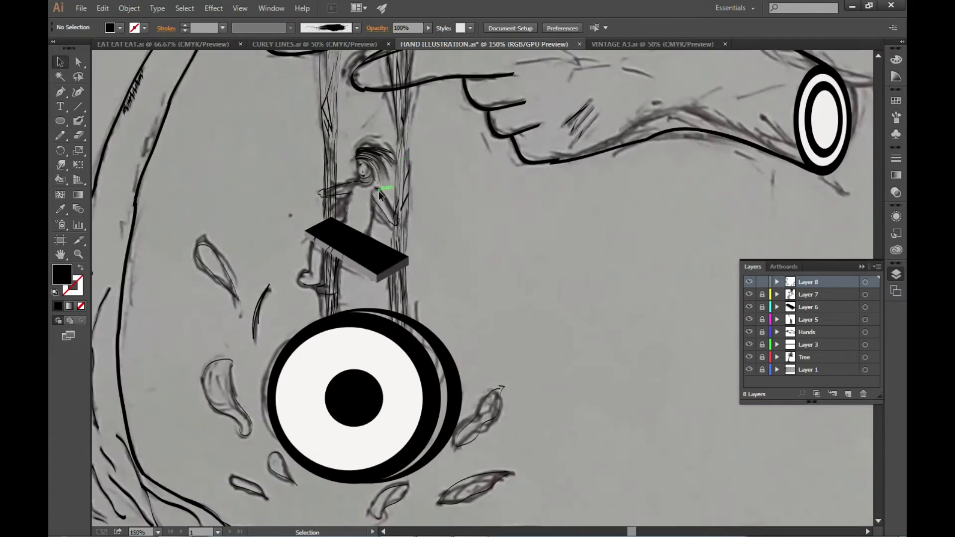
{"action": "left_click", "coordinate": [762, 331]}
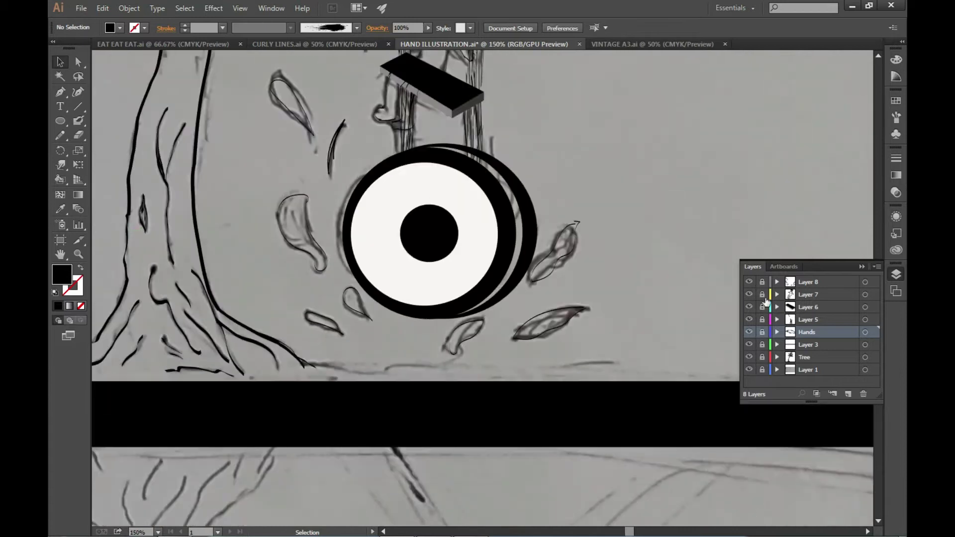
{"action": "left_click", "coordinate": [790, 357]}
{"action": "scroll", "coordinate": [348, 249], "scroll_direction": "up", "scroll_amount": 2}
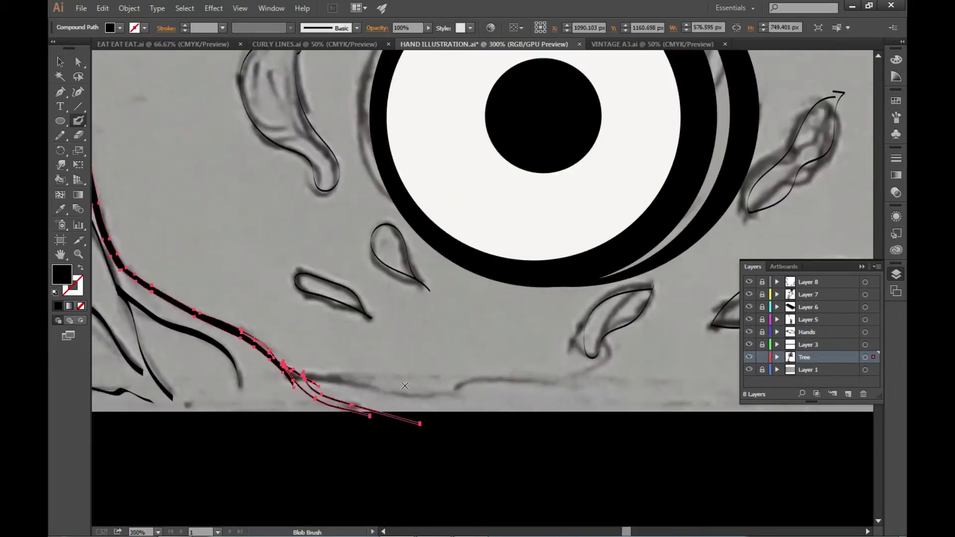
{"action": "key", "text": "shift+b"}
{"action": "scroll", "coordinate": [348, 248], "scroll_direction": "down", "scroll_amount": 3}
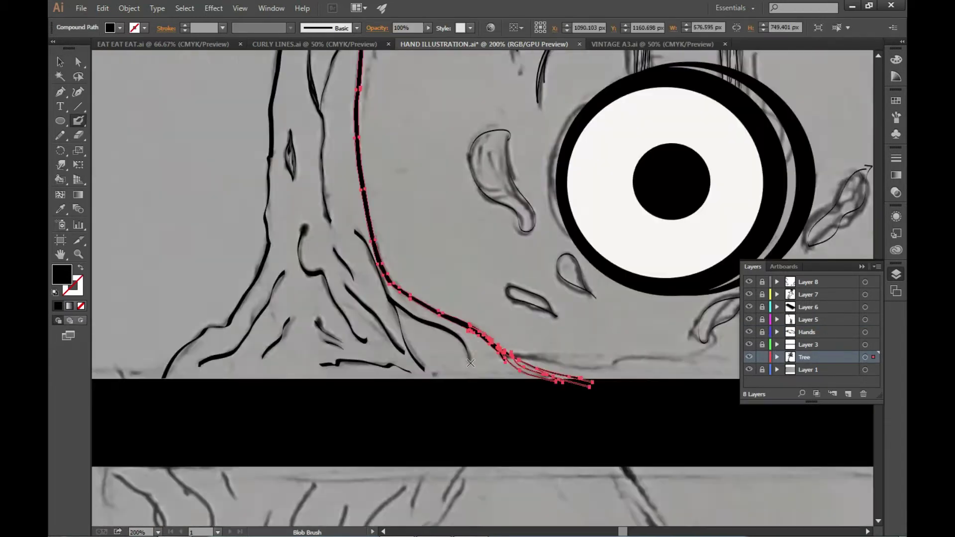
{"action": "scroll", "coordinate": [385, 371], "scroll_direction": "up", "scroll_amount": 1}
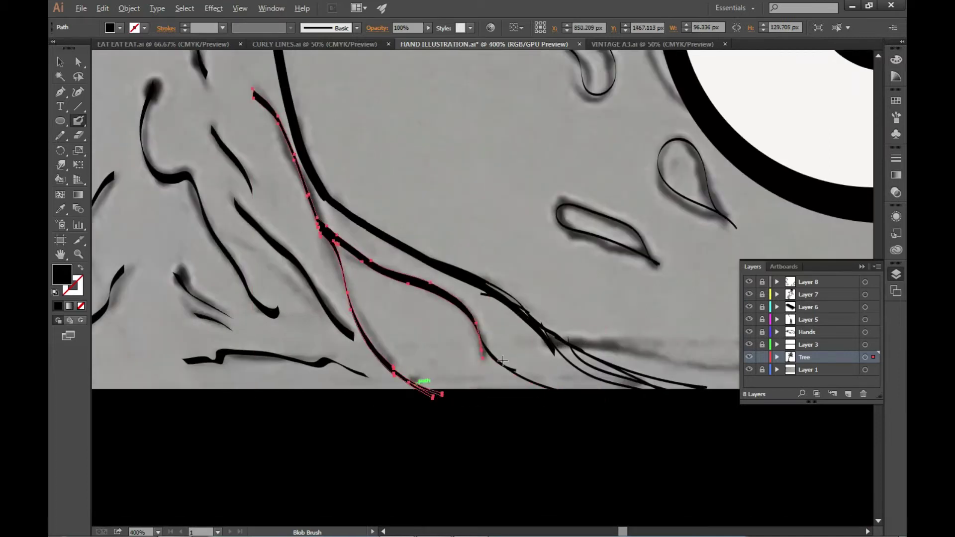
{"action": "key", "text": "v"}
{"action": "scroll", "coordinate": [502, 361], "scroll_direction": "down", "scroll_amount": 3}
{"action": "scroll", "coordinate": [572, 298], "scroll_direction": "down", "scroll_amount": 2}
{"action": "scroll", "coordinate": [638, 268], "scroll_direction": "up", "scroll_amount": 2}
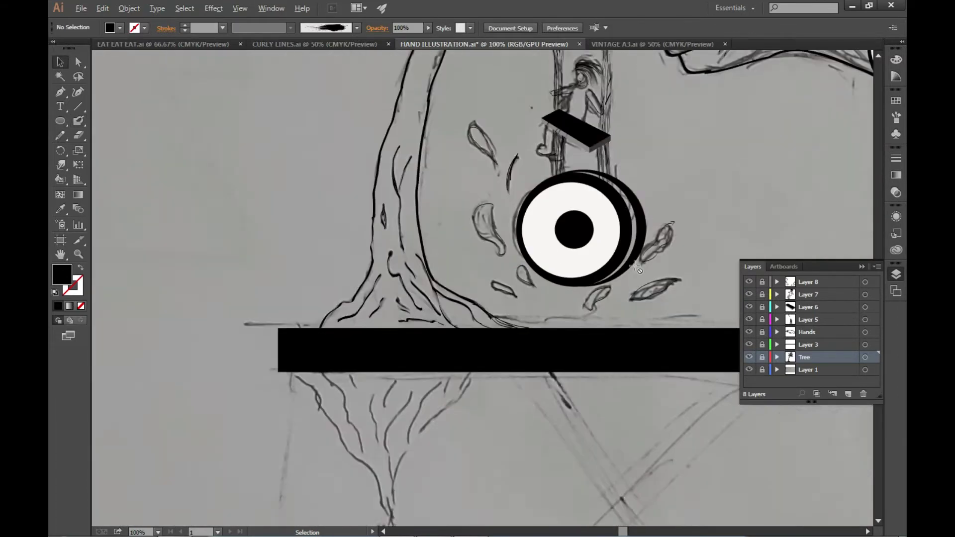
{"action": "scroll", "coordinate": [637, 268], "scroll_direction": "up", "scroll_amount": 5}
{"action": "scroll", "coordinate": [672, 174], "scroll_direction": "right", "scroll_amount": 5}
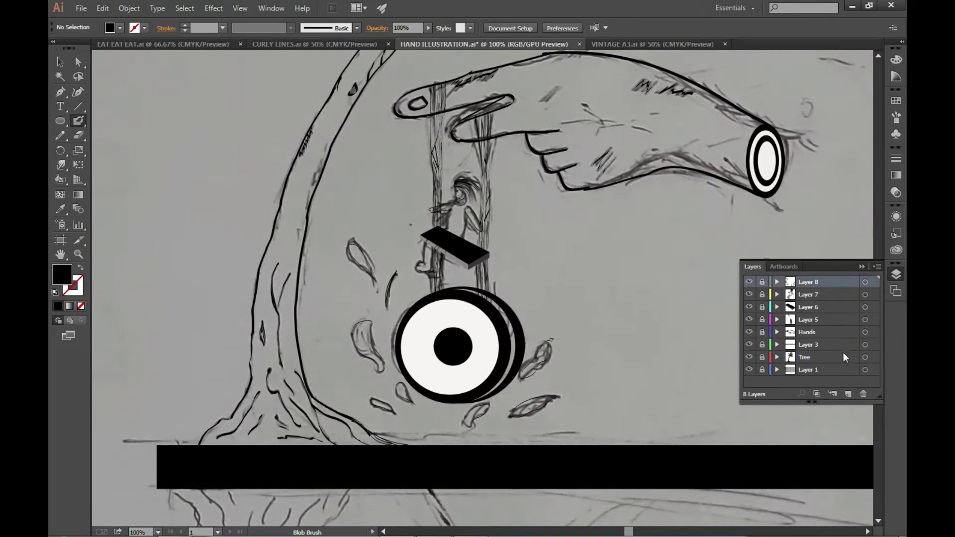
- Rename Layer 7 to HUMAN and the other layers to TOY and TABLE
{"action": "double_click", "coordinate": [810, 306]}
{"action": "left_click", "coordinate": [809, 296]}
{"action": "type", "text": "HUMAN"}
{"action": "left_click", "coordinate": [809, 321], "text": "alt"}
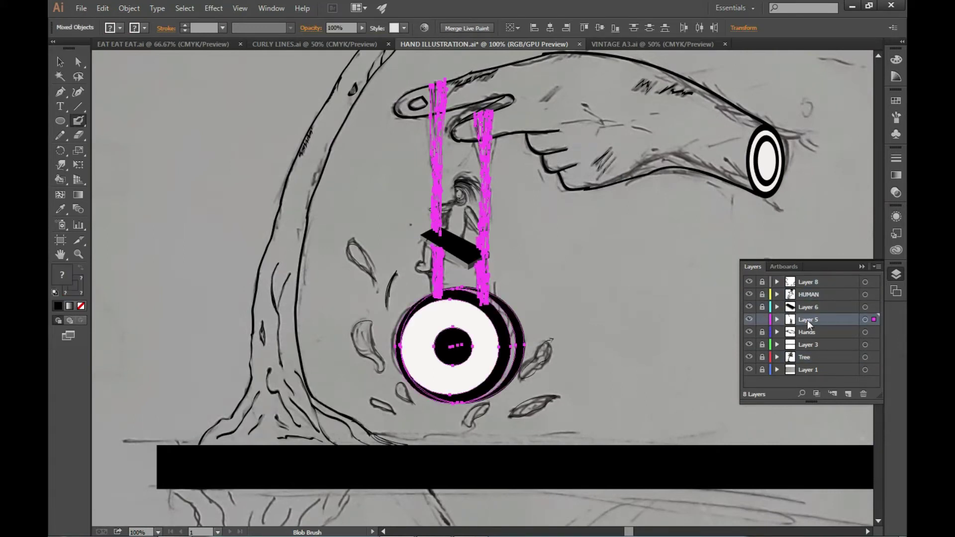
{"action": "double_click", "coordinate": [809, 321]}
{"action": "type", "text": "T"}
{"action": "left_click", "coordinate": [762, 344]}
{"action": "left_click", "coordinate": [865, 344]}
{"action": "type", "text": "BLE"}
{"action": "key", "text": "Return"}
- Save the file, fit the page in view, and toggle the TABLE layer lock
{"action": "key", "text": "ctrl+0"}
{"action": "key", "text": "ctrl+s"}
{"action": "left_click", "coordinate": [762, 344]}
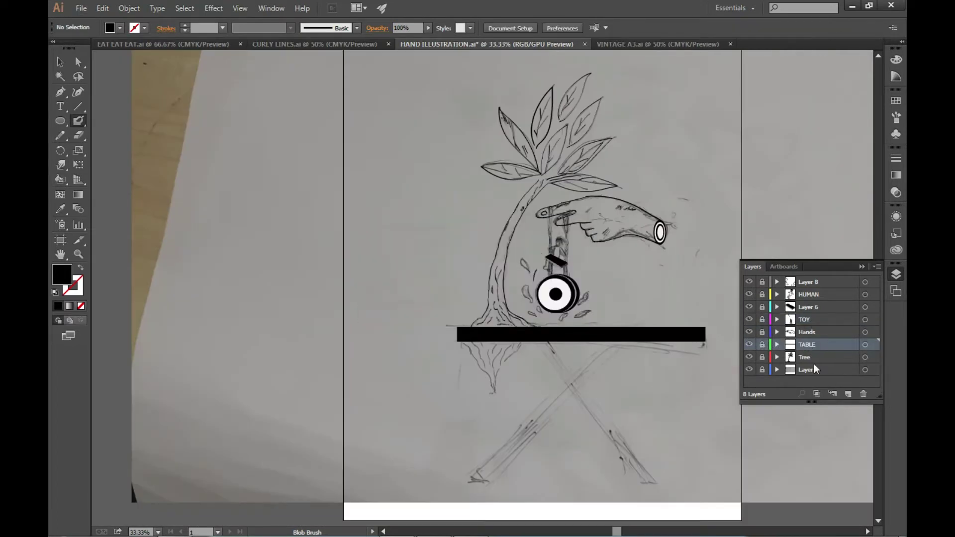
{"action": "left_click", "coordinate": [762, 344]}
{"action": "scroll", "coordinate": [608, 468], "scroll_direction": "up", "scroll_amount": 2}
- Draw a tall rectangle leg, rotate it diagonally under the tabletop, and reshape its ends to fit
{"action": "key", "text": "m"}
{"action": "mouse_move", "coordinate": [459, 213]}
{"action": "left_mouse_down"}
{"action": "mouse_move", "coordinate": [478, 508]}
{"action": "mouse_move", "coordinate": [559, 485]}
{"action": "left_mouse_up"}
{"action": "key", "text": "v"}
{"action": "mouse_move", "coordinate": [533, 430]}
{"action": "left_mouse_down"}
{"action": "mouse_move", "coordinate": [602, 393]}
{"action": "mouse_move", "coordinate": [656, 450]}
{"action": "left_mouse_up"}
{"action": "left_click_drag", "start_coordinate": [607, 385], "coordinate": [669, 508]}
{"action": "scroll", "coordinate": [666, 457], "scroll_direction": "up", "scroll_amount": 3, "text": "alt"}
{"action": "key", "text": "a"}
{"action": "left_click_drag", "start_coordinate": [674, 453], "coordinate": [681, 479]}
{"action": "scroll", "coordinate": [487, 322], "scroll_direction": "down", "scroll_amount": 4}
{"action": "left_click_drag", "start_coordinate": [487, 322], "coordinate": [452, 331]}
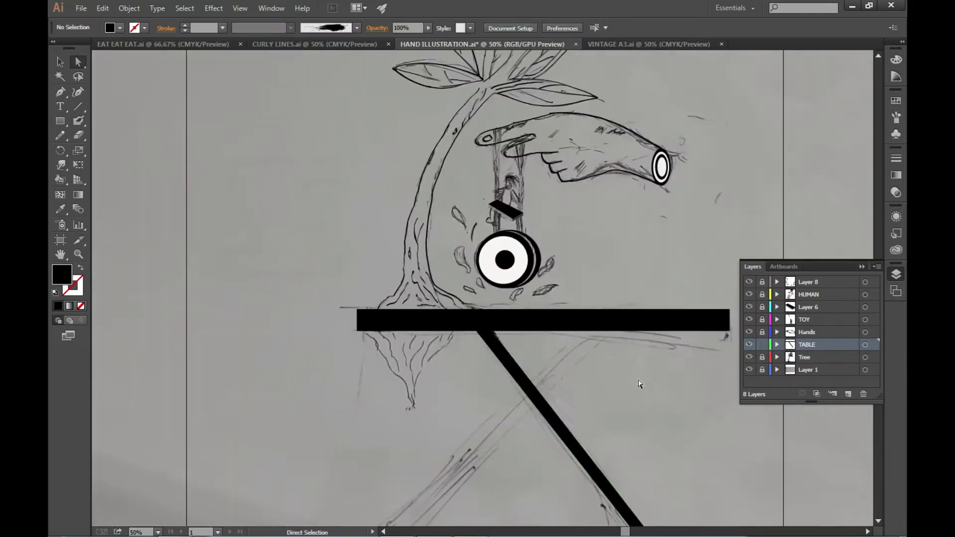
- Mirror a copy of the leg with Reflect into an X, then lock the TABLE layer
{"action": "left_click", "coordinate": [553, 400]}
{"action": "key", "text": "o"}
{"action": "key", "text": "Return"}
{"action": "left_click", "coordinate": [635, 360]}
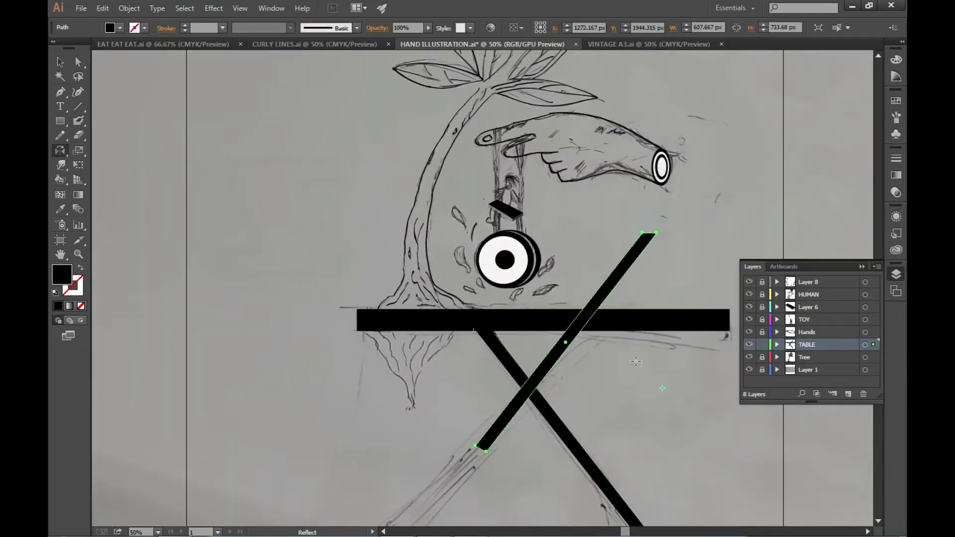
{"action": "key", "text": "v"}
{"action": "mouse_move", "coordinate": [612, 356]}
{"action": "left_mouse_down"}
{"action": "mouse_move", "coordinate": [488, 426]}
{"action": "mouse_move", "coordinate": [633, 272]}
{"action": "left_mouse_up"}
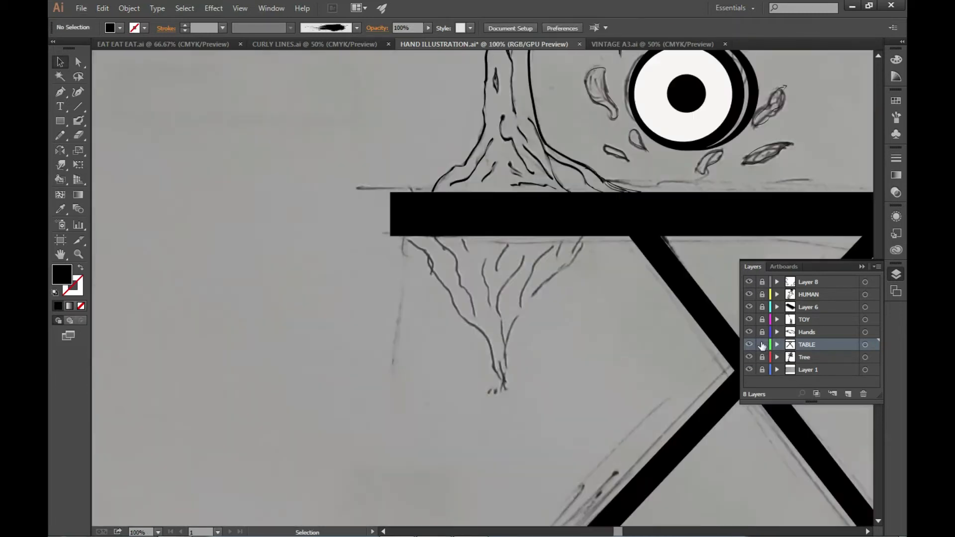
{"action": "left_click", "coordinate": [761, 344]}
- Rename the Tree layer to 'TREE'
{"action": "double_click", "coordinate": [806, 357]}
{"action": "type", "text": "TREE"}
{"action": "key", "text": "Return"}
- Blob Brush the left and right edges of the lower trunk below the table
{"action": "key", "text": "shift+b"}
{"action": "key", "text": "ctrl+plus"}
{"action": "left_click_drag", "start_coordinate": [366, 213], "coordinate": [451, 331]}
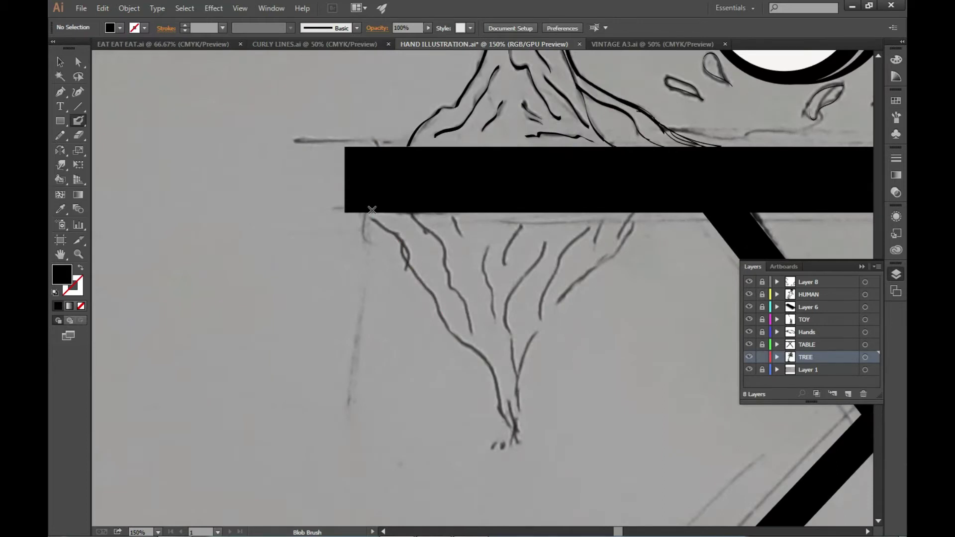
{"action": "left_click_drag", "start_coordinate": [516, 440], "coordinate": [644, 214]}
- Extend the trunk line downward and trace the inner and short root lines
{"action": "key", "text": "ctrl+plus"}
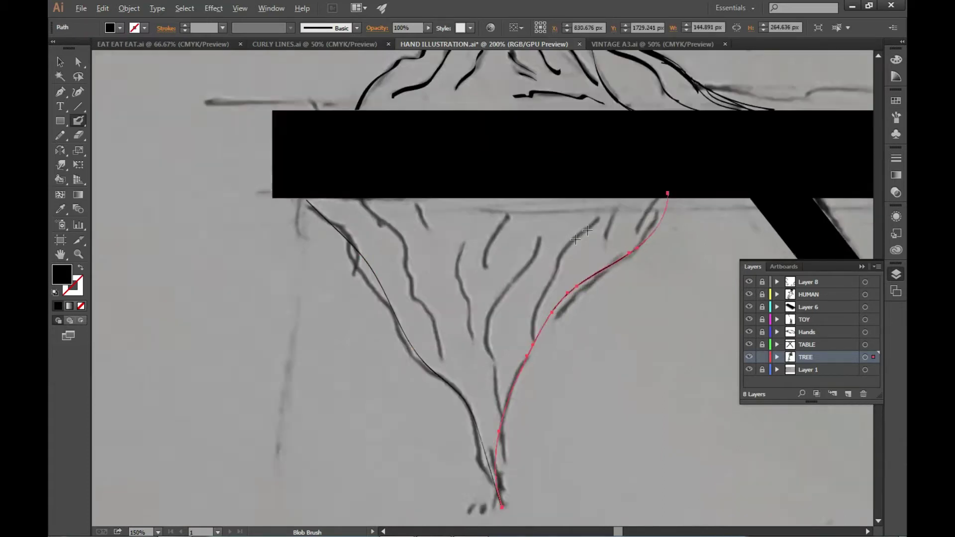
{"action": "key", "text": "ctrl+plus"}
{"action": "key", "text": "ctrl+plus"}
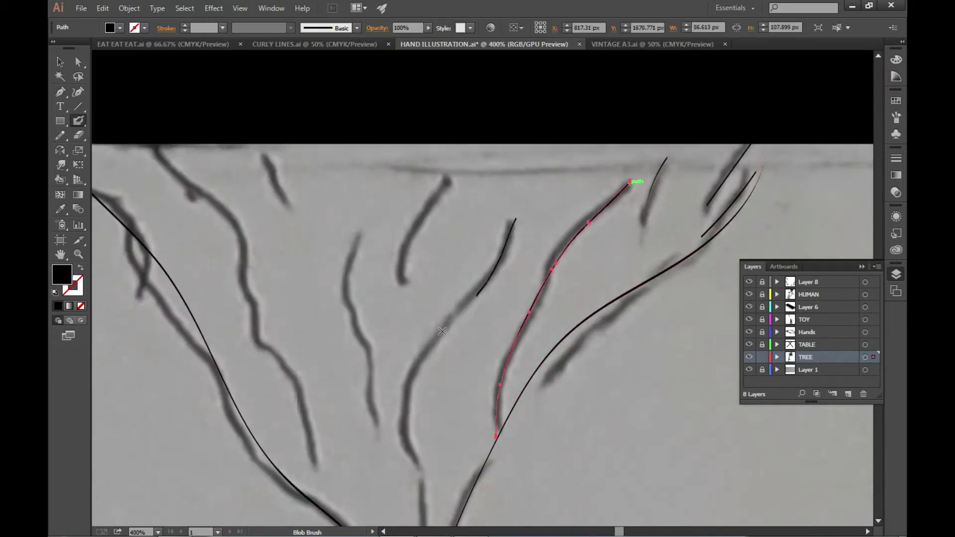
{"action": "left_click_drag", "start_coordinate": [480, 288], "coordinate": [410, 482]}
{"action": "left_click_drag", "start_coordinate": [410, 483], "coordinate": [398, 371]}
{"action": "left_click_drag", "start_coordinate": [394, 101], "coordinate": [412, 290]}
{"action": "scroll", "coordinate": [383, 352], "scroll_direction": "up", "scroll_amount": 3}
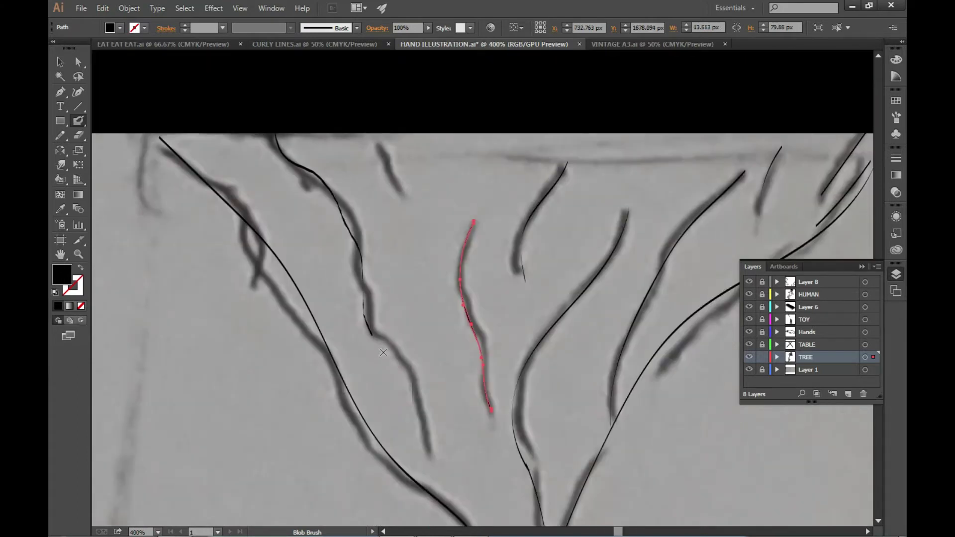
- Review the traced roots with the sketch template hidden, then show the template again
{"action": "key", "text": "v"}
{"action": "key", "text": "ctrl+minus"}
{"action": "key", "text": "ctrl+minus"}
{"action": "key", "text": "ctrl+a"}
{"action": "key", "text": "ctrl+shift+a"}
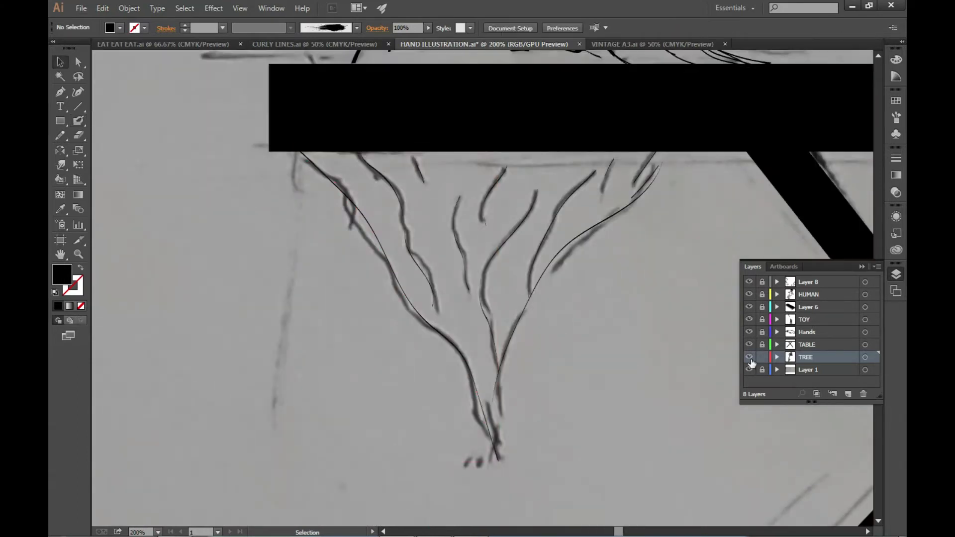
{"action": "left_click", "coordinate": [749, 370]}
{"action": "key", "text": "ctrl+plus"}
{"action": "left_click", "coordinate": [290, 195]}
{"action": "left_click", "coordinate": [383, 263], "text": "shift"}
{"action": "key", "text": "ctrl+shift+a"}
{"action": "key", "text": "ctrl+1"}
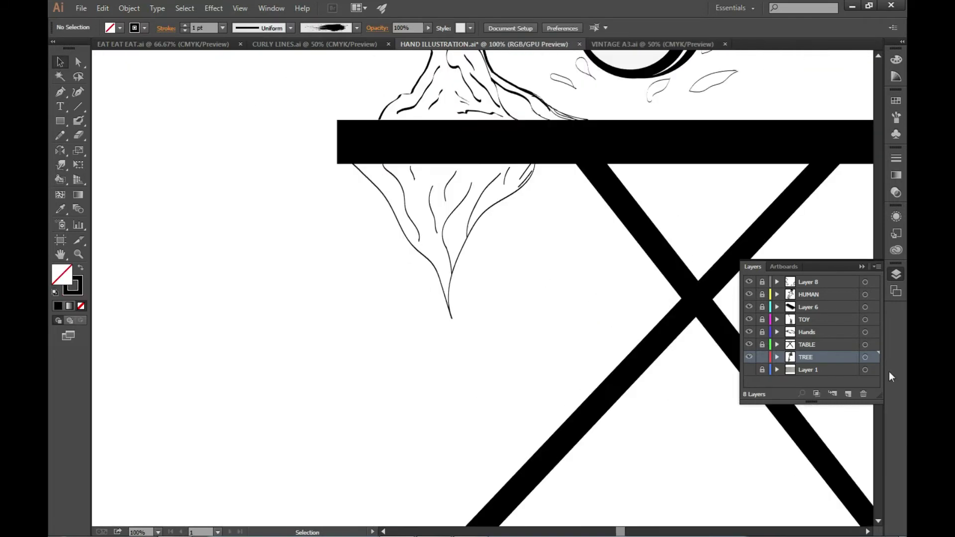
{"action": "key", "text": "ctrl+shift+w"}
- Add black hatch strokes with the Blob Brush near the trunk tip
{"action": "key", "text": "shift+b"}
{"action": "key", "text": "ctrl+plus"}
{"action": "key", "text": "ctrl+plus"}
{"action": "key", "text": "ctrl+plus"}
{"action": "left_click_drag", "start_coordinate": [472, 413], "coordinate": [482, 321]}
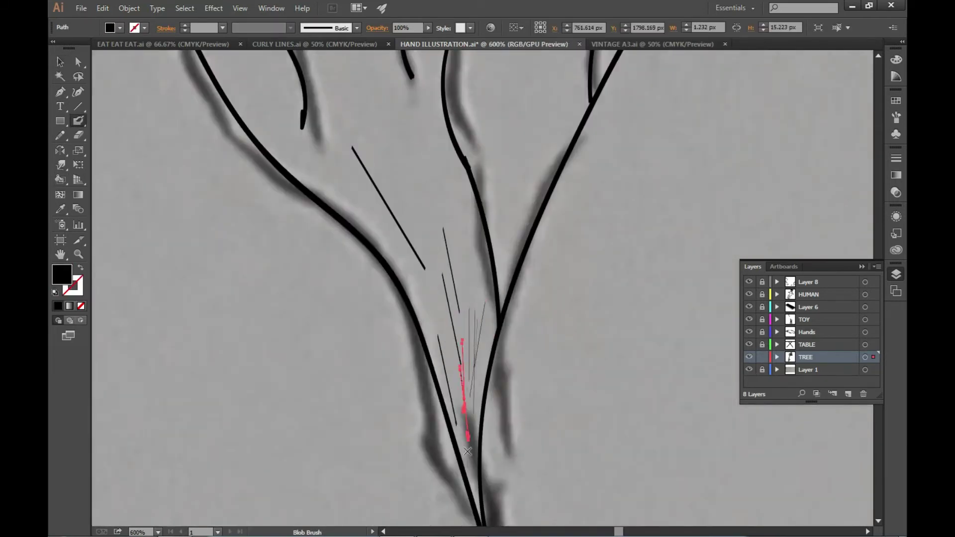
{"action": "left_click_drag", "start_coordinate": [525, 194], "coordinate": [512, 249]}
- Check the hatching with the sketch template hidden, then show the template again
{"action": "key", "text": "ctrl+minus"}
{"action": "key", "text": "ctrl+shift+w"}
{"action": "key", "text": "v"}
{"action": "key", "text": "ctrl+shift+a"}
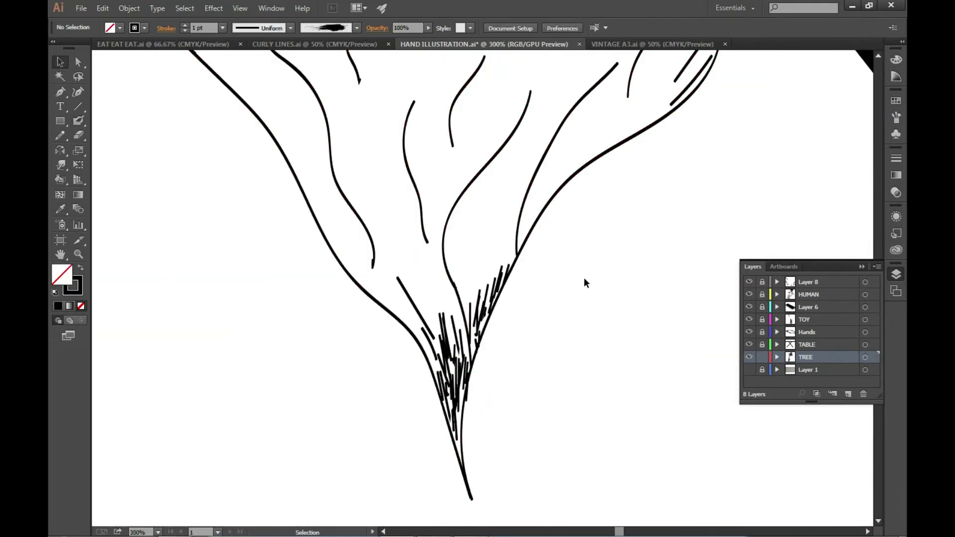
{"action": "key", "text": "ctrl+0"}
{"action": "key", "text": "ctrl+1"}
{"action": "key", "text": "ctrl+shift+w"}
- Lock the TREE layer and save, then unlock Layer 8 and select its artwork
{"action": "left_click", "coordinate": [763, 357]}
{"action": "key", "text": "ctrl+s"}
{"action": "left_click", "coordinate": [762, 282]}
{"action": "left_click", "coordinate": [842, 282], "text": "alt"}
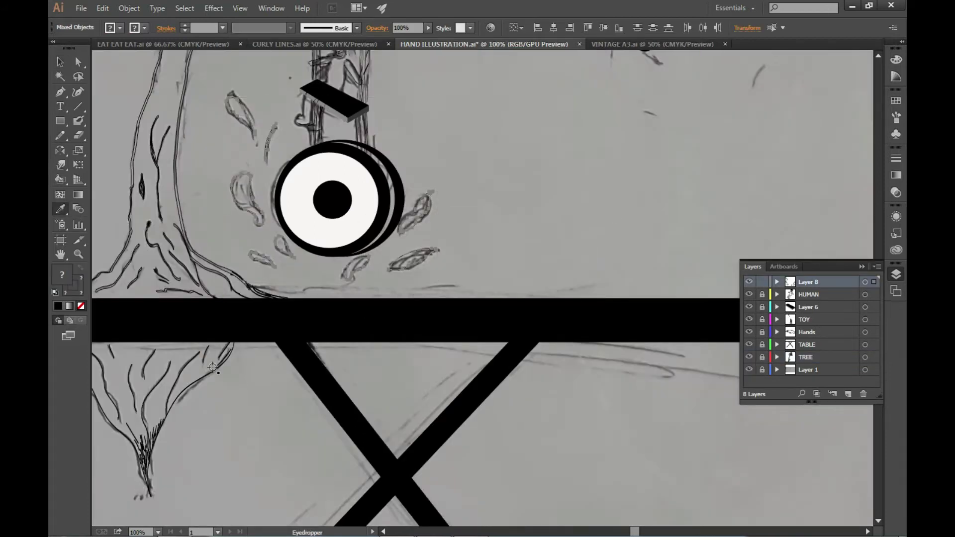
- Relock Layer 8, then inspect the HUMAN, swing seat and TOY layer artwork
{"action": "key", "text": "v"}
{"action": "scroll", "coordinate": [395, 117], "scroll_direction": "up", "scroll_amount": 5}
{"action": "left_click", "coordinate": [762, 282]}
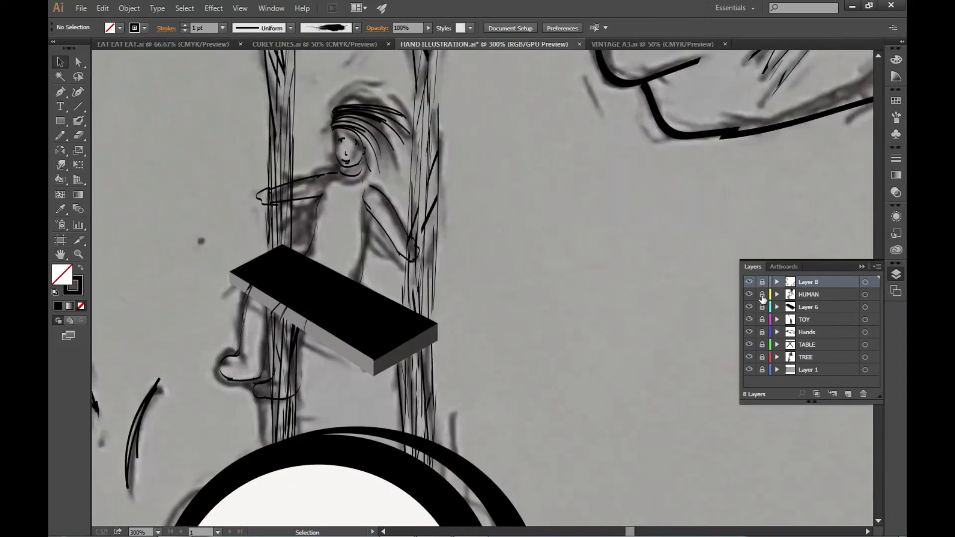
{"action": "left_click", "coordinate": [874, 294]}
{"action": "left_click", "coordinate": [874, 307]}
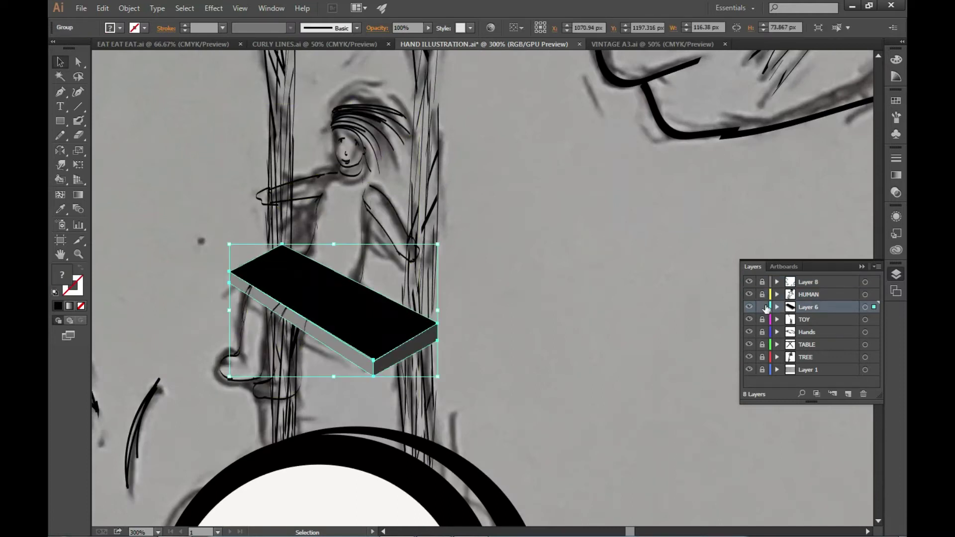
{"action": "left_click", "coordinate": [762, 320]}
{"action": "left_click", "coordinate": [874, 319]}
{"action": "left_click", "coordinate": [491, 168]}
- Lock the tire circle, check the swing ropes, and collapse the TOY layer
{"action": "scroll", "coordinate": [492, 168], "scroll_direction": "down", "scroll_amount": 2}
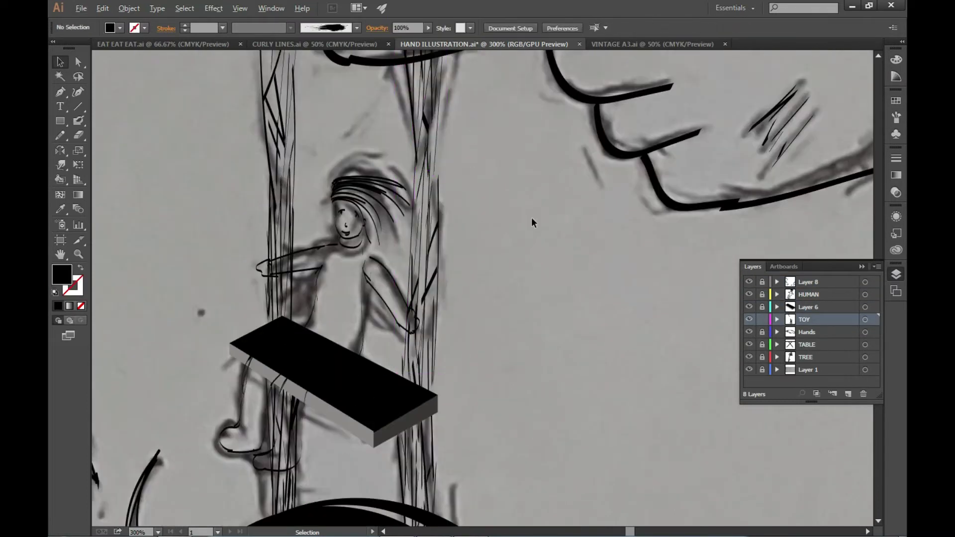
{"action": "scroll", "coordinate": [532, 216], "scroll_direction": "down", "scroll_amount": 3}
{"action": "scroll", "coordinate": [419, 372], "scroll_direction": "up", "scroll_amount": 2}
{"action": "left_click", "coordinate": [419, 372]}
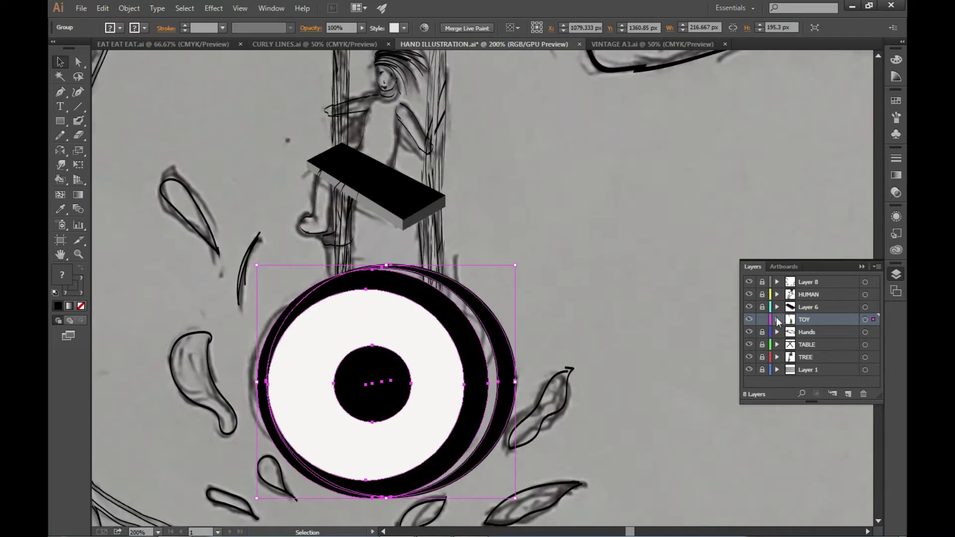
{"action": "key", "text": "ctrl+2"}
{"action": "key", "text": "ctrl+a"}
{"action": "left_click", "coordinate": [569, 204]}
{"action": "left_click", "coordinate": [776, 320]}
- Hide the grey Layer 1 sketch, fit the artboard in view with Ctrl+0, and save
{"action": "left_click", "coordinate": [749, 370]}
{"action": "scroll", "coordinate": [638, 246], "scroll_direction": "down", "scroll_amount": 1}
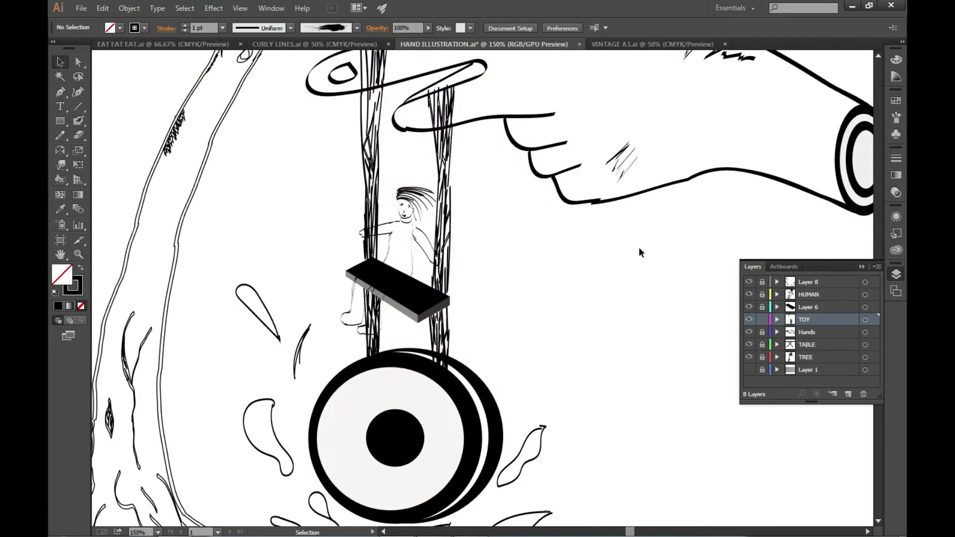
{"action": "scroll", "coordinate": [491, 207], "scroll_direction": "down", "scroll_amount": 1}
{"action": "scroll", "coordinate": [595, 251], "scroll_direction": "up", "scroll_amount": 1}
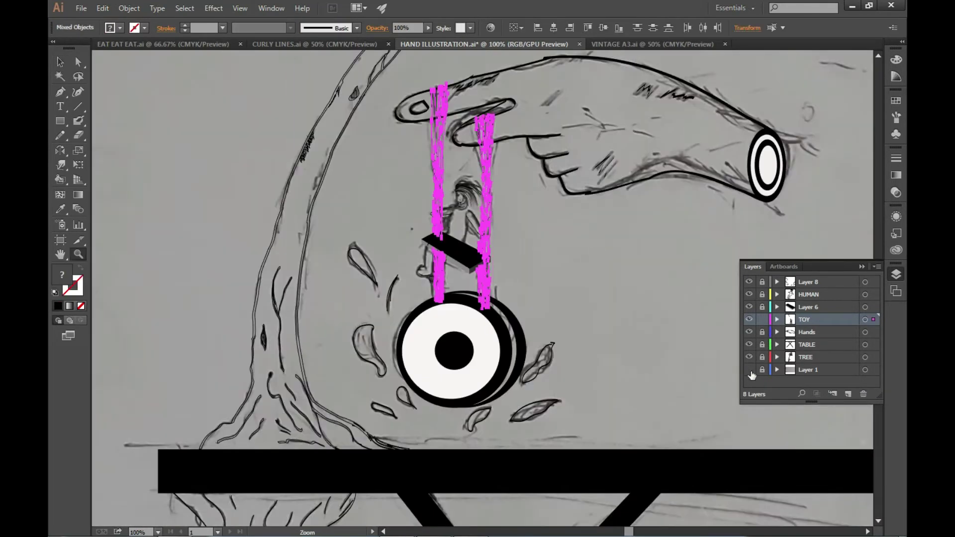
{"action": "key", "text": "ctrl+0"}
{"action": "key", "text": "ctrl+s"}
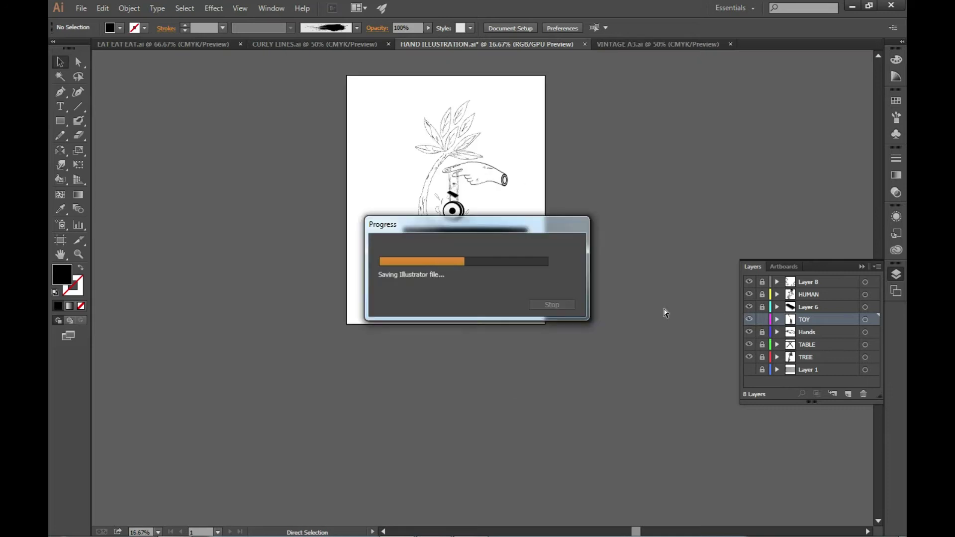
{"action": "scroll", "coordinate": [492, 238], "scroll_direction": "up", "scroll_amount": 2}
{"action": "scroll", "coordinate": [507, 239], "scroll_direction": "up", "scroll_amount": 2}
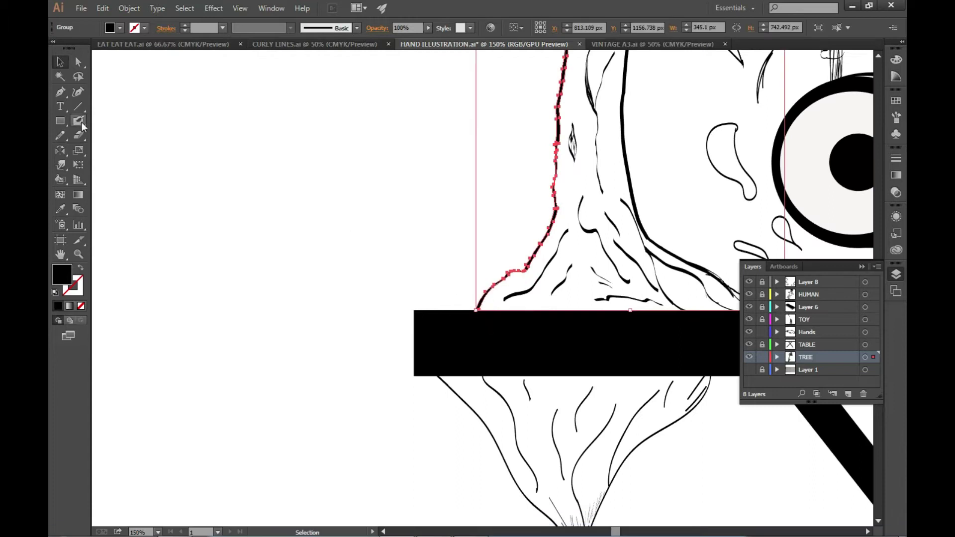
{"action": "scroll", "coordinate": [489, 317], "scroll_direction": "up", "scroll_amount": 2}
- With the Blob Brush, paint root strokes where the tree meets the table edge
{"action": "key", "text": "shift+b"}
{"action": "left_click_drag", "start_coordinate": [398, 303], "coordinate": [508, 244]}
{"action": "scroll", "coordinate": [508, 244], "scroll_direction": "up", "scroll_amount": 2}
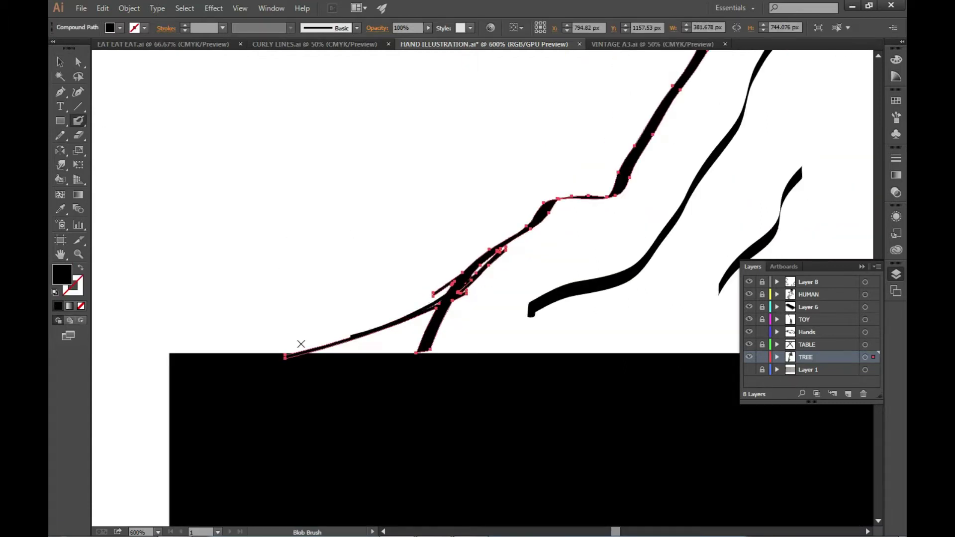
{"action": "left_click_drag", "start_coordinate": [439, 294], "coordinate": [391, 316]}
{"action": "scroll", "coordinate": [227, 357], "scroll_direction": "down", "scroll_amount": 2}
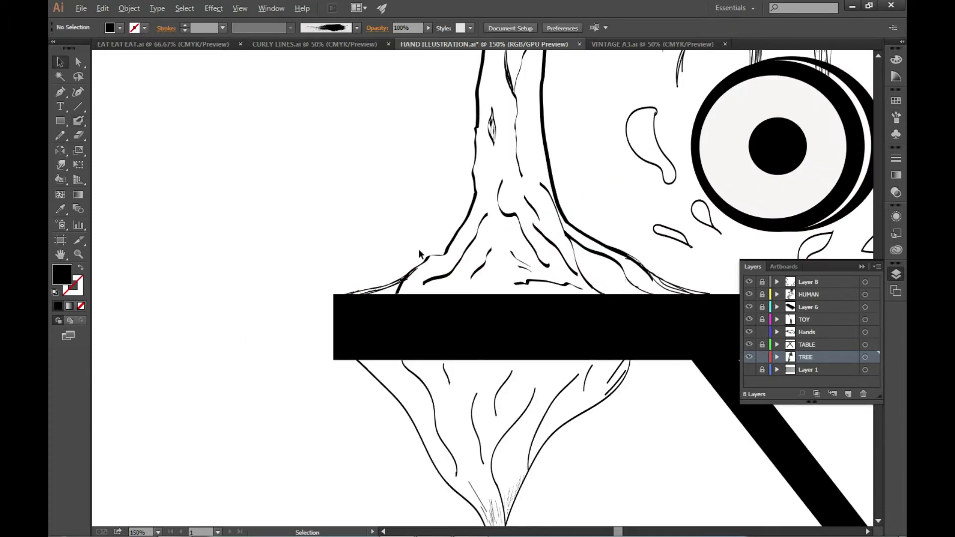
{"action": "scroll", "coordinate": [226, 357], "scroll_direction": "up", "scroll_amount": 2}
{"action": "left_click", "coordinate": [60, 179]}
- Reshape the branch strokes with the Warp tool, then deselect
{"action": "key", "text": "shift+r"}
{"action": "left_click_drag", "start_coordinate": [355, 366], "coordinate": [247, 343]}
{"action": "mouse_move", "coordinate": [319, 299]}
{"action": "left_mouse_down"}
{"action": "mouse_move", "coordinate": [296, 235]}
{"action": "mouse_move", "coordinate": [318, 262]}
{"action": "left_mouse_up"}
{"action": "key", "text": "v"}
{"action": "left_click", "coordinate": [322, 273]}
{"action": "key", "text": "ctrl+1"}
{"action": "scroll", "coordinate": [330, 227], "scroll_direction": "up", "scroll_amount": 5}
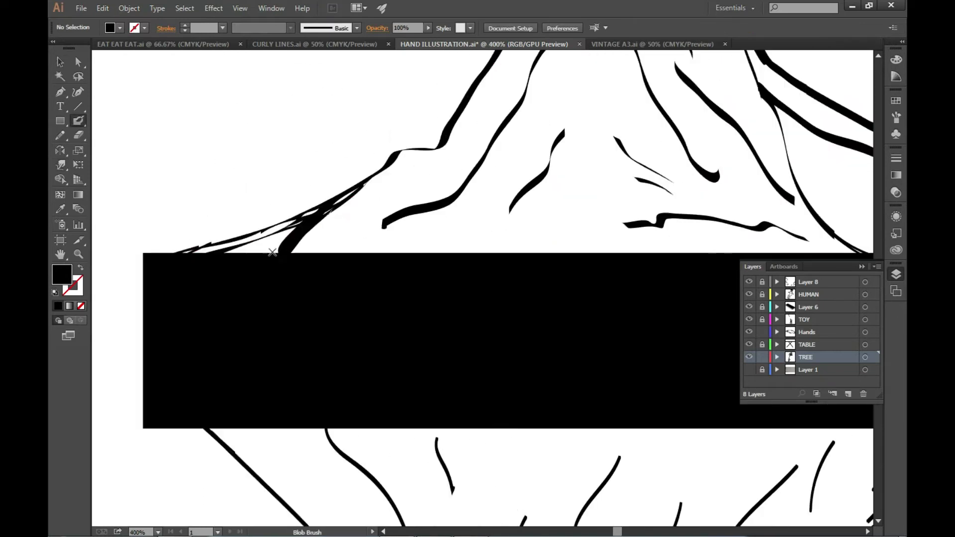
- Paint a root stroke at the tree base with the Blob Brush
{"action": "key", "text": "shift+b"}
{"action": "left_click_drag", "start_coordinate": [281, 296], "coordinate": [320, 262]}
{"action": "key", "text": "v"}
{"action": "left_click", "coordinate": [451, 243]}
{"action": "scroll", "coordinate": [341, 287], "scroll_direction": "down", "scroll_amount": 3}
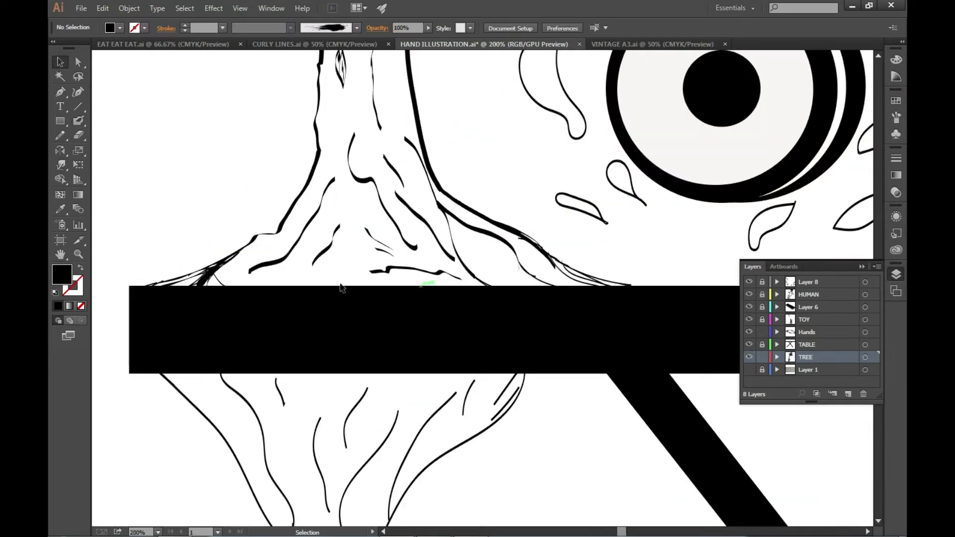
{"action": "scroll", "coordinate": [212, 387], "scroll_direction": "up", "scroll_amount": 3}
- Paint a thin root line just above the table edge
{"action": "left_click_drag", "start_coordinate": [205, 248], "coordinate": [256, 191]}
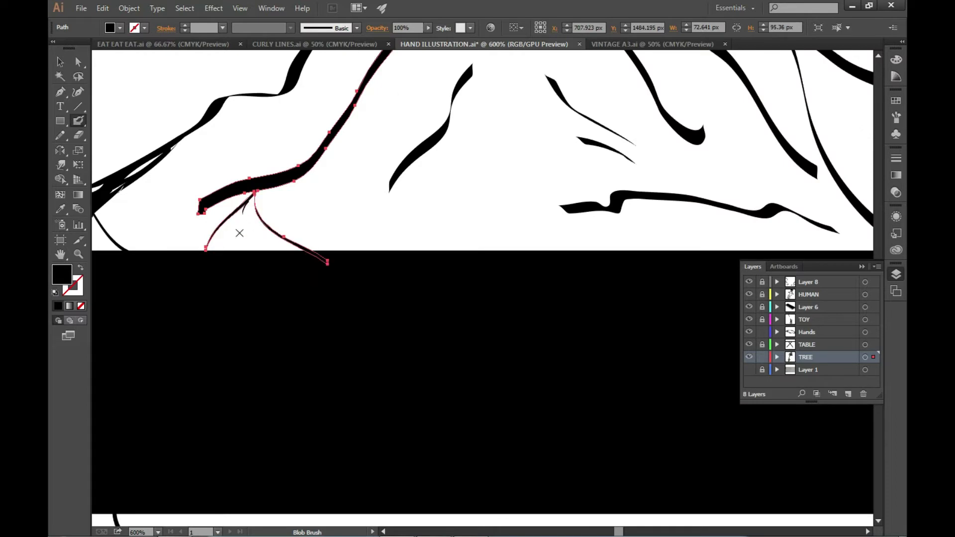
{"action": "scroll", "coordinate": [415, 175], "scroll_direction": "down", "scroll_amount": 3}
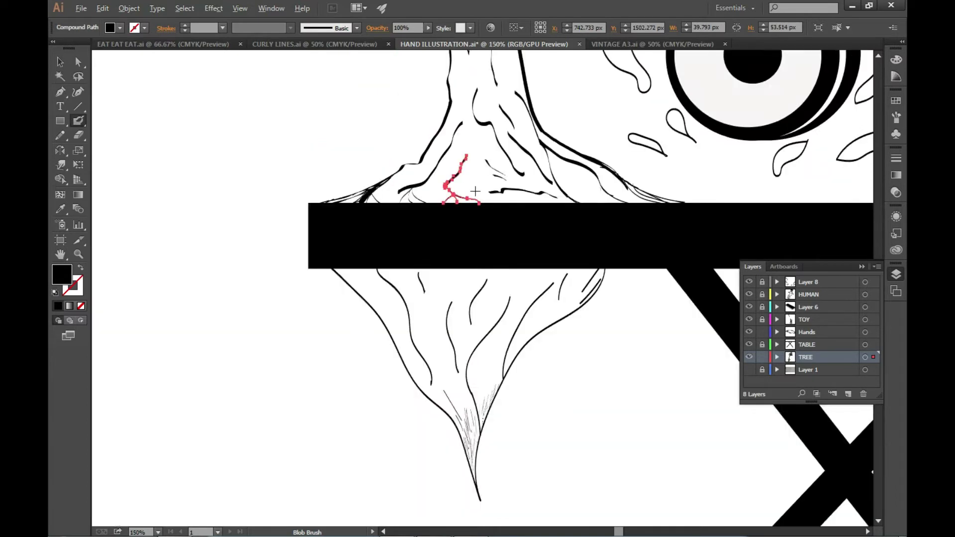
{"action": "scroll", "coordinate": [414, 199], "scroll_direction": "up", "scroll_amount": 3}
{"action": "scroll", "coordinate": [611, 209], "scroll_direction": "up", "scroll_amount": 1}
- Add thin strokes on the right root, another root and across the tree base
{"action": "left_click_drag", "start_coordinate": [538, 194], "coordinate": [620, 259]}
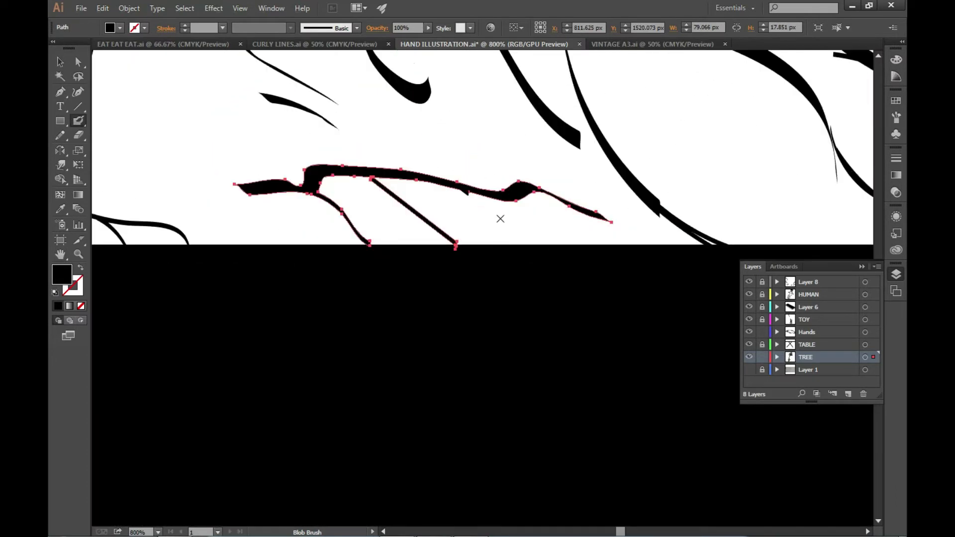
{"action": "left_click_drag", "start_coordinate": [595, 213], "coordinate": [669, 251]}
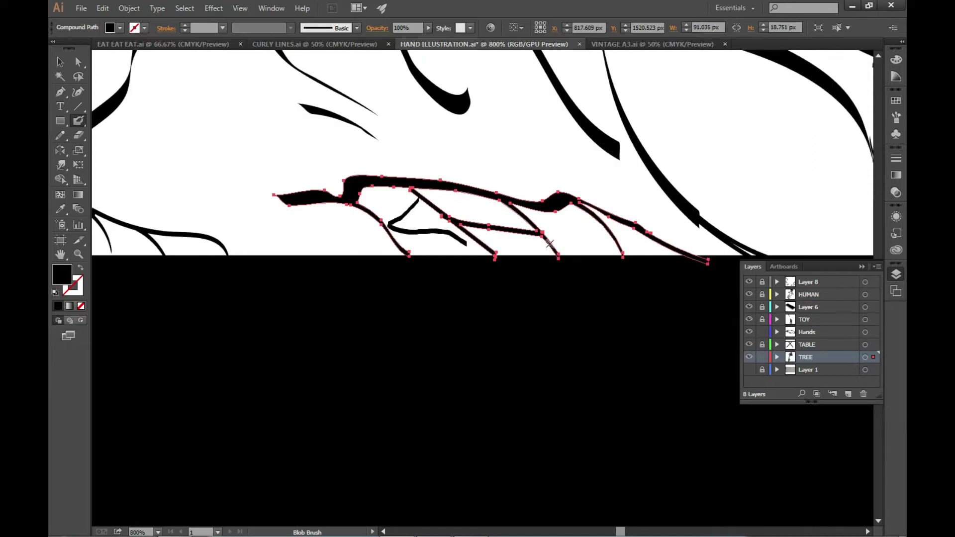
{"action": "scroll", "coordinate": [550, 243], "scroll_direction": "down", "scroll_amount": 2}
{"action": "scroll", "coordinate": [550, 243], "scroll_direction": "down", "scroll_amount": 2}
{"action": "scroll", "coordinate": [448, 278], "scroll_direction": "up", "scroll_amount": 4}
{"action": "left_click_drag", "start_coordinate": [564, 334], "coordinate": [382, 260]}
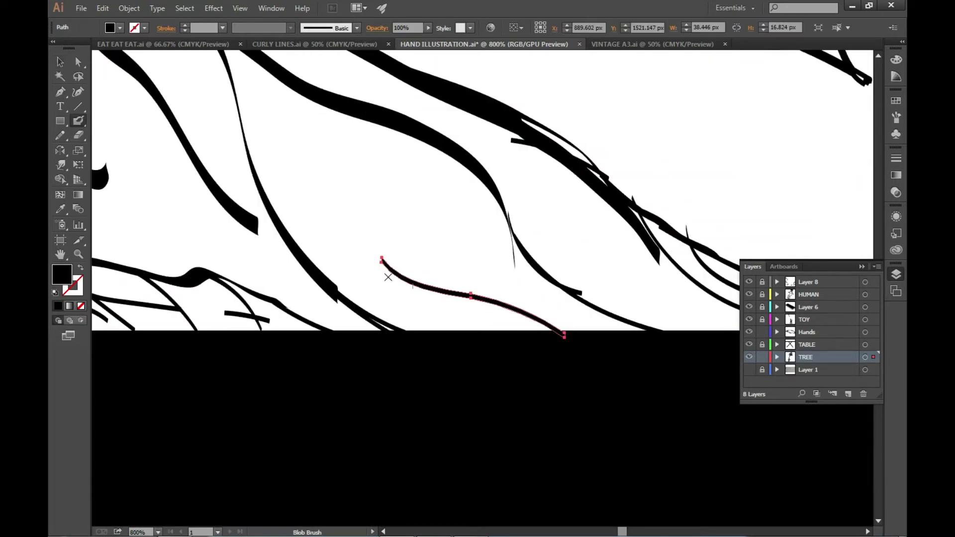
{"action": "left_click_drag", "start_coordinate": [361, 158], "coordinate": [238, 117]}
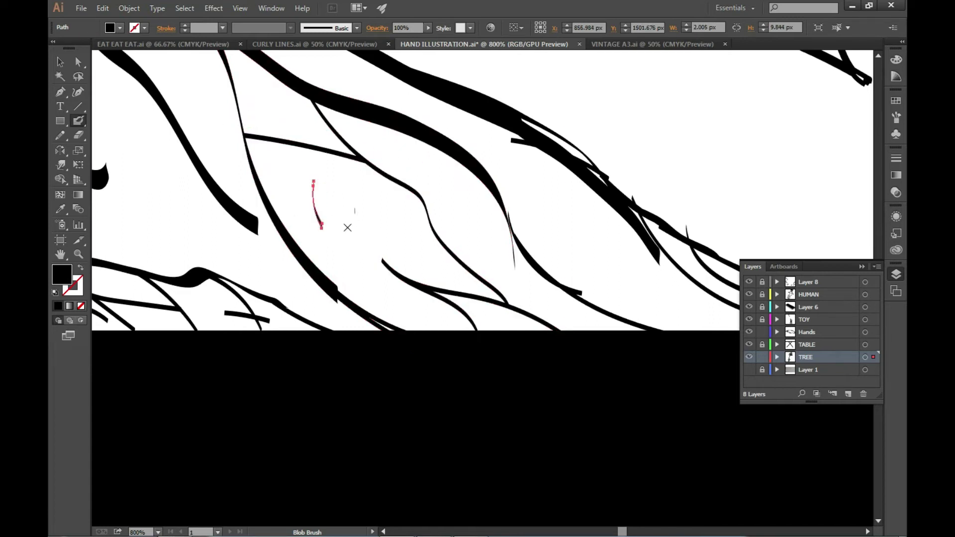
- Check the Blob Brush size settings
{"action": "scroll", "coordinate": [345, 225], "scroll_direction": "up", "scroll_amount": 3}
{"action": "scroll", "coordinate": [344, 263], "scroll_direction": "down", "scroll_amount": 2}
{"action": "scroll", "coordinate": [341, 206], "scroll_direction": "up", "scroll_amount": 3}
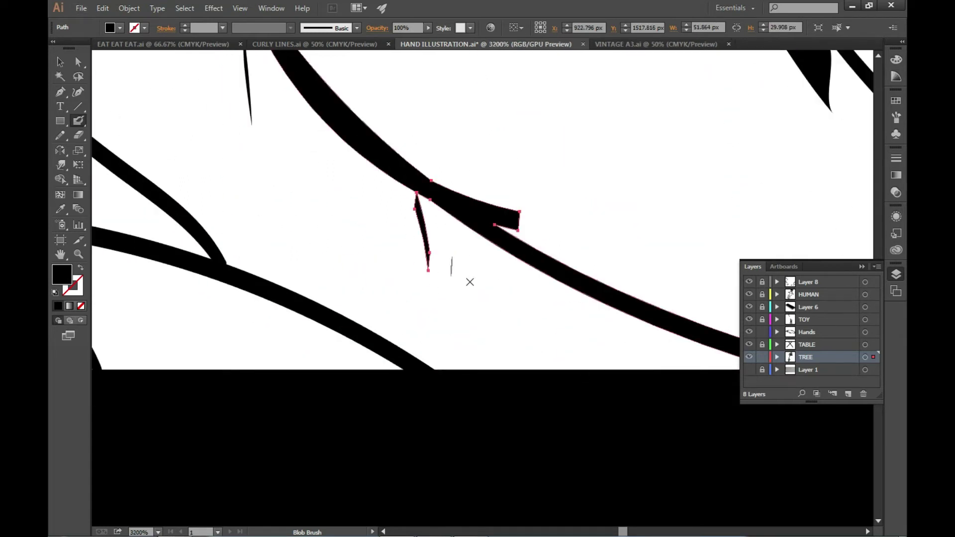
{"action": "scroll", "coordinate": [470, 282], "scroll_direction": "down", "scroll_amount": 3}
{"action": "scroll", "coordinate": [492, 303], "scroll_direction": "up", "scroll_amount": 3}
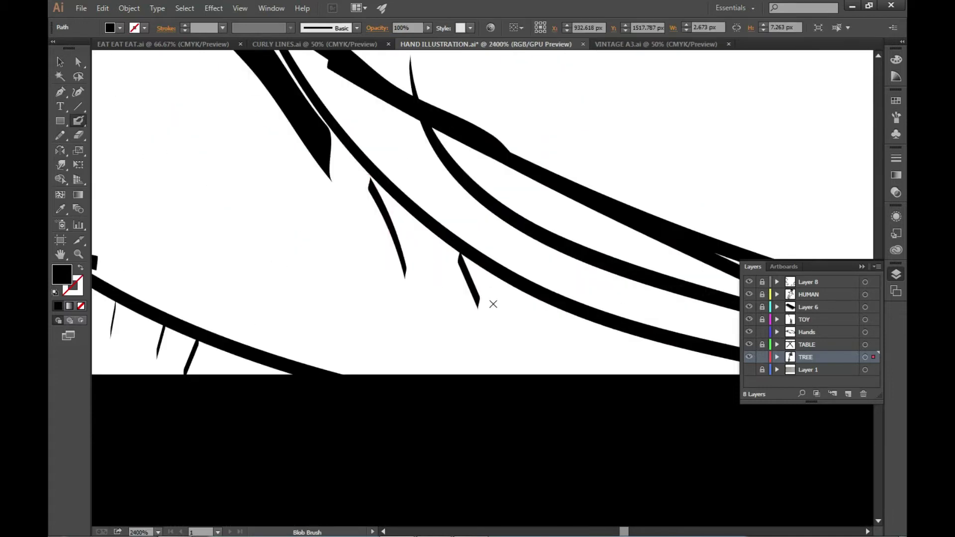
{"action": "scroll", "coordinate": [493, 304], "scroll_direction": "down", "scroll_amount": 3}
{"action": "key", "text": "v"}
{"action": "scroll", "coordinate": [493, 323], "scroll_direction": "down", "scroll_amount": 4}
{"action": "scroll", "coordinate": [494, 353], "scroll_direction": "down", "scroll_amount": 4}
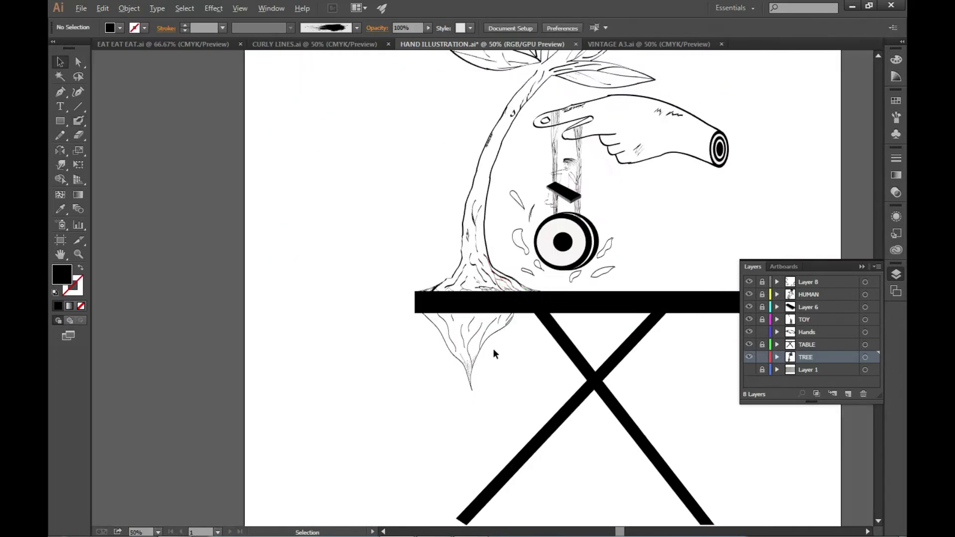
{"action": "scroll", "coordinate": [493, 354], "scroll_direction": "up", "scroll_amount": 3}
{"action": "double_click", "coordinate": [78, 120]}
{"action": "key", "text": "Return"}
- Select the tree path to paint onto
{"action": "scroll", "coordinate": [340, 149], "scroll_direction": "up", "scroll_amount": 4}
{"action": "scroll", "coordinate": [503, 218], "scroll_direction": "down", "scroll_amount": 2}
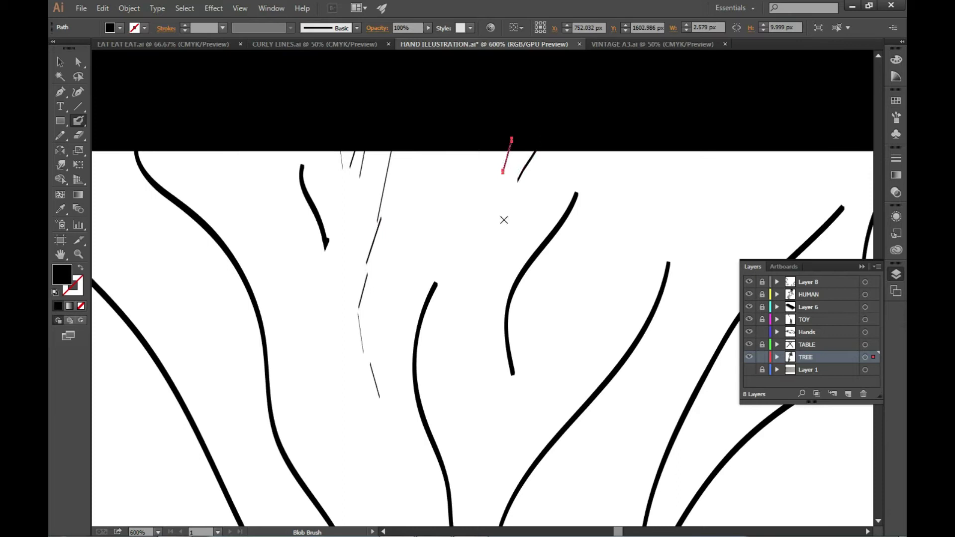
{"action": "scroll", "coordinate": [628, 224], "scroll_direction": "down", "scroll_amount": 2}
{"action": "scroll", "coordinate": [674, 219], "scroll_direction": "up", "scroll_amount": 3}
{"action": "scroll", "coordinate": [555, 390], "scroll_direction": "up", "scroll_amount": 3}
{"action": "scroll", "coordinate": [555, 390], "scroll_direction": "down", "scroll_amount": 3}
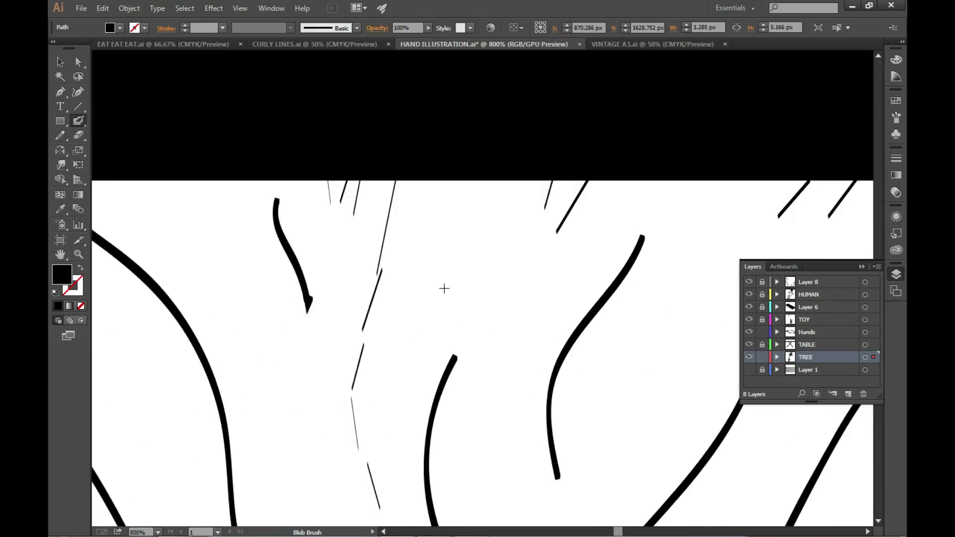
{"action": "scroll", "coordinate": [443, 286], "scroll_direction": "up", "scroll_amount": 2}
{"action": "scroll", "coordinate": [467, 211], "scroll_direction": "down", "scroll_amount": 3}
{"action": "scroll", "coordinate": [441, 292], "scroll_direction": "up", "scroll_amount": 1}
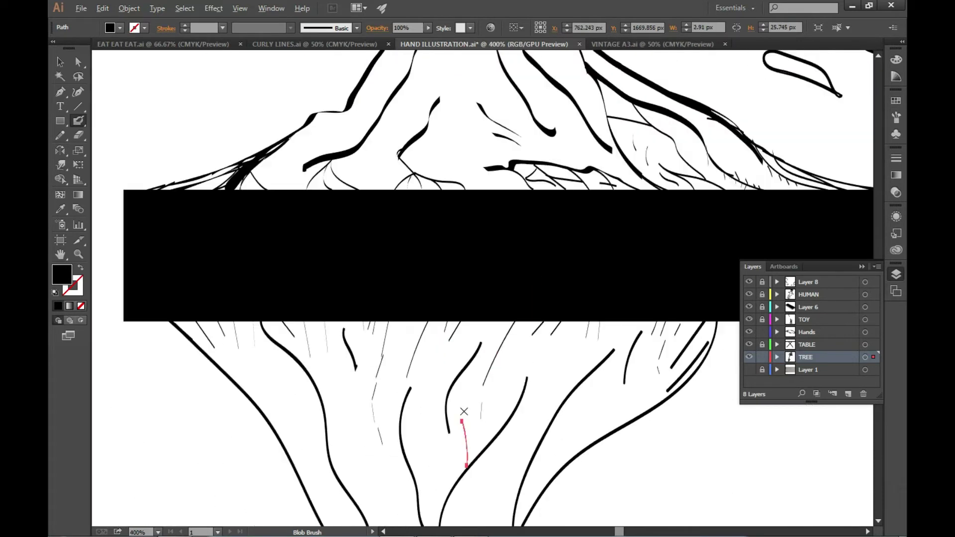
{"action": "scroll", "coordinate": [463, 411], "scroll_direction": "up", "scroll_amount": 1}
{"action": "scroll", "coordinate": [479, 334], "scroll_direction": "down", "scroll_amount": 2}
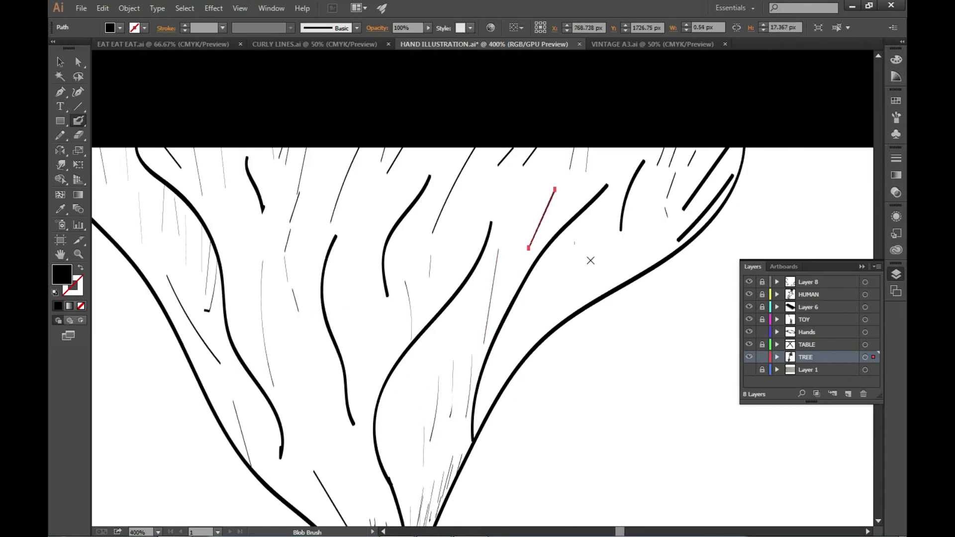
{"action": "scroll", "coordinate": [590, 260], "scroll_direction": "up", "scroll_amount": 2}
{"action": "scroll", "coordinate": [633, 188], "scroll_direction": "down", "scroll_amount": 4}
{"action": "key", "text": "v"}
{"action": "scroll", "coordinate": [590, 376], "scroll_direction": "down", "scroll_amount": 2}
{"action": "scroll", "coordinate": [383, 209], "scroll_direction": "up", "scroll_amount": 5}
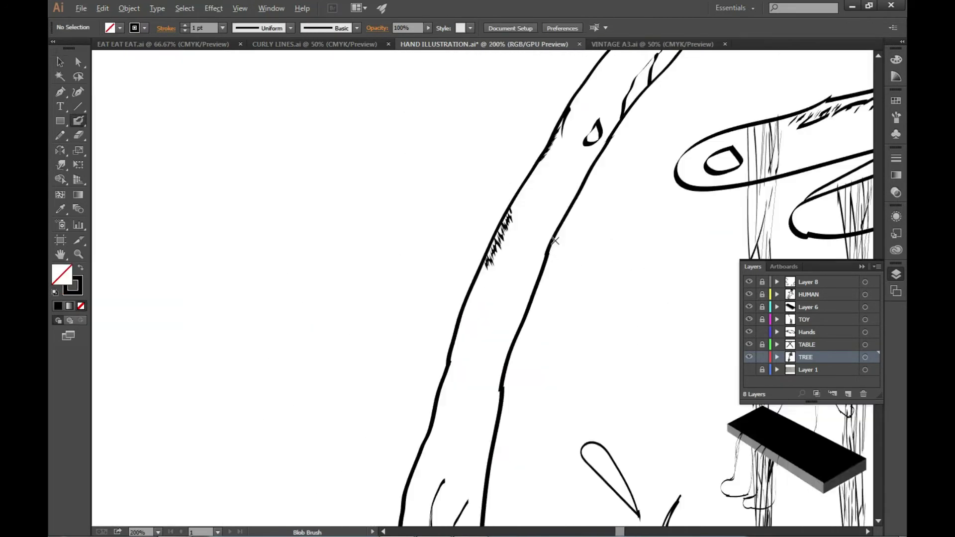
{"action": "left_click", "coordinate": [516, 212]}
- Paint thin crease lines under the pointing hand and along its lower edge
{"action": "key", "text": "shift+b"}
{"action": "scroll", "coordinate": [439, 378], "scroll_direction": "down", "scroll_amount": 2}
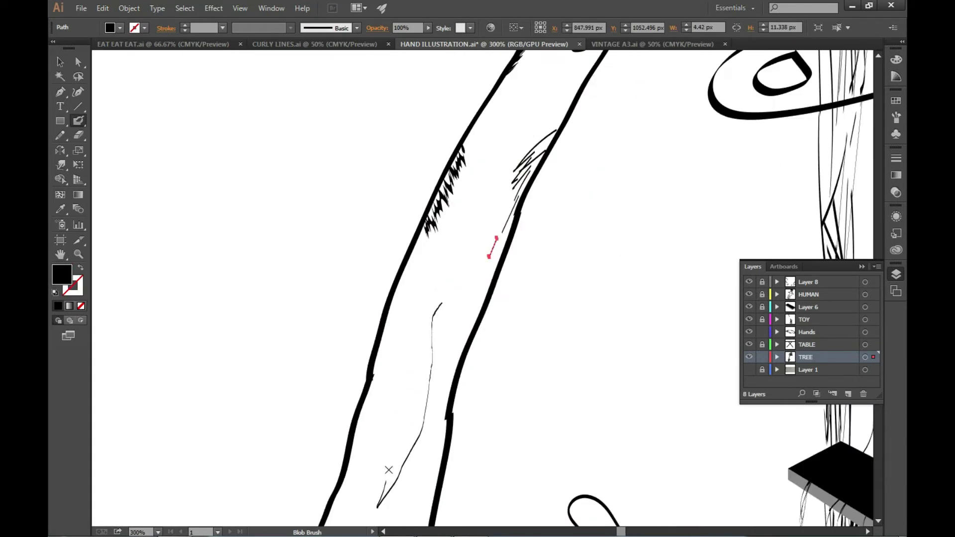
{"action": "scroll", "coordinate": [275, 433], "scroll_direction": "down", "scroll_amount": 1}
{"action": "key", "text": "v"}
{"action": "scroll", "coordinate": [460, 222], "scroll_direction": "down", "scroll_amount": 5}
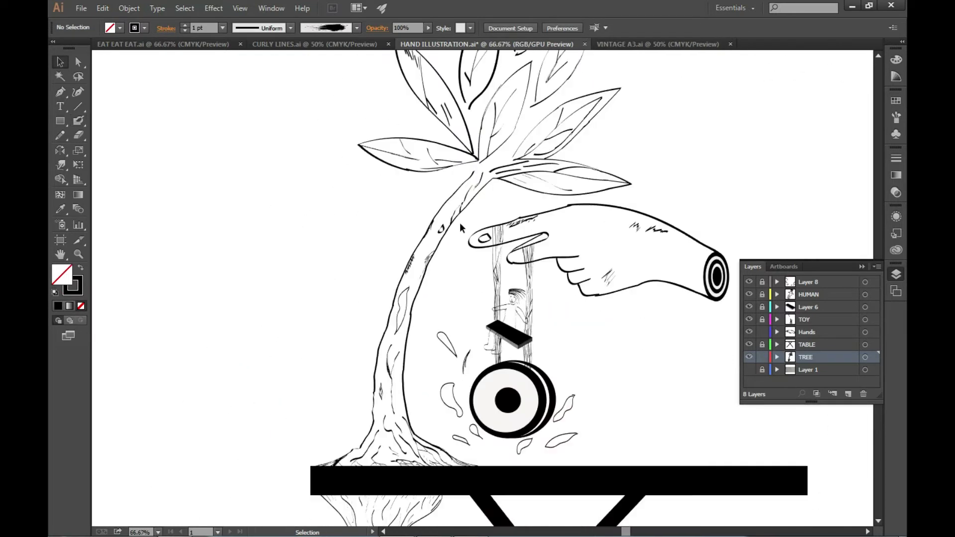
{"action": "scroll", "coordinate": [653, 217], "scroll_direction": "up", "scroll_amount": 3}
{"action": "scroll", "coordinate": [536, 236], "scroll_direction": "up", "scroll_amount": 3}
{"action": "key", "text": "shift+b"}
{"action": "scroll", "coordinate": [537, 235], "scroll_direction": "up", "scroll_amount": 2}
{"action": "left_click_drag", "start_coordinate": [407, 271], "coordinate": [587, 319]}
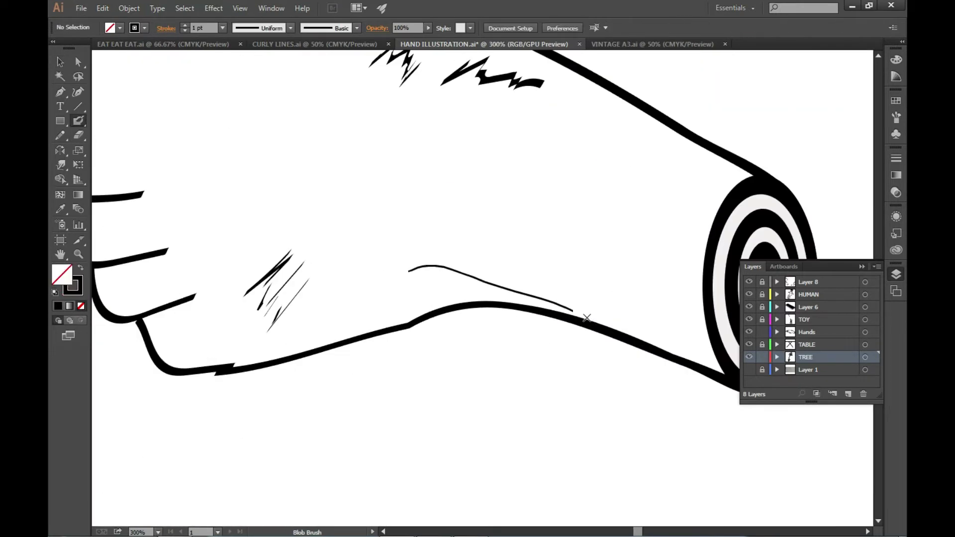
{"action": "left_click_drag", "start_coordinate": [353, 300], "coordinate": [480, 291]}
- Add two more thin crease strokes on the hand near the ringed wrist
{"action": "scroll", "coordinate": [516, 360], "scroll_direction": "down", "scroll_amount": 3}
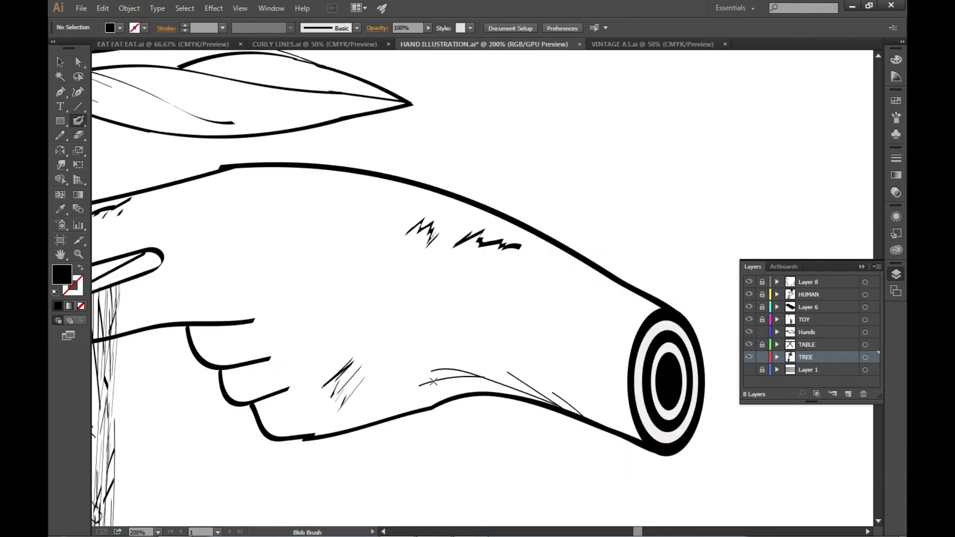
{"action": "scroll", "coordinate": [542, 290], "scroll_direction": "up", "scroll_amount": 1}
{"action": "scroll", "coordinate": [542, 290], "scroll_direction": "up", "scroll_amount": 2}
{"action": "left_click_drag", "start_coordinate": [554, 218], "coordinate": [597, 278]}
{"action": "left_click_drag", "start_coordinate": [604, 251], "coordinate": [620, 306]}
- Inspect the hand outline and a small stroke's points, then make the TREE layer active
{"action": "left_click", "coordinate": [581, 357]}
{"action": "double_click", "coordinate": [640, 318]}
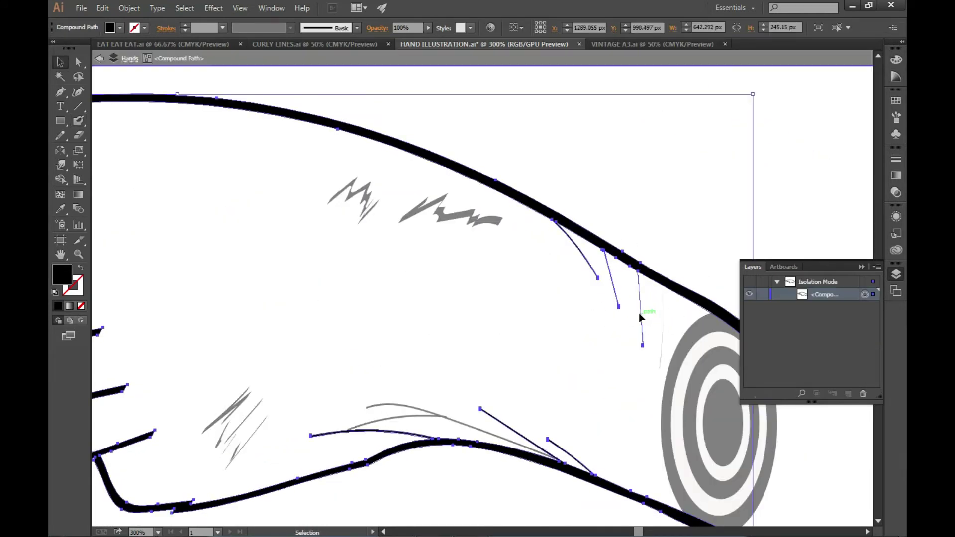
{"action": "key", "text": "Escape"}
{"action": "key", "text": "a"}
{"action": "key", "text": "ctrl+minus"}
{"action": "key", "text": "ctrl+minus"}
{"action": "key", "text": "ctrl+minus"}
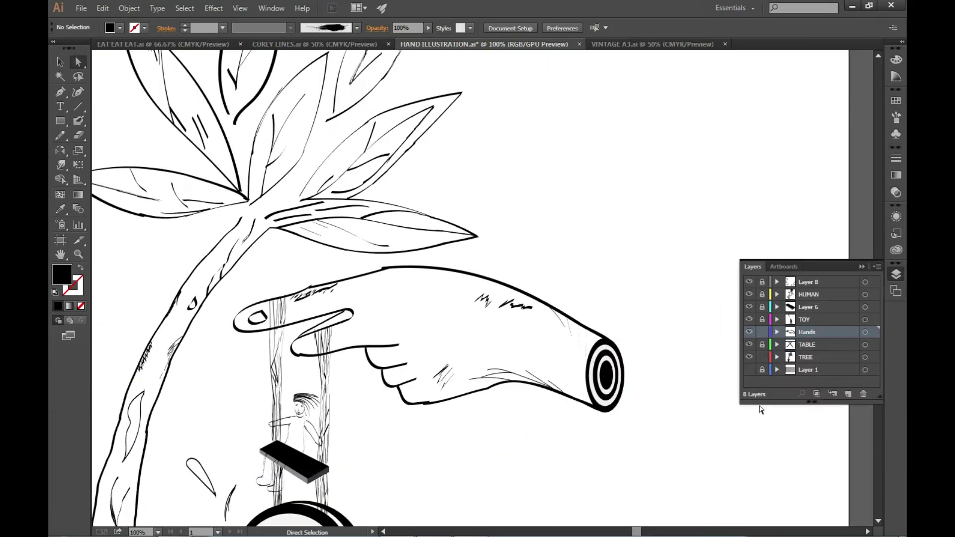
{"action": "scroll", "coordinate": [405, 299], "scroll_direction": "up", "scroll_amount": 2}
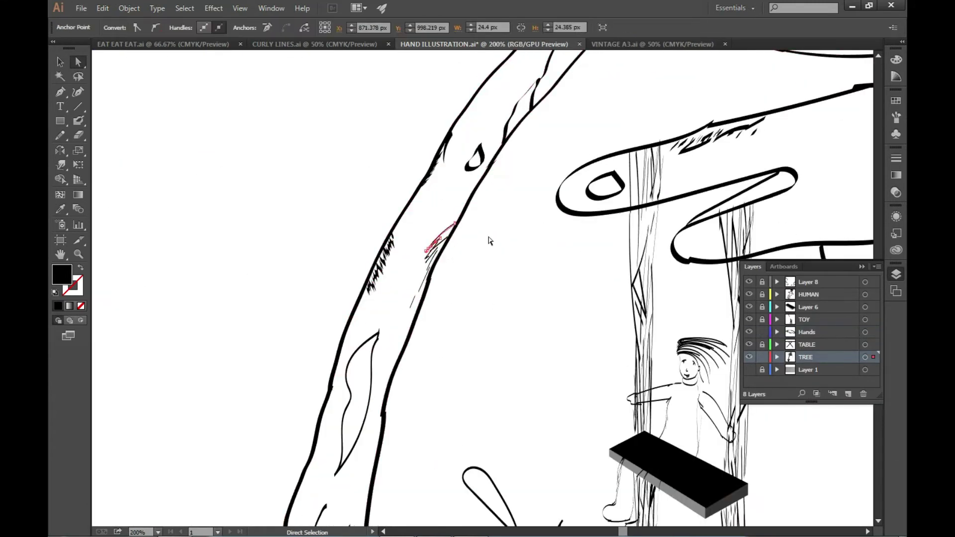
{"action": "left_click", "coordinate": [587, 229]}
{"action": "scroll", "coordinate": [587, 230], "scroll_direction": "down", "scroll_amount": 4}
{"action": "scroll", "coordinate": [384, 341], "scroll_direction": "up", "scroll_amount": 4}
{"action": "left_click", "coordinate": [384, 341]}
- Swap the fill and stroke colours
{"action": "scroll", "coordinate": [384, 342], "scroll_direction": "down", "scroll_amount": 3}
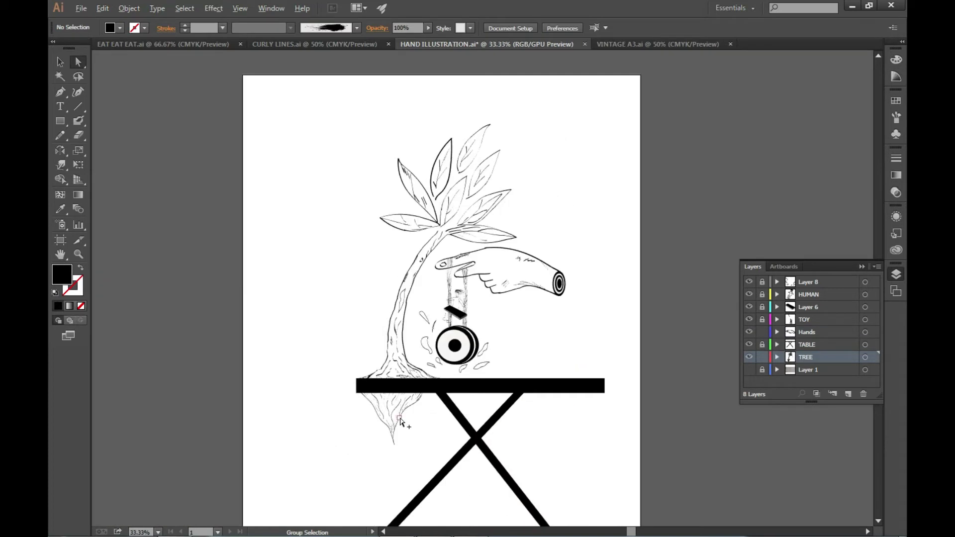
{"action": "scroll", "coordinate": [348, 364], "scroll_direction": "up", "scroll_amount": 4}
{"action": "key", "text": "shift+x"}
{"action": "scroll", "coordinate": [349, 365], "scroll_direction": "down", "scroll_amount": 2}
{"action": "scroll", "coordinate": [496, 352], "scroll_direction": "down", "scroll_amount": 4}
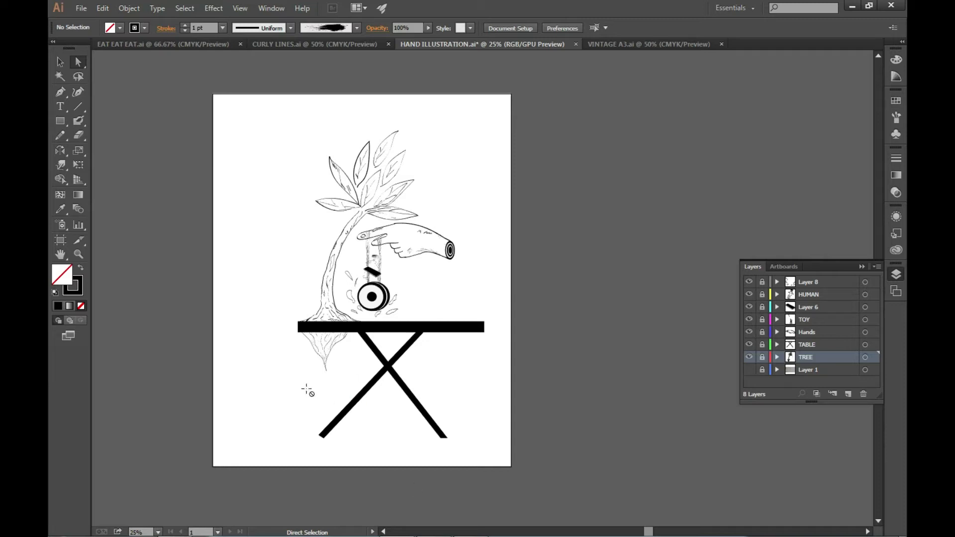
{"action": "scroll", "coordinate": [307, 391], "scroll_direction": "up", "scroll_amount": 3}
- Reposition the bottom end points of both X-table legs
{"action": "left_click", "coordinate": [762, 344]}
{"action": "left_click_drag", "start_coordinate": [244, 476], "coordinate": [238, 473]}
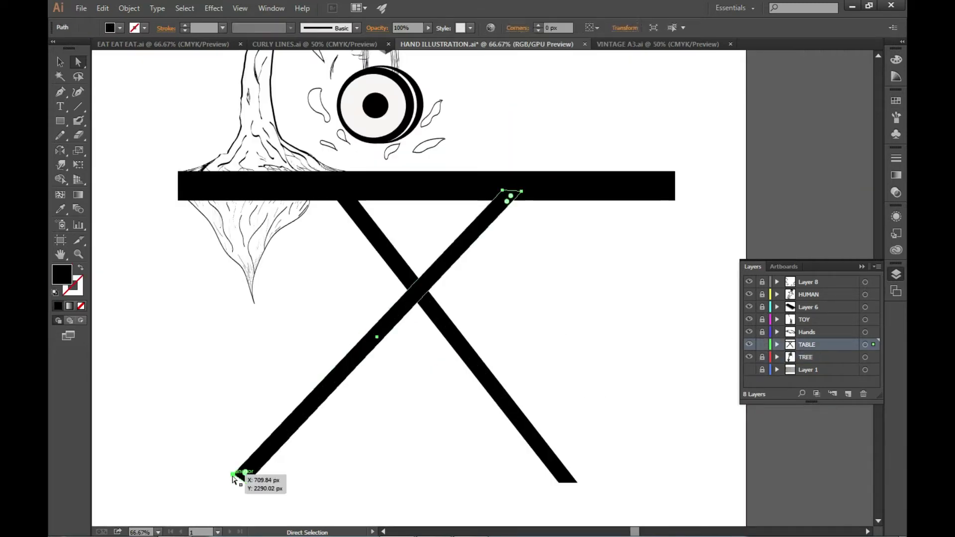
{"action": "scroll", "coordinate": [628, 134], "scroll_direction": "down", "scroll_amount": 1}
{"action": "left_click_drag", "start_coordinate": [567, 440], "coordinate": [559, 438]}
{"action": "scroll", "coordinate": [602, 410], "scroll_direction": "down", "scroll_amount": 3}
{"action": "scroll", "coordinate": [601, 411], "scroll_direction": "up", "scroll_amount": 1}
- Save the illustration, lock the TABLE layer and unlock the TREE layer
{"action": "key", "text": "ctrl+s"}
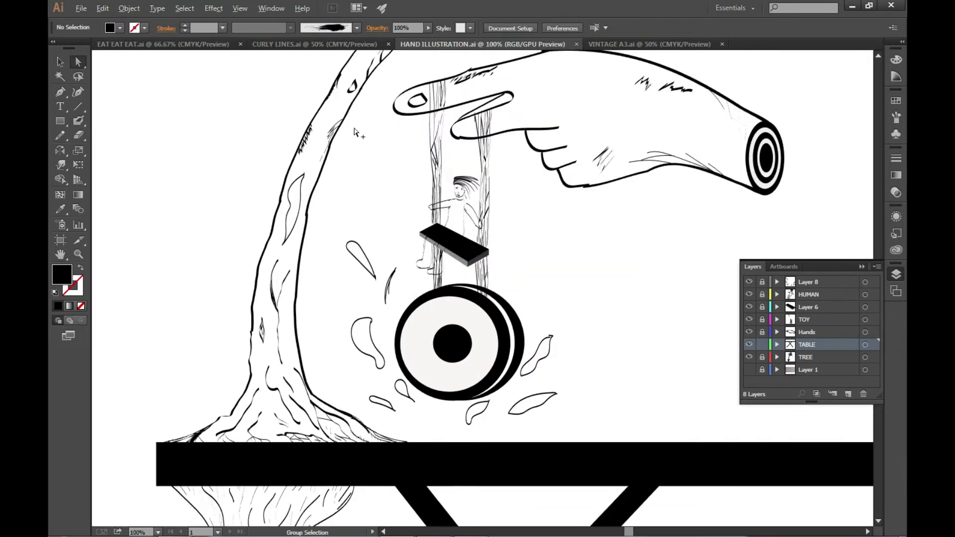
{"action": "scroll", "coordinate": [711, 138], "scroll_direction": "down", "scroll_amount": 1}
{"action": "left_click", "coordinate": [762, 344]}
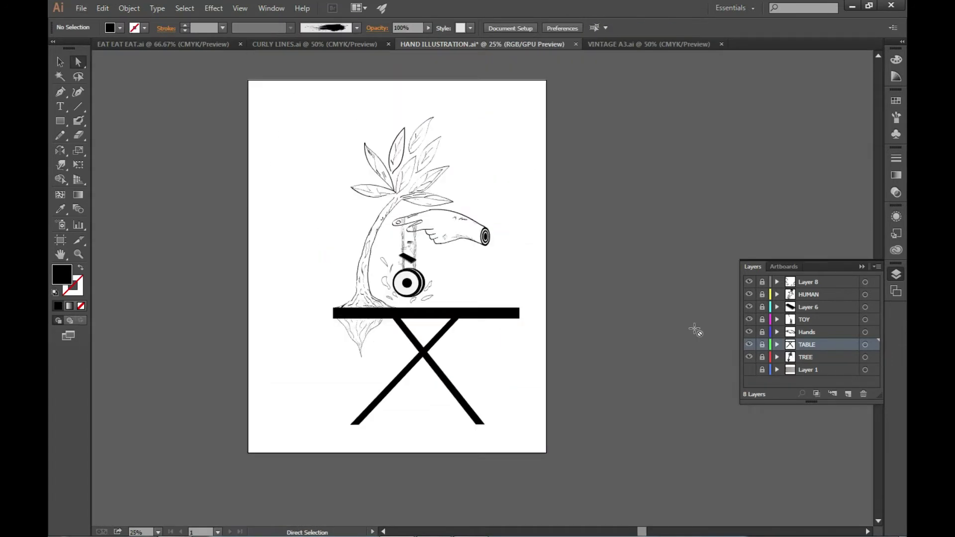
{"action": "key", "text": "ctrl+1"}
{"action": "left_click", "coordinate": [762, 357]}
- Check the eraser settings, then set the fill colour to red
{"action": "key", "text": "ctrl+minus"}
{"action": "key", "text": "ctrl+minus"}
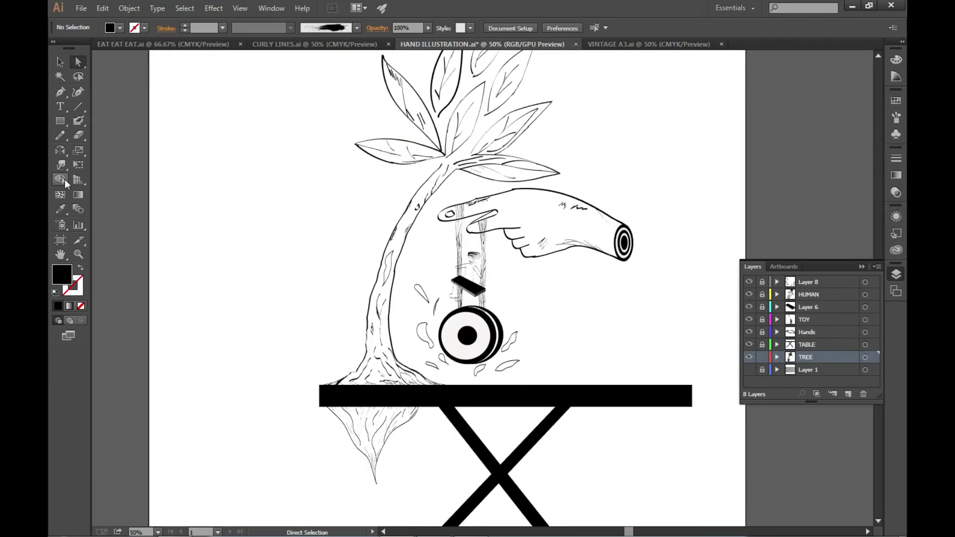
{"action": "double_click", "coordinate": [78, 135]}
{"action": "left_click", "coordinate": [597, 342]}
{"action": "double_click", "coordinate": [68, 276]}
{"action": "left_click_drag", "start_coordinate": [494, 343], "coordinate": [501, 337]}
{"action": "left_click", "coordinate": [465, 204]}
- Zoom in on the swing area and set the fill colour back to black (000000)
{"action": "key", "text": "Return"}
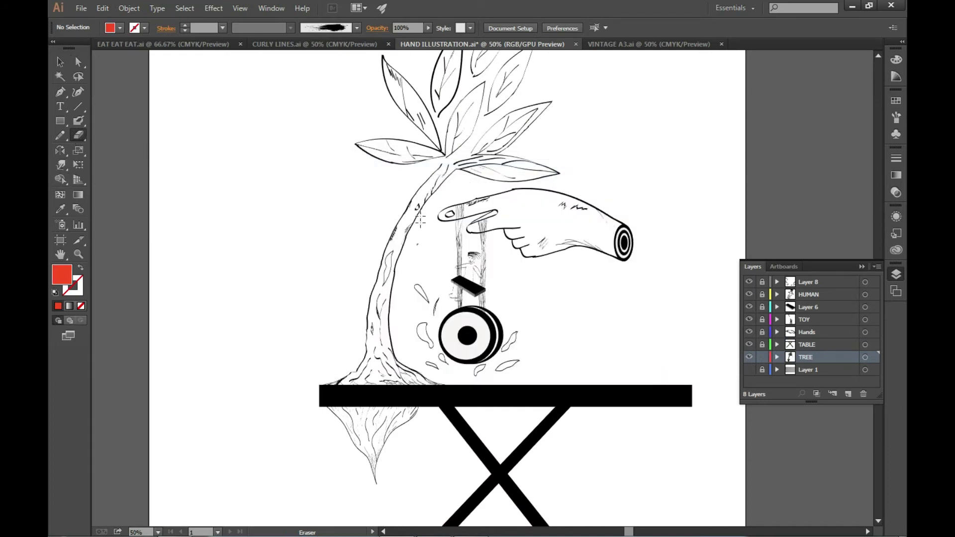
{"action": "key", "text": "ctrl+plus"}
{"action": "key", "text": "ctrl+plus"}
{"action": "key", "text": "ctrl+plus"}
{"action": "double_click", "coordinate": [63, 274]}
{"action": "type", "text": "000000"}
{"action": "key", "text": "Return"}
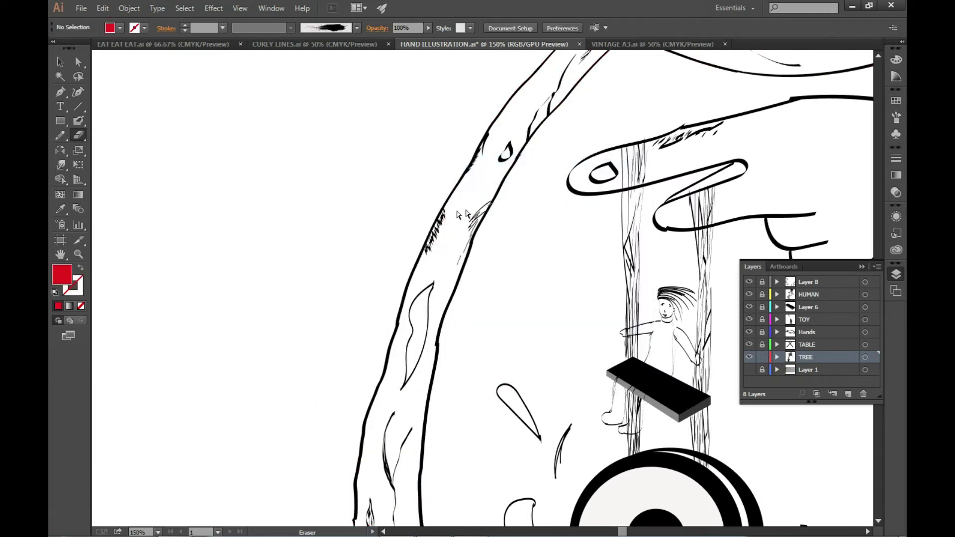
{"action": "key", "text": "v"}
- Lock the TREE layer, draw a red background rectangle over the artboard, then undo it
{"action": "key", "text": "ctrl+minus"}
{"action": "key", "text": "ctrl+minus"}
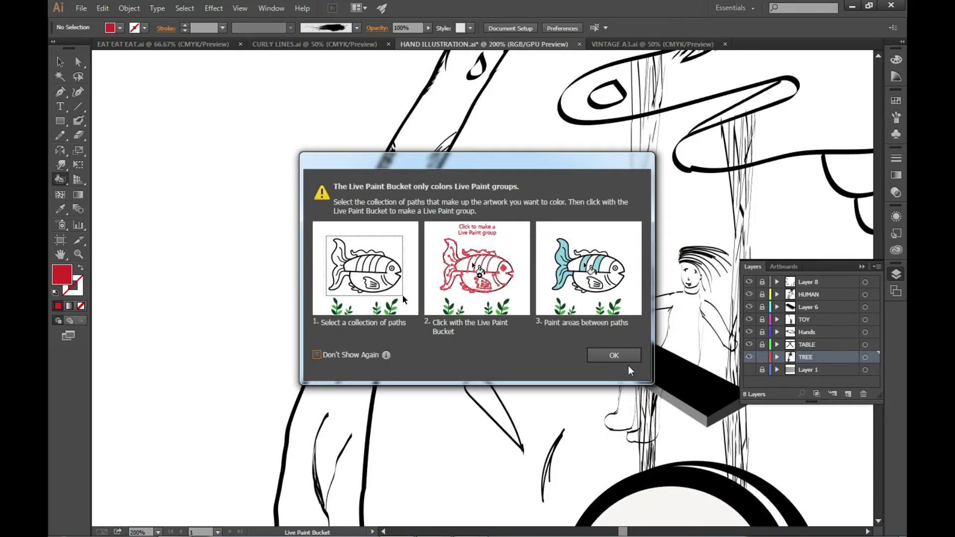
{"action": "key", "text": "ctrl+0"}
{"action": "left_click", "coordinate": [762, 357]}
{"action": "left_click_drag", "start_coordinate": [825, 383], "coordinate": [804, 387]}
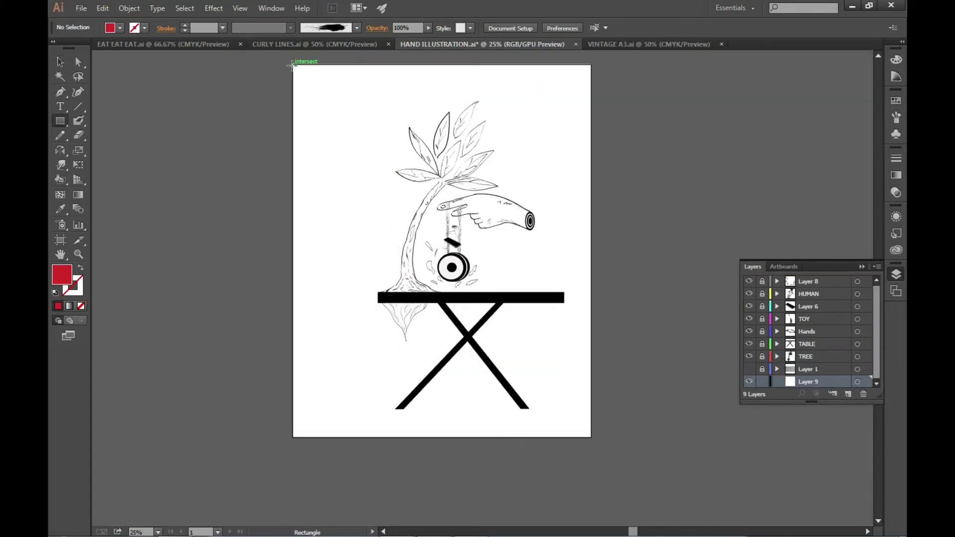
{"action": "key", "text": "ctrl+z"}
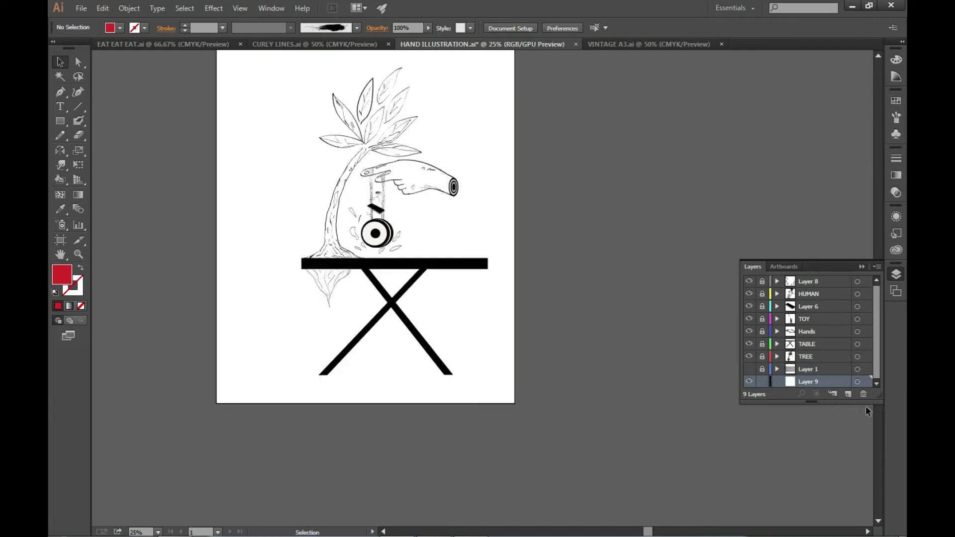
- Paint a stroke joining the lower branch to the branch junction, then deselect it
{"action": "key", "text": "ctrl+plus"}
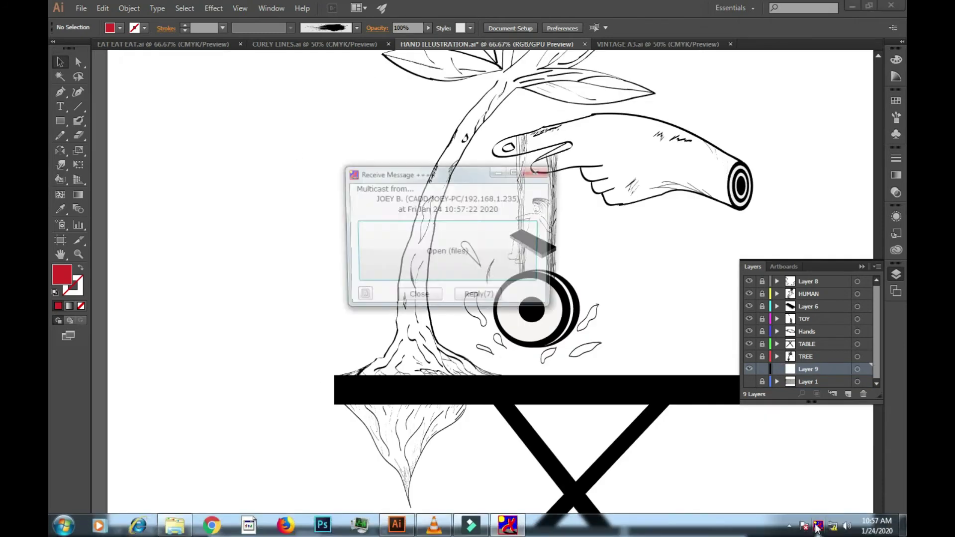
{"action": "key", "text": "ctrl+1"}
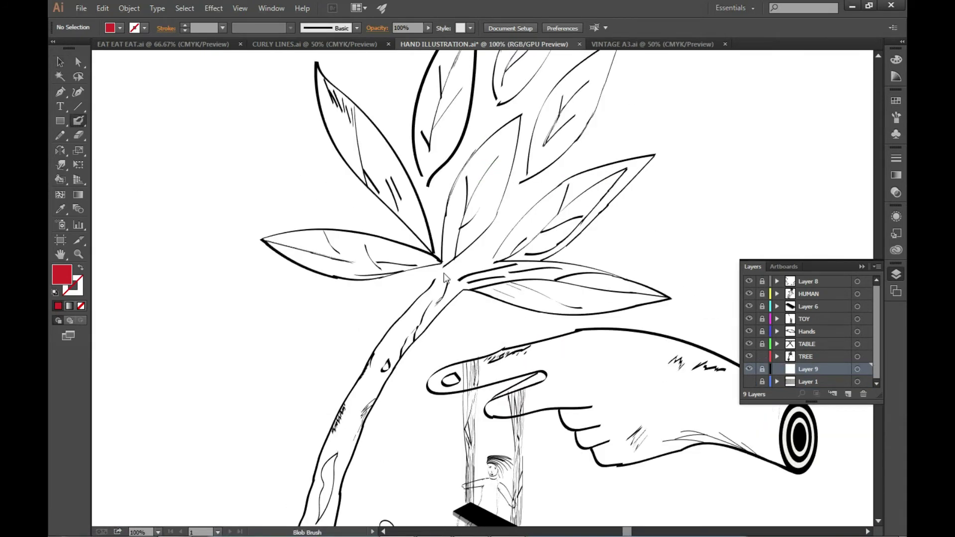
{"action": "key", "text": "ctrl+plus"}
{"action": "key", "text": "ctrl+plus"}
{"action": "key", "text": "ctrl+plus"}
{"action": "left_click_drag", "start_coordinate": [456, 304], "coordinate": [492, 248]}
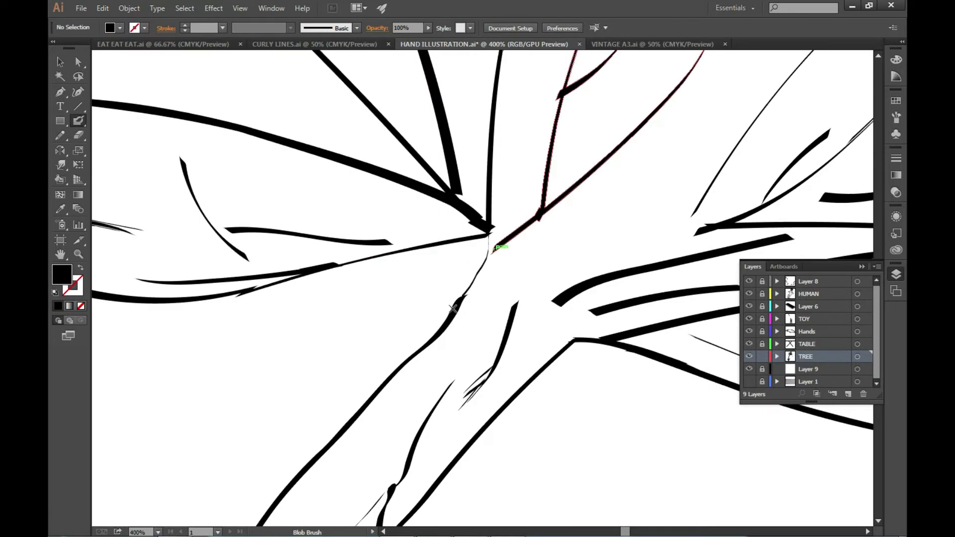
{"action": "key", "text": "ctrl+plus"}
{"action": "key", "text": "ctrl+plus"}
{"action": "key", "text": "ctrl+shift+a"}
- Select all the tree artwork, briefly switch to the Live Paint Bucket, then deselect
{"action": "key", "text": "ctrl+plus"}
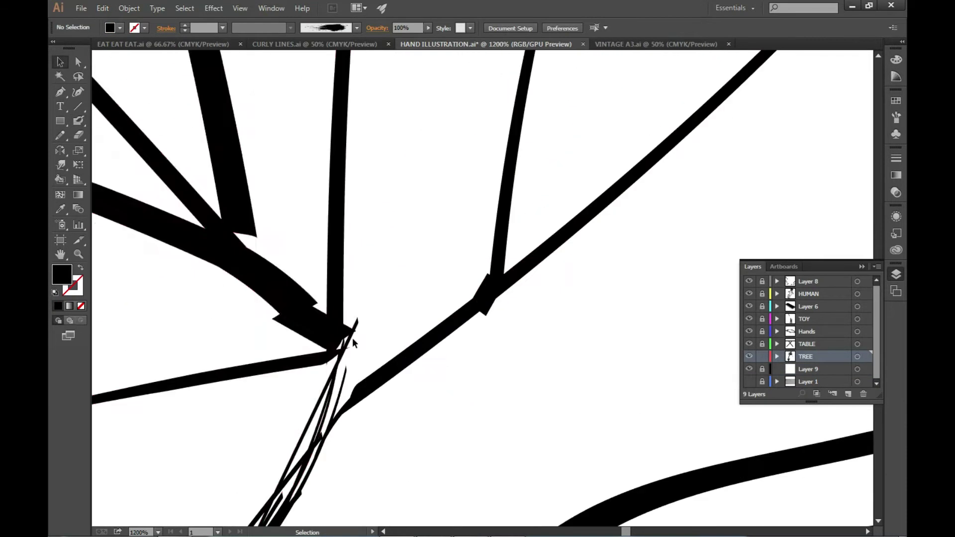
{"action": "key", "text": "ctrl+minus"}
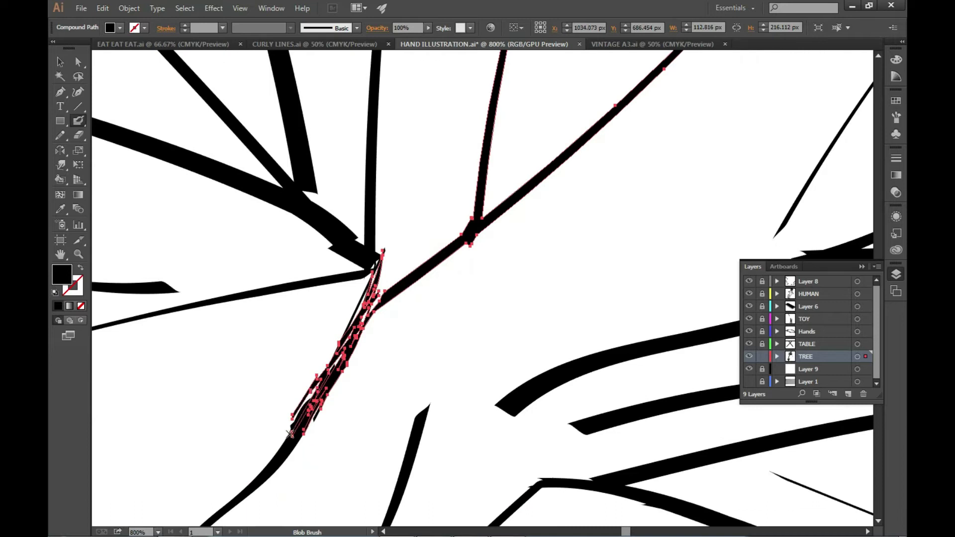
{"action": "key", "text": "ctrl+0"}
{"action": "key", "text": "ctrl+plus"}
{"action": "key", "text": "ctrl+a"}
{"action": "key", "text": "k"}
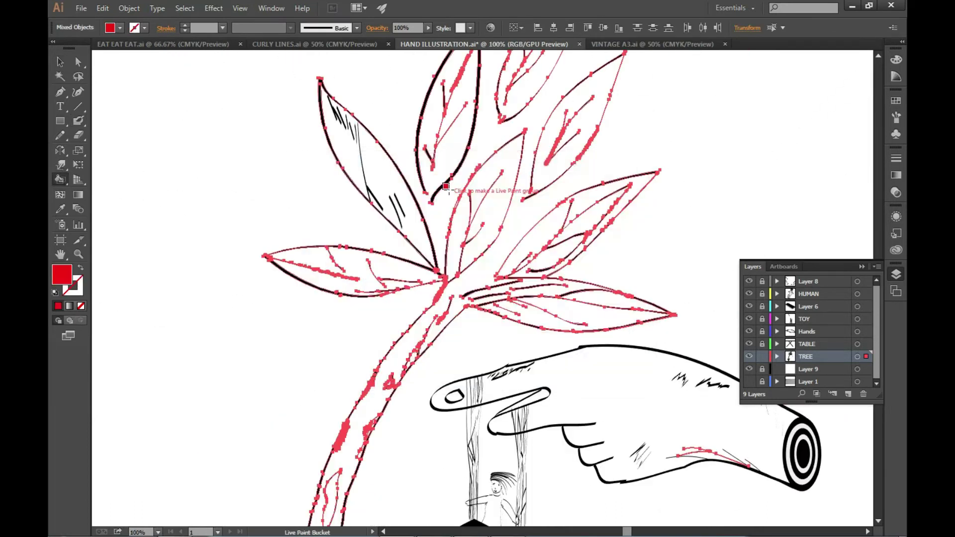
{"action": "key", "text": "v"}
{"action": "key", "text": "ctrl+shift+a"}
- Zoom in on the trunk and close the fill colour chooser unchanged, then find the Blob Brush
{"action": "key", "text": "ctrl+minus"}
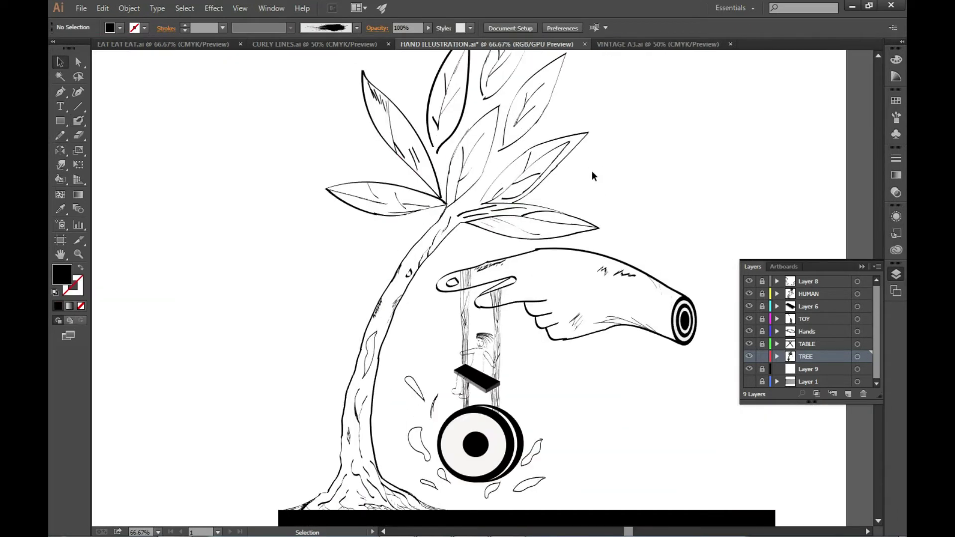
{"action": "key", "text": "ctrl+plus"}
{"action": "key", "text": "ctrl+plus"}
{"action": "double_click", "coordinate": [62, 274]}
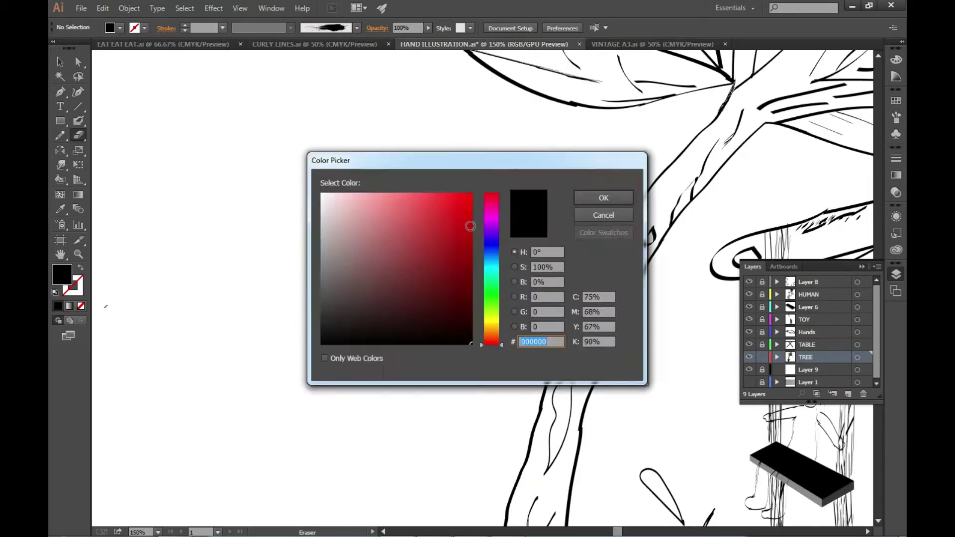
{"action": "key", "text": "Escape"}
{"action": "left_click", "coordinate": [79, 134]}
{"action": "left_click_drag", "start_coordinate": [78, 120], "coordinate": [102, 142]}
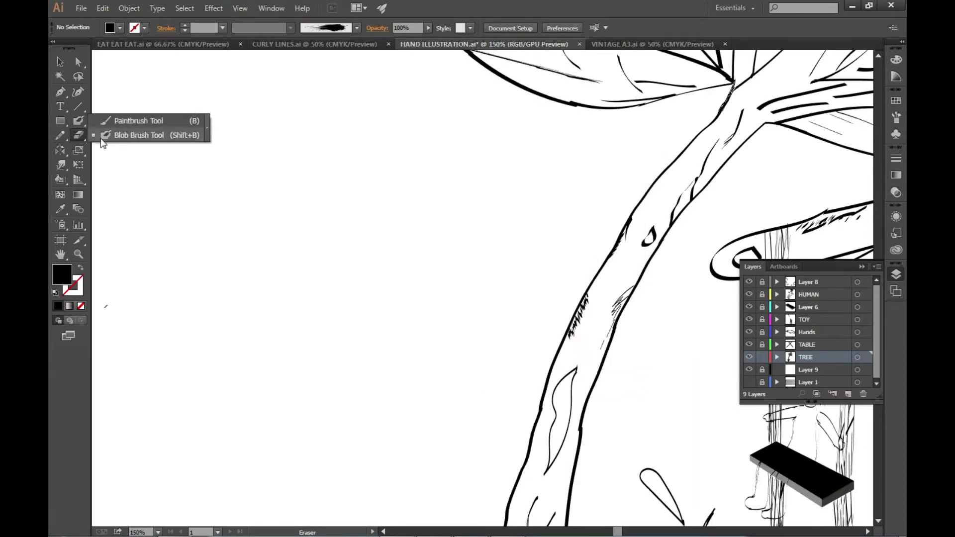
{"action": "left_click", "coordinate": [59, 180]}
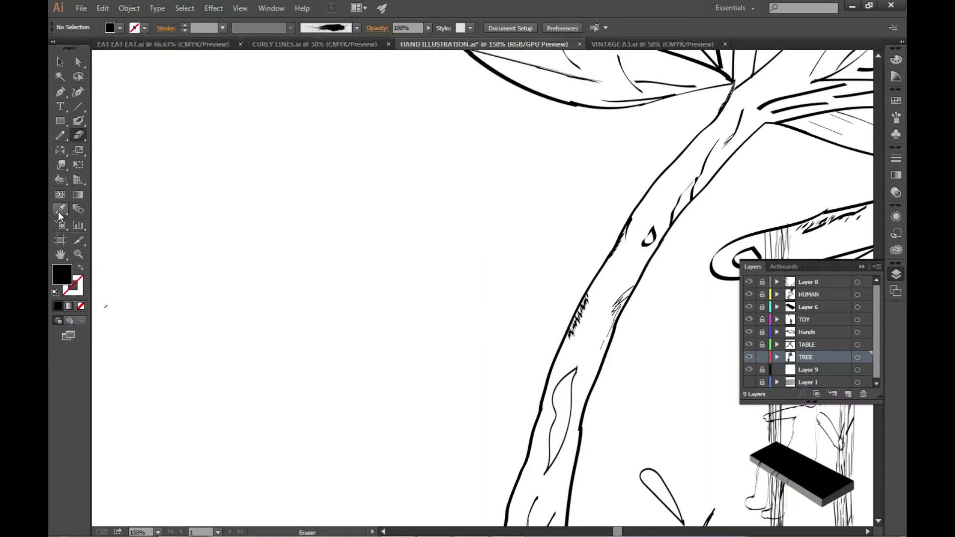
- Switch to the Blob Brush and zoom in on the leaves
{"action": "key", "text": "ctrl+0"}
{"action": "key", "text": "shift+b"}
{"action": "scroll", "coordinate": [404, 170], "scroll_direction": "up", "scroll_amount": 4}
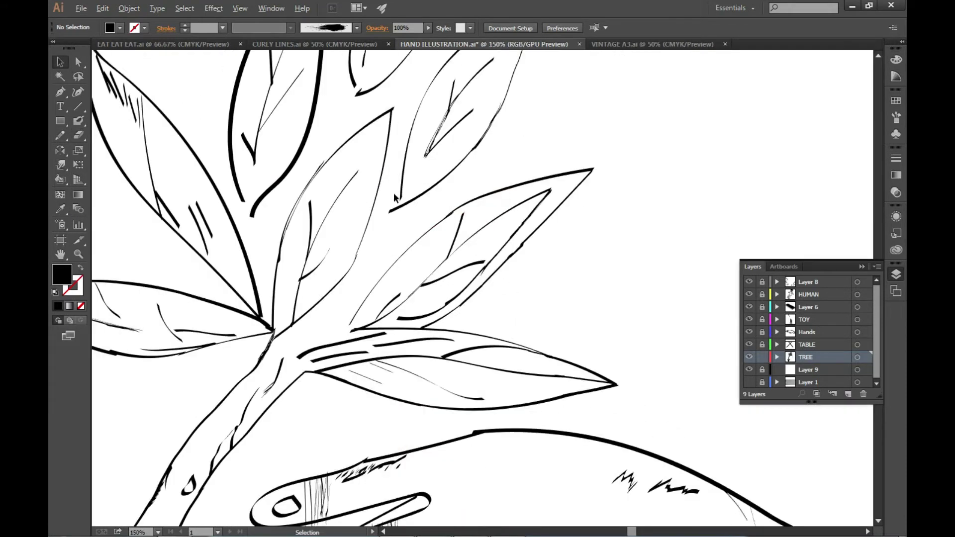
{"action": "scroll", "coordinate": [222, 385], "scroll_direction": "up", "scroll_amount": 3}
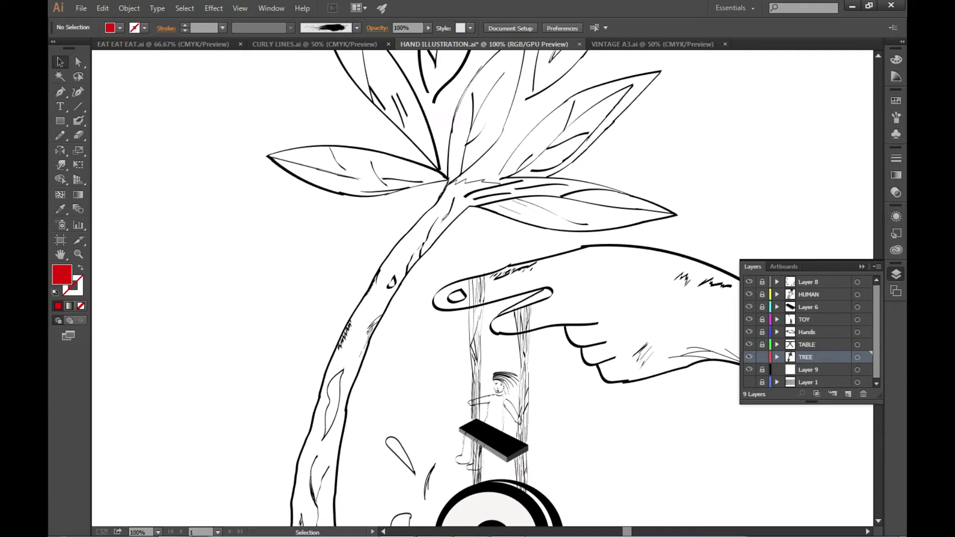
- Rename the top layer to LAYOUT and save the illustration
{"action": "right_click", "coordinate": [788, 463]}
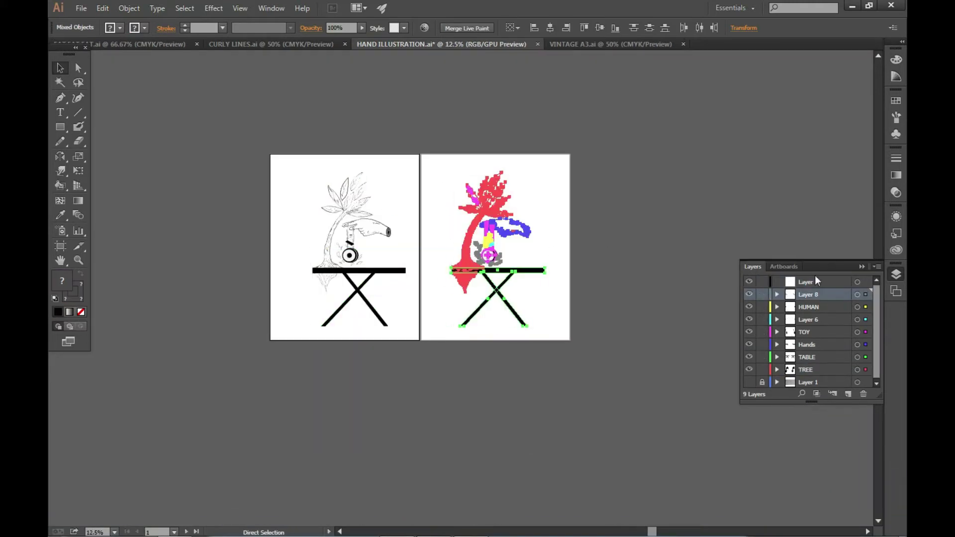
{"action": "type", "text": "LAYOUT"}
{"action": "key", "text": "Return"}
{"action": "key", "text": "ctrl+plus"}
{"action": "key", "text": "ctrl+plus"}
{"action": "key", "text": "ctrl+s"}
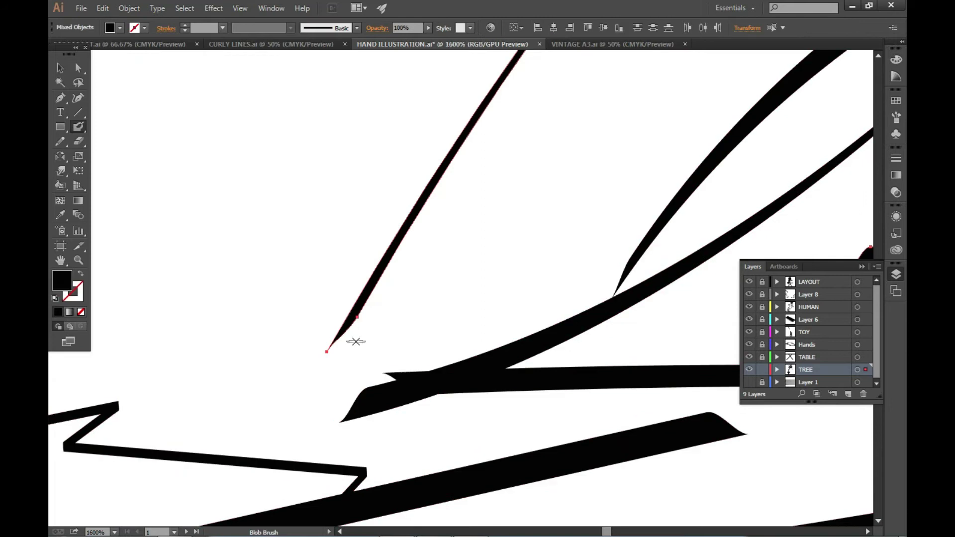
- Apply the brush settings and paint a Blob Brush stroke thickening the branch junction
{"action": "left_click", "coordinate": [552, 432]}
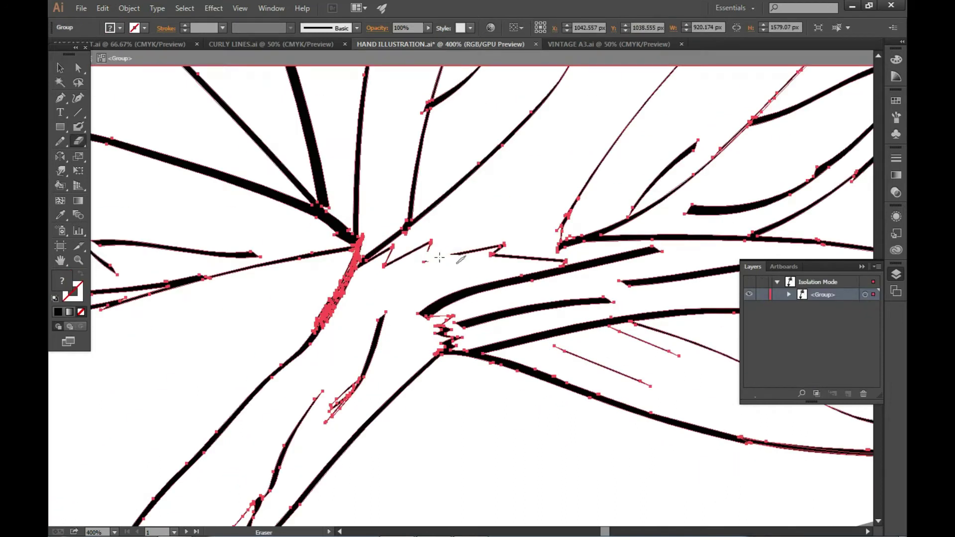
{"action": "scroll", "coordinate": [422, 259], "scroll_direction": "up", "scroll_amount": 3}
{"action": "scroll", "coordinate": [357, 265], "scroll_direction": "down", "scroll_amount": 1}
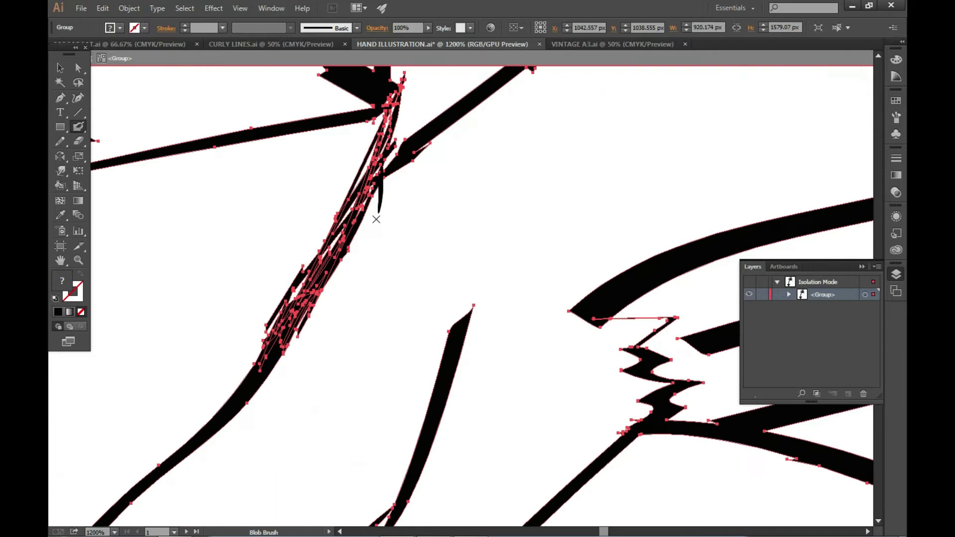
{"action": "scroll", "coordinate": [485, 269], "scroll_direction": "up", "scroll_amount": 2}
{"action": "key", "text": "shift+b"}
{"action": "left_click_drag", "start_coordinate": [485, 269], "coordinate": [503, 327]}
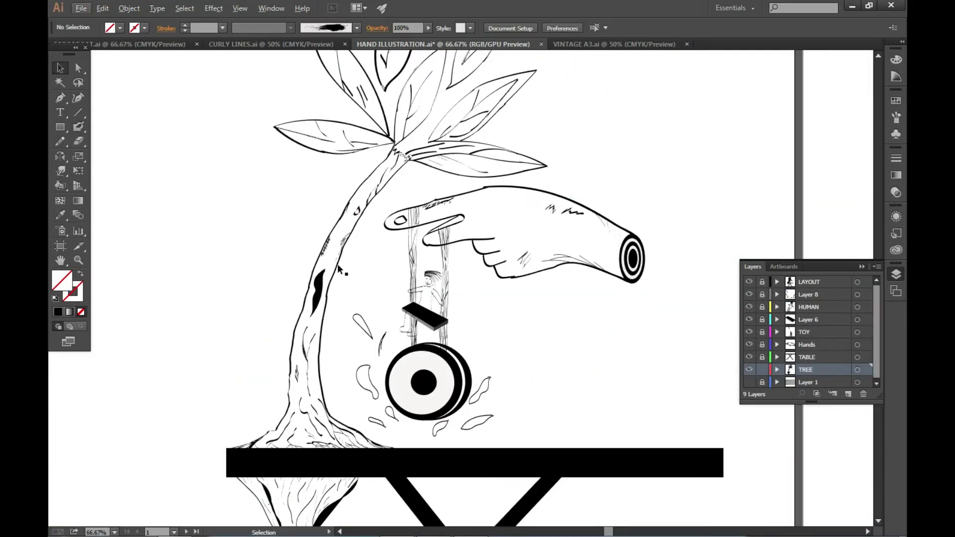
- Zoom in on the trunk, select the tree group and open the fill colour chooser
{"action": "key", "text": "ctrl+shift+a"}
{"action": "key", "text": "ctrl+plus"}
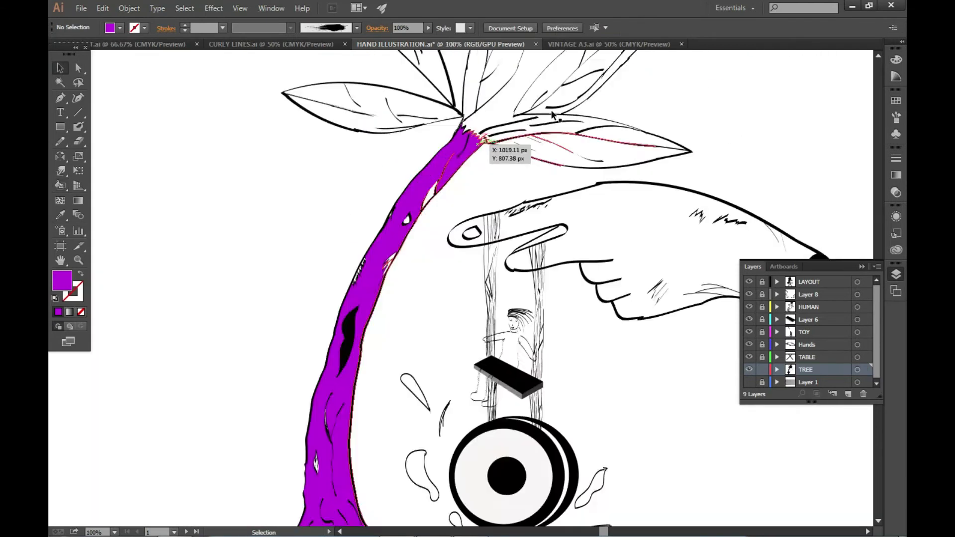
{"action": "key", "text": "ctrl+plus"}
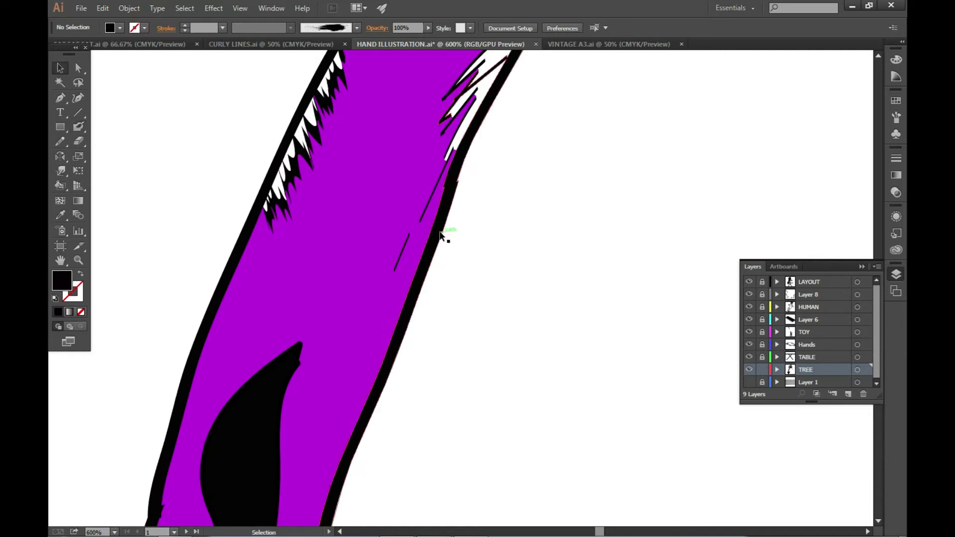
{"action": "left_click", "coordinate": [440, 233]}
{"action": "key", "text": "shift+b"}
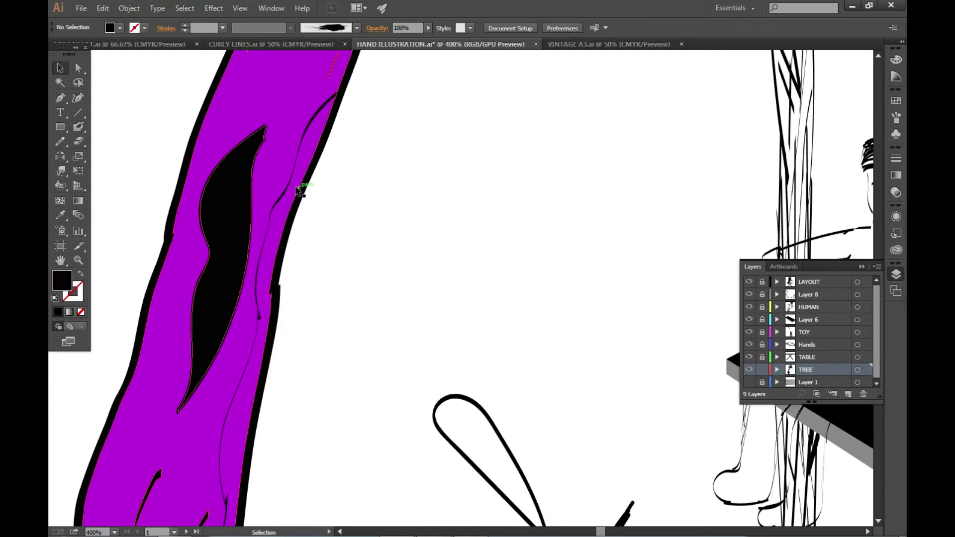
{"action": "double_click", "coordinate": [61, 280]}
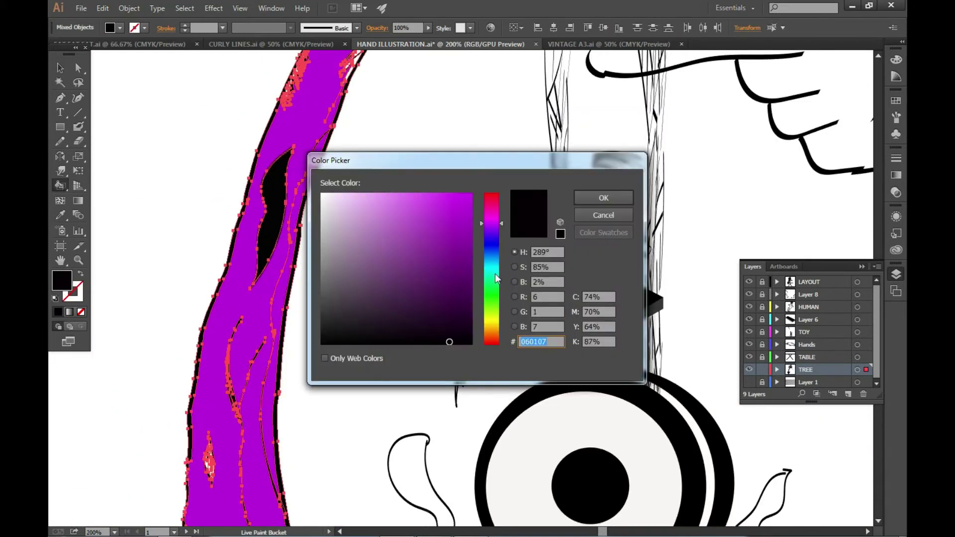
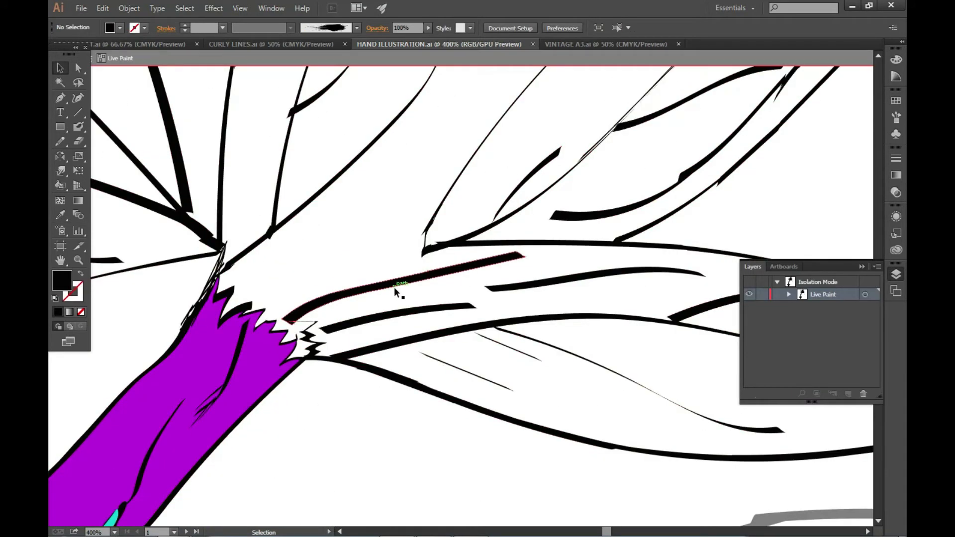
- Delete the unwanted stroke on the leaf and select the leaf vein stroke
{"action": "key", "text": "Delete"}
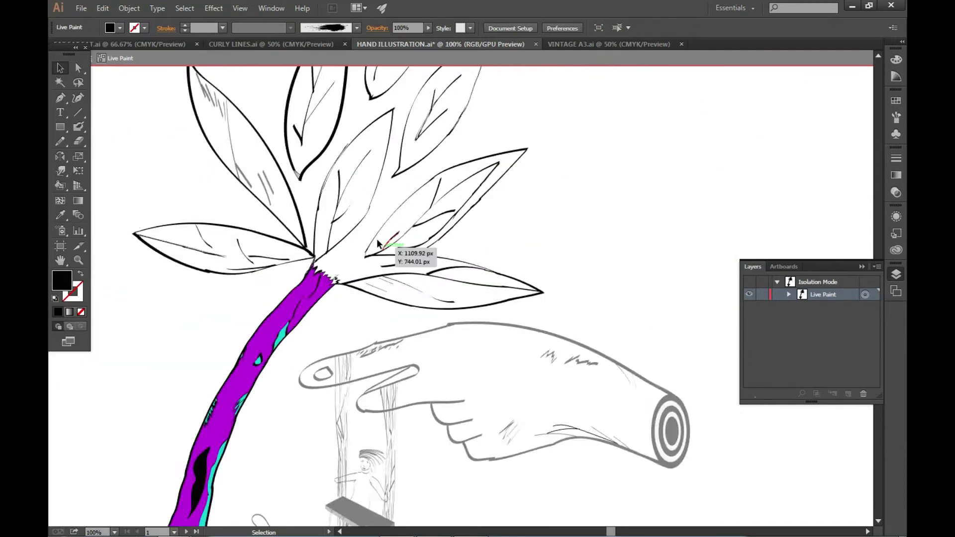
{"action": "key", "text": "v"}
{"action": "left_click", "coordinate": [370, 255]}
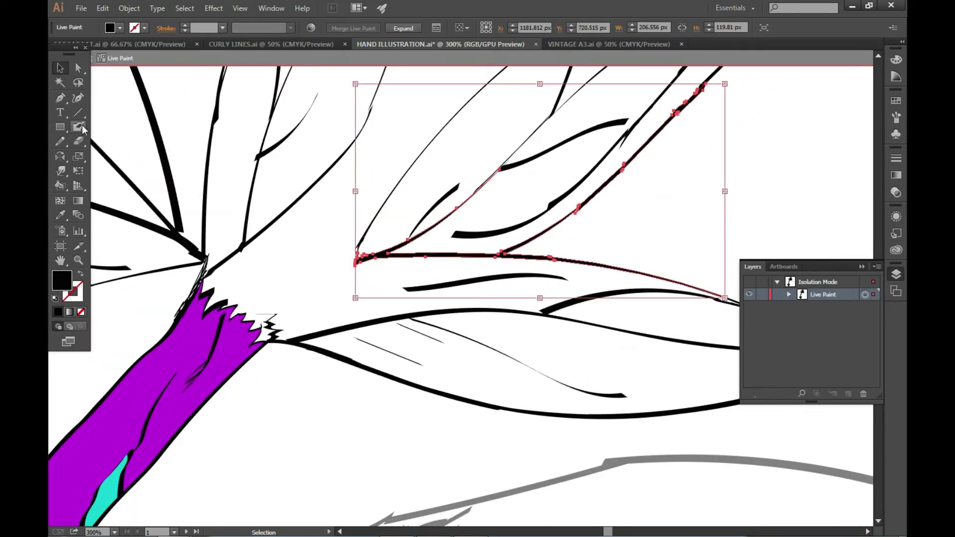
{"action": "key", "text": "v"}
{"action": "scroll", "coordinate": [322, 309], "scroll_direction": "down", "scroll_amount": 3}
{"action": "scroll", "coordinate": [607, 223], "scroll_direction": "up", "scroll_amount": 1}
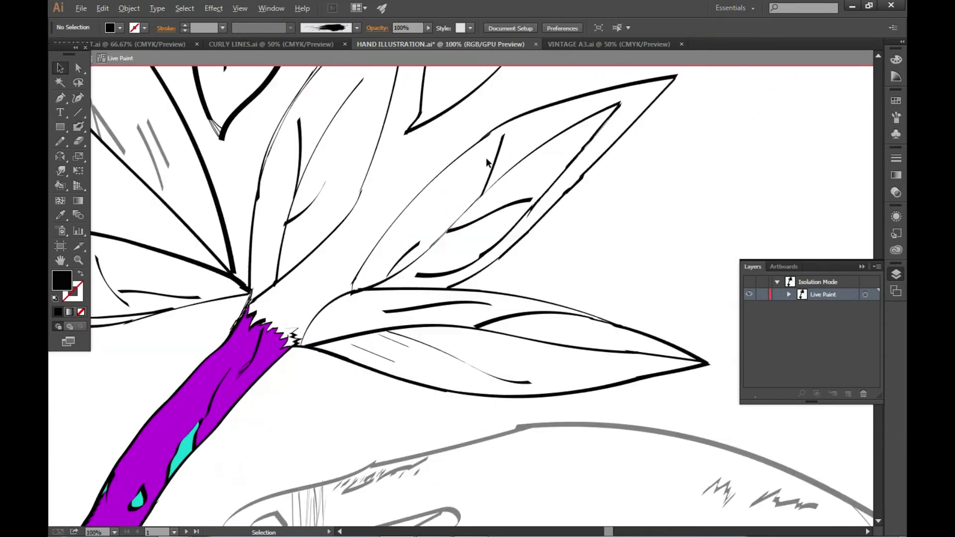
- Dab a small Blob Brush ink mark onto the leaf to touch it up
{"action": "key", "text": "shift+b"}
{"action": "scroll", "coordinate": [362, 268], "scroll_direction": "up", "scroll_amount": 2}
{"action": "scroll", "coordinate": [461, 249], "scroll_direction": "up", "scroll_amount": 1}
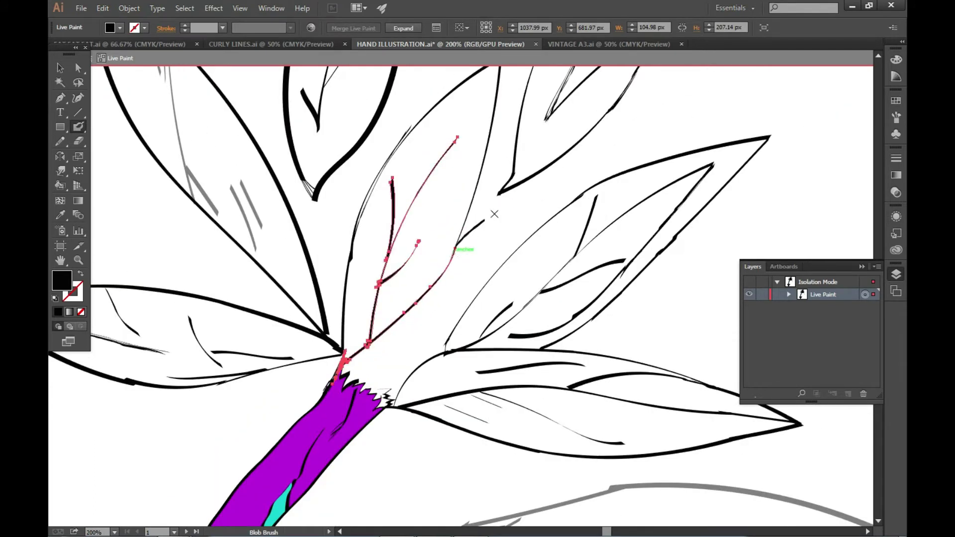
{"action": "left_click", "coordinate": [528, 254]}
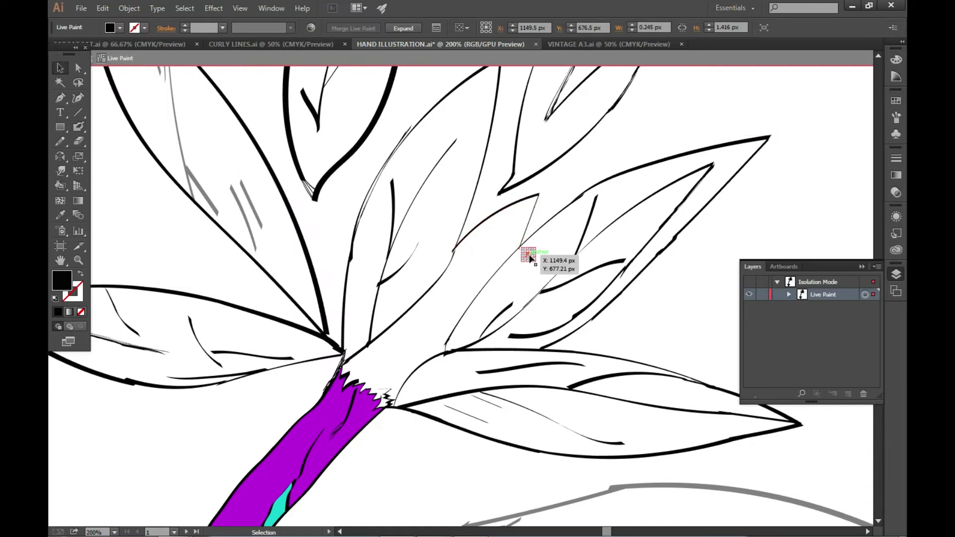
{"action": "key", "text": "v"}
{"action": "scroll", "coordinate": [650, 261], "scroll_direction": "down", "scroll_amount": 3}
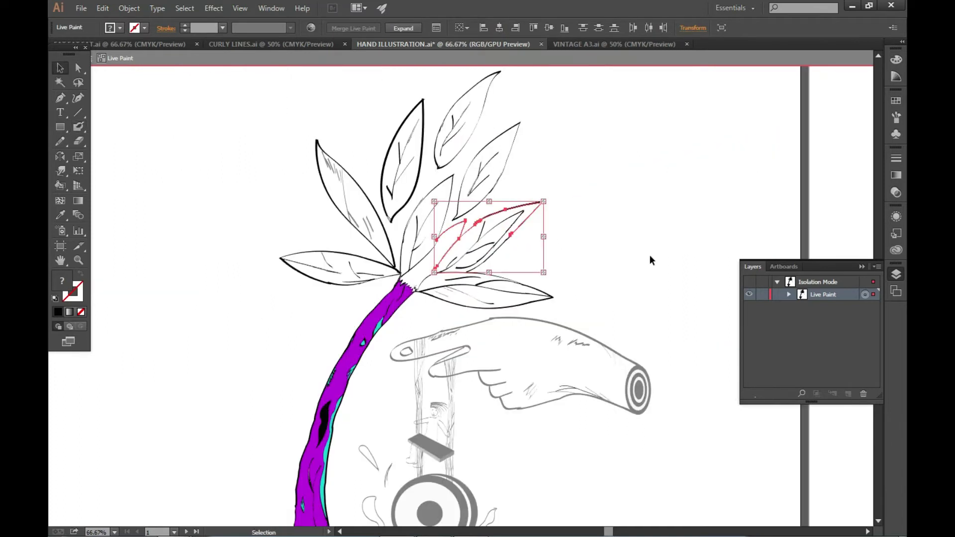
{"action": "scroll", "coordinate": [499, 269], "scroll_direction": "up", "scroll_amount": 5}
{"action": "scroll", "coordinate": [494, 259], "scroll_direction": "down", "scroll_amount": 3}
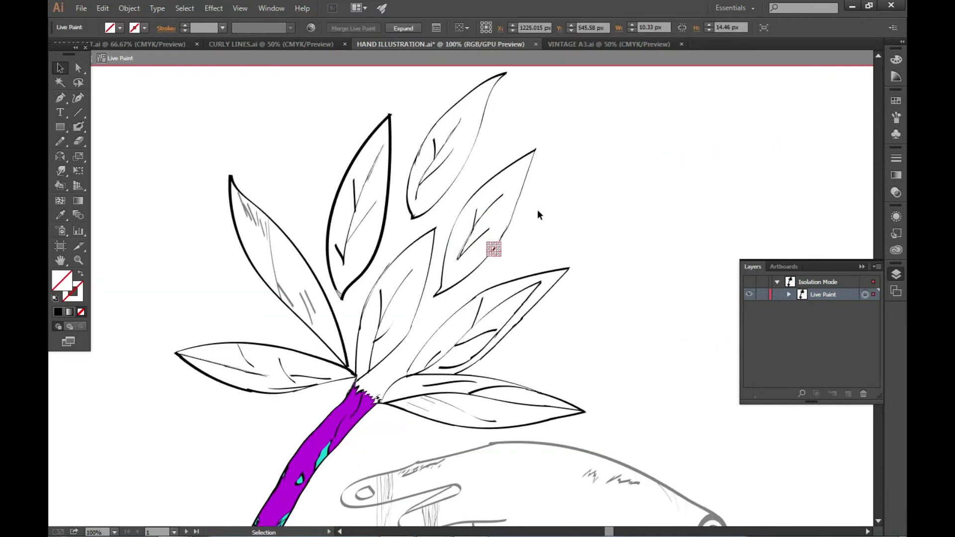
{"action": "scroll", "coordinate": [467, 239], "scroll_direction": "up", "scroll_amount": 3}
{"action": "scroll", "coordinate": [396, 144], "scroll_direction": "down", "scroll_amount": 4}
- Exit the tree's isolation mode and zoom out to view both artboards
{"action": "double_click", "coordinate": [503, 210]}
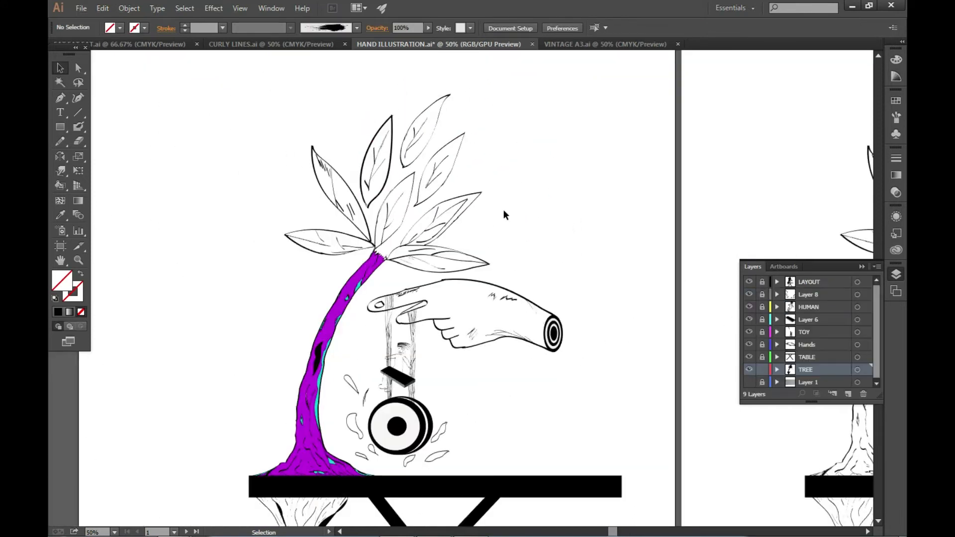
{"action": "scroll", "coordinate": [396, 266], "scroll_direction": "up", "scroll_amount": 4}
{"action": "scroll", "coordinate": [378, 335], "scroll_direction": "down", "scroll_amount": 2}
{"action": "scroll", "coordinate": [447, 323], "scroll_direction": "up", "scroll_amount": 1}
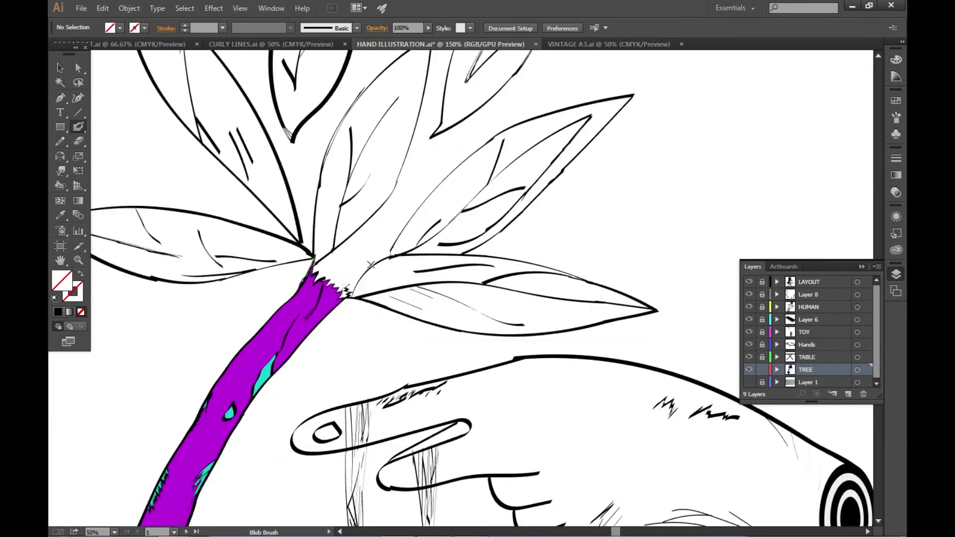
{"action": "scroll", "coordinate": [497, 319], "scroll_direction": "down", "scroll_amount": 1}
{"action": "scroll", "coordinate": [547, 317], "scroll_direction": "down", "scroll_amount": 1}
{"action": "scroll", "coordinate": [547, 317], "scroll_direction": "up", "scroll_amount": 3}
{"action": "scroll", "coordinate": [497, 274], "scroll_direction": "down", "scroll_amount": 5}
{"action": "scroll", "coordinate": [447, 224], "scroll_direction": "up", "scroll_amount": 3}
{"action": "scroll", "coordinate": [484, 197], "scroll_direction": "down", "scroll_amount": 3}
{"action": "key", "text": "v"}
{"action": "key", "text": "ctrl+a"}
{"action": "scroll", "coordinate": [483, 197], "scroll_direction": "up", "scroll_amount": 8}
{"action": "key", "text": "ctrl+shift+a"}
{"action": "scroll", "coordinate": [284, 294], "scroll_direction": "down", "scroll_amount": 1}
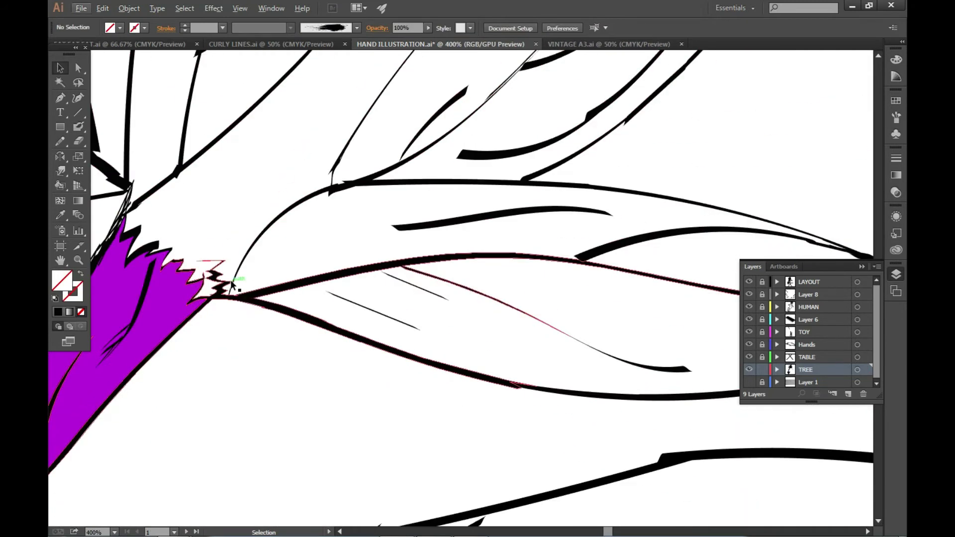
{"action": "scroll", "coordinate": [249, 248], "scroll_direction": "down", "scroll_amount": 1}
- Draw two zigzag Blob Brush marks where the leaves meet the purple trunk
{"action": "key", "text": "shift+b"}
{"action": "scroll", "coordinate": [337, 218], "scroll_direction": "up", "scroll_amount": 1}
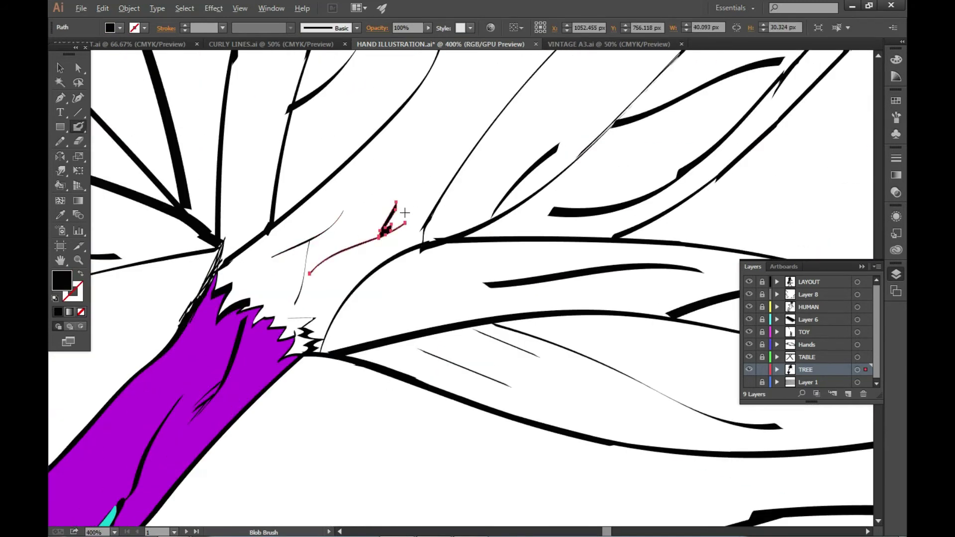
{"action": "scroll", "coordinate": [404, 213], "scroll_direction": "up", "scroll_amount": 1}
{"action": "key", "text": "v"}
{"action": "scroll", "coordinate": [319, 277], "scroll_direction": "down", "scroll_amount": 2}
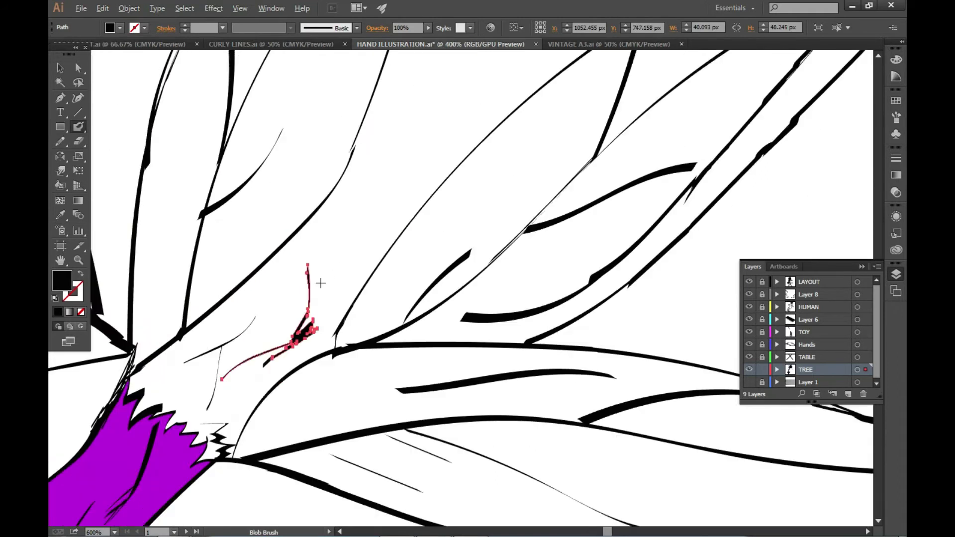
{"action": "scroll", "coordinate": [277, 319], "scroll_direction": "up", "scroll_amount": 1}
{"action": "left_click_drag", "start_coordinate": [277, 239], "coordinate": [300, 274]}
{"action": "scroll", "coordinate": [289, 361], "scroll_direction": "up", "scroll_amount": 1}
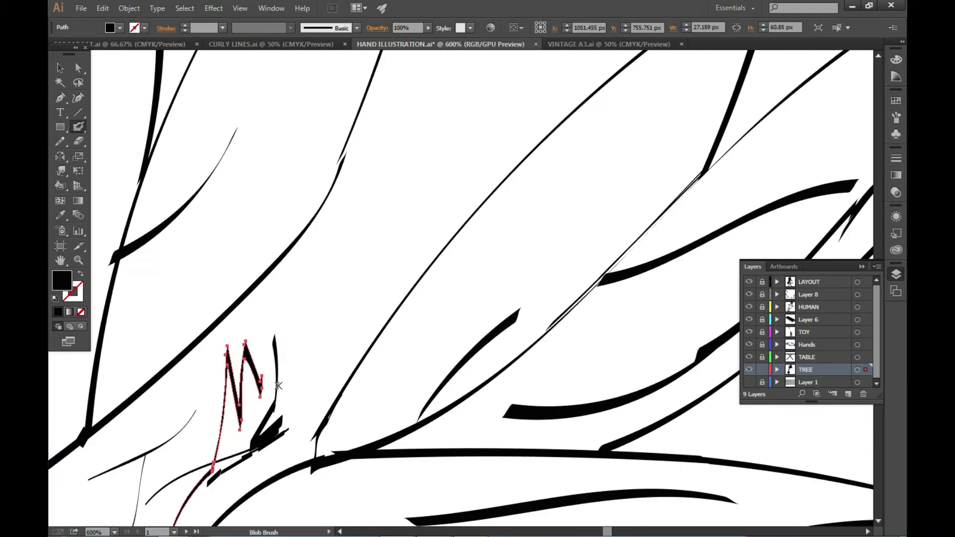
{"action": "scroll", "coordinate": [278, 386], "scroll_direction": "down", "scroll_amount": 2}
{"action": "mouse_move", "coordinate": [353, 287]}
{"action": "left_mouse_down"}
{"action": "mouse_move", "coordinate": [394, 251]}
{"action": "mouse_move", "coordinate": [356, 272]}
{"action": "left_mouse_up"}
{"action": "scroll", "coordinate": [378, 249], "scroll_direction": "up", "scroll_amount": 1}
{"action": "scroll", "coordinate": [377, 246], "scroll_direction": "up", "scroll_amount": 3}
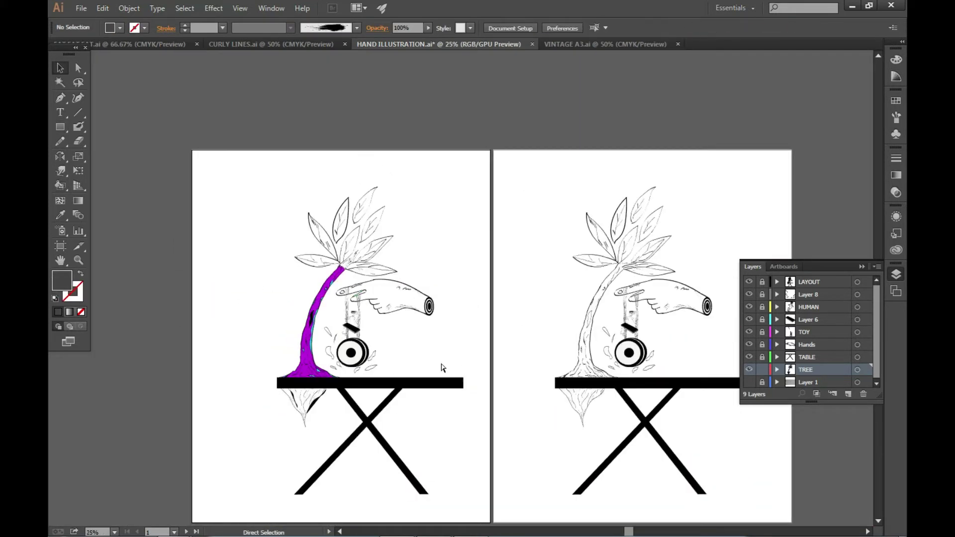
- Save the illustration and set the fill colour to purple
{"action": "key", "text": "ctrl+s"}
{"action": "left_click_drag", "start_coordinate": [529, 156], "coordinate": [562, 238]}
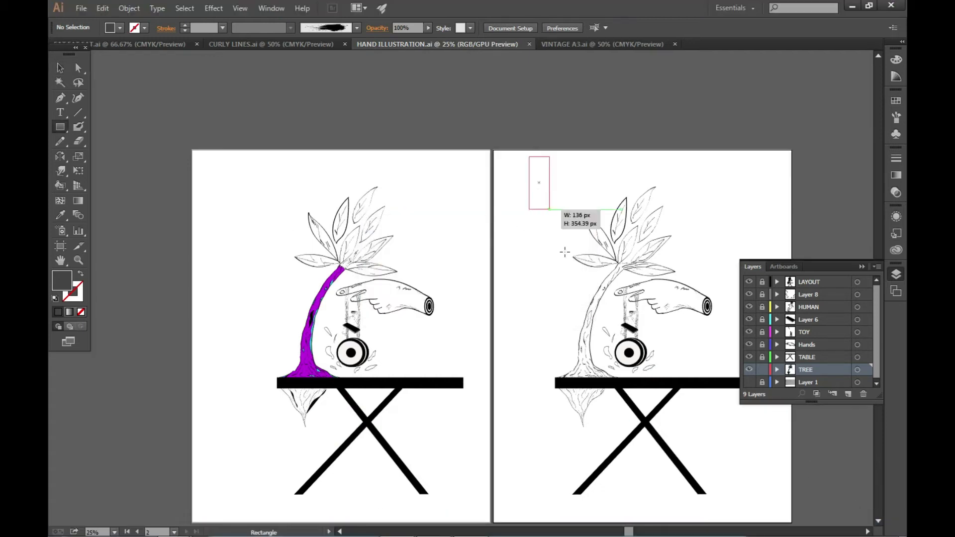
{"action": "double_click", "coordinate": [61, 280]}
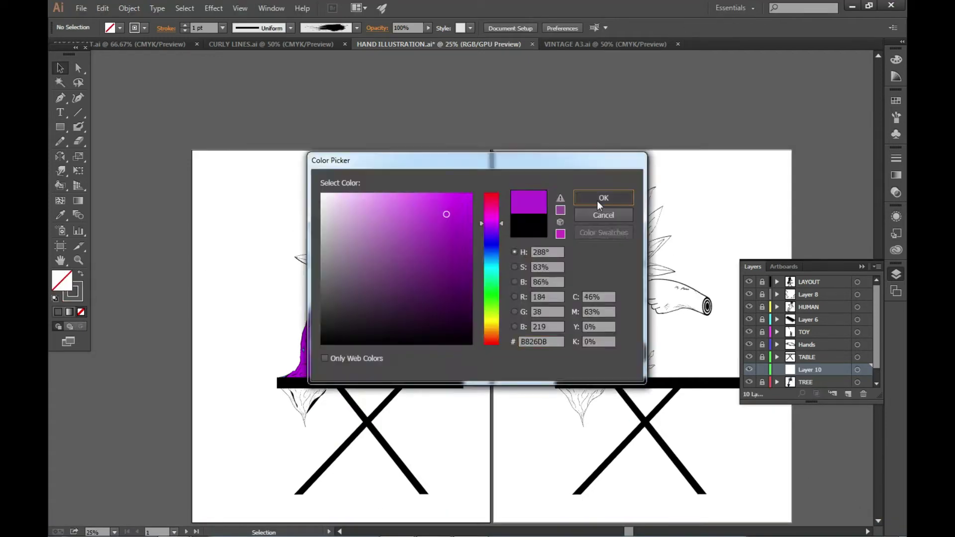
{"action": "left_click", "coordinate": [600, 199]}
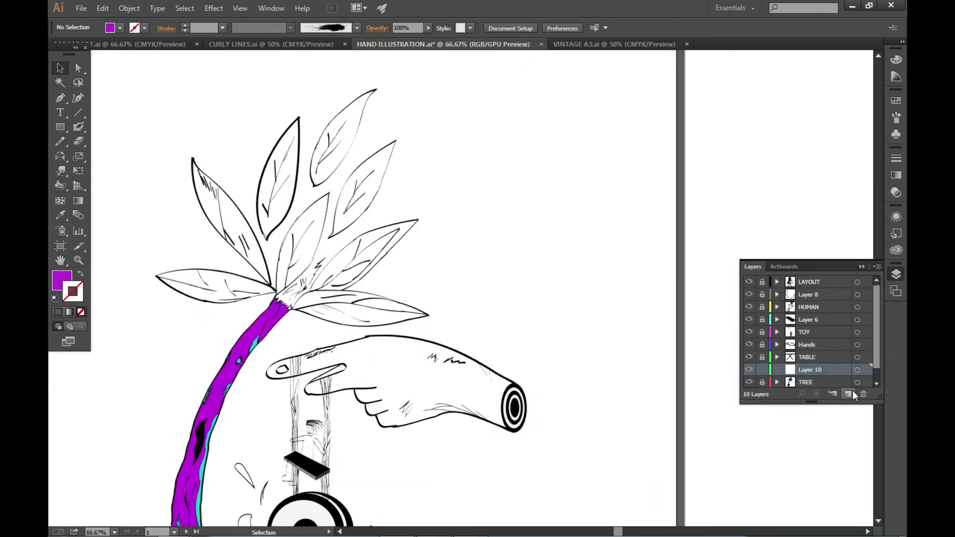
- Fill every leaf of the tree purple with the Live Paint Bucket
{"action": "left_click", "coordinate": [246, 252]}
{"action": "left_click", "coordinate": [60, 185]}
{"action": "key", "text": "ctrl+equal"}
{"action": "key", "text": "ctrl+equal"}
{"action": "left_click", "coordinate": [224, 214]}
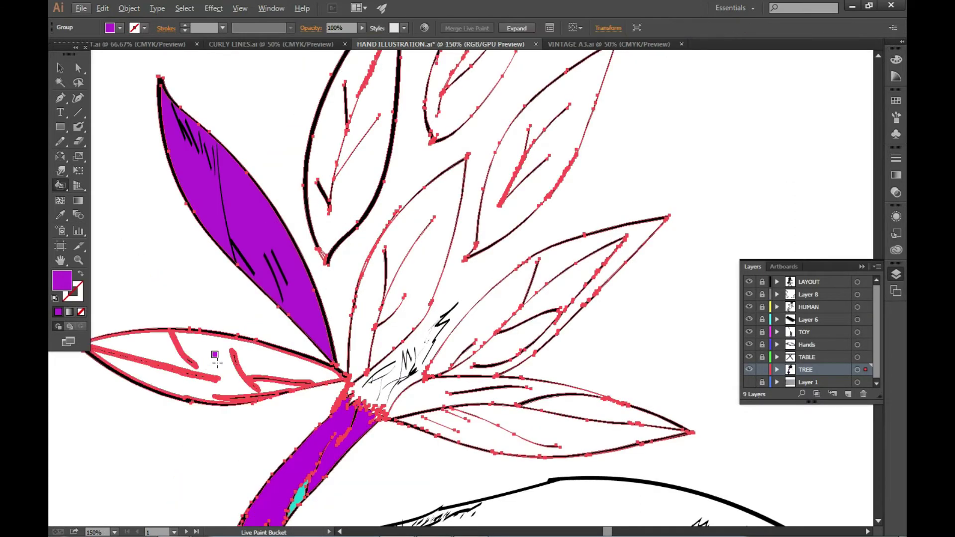
{"action": "left_click", "coordinate": [199, 368]}
{"action": "left_click", "coordinate": [362, 170]}
{"action": "left_click", "coordinate": [527, 164]}
{"action": "key", "text": "ctrl+minus"}
{"action": "key", "text": "ctrl+minus"}
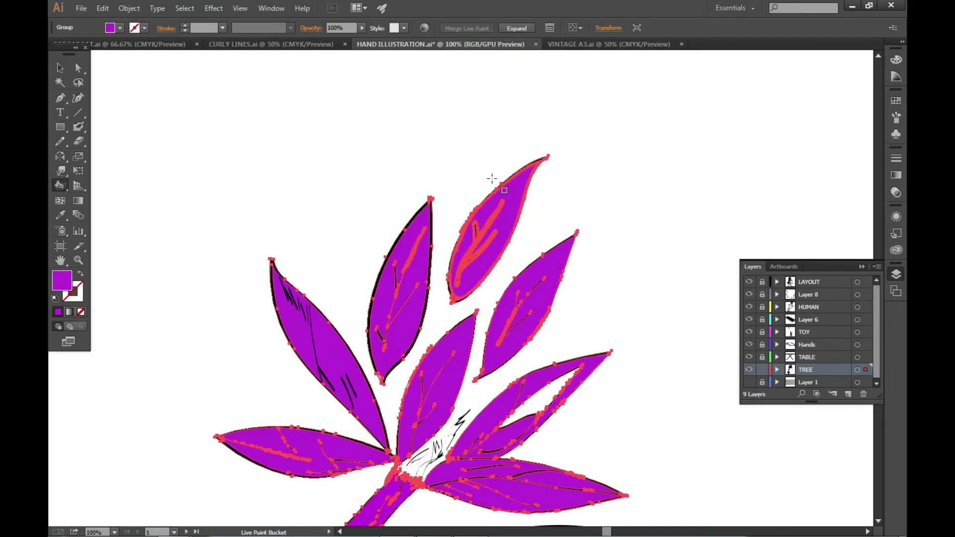
{"action": "left_click", "coordinate": [60, 68]}
{"action": "key", "text": "ctrl+shift+a"}
{"action": "key", "text": "ctrl+equal"}
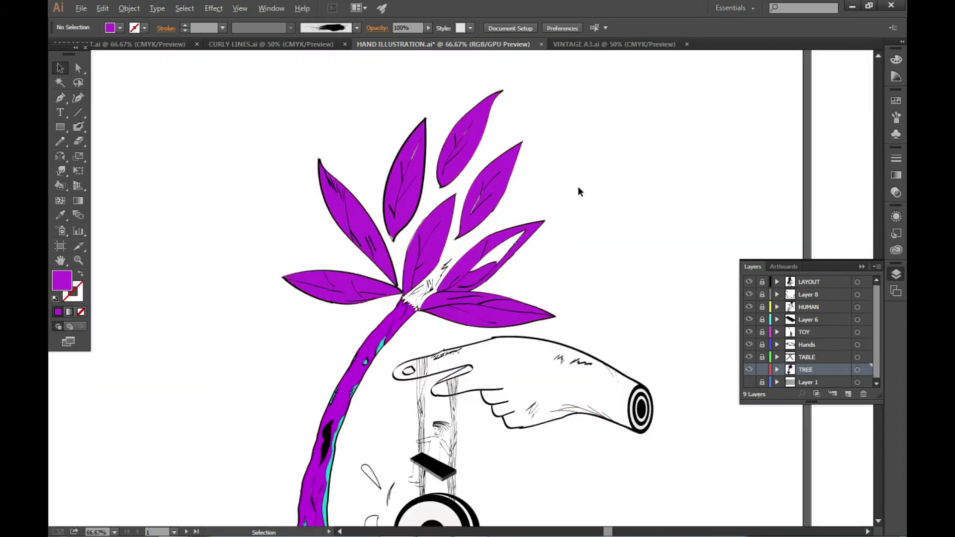
- Select the oval around the leaf-trunk junction and reshape it with the Warp tool
{"action": "scroll", "coordinate": [611, 311], "scroll_direction": "down", "scroll_amount": 1}
{"action": "scroll", "coordinate": [502, 201], "scroll_direction": "up", "scroll_amount": 5}
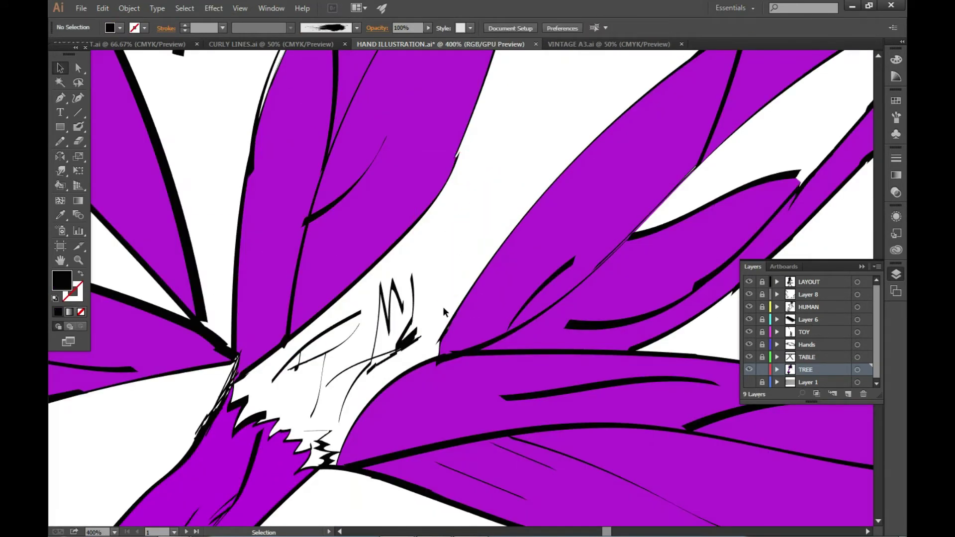
{"action": "scroll", "coordinate": [510, 210], "scroll_direction": "down", "scroll_amount": 3}
{"action": "scroll", "coordinate": [510, 210], "scroll_direction": "down", "scroll_amount": 3}
{"action": "scroll", "coordinate": [427, 256], "scroll_direction": "up", "scroll_amount": 4}
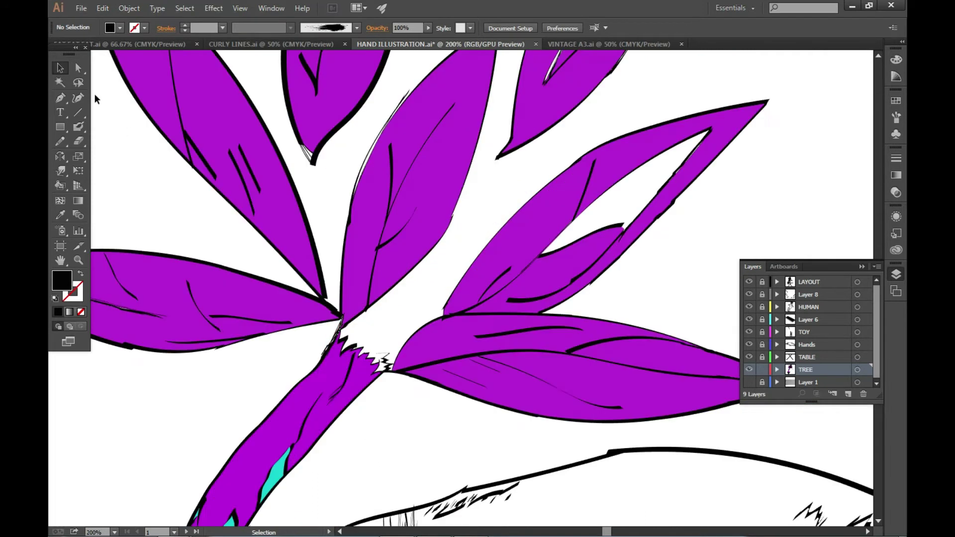
{"action": "left_click", "coordinate": [452, 252], "text": "ctrl"}
{"action": "key", "text": "shift+r"}
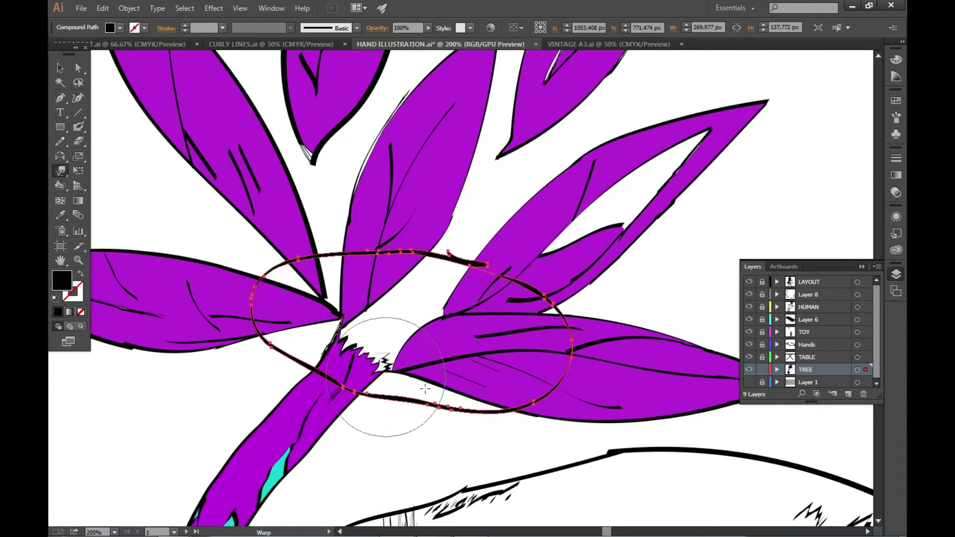
{"action": "key", "text": "ctrl+z"}
{"action": "key", "text": "ctrl+z"}
{"action": "key", "text": "ctrl+z"}
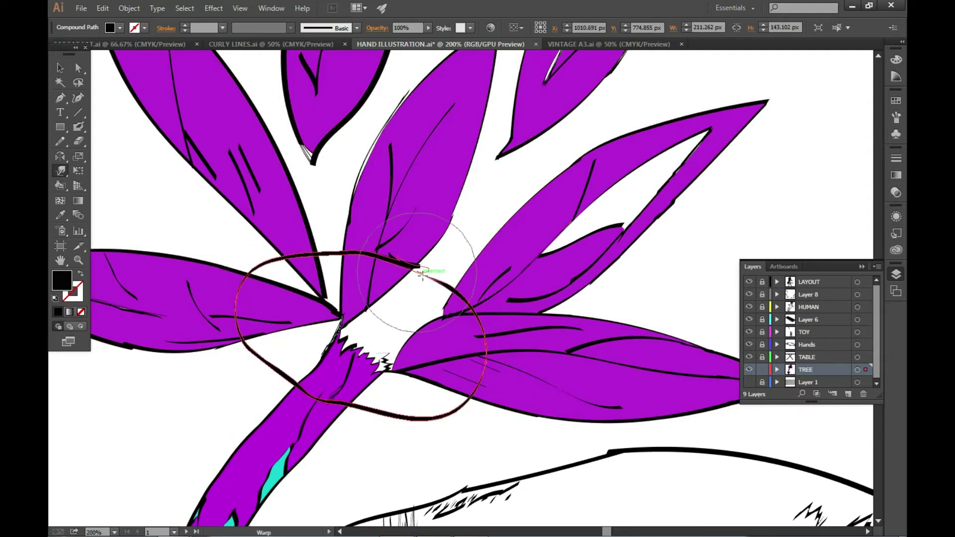
{"action": "scroll", "coordinate": [458, 301], "scroll_direction": "up", "scroll_amount": 3}
{"action": "scroll", "coordinate": [480, 322], "scroll_direction": "down", "scroll_amount": 4}
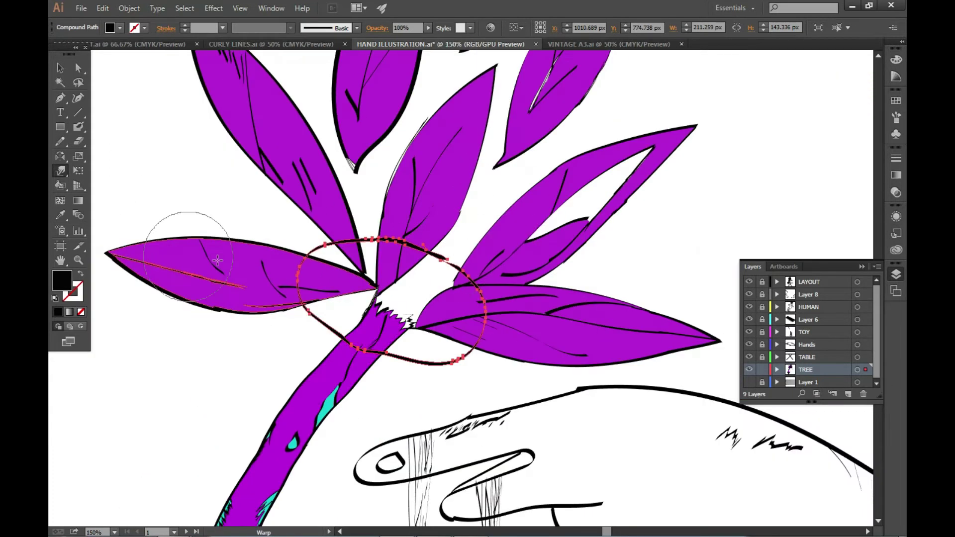
- Try filling the region inside the oval with grey, then undo the fill
{"action": "double_click", "coordinate": [62, 280]}
{"action": "left_click", "coordinate": [610, 198]}
{"action": "key", "text": "k"}
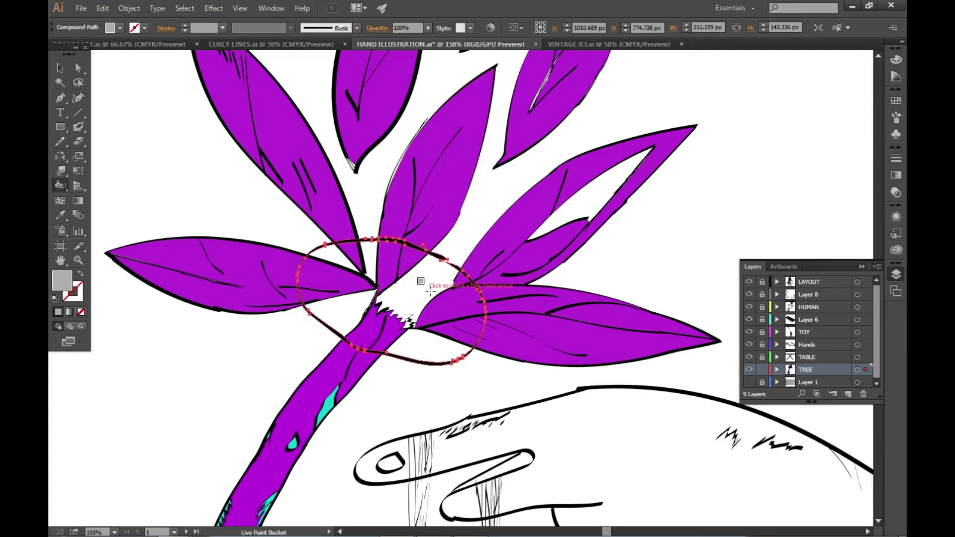
{"action": "scroll", "coordinate": [418, 355], "scroll_direction": "up", "scroll_amount": 2}
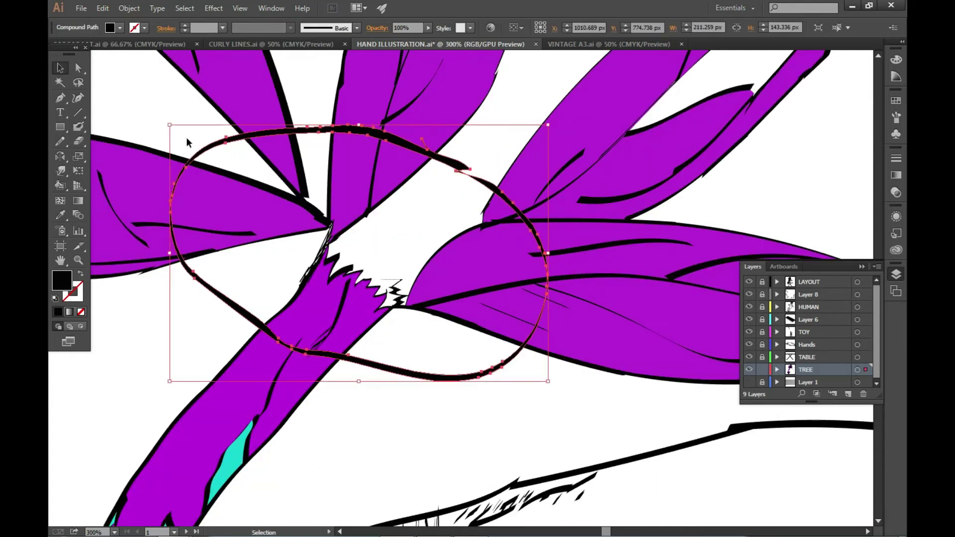
{"action": "left_click", "coordinate": [474, 365]}
{"action": "double_click", "coordinate": [61, 280]}
{"action": "left_click", "coordinate": [597, 202]}
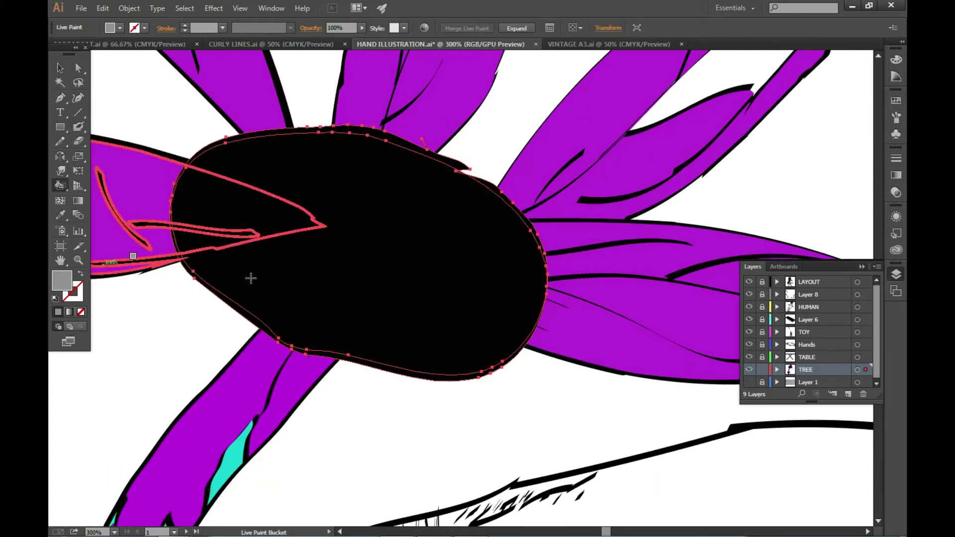
{"action": "key", "text": "ctrl+z"}
{"action": "left_click", "coordinate": [59, 68]}
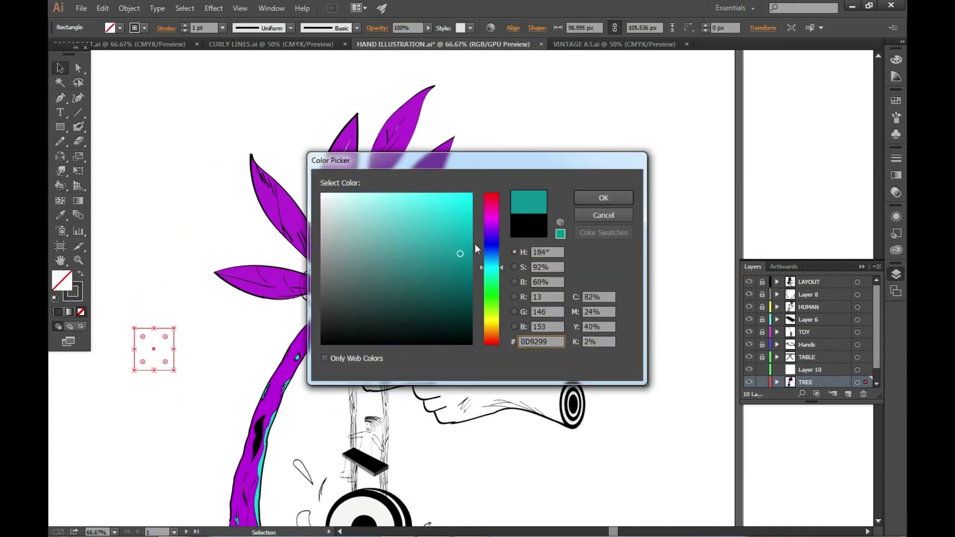
- Paint one leaf region with the aqua accent colour using the Live Paint Bucket
{"action": "left_click", "coordinate": [313, 307]}
{"action": "key", "text": "ctrl+plus"}
{"action": "key", "text": "ctrl+plus"}
{"action": "key", "text": "ctrl+plus"}
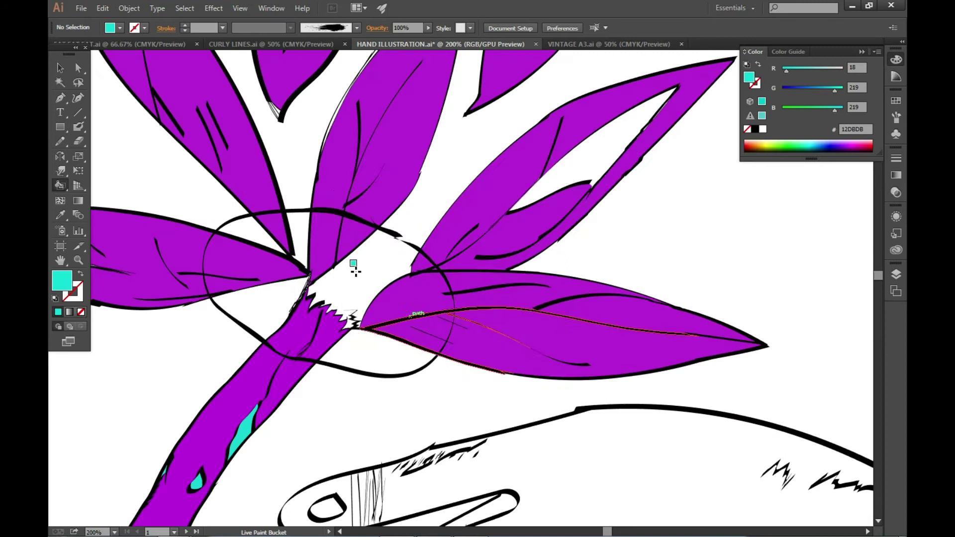
{"action": "left_click", "coordinate": [149, 386]}
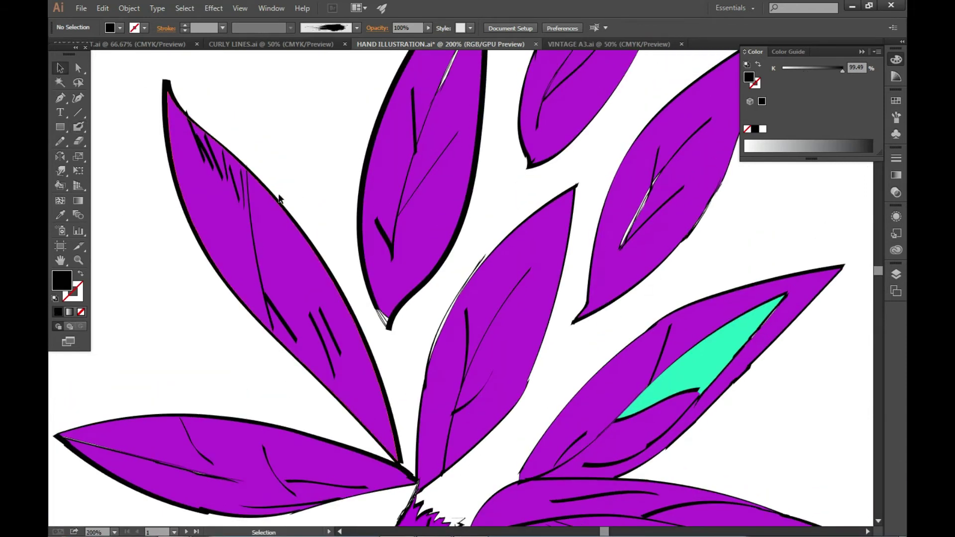
- Check the artwork's selection and save the illustration
{"action": "key", "text": "ctrl+a"}
{"action": "key", "text": "shift+b"}
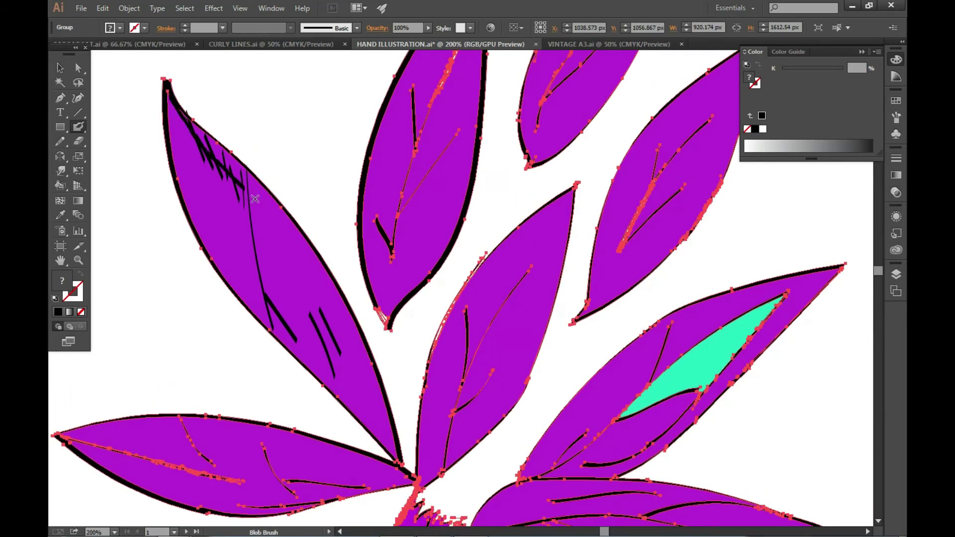
{"action": "key", "text": "v"}
{"action": "left_click", "coordinate": [323, 304]}
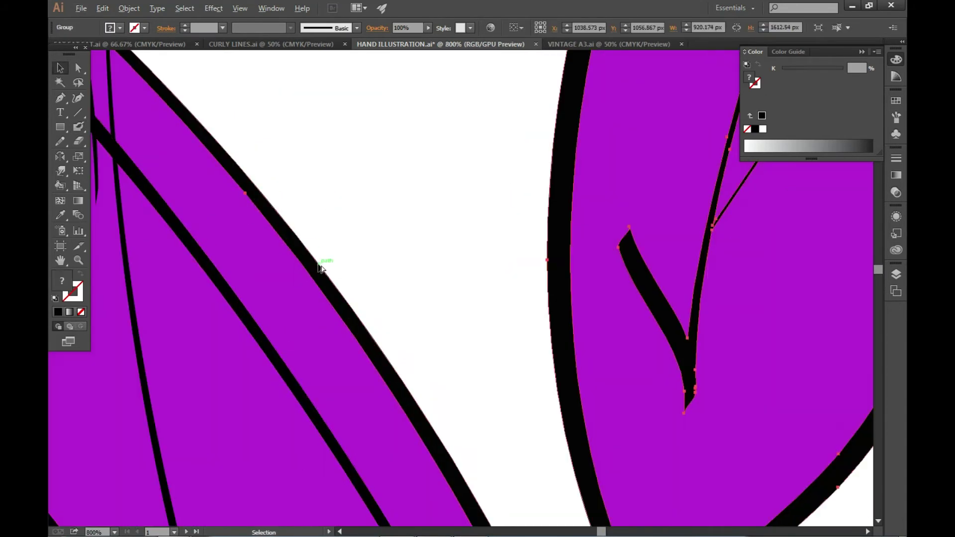
{"action": "key", "text": "ctrl+a"}
{"action": "double_click", "coordinate": [62, 280]}
{"action": "key", "text": "Escape"}
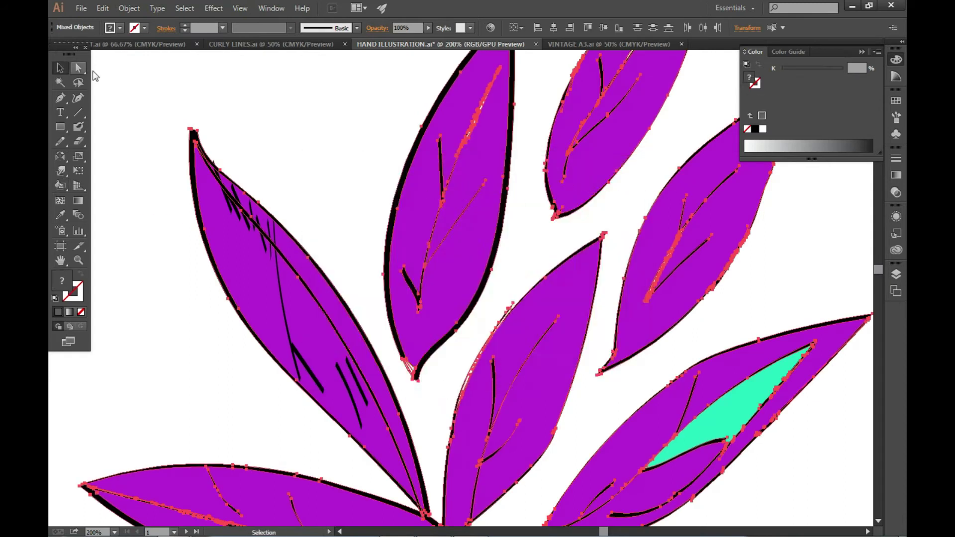
{"action": "key", "text": "ctrl+s"}
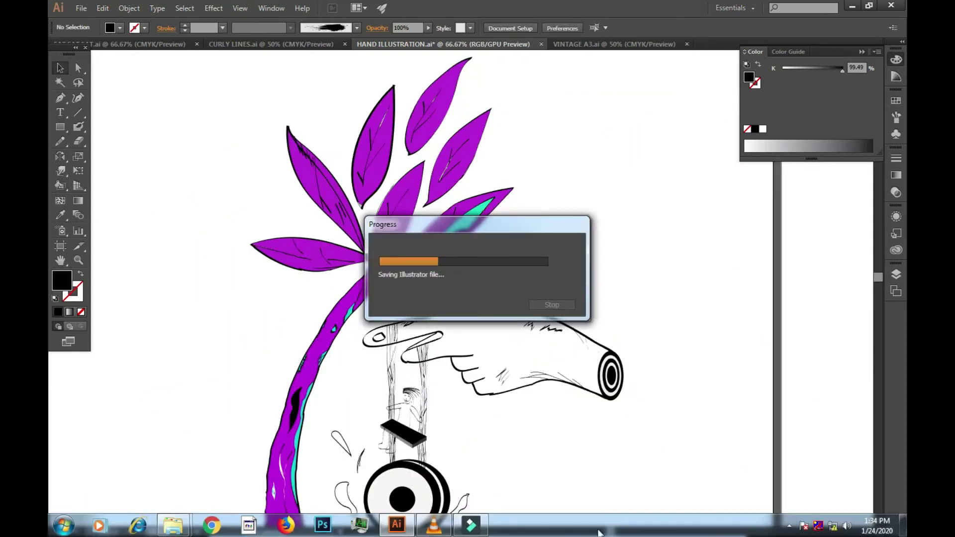
- Select the tree group from the Layers panel and isolate it for editing
{"action": "left_click", "coordinate": [799, 528]}
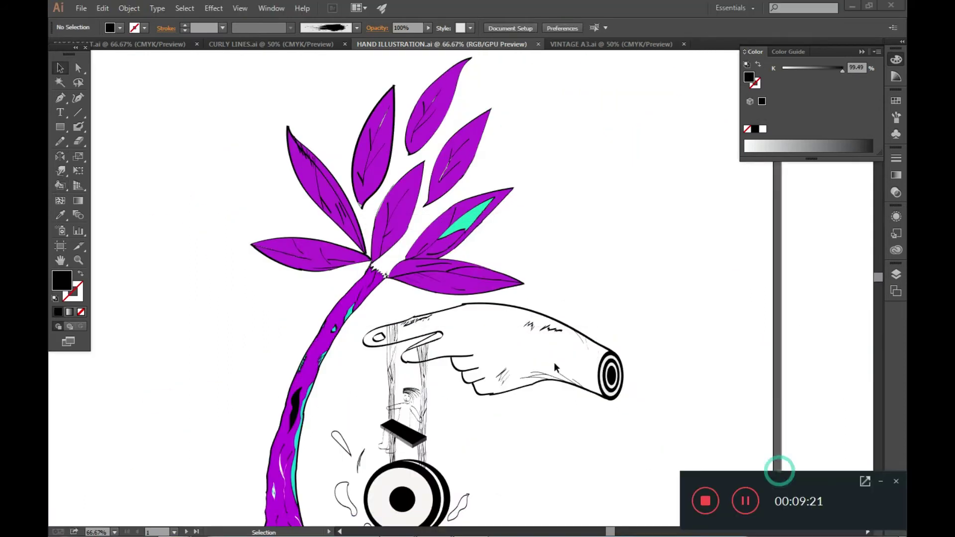
{"action": "left_click", "coordinate": [744, 498]}
{"action": "key", "text": "F7"}
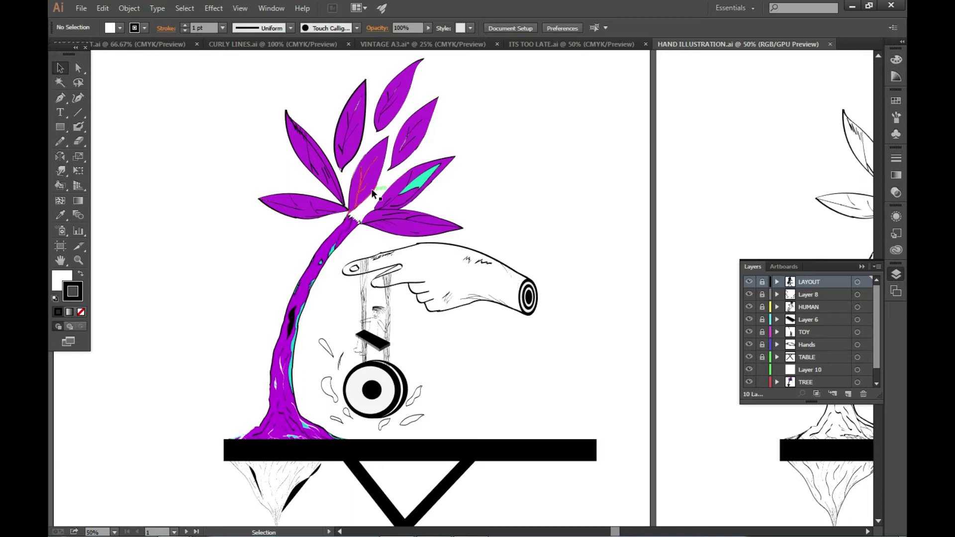
{"action": "scroll", "coordinate": [373, 194], "scroll_direction": "up", "scroll_amount": 3}
{"action": "scroll", "coordinate": [358, 220], "scroll_direction": "down", "scroll_amount": 2}
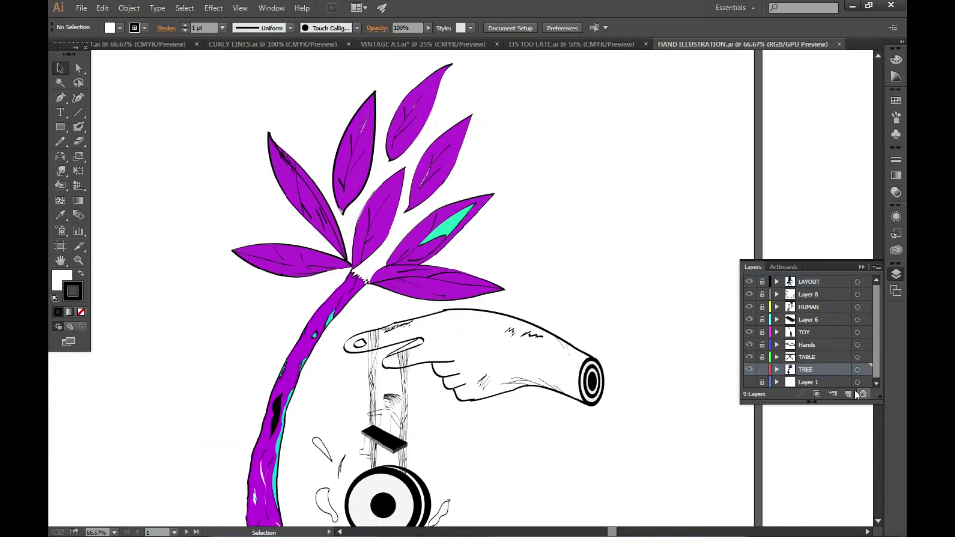
{"action": "left_click", "coordinate": [357, 130]}
{"action": "double_click", "coordinate": [368, 135]}
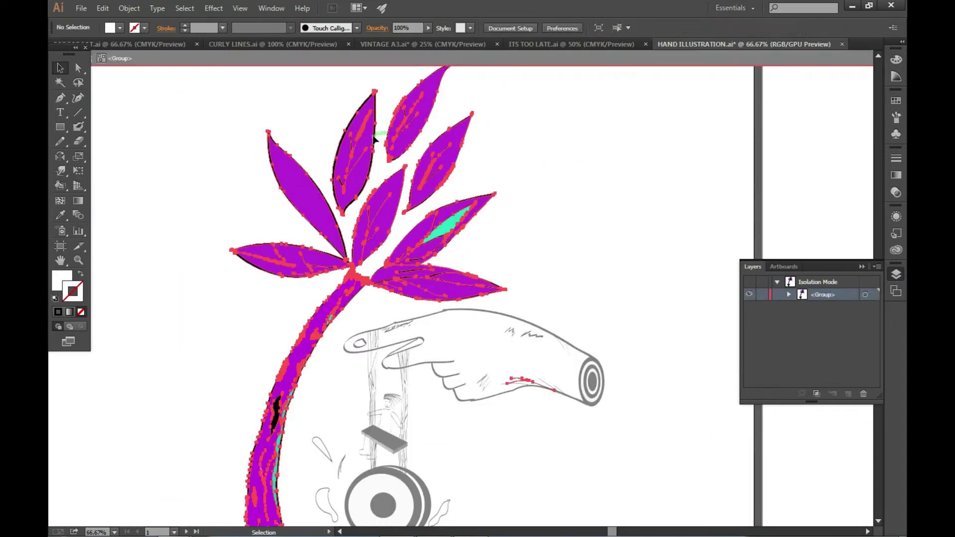
{"action": "scroll", "coordinate": [373, 139], "scroll_direction": "up", "scroll_amount": 2}
{"action": "scroll", "coordinate": [340, 123], "scroll_direction": "down", "scroll_amount": 4}
{"action": "key", "text": "Escape"}
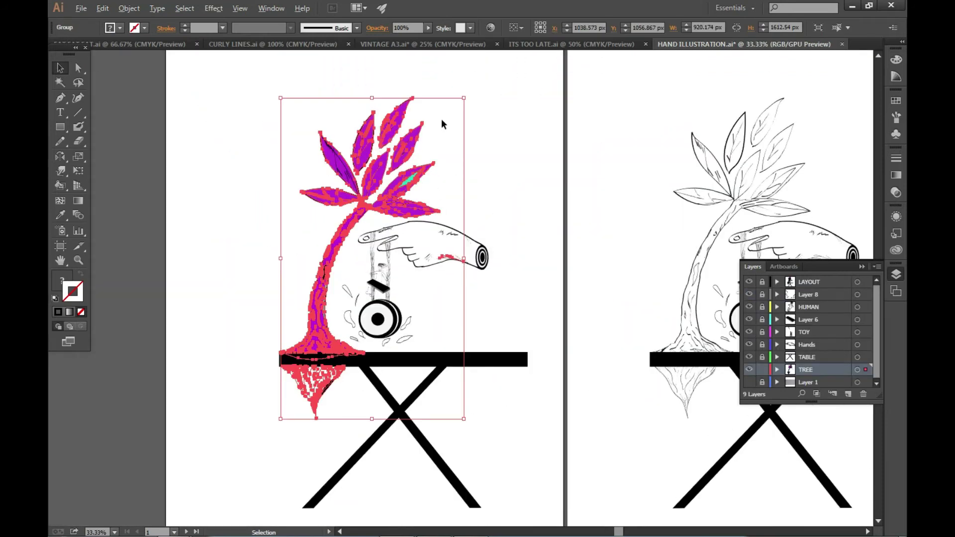
{"action": "scroll", "coordinate": [378, 134], "scroll_direction": "up", "scroll_amount": 3}
{"action": "right_click", "coordinate": [353, 145]}
{"action": "left_click", "coordinate": [393, 199]}
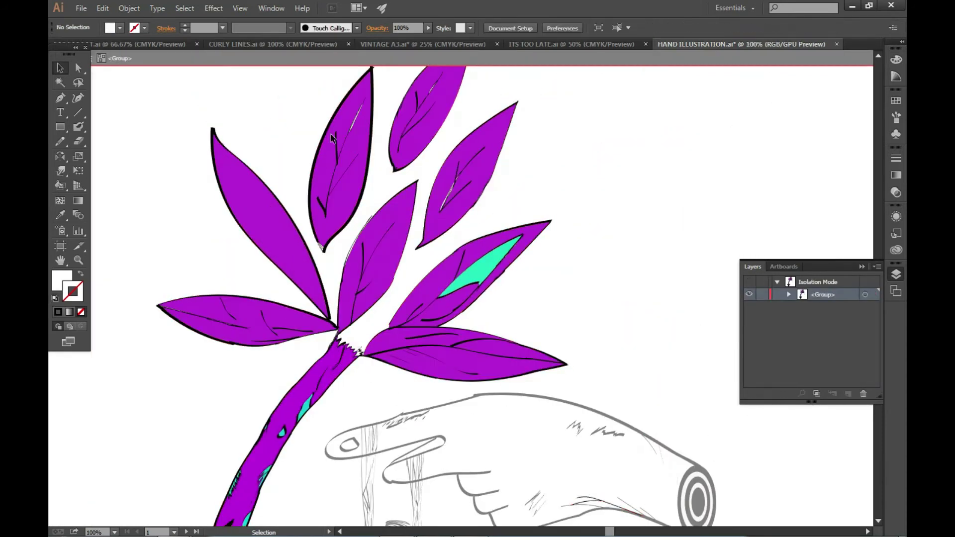
- Duplicate an upper leaf over the central, upper-left and lower-left leaves, rotating it into place
{"action": "left_click", "coordinate": [330, 133]}
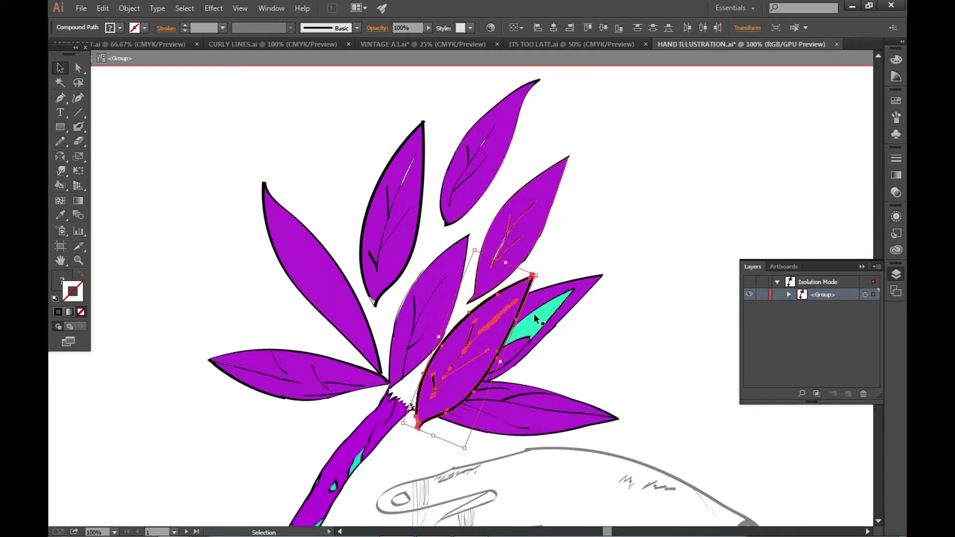
{"action": "left_click_drag", "start_coordinate": [598, 298], "coordinate": [470, 312]}
{"action": "left_click_drag", "start_coordinate": [420, 248], "coordinate": [381, 159]}
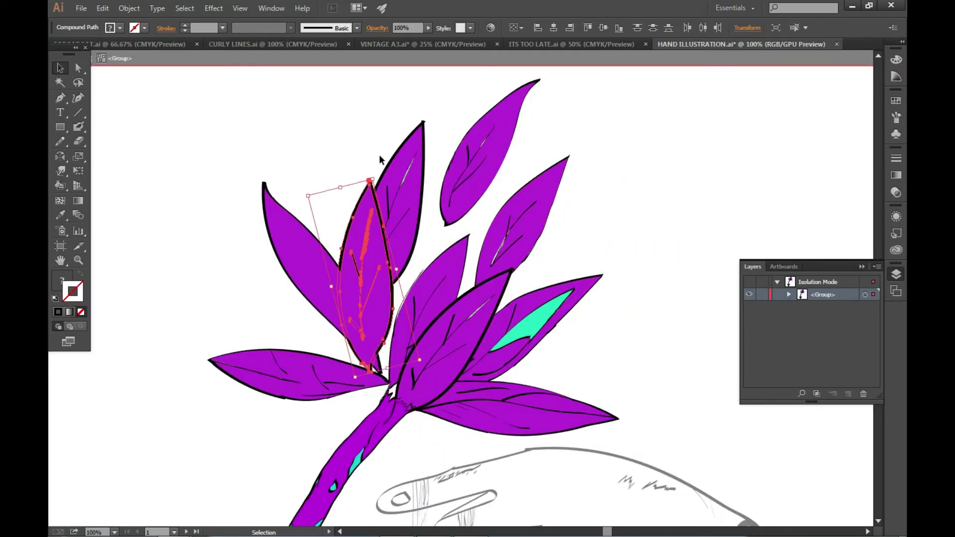
{"action": "left_click_drag", "start_coordinate": [280, 256], "coordinate": [219, 233]}
{"action": "left_click_drag", "start_coordinate": [211, 296], "coordinate": [214, 298]}
{"action": "key", "text": "ctrl+minus"}
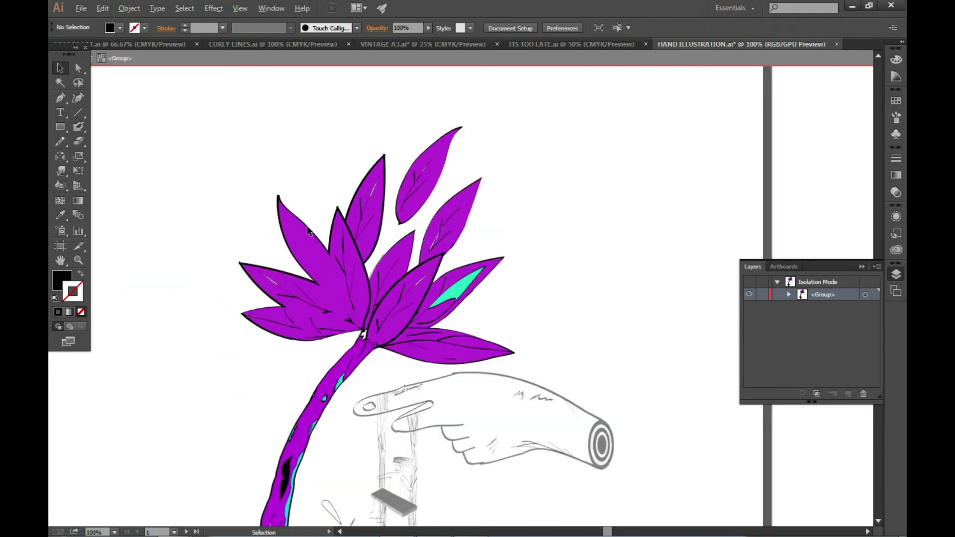
{"action": "key", "text": "ctrl+plus"}
{"action": "key", "text": "ctrl+plus"}
{"action": "left_click", "coordinate": [230, 321]}
{"action": "key", "text": "ctrl+minus"}
{"action": "key", "text": "ctrl+minus"}
- Duplicate another leaf onto the upper-right crown, rotating and nudging it to fit
{"action": "left_click_drag", "start_coordinate": [286, 278], "coordinate": [696, 167]}
{"action": "left_click_drag", "start_coordinate": [619, 154], "coordinate": [437, 234]}
{"action": "left_click_drag", "start_coordinate": [433, 164], "coordinate": [427, 170]}
{"action": "mouse_move", "coordinate": [588, 189]}
{"action": "left_mouse_down"}
{"action": "mouse_move", "coordinate": [557, 287]}
{"action": "mouse_move", "coordinate": [480, 223]}
{"action": "left_mouse_up"}
{"action": "key", "text": "ctrl+minus"}
{"action": "key", "text": "ctrl+minus"}
{"action": "key", "text": "ctrl+minus"}
{"action": "key", "text": "ctrl+plus"}
{"action": "key", "text": "ctrl+plus"}
{"action": "key", "text": "ctrl+plus"}
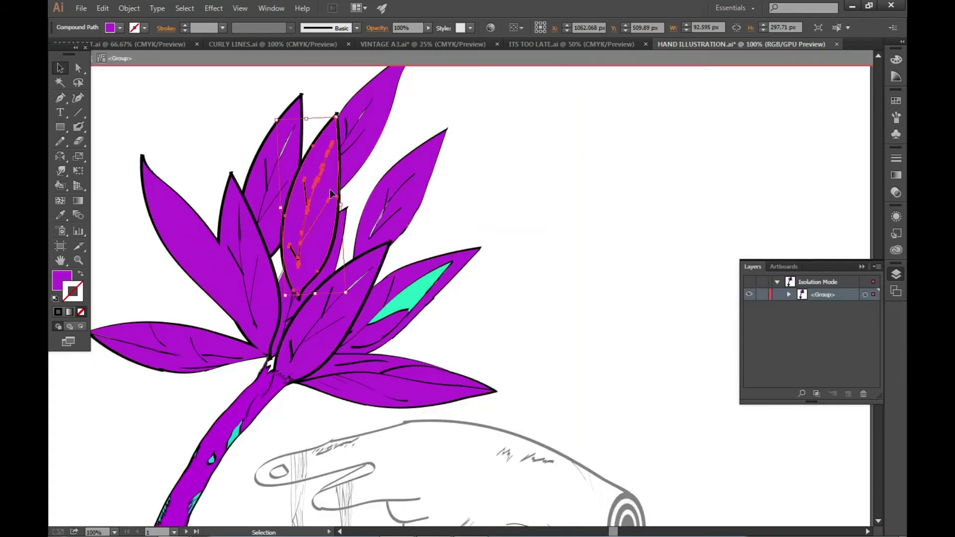
{"action": "mouse_move", "coordinate": [404, 195]}
{"action": "left_mouse_down"}
{"action": "mouse_move", "coordinate": [666, 196]}
{"action": "mouse_move", "coordinate": [477, 214]}
{"action": "left_mouse_up"}
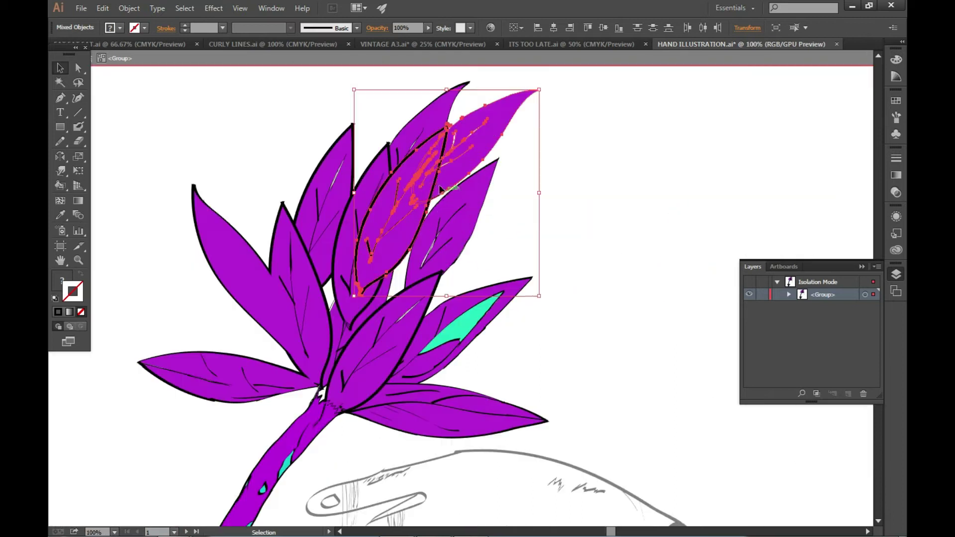
{"action": "left_click_drag", "start_coordinate": [582, 182], "coordinate": [661, 170]}
- Exit isolation mode and zoom back in on the tree crown
{"action": "double_click", "coordinate": [661, 165]}
{"action": "key", "text": "ctrl+minus"}
{"action": "key", "text": "ctrl+minus"}
{"action": "key", "text": "ctrl+minus"}
{"action": "key", "text": "ctrl+plus"}
{"action": "key", "text": "ctrl+plus"}
{"action": "key", "text": "ctrl+plus"}
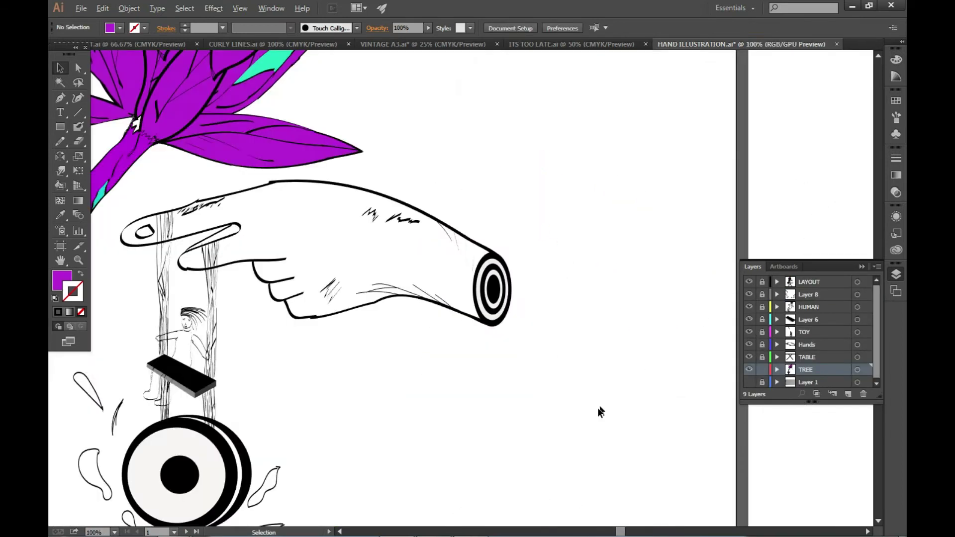
{"action": "key", "text": "ctrl+minus"}
{"action": "key", "text": "ctrl+plus"}
{"action": "key", "text": "ctrl+plus"}
{"action": "key", "text": "ctrl+plus"}
{"action": "key", "text": "ctrl+plus"}
- Show the Color panel, select the tree group and isolate a black leaf outline
{"action": "key", "text": "shift+b"}
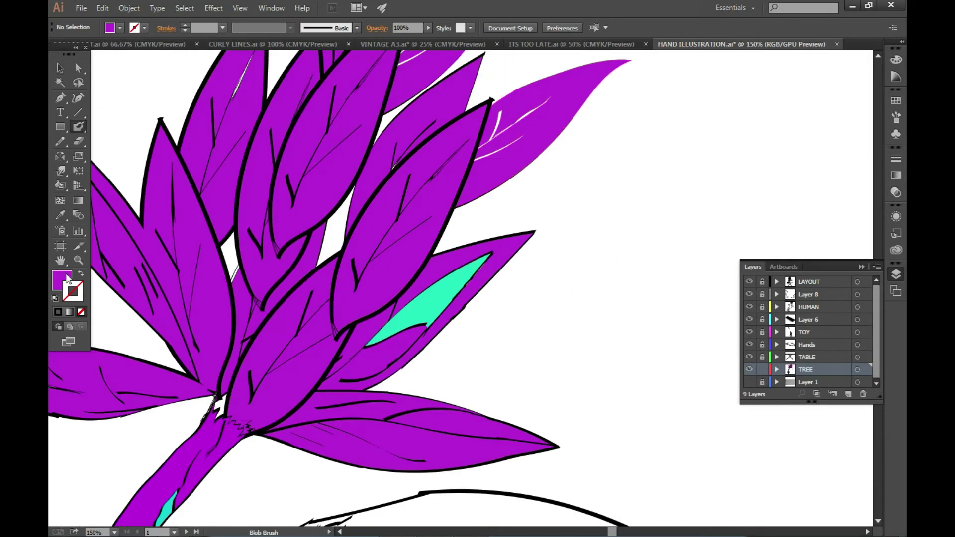
{"action": "key", "text": "F6"}
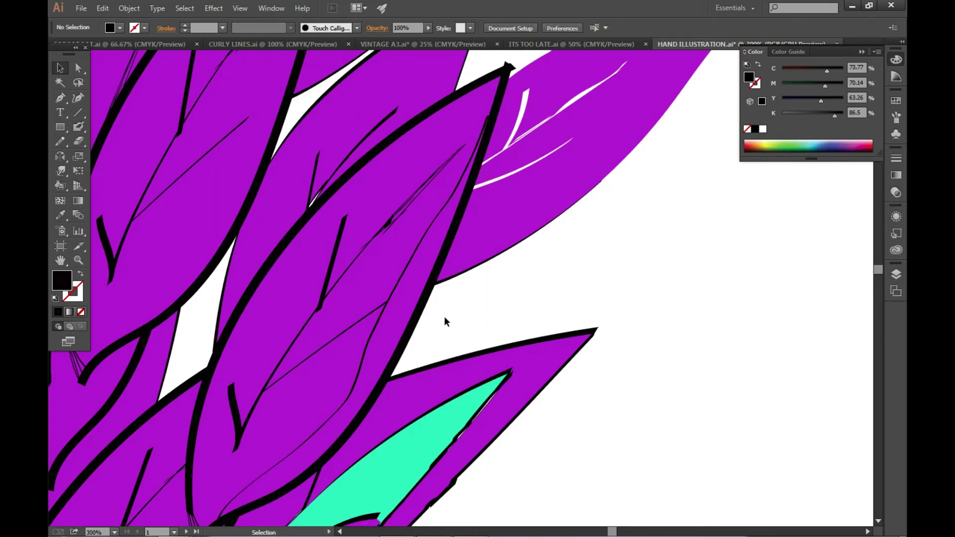
{"action": "key", "text": "v"}
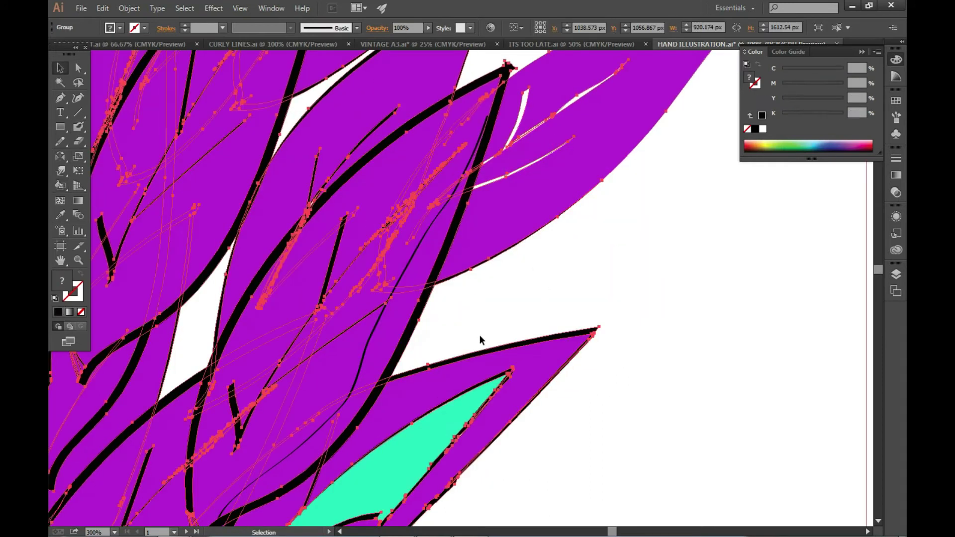
{"action": "left_click", "coordinate": [453, 246]}
{"action": "key", "text": "shift+b"}
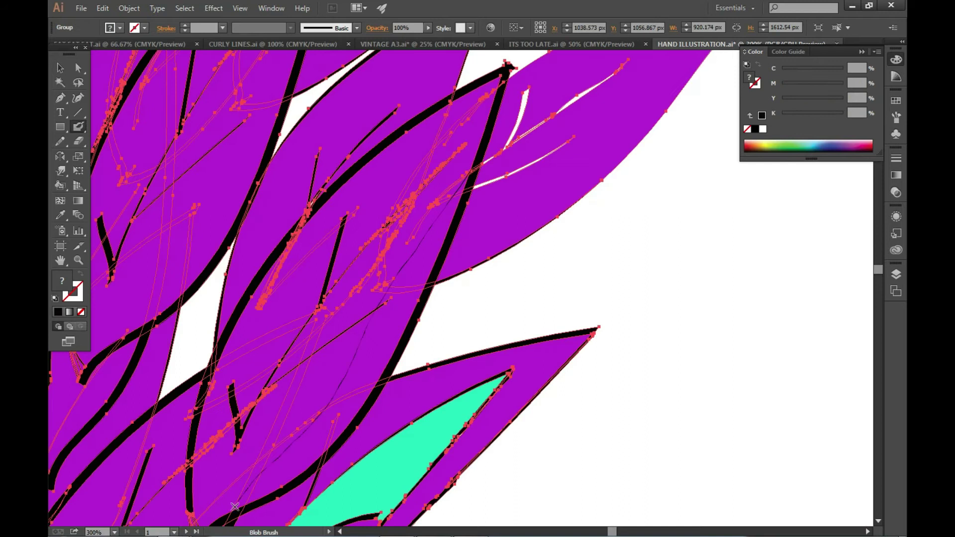
{"action": "key", "text": "v"}
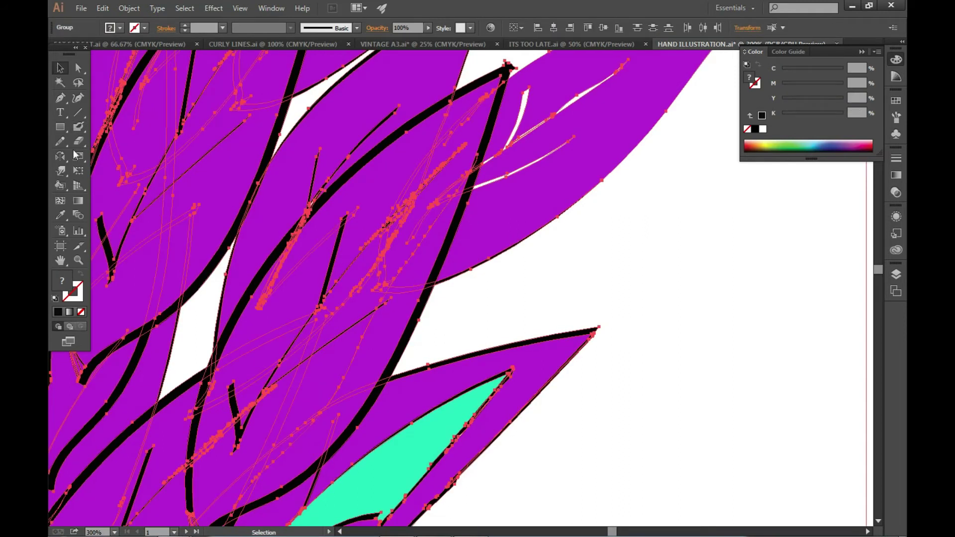
{"action": "double_click", "coordinate": [420, 310]}
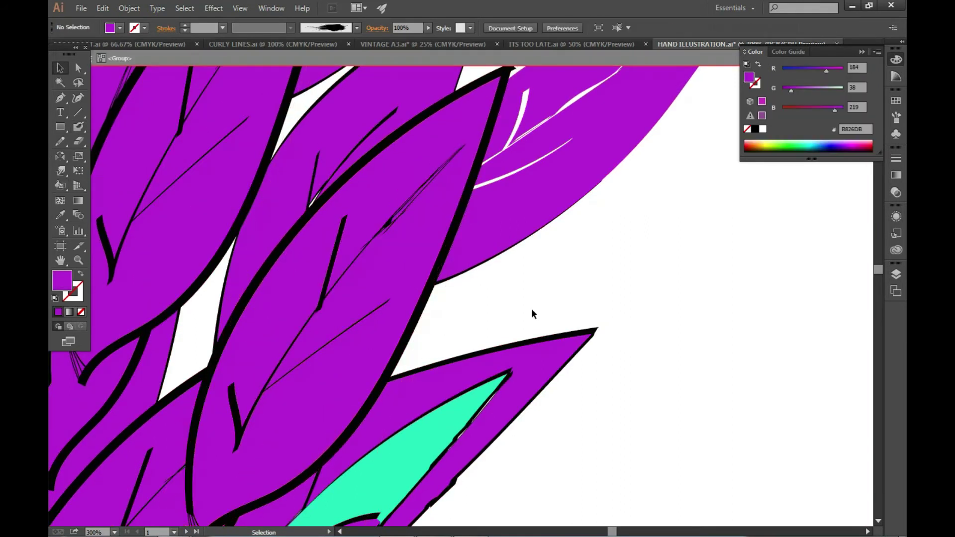
{"action": "scroll", "coordinate": [531, 313], "scroll_direction": "down", "scroll_amount": 3}
{"action": "scroll", "coordinate": [470, 296], "scroll_direction": "up", "scroll_amount": 4}
- Switch to the Blob Brush, then select and deselect the tree artwork
{"action": "key", "text": "ctrl+minus"}
{"action": "key", "text": "shift+b"}
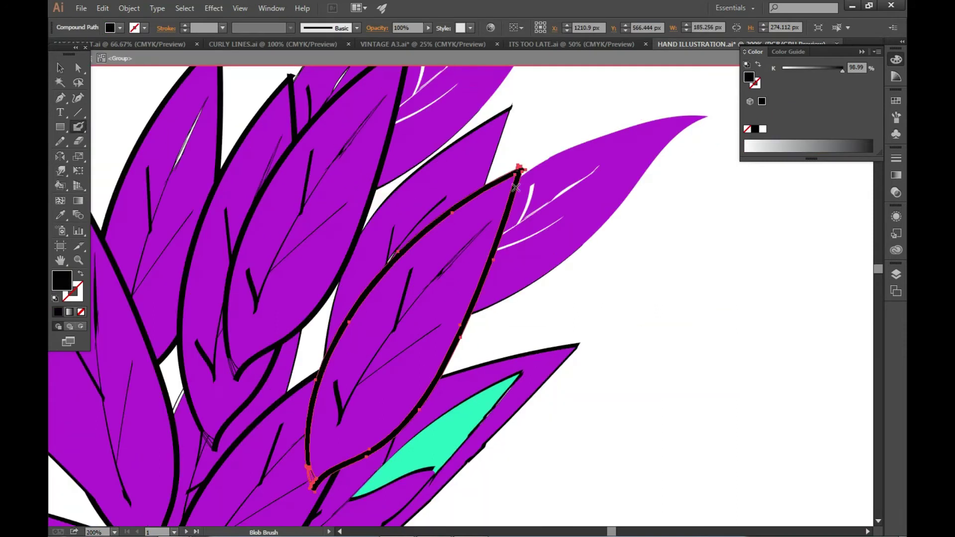
{"action": "scroll", "coordinate": [454, 291], "scroll_direction": "up", "scroll_amount": 2}
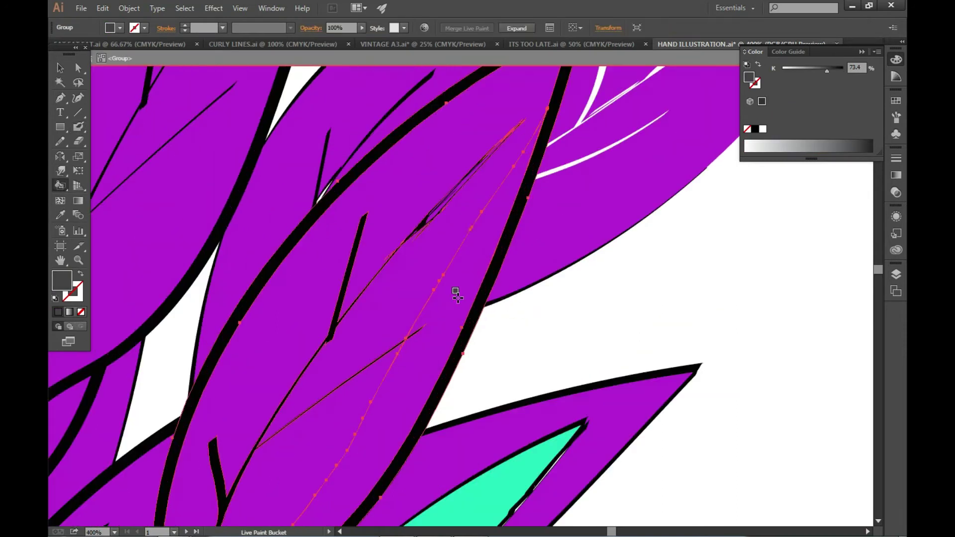
{"action": "scroll", "coordinate": [454, 292], "scroll_direction": "down", "scroll_amount": 2}
{"action": "key", "text": "v"}
{"action": "left_click", "coordinate": [387, 255]}
{"action": "left_click", "coordinate": [652, 251]}
- Open the Layers panel and unlock the Hands layer
{"action": "scroll", "coordinate": [617, 179], "scroll_direction": "down", "scroll_amount": 3}
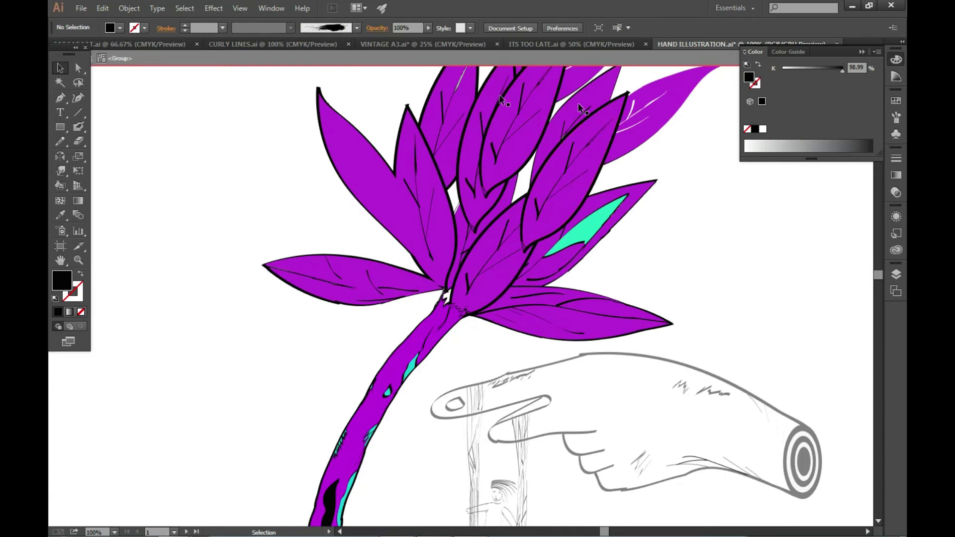
{"action": "scroll", "coordinate": [572, 127], "scroll_direction": "down", "scroll_amount": 2}
{"action": "key", "text": "F7"}
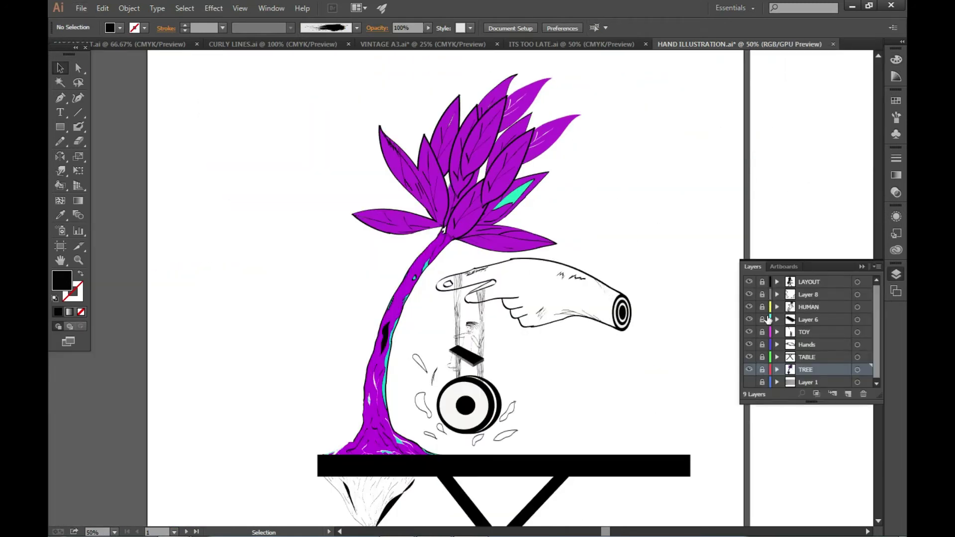
{"action": "left_click", "coordinate": [762, 344]}
{"action": "scroll", "coordinate": [630, 228], "scroll_direction": "up", "scroll_amount": 1}
- Select all the pointing hand's artwork on the unlocked Hands layer
{"action": "scroll", "coordinate": [631, 228], "scroll_direction": "up", "scroll_amount": 2}
{"action": "key", "text": "ctrl+a"}
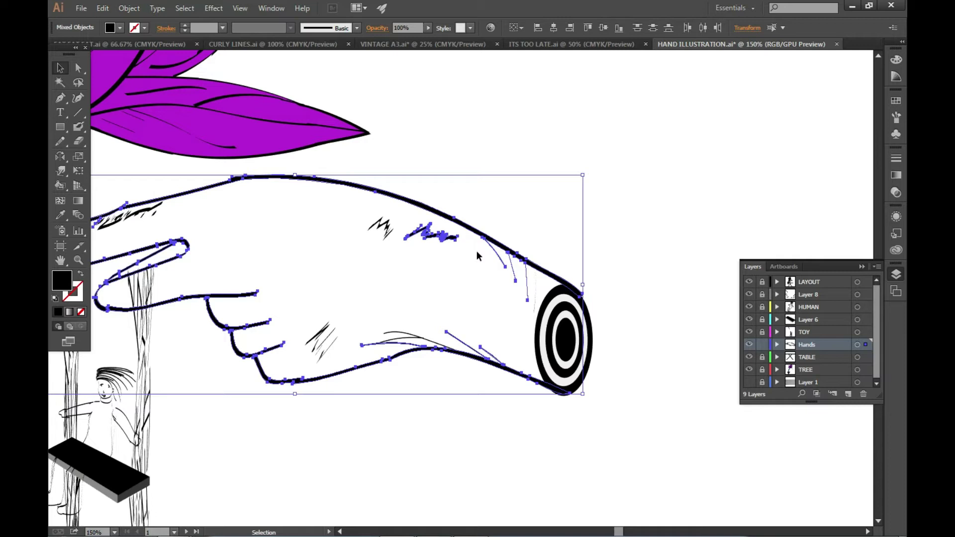
- Try a bright magenta fill on the hand, then undo it
{"action": "key", "text": "ctrl+1"}
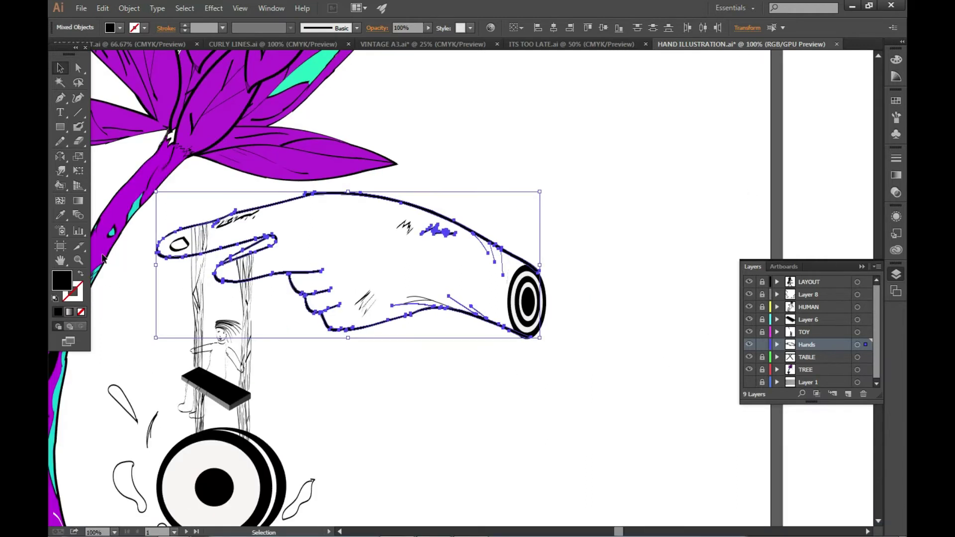
{"action": "double_click", "coordinate": [62, 280]}
{"action": "left_click_drag", "start_coordinate": [492, 224], "coordinate": [491, 215]}
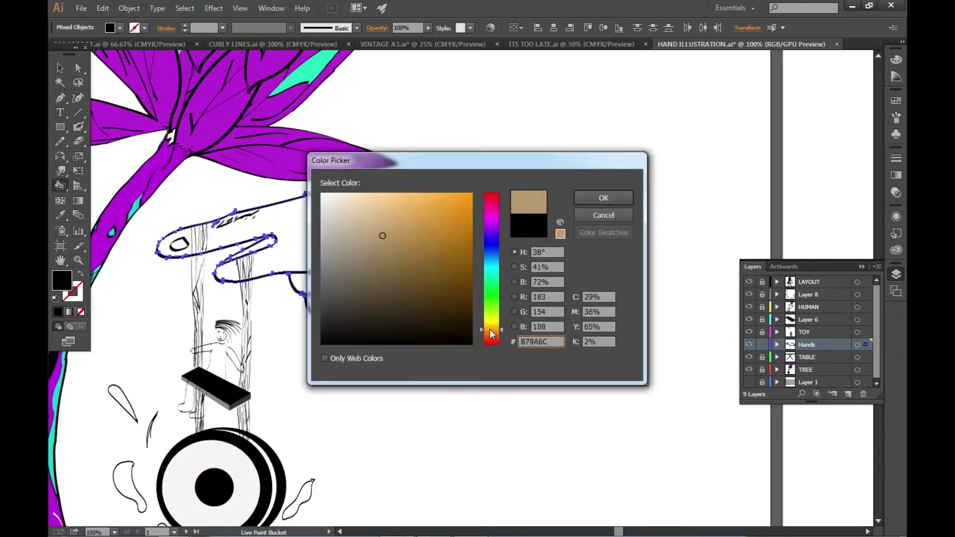
{"action": "left_click", "coordinate": [470, 240]}
{"action": "key", "text": "Return"}
{"action": "key", "text": "ctrl+minus"}
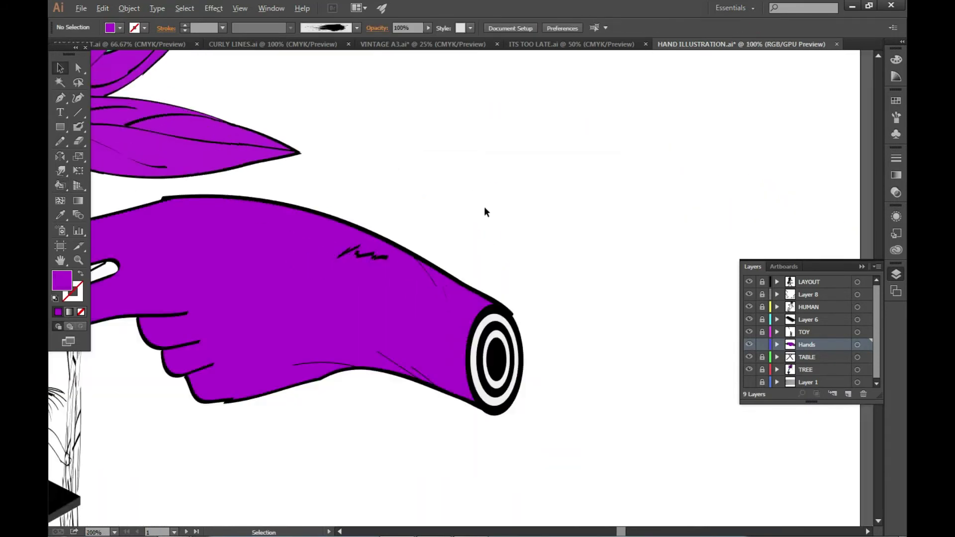
{"action": "key", "text": "ctrl+z"}
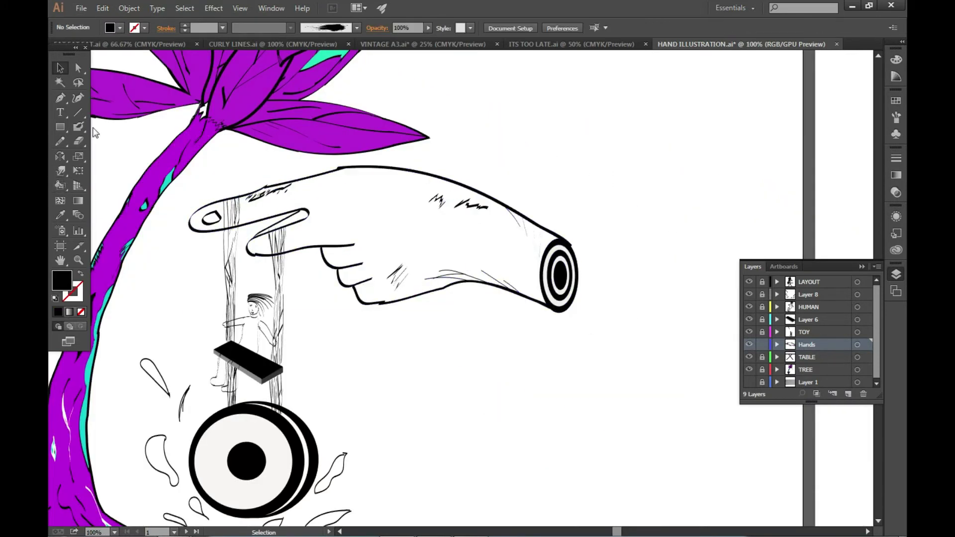
- Adjust the Blob Brush settings and paint thick strokes along the hand's top and lower edges
{"action": "key", "text": "ctrl+plus"}
{"action": "key", "text": "ctrl+plus"}
{"action": "key", "text": "ctrl+plus"}
{"action": "double_click", "coordinate": [78, 126]}
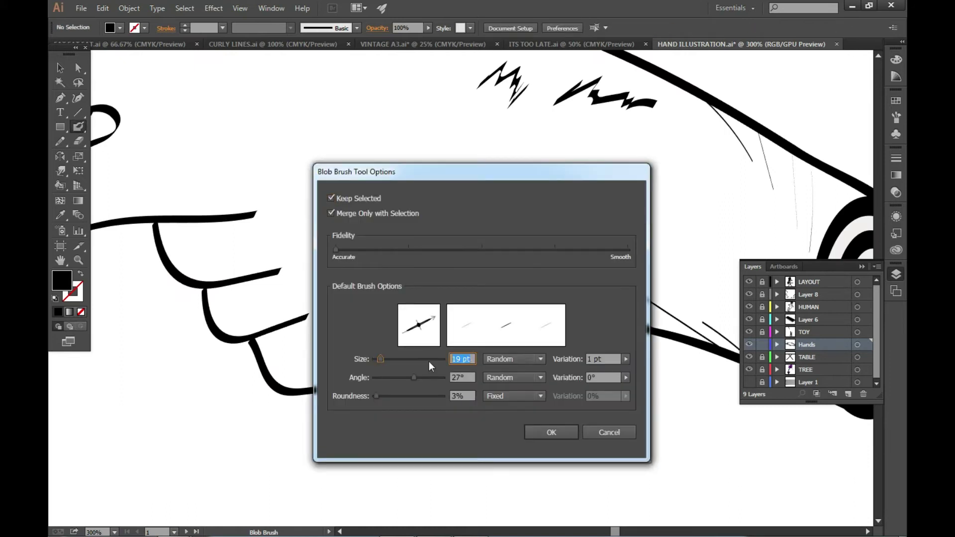
{"action": "key", "text": "Return"}
{"action": "key", "text": "ctrl+minus"}
{"action": "mouse_move", "coordinate": [358, 128]}
{"action": "left_mouse_down"}
{"action": "mouse_move", "coordinate": [491, 142]}
{"action": "mouse_move", "coordinate": [637, 177]}
{"action": "left_mouse_up"}
{"action": "scroll", "coordinate": [497, 224], "scroll_direction": "down", "scroll_amount": 3}
{"action": "scroll", "coordinate": [497, 224], "scroll_direction": "right", "scroll_amount": 4}
{"action": "left_click_drag", "start_coordinate": [396, 242], "coordinate": [337, 271]}
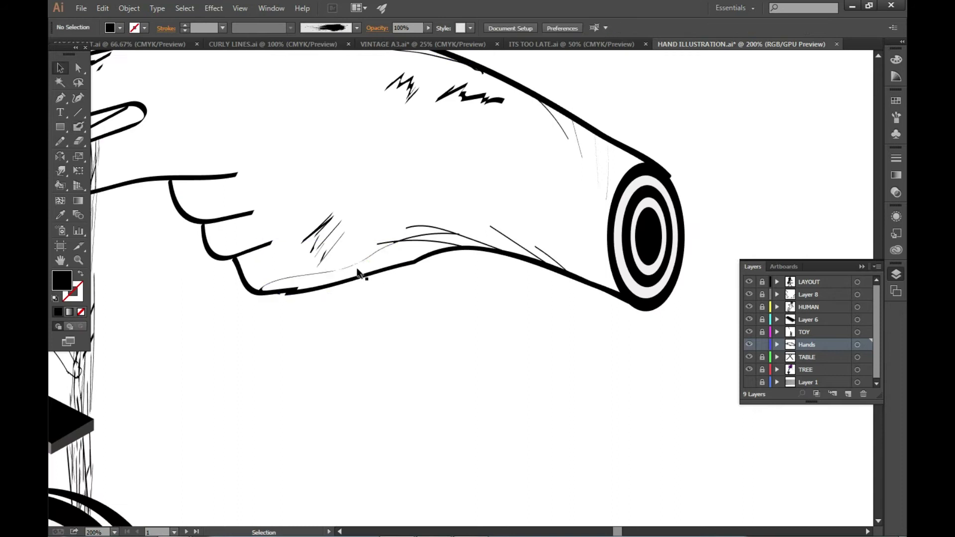
{"action": "key", "text": "h"}
{"action": "left_click_drag", "start_coordinate": [109, 234], "coordinate": [241, 205]}
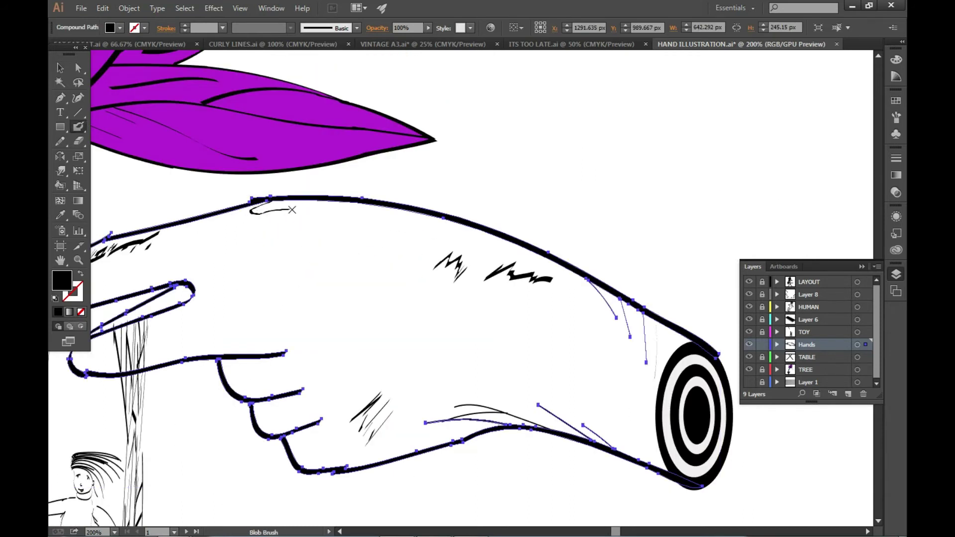
- Select all the hand's strokes to review them, then deselect the hand
{"action": "scroll", "coordinate": [480, 456], "scroll_direction": "up", "scroll_amount": 1}
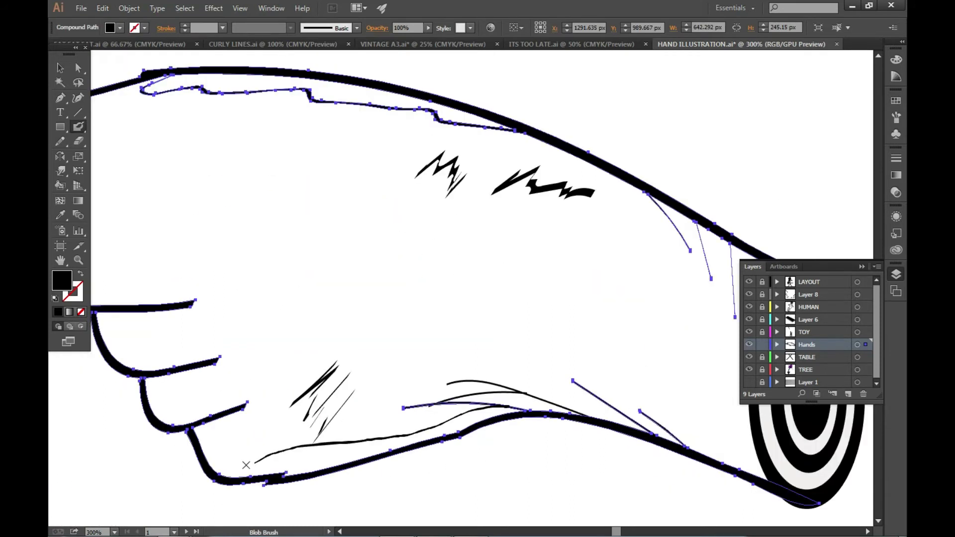
{"action": "scroll", "coordinate": [380, 294], "scroll_direction": "down", "scroll_amount": 2}
{"action": "key", "text": "v"}
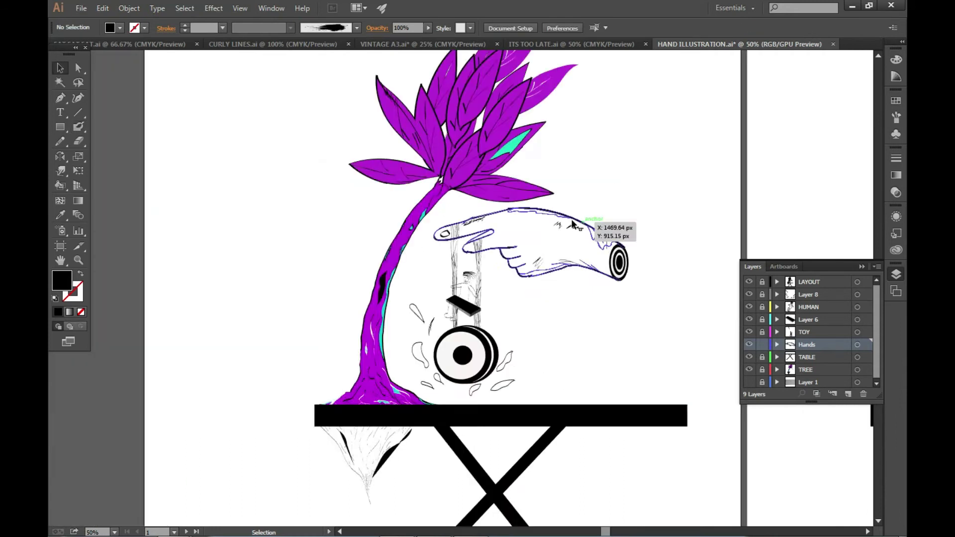
{"action": "key", "text": "ctrl+a"}
{"action": "scroll", "coordinate": [306, 257], "scroll_direction": "up", "scroll_amount": 2}
{"action": "scroll", "coordinate": [414, 286], "scroll_direction": "up", "scroll_amount": 1}
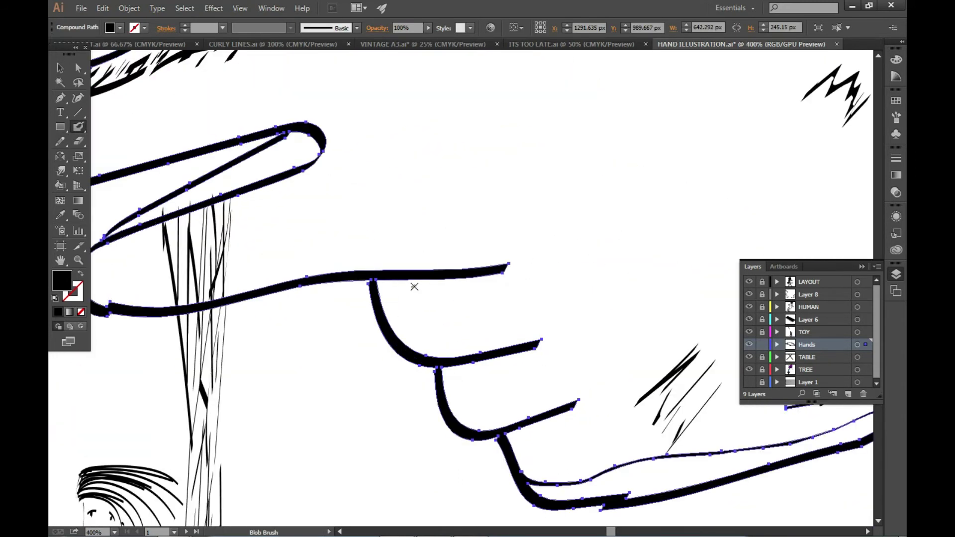
{"action": "scroll", "coordinate": [609, 322], "scroll_direction": "left", "scroll_amount": 3}
{"action": "scroll", "coordinate": [653, 333], "scroll_direction": "down", "scroll_amount": 3}
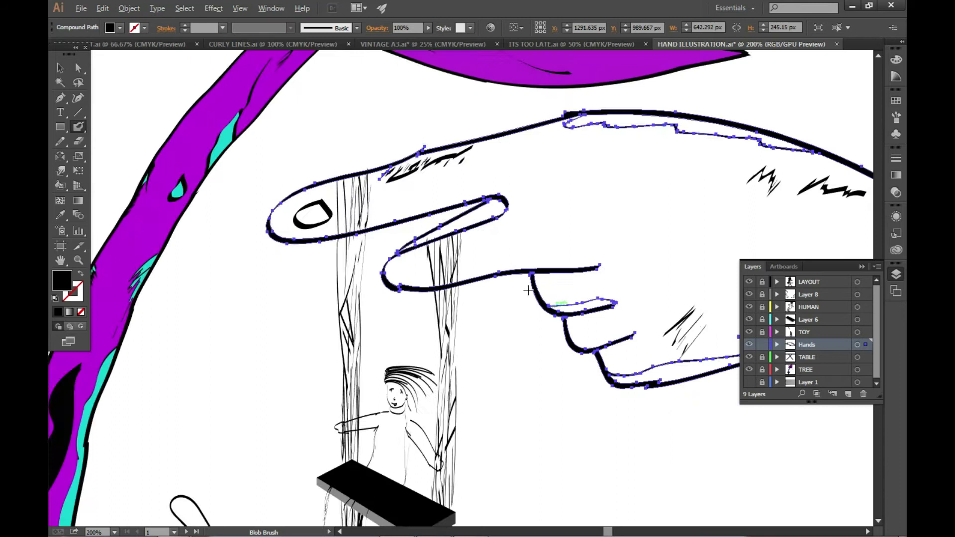
{"action": "scroll", "coordinate": [710, 181], "scroll_direction": "up", "scroll_amount": 4}
{"action": "scroll", "coordinate": [571, 202], "scroll_direction": "down", "scroll_amount": 3}
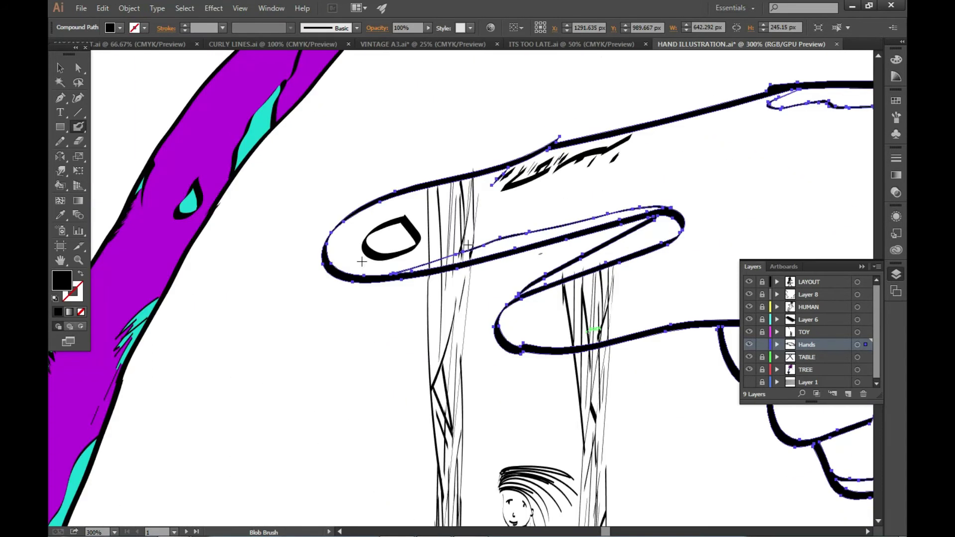
{"action": "scroll", "coordinate": [572, 202], "scroll_direction": "down", "scroll_amount": 3}
{"action": "key", "text": "v"}
{"action": "left_click", "coordinate": [665, 214]}
- Make the hand's regions live-paintable, fill its interior purple, and choose teal
{"action": "key", "text": "ctrl+a"}
{"action": "key", "text": "k"}
{"action": "left_click", "coordinate": [498, 258]}
{"action": "scroll", "coordinate": [497, 258], "scroll_direction": "up", "scroll_amount": 2}
{"action": "double_click", "coordinate": [62, 280]}
{"action": "key", "text": "Return"}
- Open the hand's context menu options, then deselect the hand
{"action": "scroll", "coordinate": [423, 184], "scroll_direction": "up", "scroll_amount": 2}
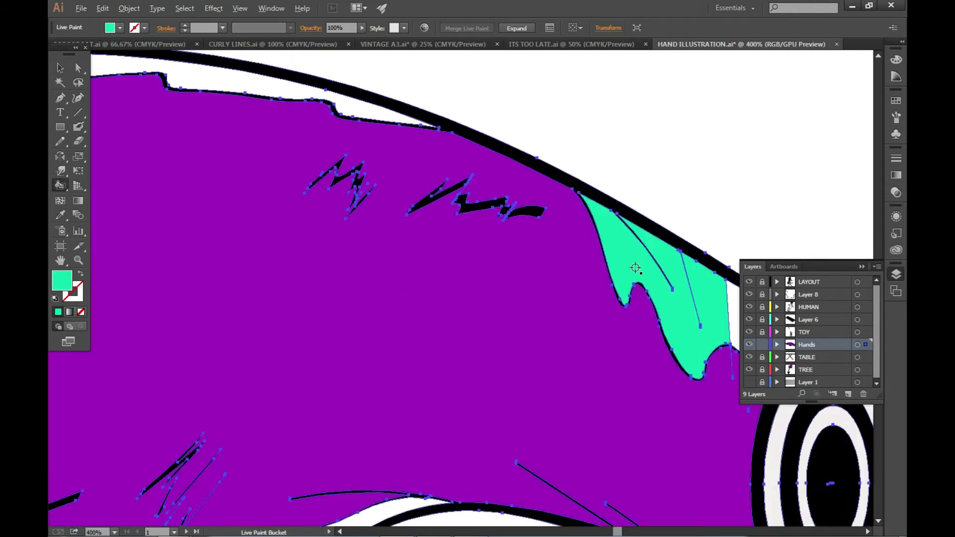
{"action": "scroll", "coordinate": [422, 184], "scroll_direction": "down", "scroll_amount": 4}
{"action": "scroll", "coordinate": [422, 184], "scroll_direction": "up", "scroll_amount": 4}
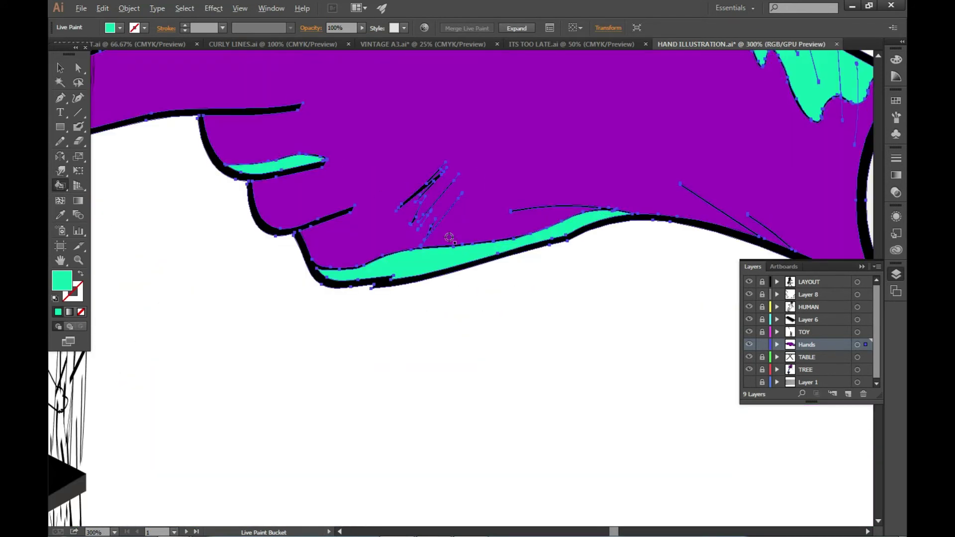
{"action": "scroll", "coordinate": [633, 209], "scroll_direction": "down", "scroll_amount": 2}
{"action": "scroll", "coordinate": [634, 209], "scroll_direction": "down", "scroll_amount": 1}
{"action": "key", "text": "shift+b"}
{"action": "scroll", "coordinate": [390, 269], "scroll_direction": "up", "scroll_amount": 3}
{"action": "key", "text": "v"}
{"action": "right_click", "coordinate": [238, 288]}
{"action": "key", "text": "Escape"}
{"action": "right_click", "coordinate": [502, 201]}
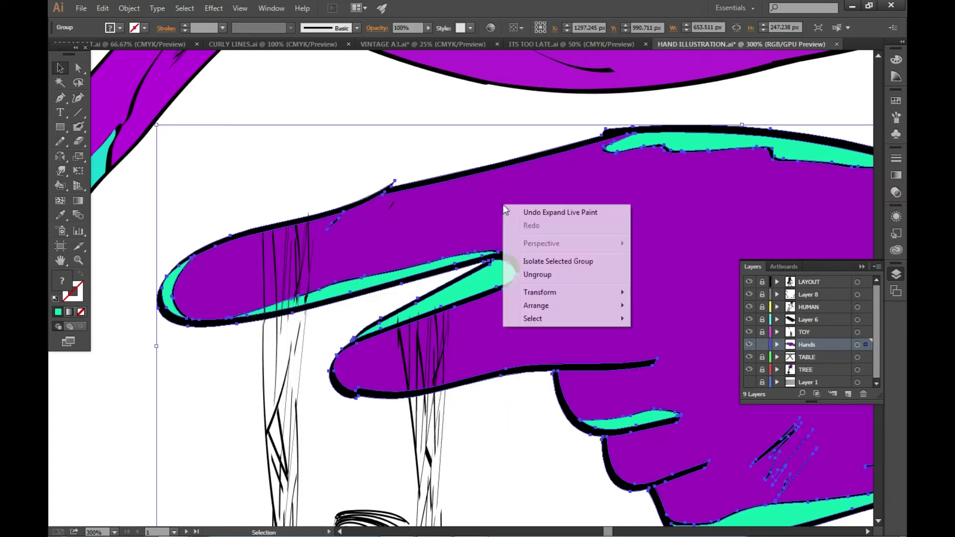
{"action": "left_click", "coordinate": [527, 213]}
- Fill the fingernail near-white, then recolour it cyan
{"action": "double_click", "coordinate": [65, 283]}
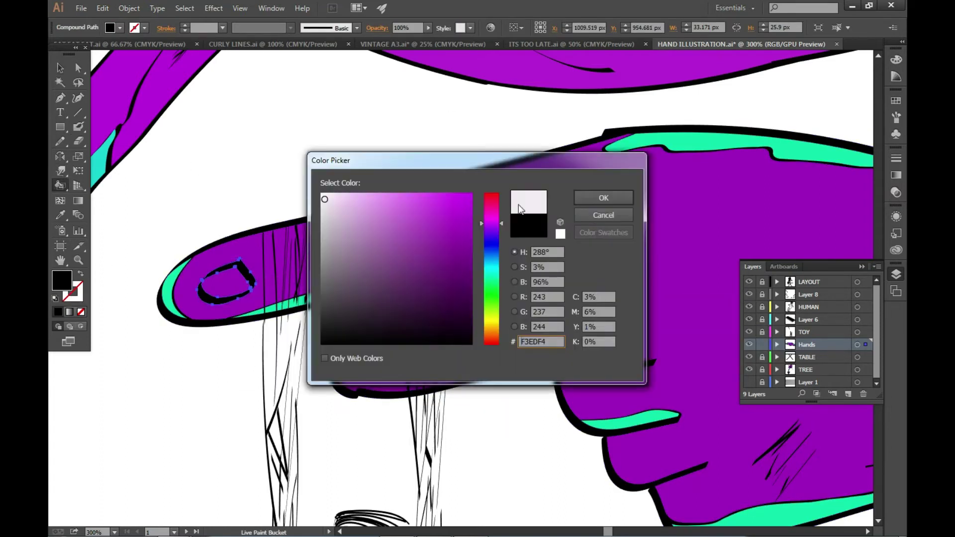
{"action": "left_click", "coordinate": [611, 194]}
{"action": "left_click", "coordinate": [227, 284]}
{"action": "double_click", "coordinate": [62, 280]}
{"action": "left_click", "coordinate": [612, 194]}
{"action": "left_click", "coordinate": [227, 283]}
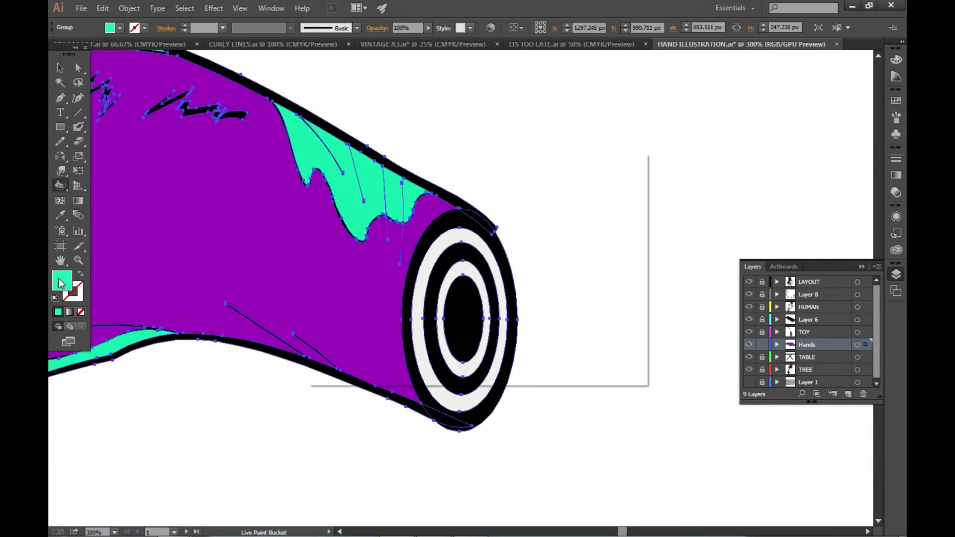
- Paint the wrist rings tan and reshape the curve at the hand's cut end
{"action": "double_click", "coordinate": [62, 281]}
{"action": "left_click", "coordinate": [607, 197]}
{"action": "left_click", "coordinate": [418, 319]}
{"action": "key", "text": "v"}
{"action": "left_click", "coordinate": [526, 293]}
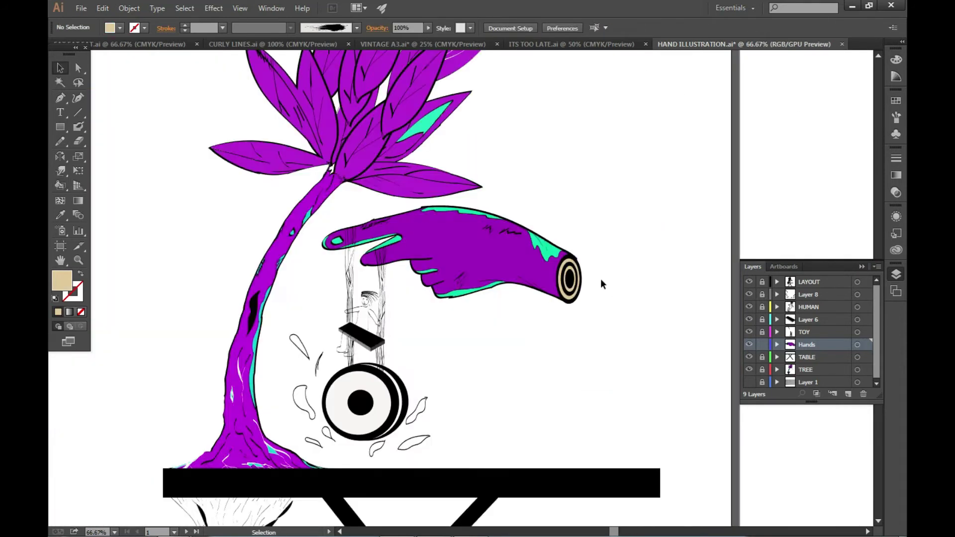
{"action": "left_click_drag", "start_coordinate": [373, 112], "coordinate": [393, 100]}
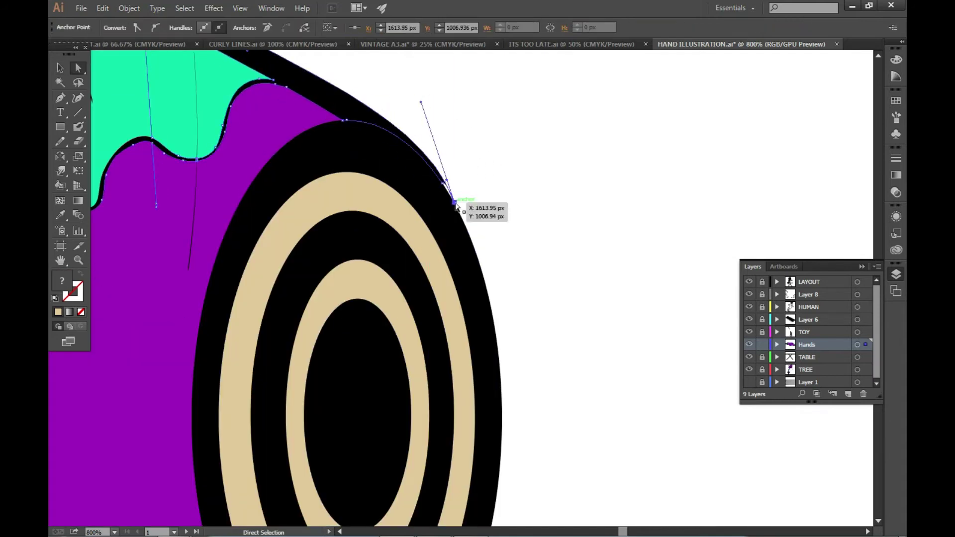
- Zoom in on the tree, select a leaf, and fill one of its regions with Live Paint
{"action": "key", "text": "ctrl+1"}
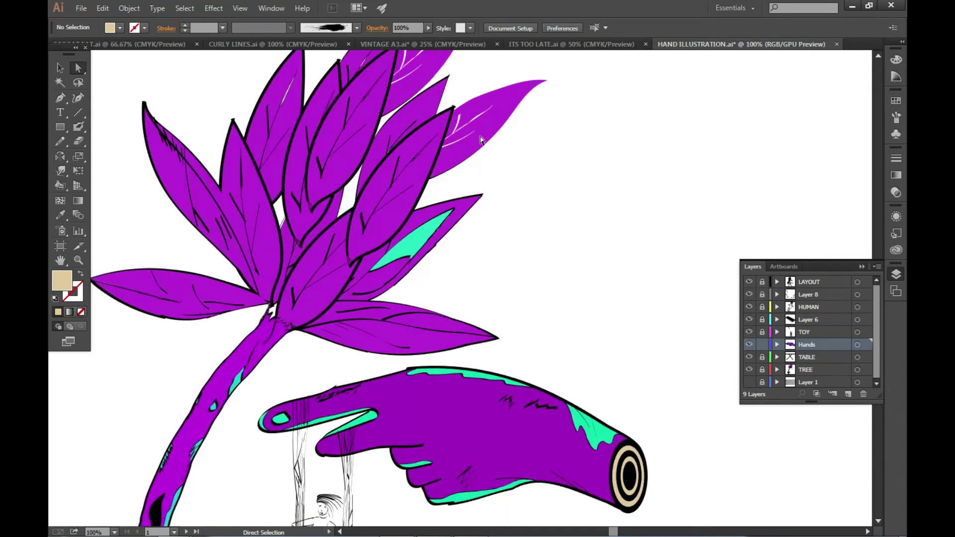
{"action": "key", "text": "ctrl+minus"}
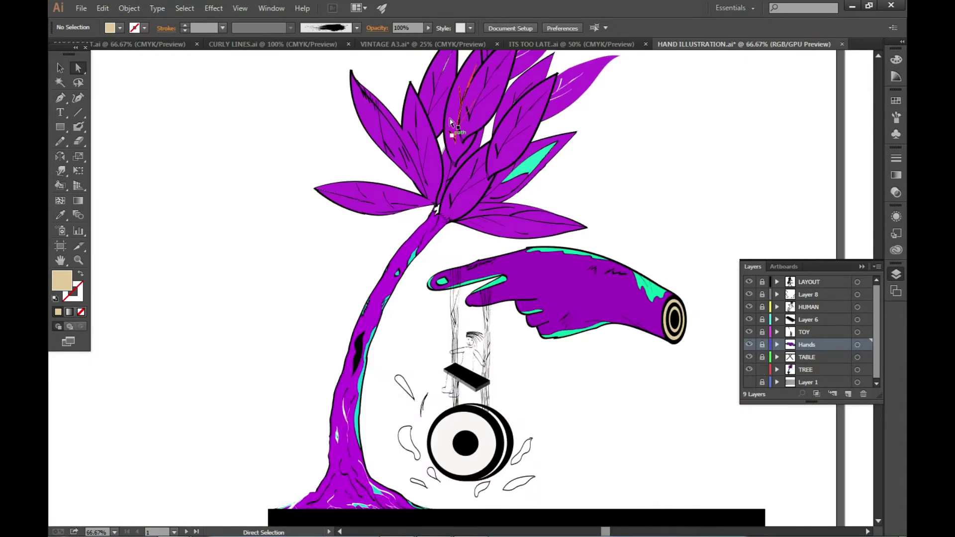
{"action": "left_click", "coordinate": [450, 122]}
{"action": "key", "text": "ctrl+plus"}
{"action": "key", "text": "ctrl+plus"}
{"action": "left_click", "coordinate": [77, 128]}
{"action": "key", "text": "ctrl+plus"}
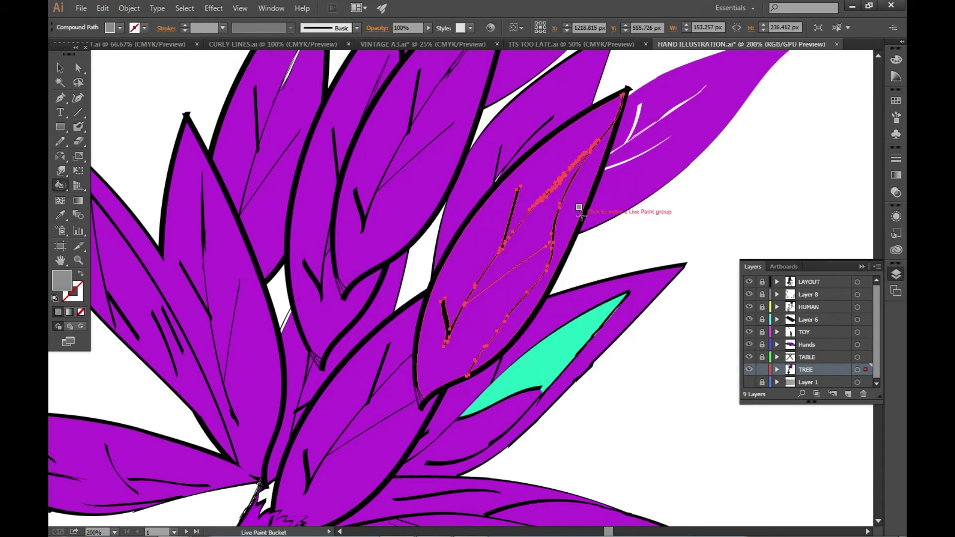
{"action": "key", "text": "ctrl+z"}
{"action": "key", "text": "ctrl+shift+z"}
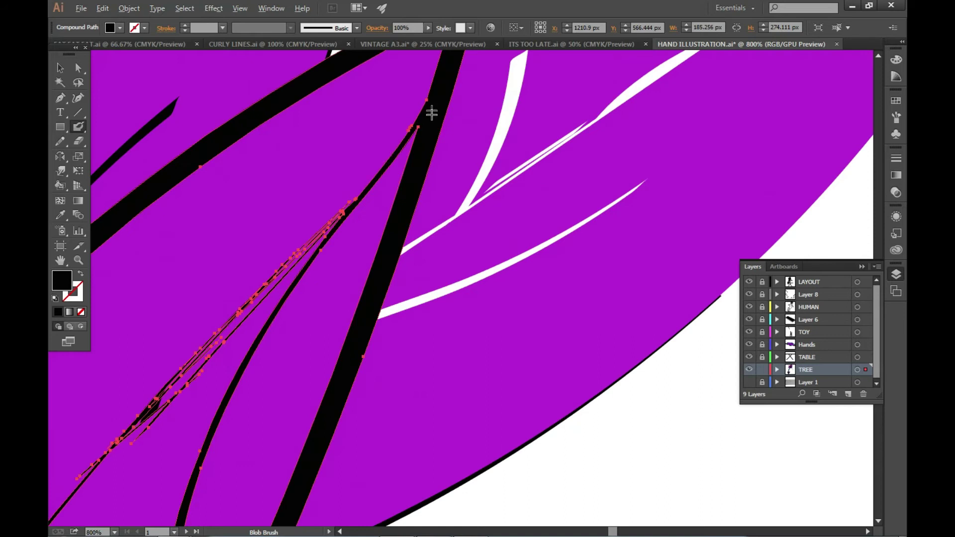
{"action": "left_click", "coordinate": [60, 185]}
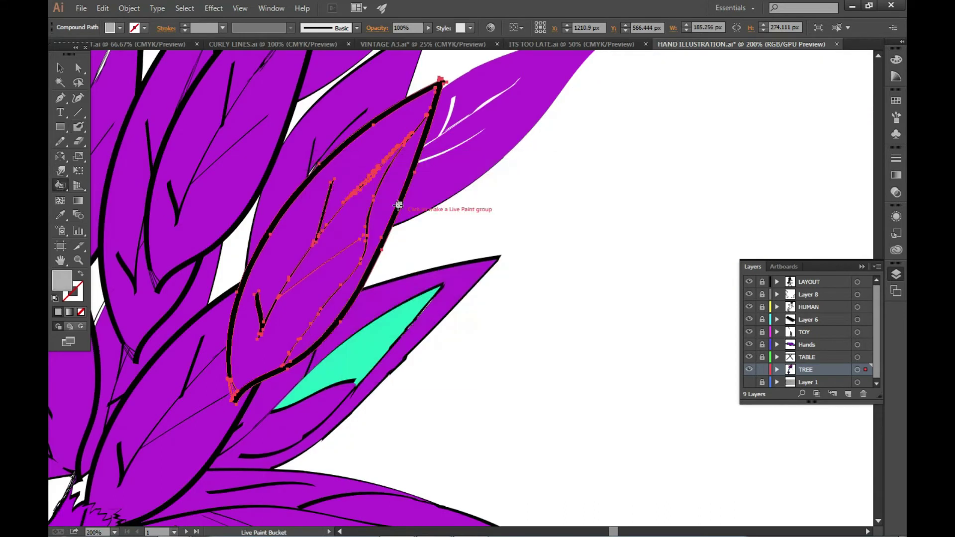
{"action": "left_click", "coordinate": [393, 201]}
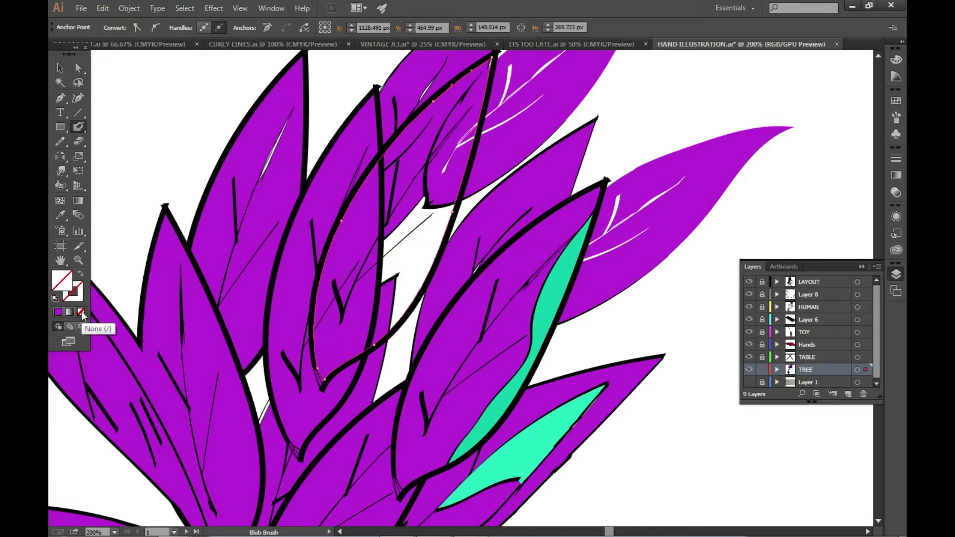
- Select the leaf's black outline and open the Live Paint fill colour picker
{"action": "left_click", "coordinate": [455, 88]}
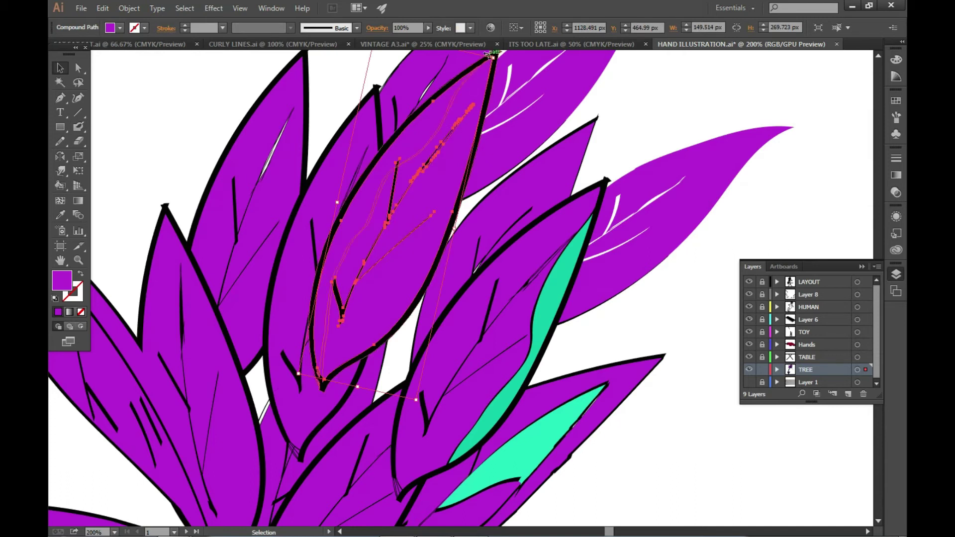
{"action": "scroll", "coordinate": [489, 94], "scroll_direction": "down", "scroll_amount": 1}
{"action": "scroll", "coordinate": [740, 197], "scroll_direction": "down", "scroll_amount": 3}
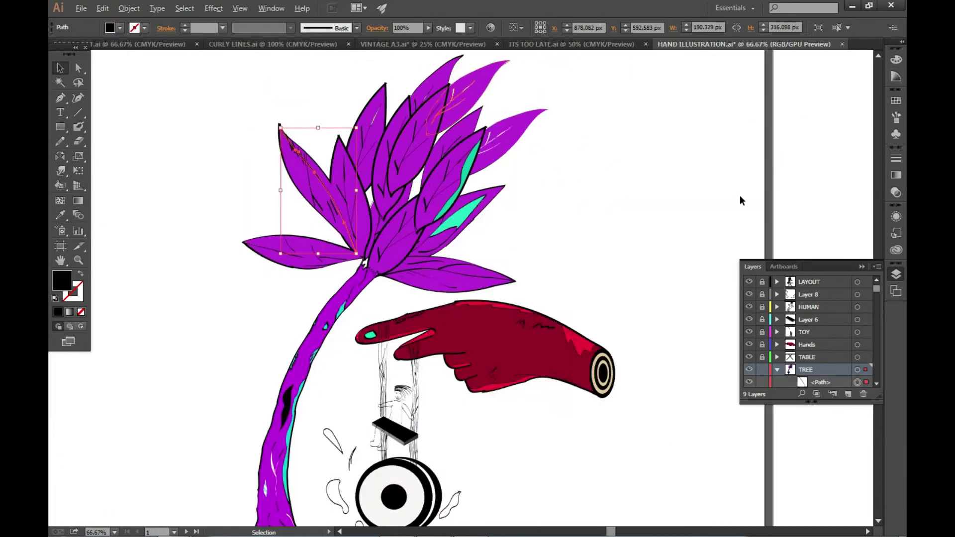
{"action": "scroll", "coordinate": [436, 80], "scroll_direction": "up", "scroll_amount": 3}
{"action": "scroll", "coordinate": [407, 97], "scroll_direction": "up", "scroll_amount": 2}
{"action": "right_click", "coordinate": [458, 107]}
{"action": "key", "text": "Escape"}
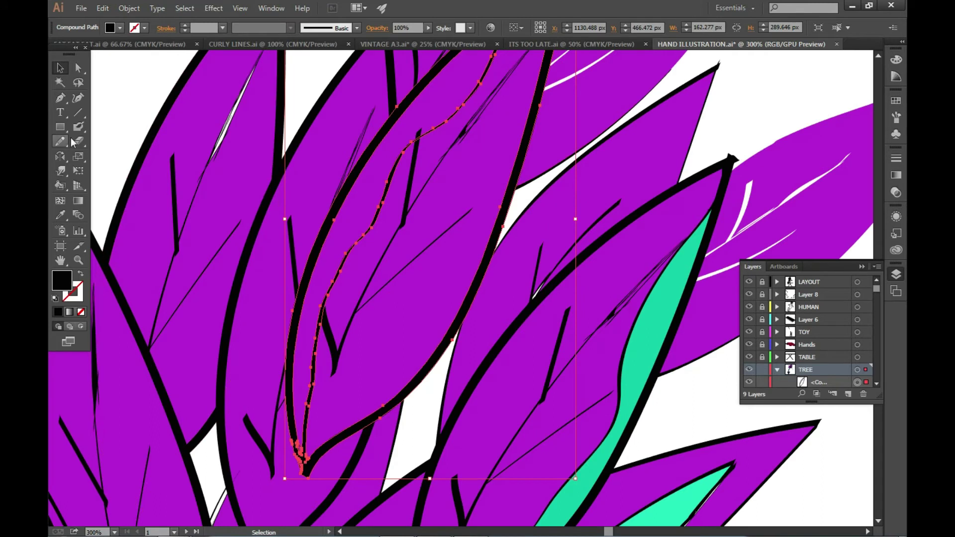
{"action": "key", "text": "k"}
{"action": "double_click", "coordinate": [63, 283]}
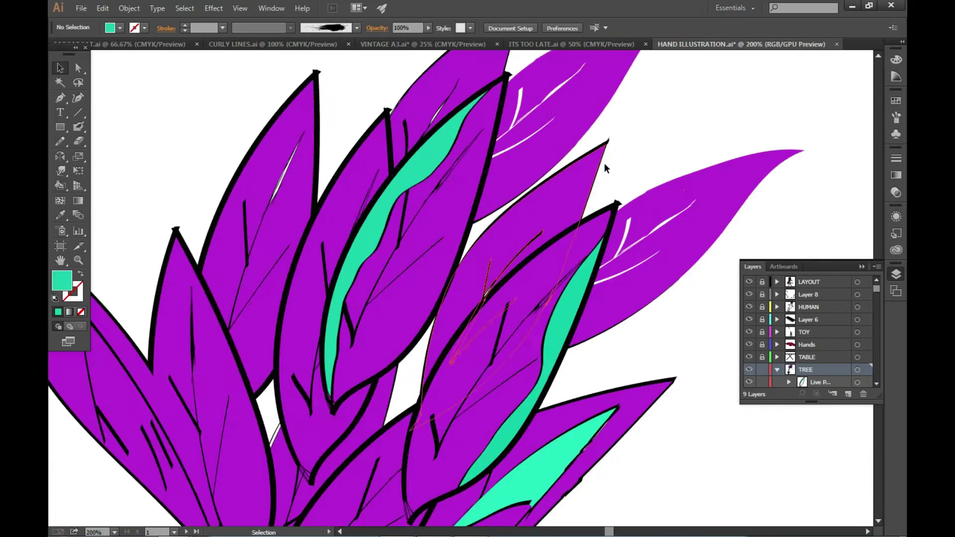
- Draw a wiggly Blob Brush line along the leaf's edge and bring it to front
{"action": "key", "text": "ctrl+minus"}
{"action": "key", "text": "ctrl+minus"}
{"action": "scroll", "coordinate": [569, 98], "scroll_direction": "down", "scroll_amount": 3}
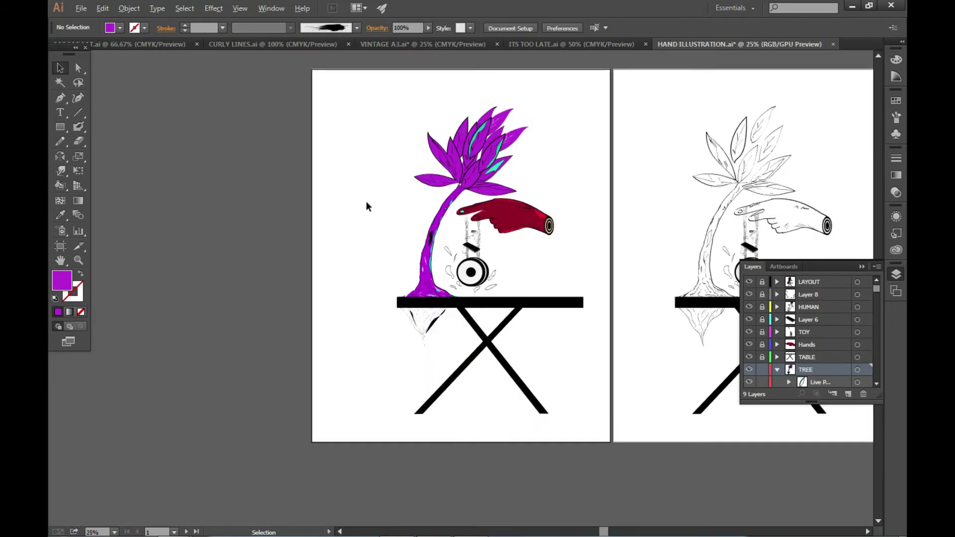
{"action": "scroll", "coordinate": [366, 201], "scroll_direction": "up", "scroll_amount": 3}
{"action": "left_click", "coordinate": [434, 202]}
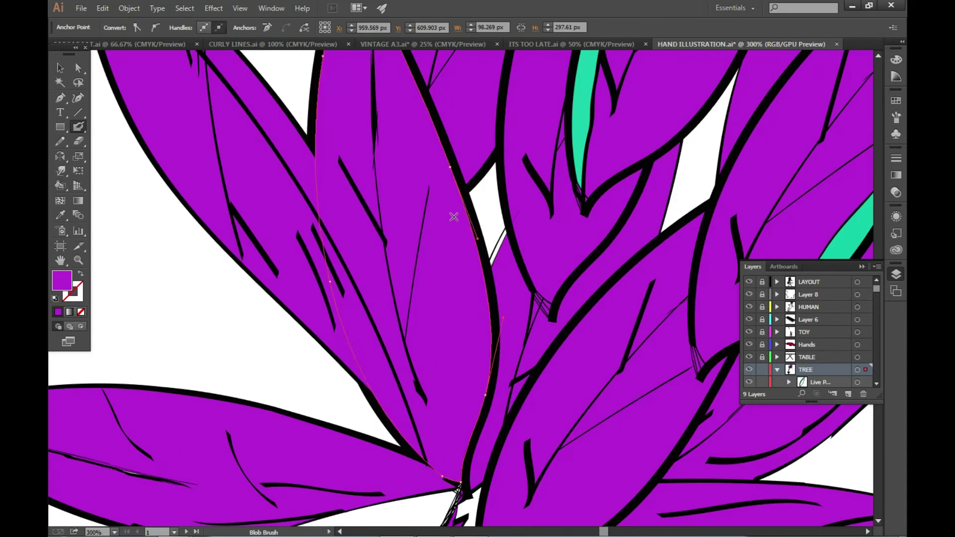
{"action": "left_click", "coordinate": [79, 128]}
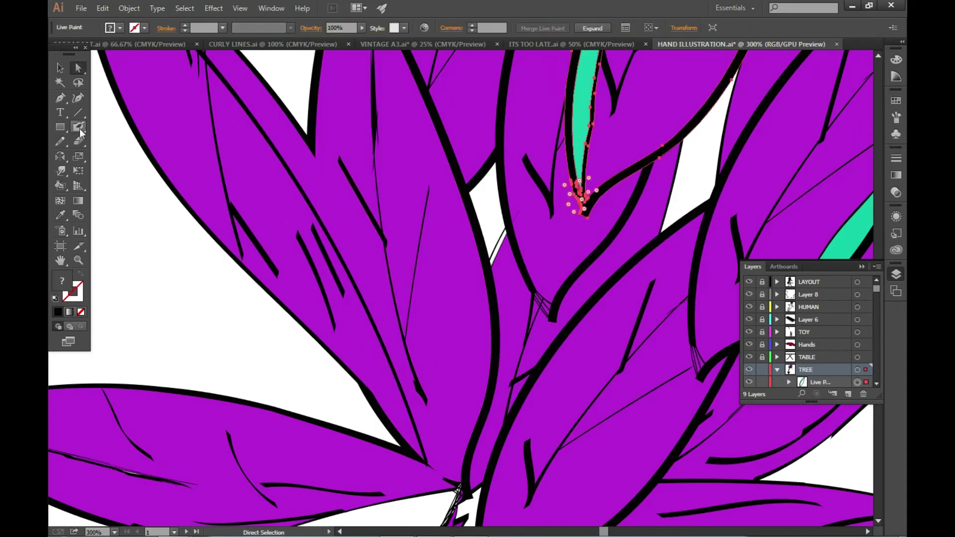
{"action": "scroll", "coordinate": [398, 224], "scroll_direction": "up", "scroll_amount": 5}
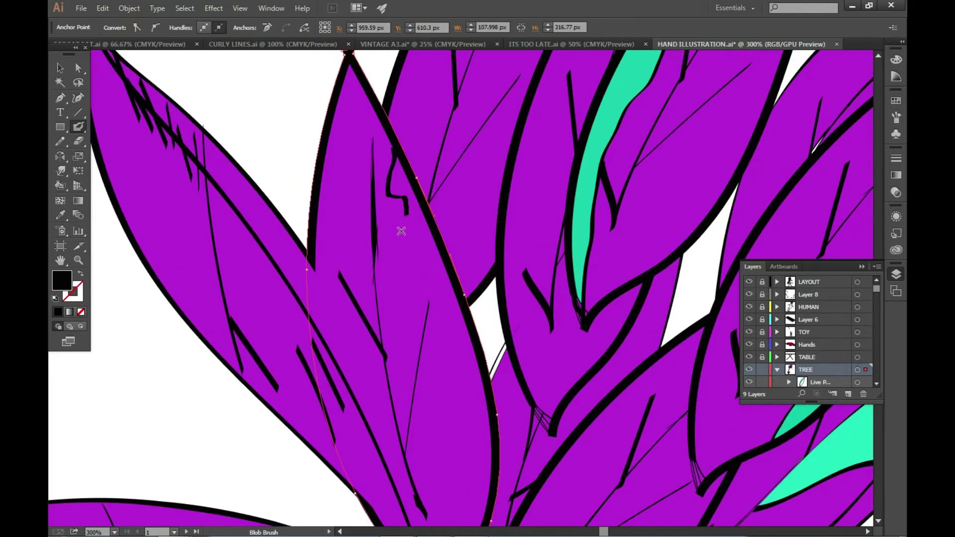
{"action": "left_click_drag", "start_coordinate": [392, 148], "coordinate": [460, 308]}
{"action": "right_click", "coordinate": [397, 211]}
{"action": "left_click", "coordinate": [591, 315]}
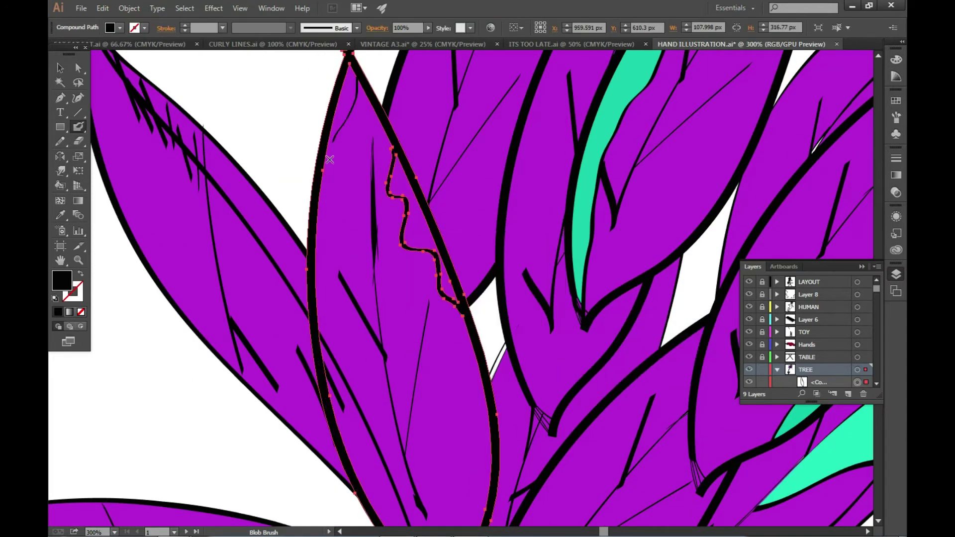
- Fill the new region along the leaf's edge with teal
{"action": "scroll", "coordinate": [329, 159], "scroll_direction": "down", "scroll_amount": 1}
{"action": "key", "text": "k"}
{"action": "double_click", "coordinate": [71, 282]}
{"action": "left_click", "coordinate": [607, 196]}
{"action": "left_click", "coordinate": [378, 184]}
{"action": "scroll", "coordinate": [258, 168], "scroll_direction": "down", "scroll_amount": 1}
- Pan the view to the left edge of the purple tree trunk
{"action": "scroll", "coordinate": [258, 167], "scroll_direction": "down", "scroll_amount": 3}
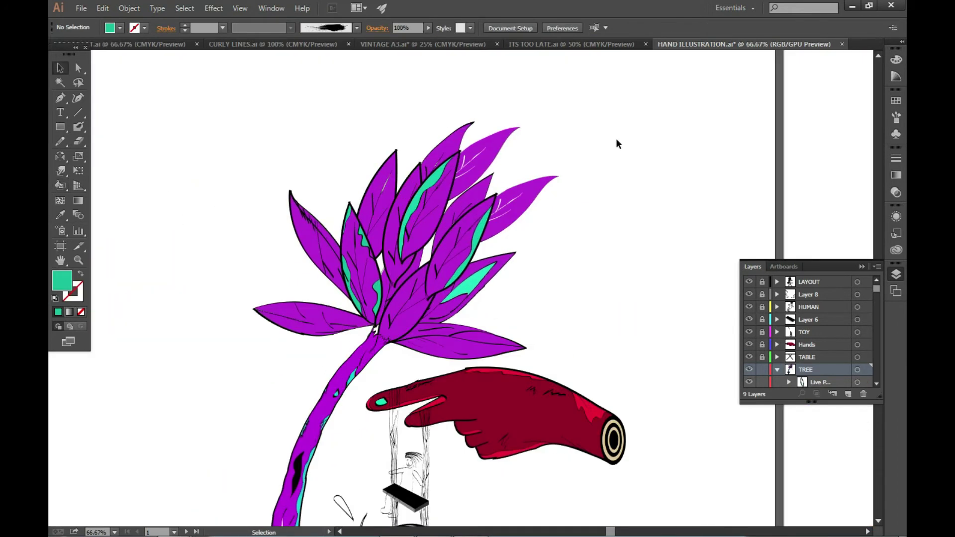
{"action": "scroll", "coordinate": [491, 126], "scroll_direction": "up", "scroll_amount": 1}
{"action": "key", "text": "shift+b"}
{"action": "scroll", "coordinate": [491, 126], "scroll_direction": "up", "scroll_amount": 2}
{"action": "scroll", "coordinate": [491, 126], "scroll_direction": "up", "scroll_amount": 1}
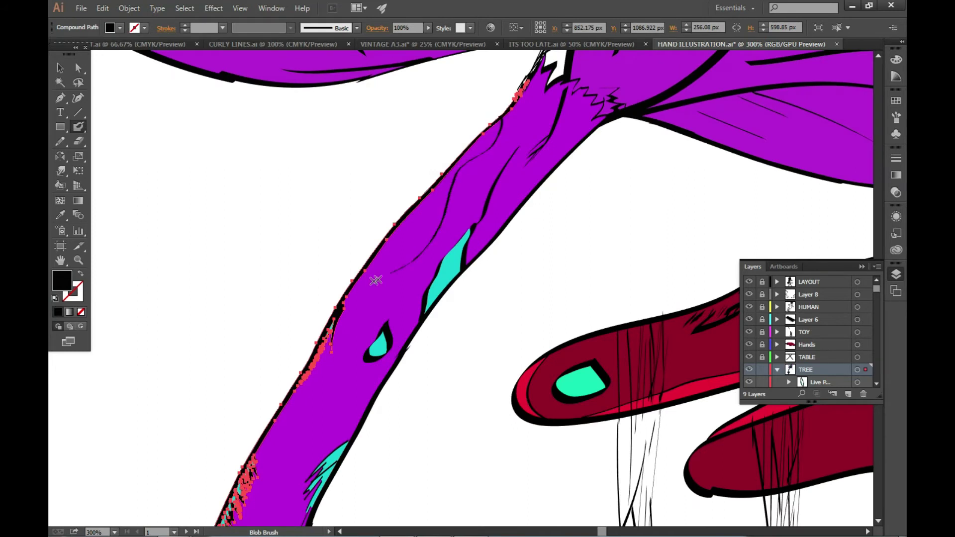
{"action": "scroll", "coordinate": [367, 242], "scroll_direction": "down", "scroll_amount": 3}
{"action": "scroll", "coordinate": [366, 242], "scroll_direction": "left", "scroll_amount": 2}
{"action": "scroll", "coordinate": [358, 284], "scroll_direction": "down", "scroll_amount": 1}
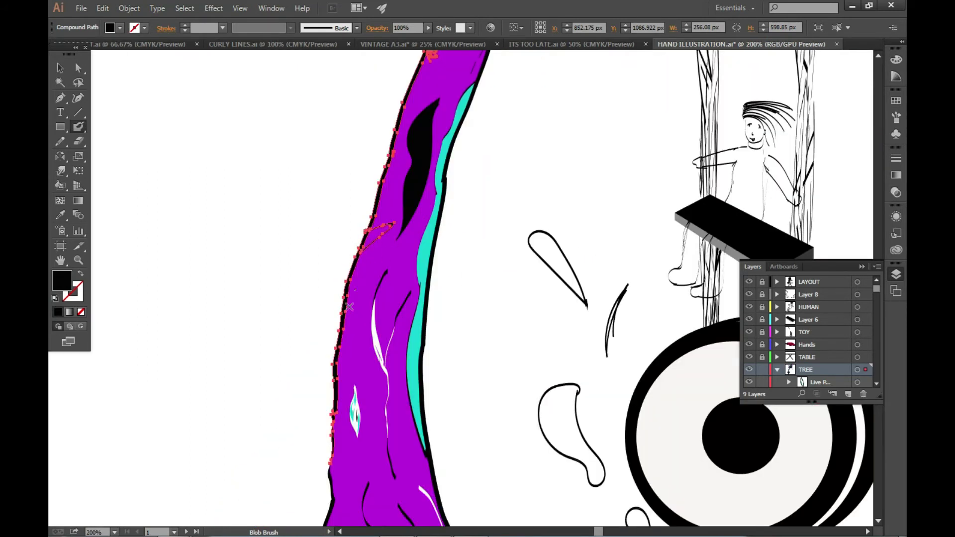
{"action": "scroll", "coordinate": [350, 307], "scroll_direction": "down", "scroll_amount": 1}
- Set the Live Paint fill to red and paint patches along the trunk's left edge
{"action": "left_click", "coordinate": [59, 185]}
{"action": "double_click", "coordinate": [61, 280]}
{"action": "left_click_drag", "start_coordinate": [491, 275], "coordinate": [479, 201]}
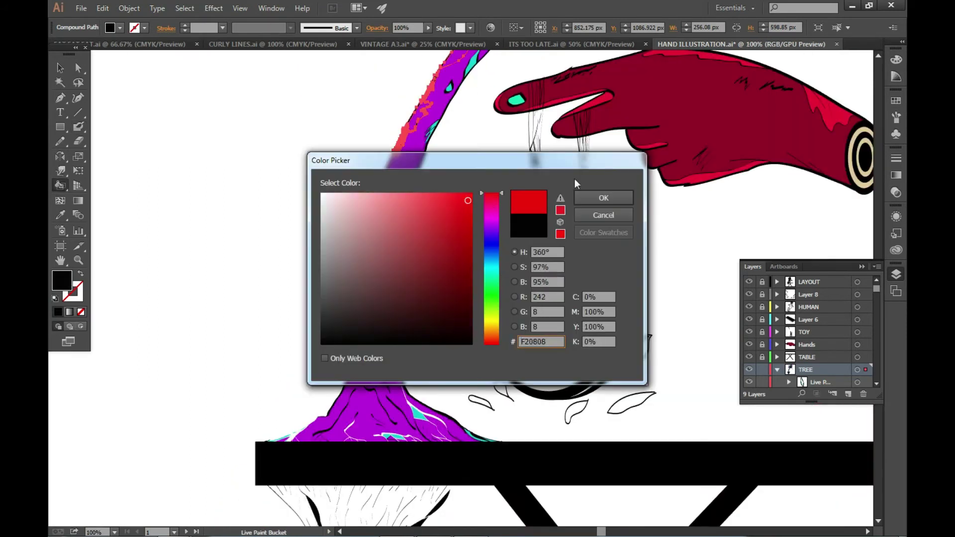
{"action": "left_click", "coordinate": [603, 198]}
{"action": "scroll", "coordinate": [348, 298], "scroll_direction": "up", "scroll_amount": 1}
{"action": "scroll", "coordinate": [348, 298], "scroll_direction": "down", "scroll_amount": 1}
{"action": "double_click", "coordinate": [62, 280]}
{"action": "left_click", "coordinate": [604, 197]}
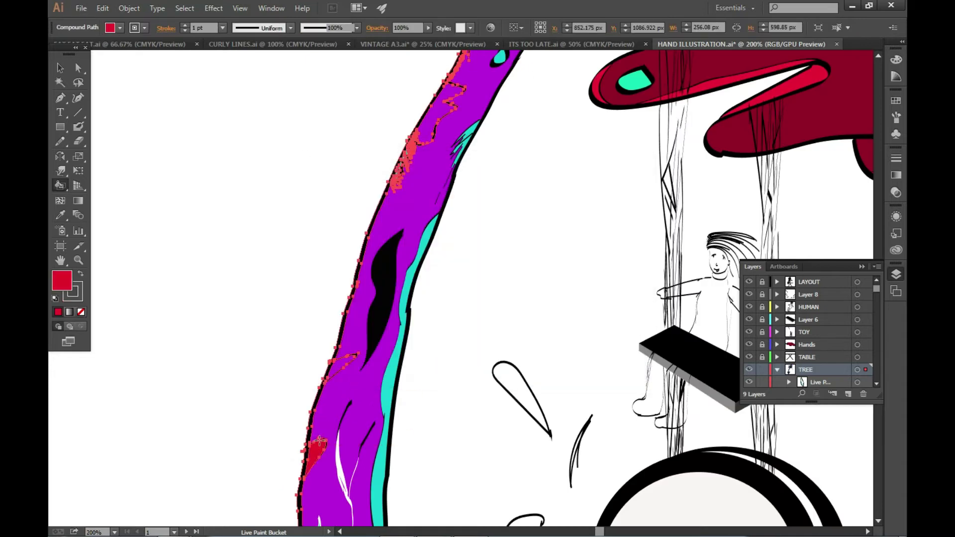
{"action": "scroll", "coordinate": [319, 440], "scroll_direction": "up", "scroll_amount": 5}
{"action": "scroll", "coordinate": [230, 298], "scroll_direction": "up", "scroll_amount": 3}
{"action": "scroll", "coordinate": [230, 298], "scroll_direction": "down", "scroll_amount": 2}
- Set the Live Paint fill colour back to teal and return to the Selection tool
{"action": "key", "text": "v"}
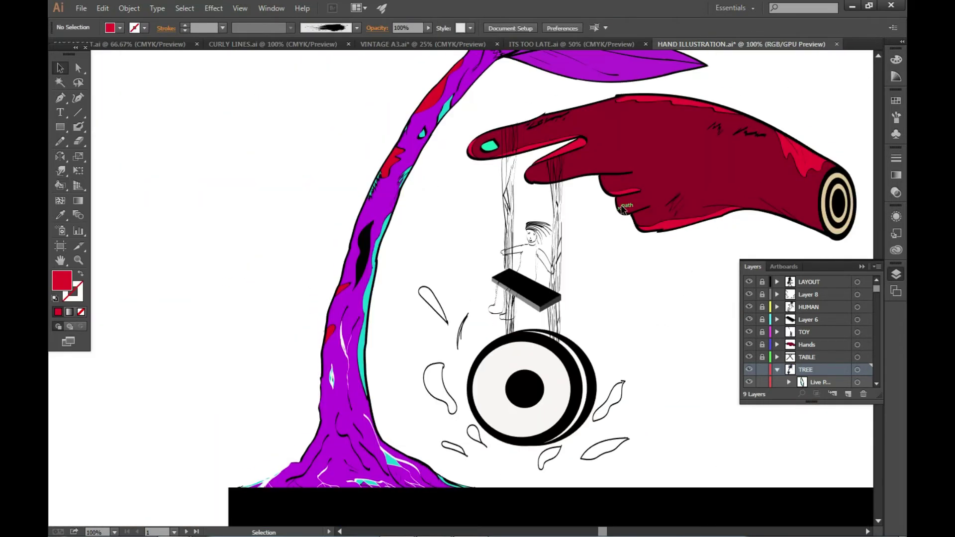
{"action": "left_click", "coordinate": [61, 185]}
{"action": "double_click", "coordinate": [62, 279]}
{"action": "left_click", "coordinate": [616, 196]}
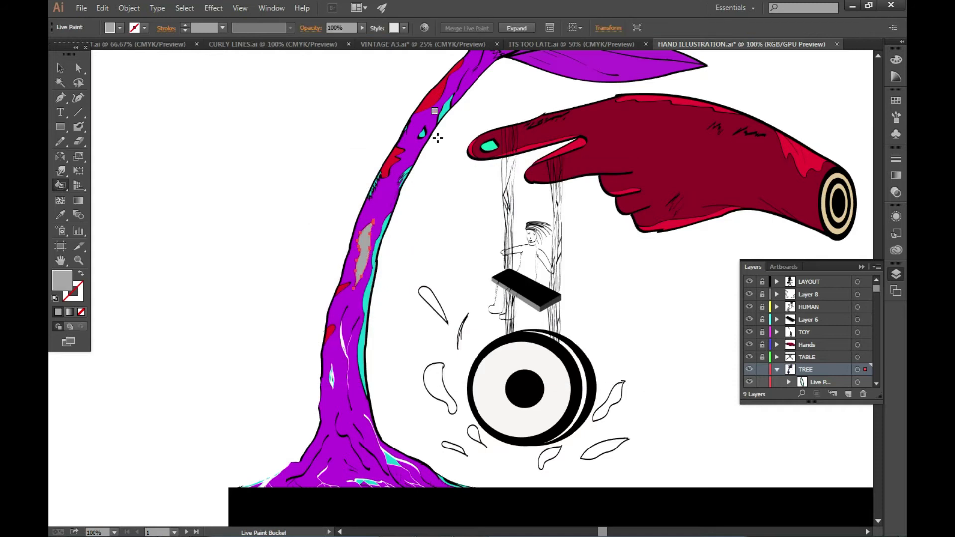
{"action": "double_click", "coordinate": [62, 280]}
{"action": "left_click", "coordinate": [616, 196]}
{"action": "scroll", "coordinate": [177, 207], "scroll_direction": "down", "scroll_amount": 2}
{"action": "scroll", "coordinate": [177, 207], "scroll_direction": "down", "scroll_amount": 2}
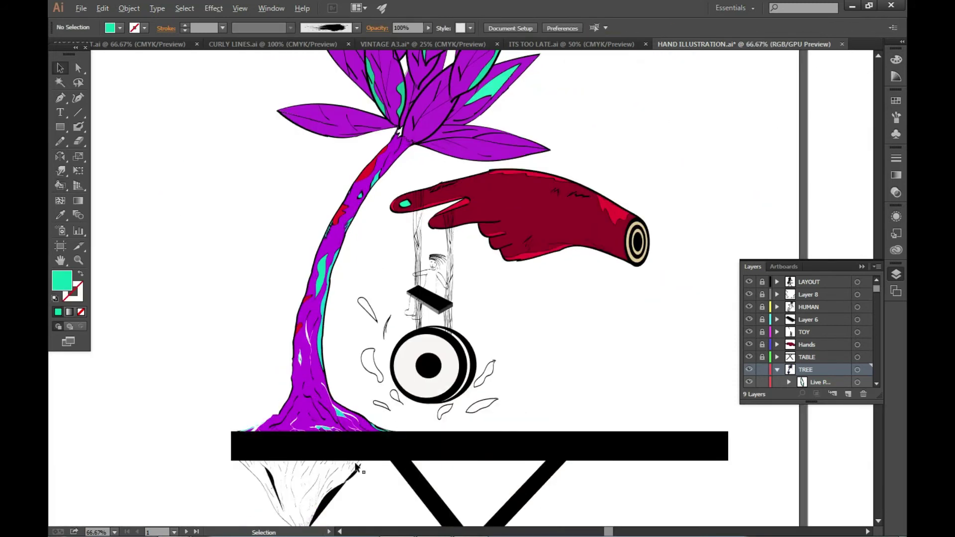
{"action": "key", "text": "v"}
{"action": "scroll", "coordinate": [479, 210], "scroll_direction": "down", "scroll_amount": 2}
{"action": "scroll", "coordinate": [277, 308], "scroll_direction": "up", "scroll_amount": 4}
- Draw a wiggly line across the left leaf and fill its top and right bands teal
{"action": "scroll", "coordinate": [276, 308], "scroll_direction": "up", "scroll_amount": 2}
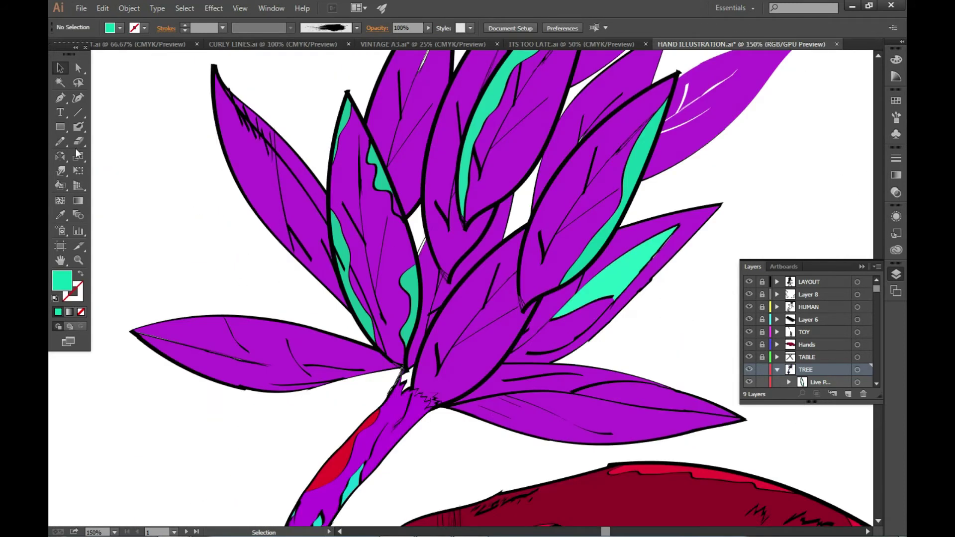
{"action": "key", "text": "shift+b"}
{"action": "scroll", "coordinate": [149, 358], "scroll_direction": "up", "scroll_amount": 2}
{"action": "scroll", "coordinate": [146, 286], "scroll_direction": "up", "scroll_amount": 1}
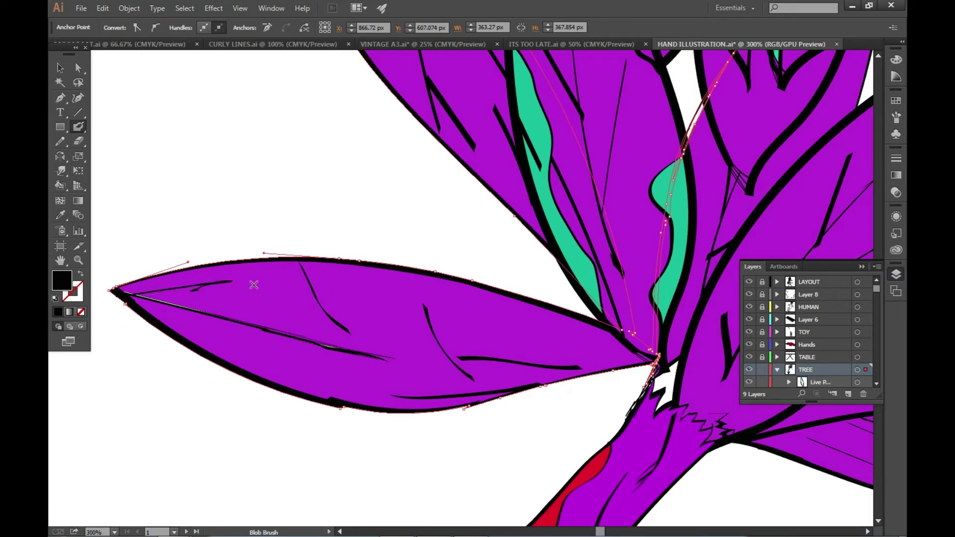
{"action": "left_click_drag", "start_coordinate": [601, 359], "coordinate": [381, 333]}
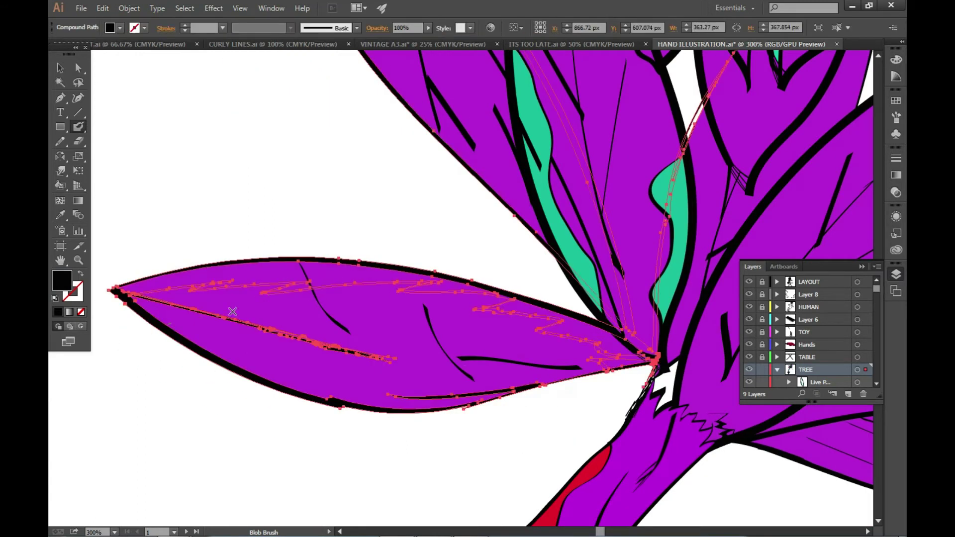
{"action": "double_click", "coordinate": [61, 280]}
{"action": "left_click", "coordinate": [601, 199]}
{"action": "double_click", "coordinate": [62, 279]}
{"action": "left_click", "coordinate": [601, 198]}
{"action": "left_click", "coordinate": [299, 273]}
{"action": "left_click", "coordinate": [521, 307]}
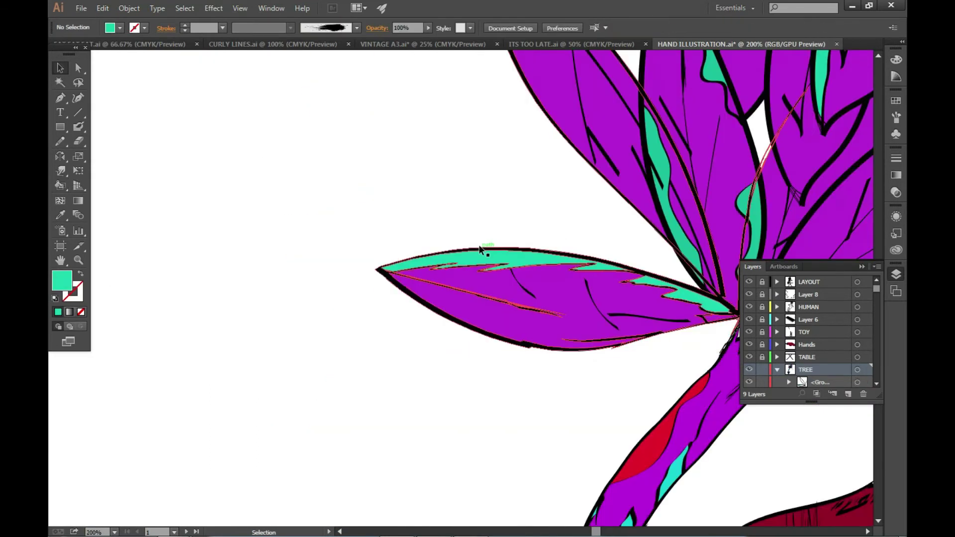
- Draw a Blob Brush shape around the leaf's midrib and fill it red
{"action": "key", "text": "shift+b"}
{"action": "key", "text": "ctrl+plus"}
{"action": "key", "text": "ctrl+plus"}
{"action": "key", "text": "ctrl+plus"}
{"action": "left_click_drag", "start_coordinate": [369, 241], "coordinate": [393, 260]}
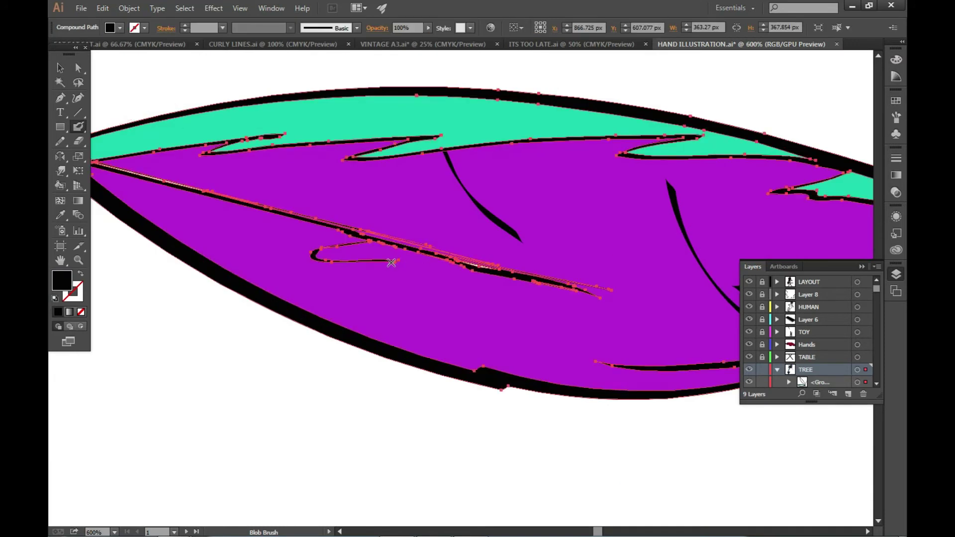
{"action": "left_click", "coordinate": [60, 185]}
{"action": "double_click", "coordinate": [62, 280]}
{"action": "left_click", "coordinate": [493, 334]}
{"action": "left_click", "coordinate": [604, 197]}
{"action": "double_click", "coordinate": [62, 280]}
{"action": "left_click", "coordinate": [492, 334]}
{"action": "left_click", "coordinate": [603, 198]}
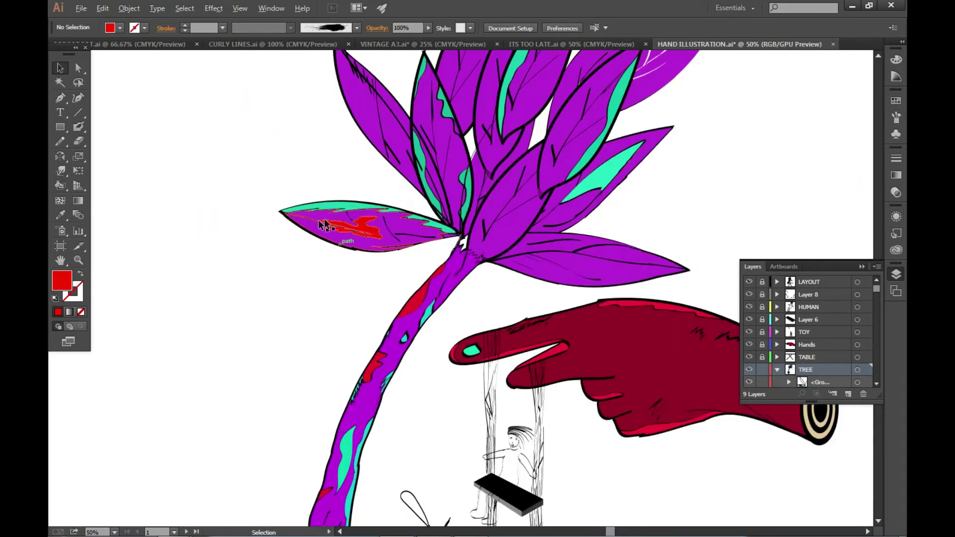
- Select all of the leaf's parts and combine them into a Live Paint group
{"action": "left_click", "coordinate": [324, 225]}
{"action": "key", "text": "ctrl+plus"}
{"action": "key", "text": "ctrl+plus"}
{"action": "key", "text": "ctrl+plus"}
{"action": "key", "text": "a"}
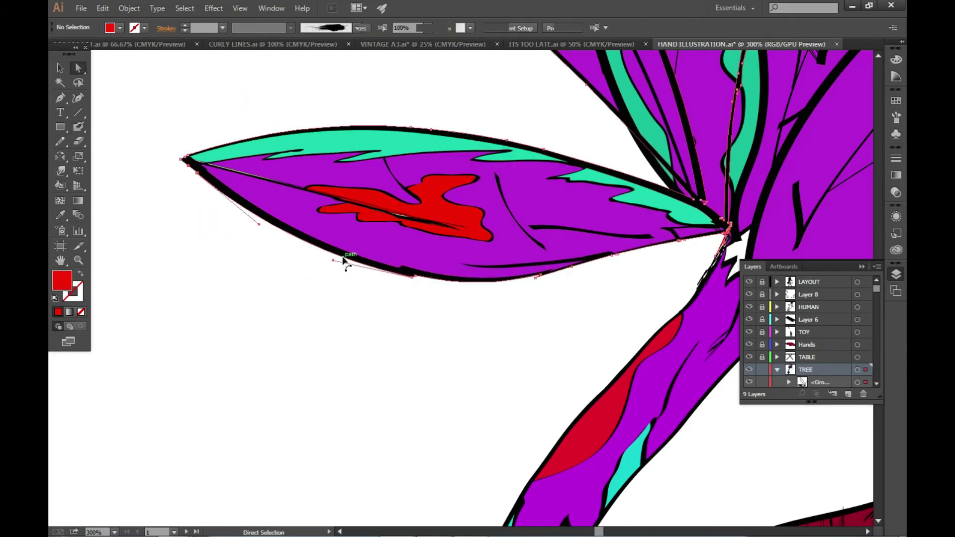
{"action": "left_click", "coordinate": [268, 235]}
{"action": "left_click", "coordinate": [78, 67]}
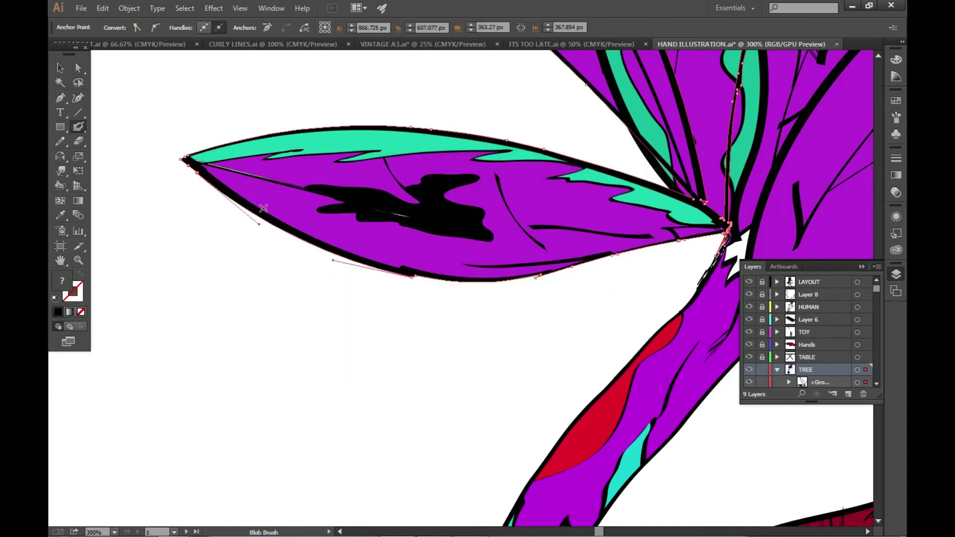
{"action": "key", "text": "v"}
{"action": "left_click_drag", "start_coordinate": [341, 263], "coordinate": [453, 29]}
{"action": "left_click", "coordinate": [452, 27]}
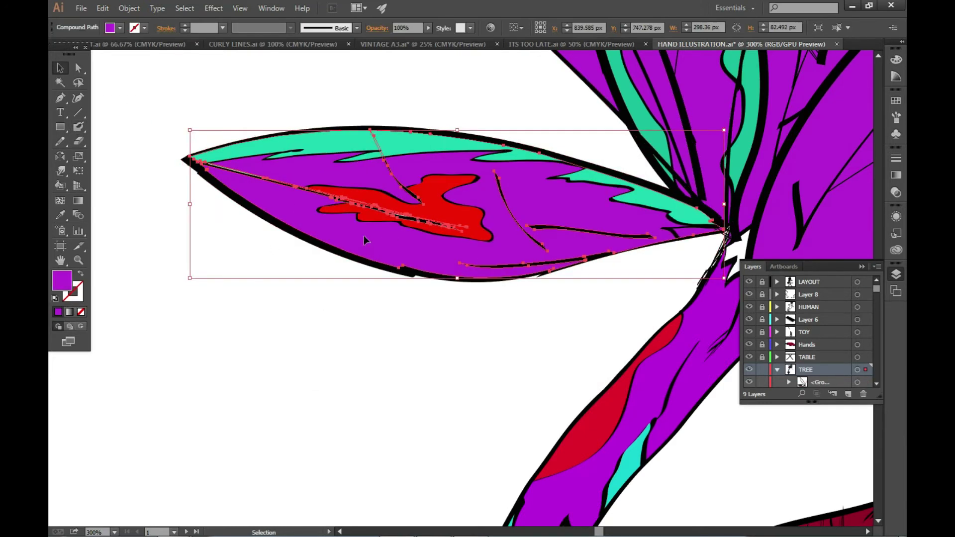
{"action": "double_click", "coordinate": [382, 261]}
{"action": "double_click", "coordinate": [407, 344]}
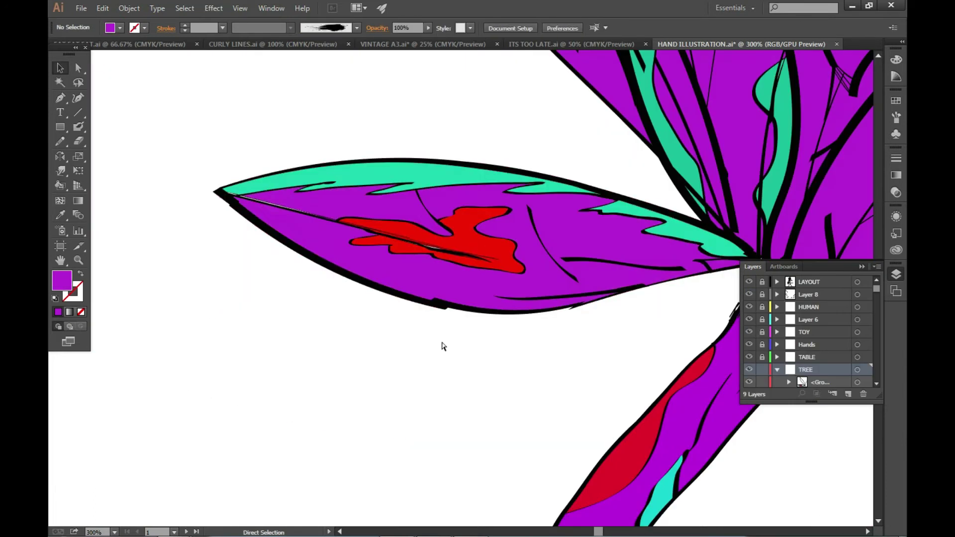
- Select the leaf's purple body shape, entering and leaving isolation mode
{"action": "left_click", "coordinate": [460, 299]}
{"action": "scroll", "coordinate": [571, 344], "scroll_direction": "up", "scroll_amount": 4}
{"action": "left_click", "coordinate": [408, 302]}
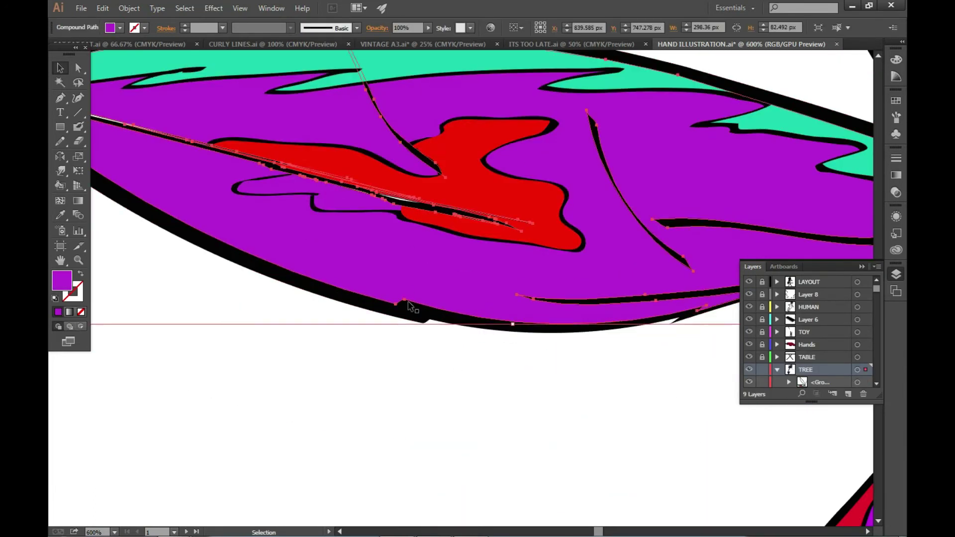
{"action": "double_click", "coordinate": [359, 301]}
{"action": "scroll", "coordinate": [455, 258], "scroll_direction": "down", "scroll_amount": 1}
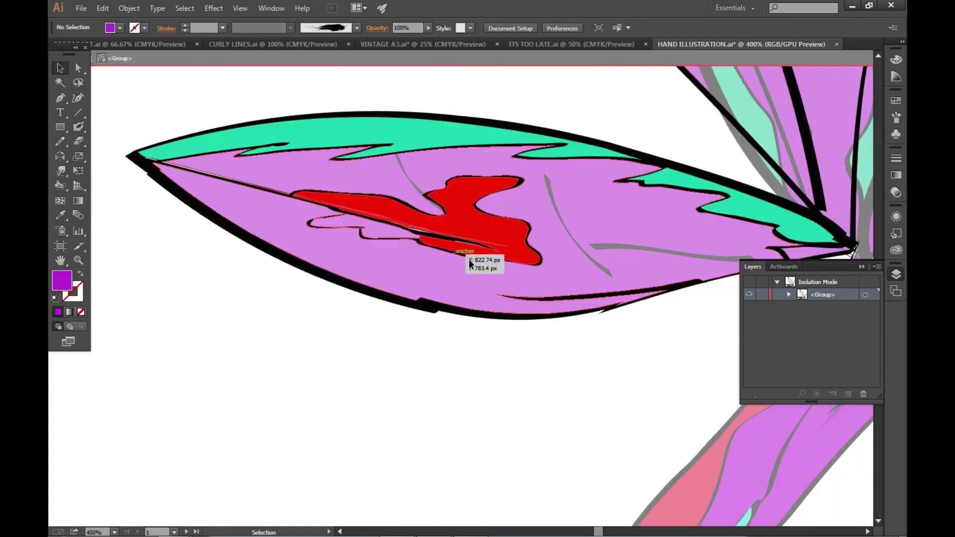
{"action": "double_click", "coordinate": [504, 83]}
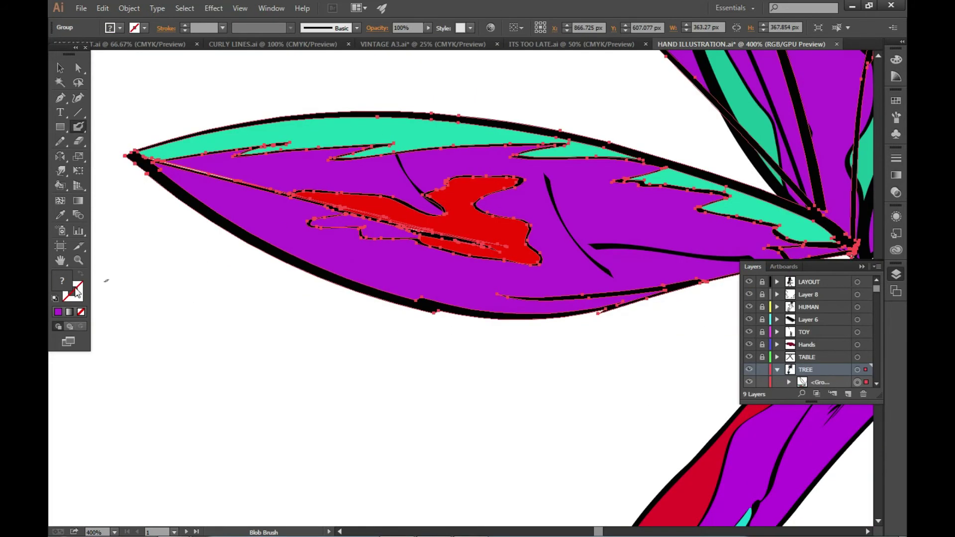
{"action": "double_click", "coordinate": [77, 292]}
{"action": "key", "text": "Escape"}
- Set the fill to teal and undo the stray wavy line across the leaf
{"action": "key", "text": "v"}
{"action": "double_click", "coordinate": [348, 283]}
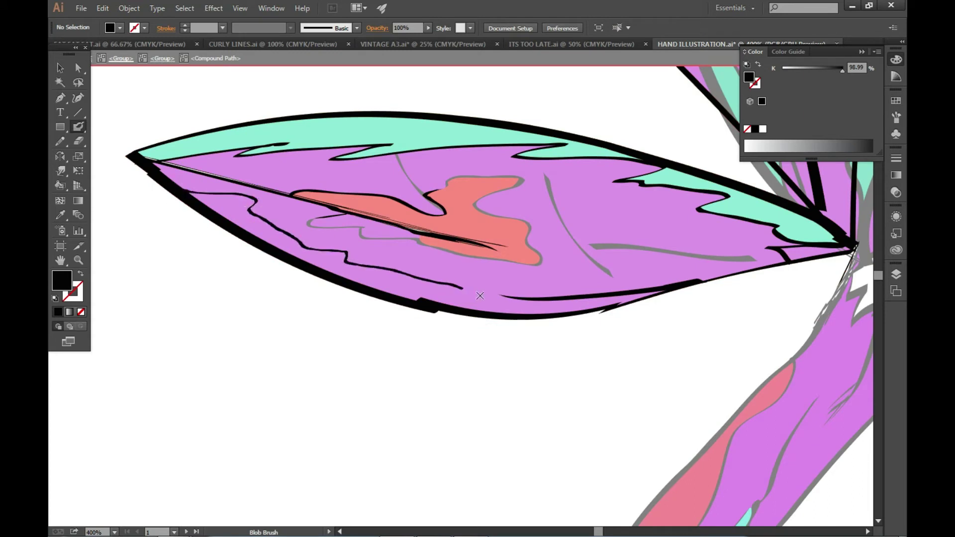
{"action": "double_click", "coordinate": [66, 284]}
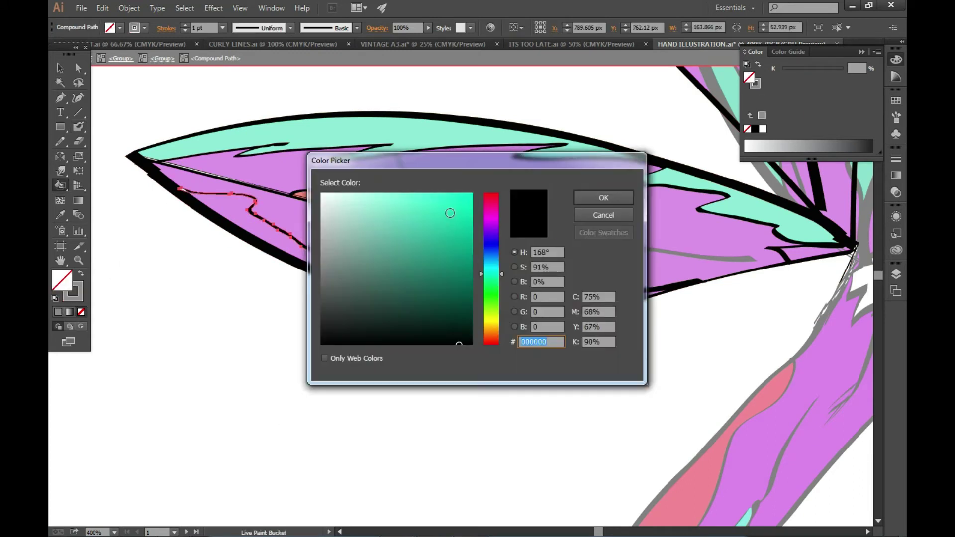
{"action": "key", "text": "Return"}
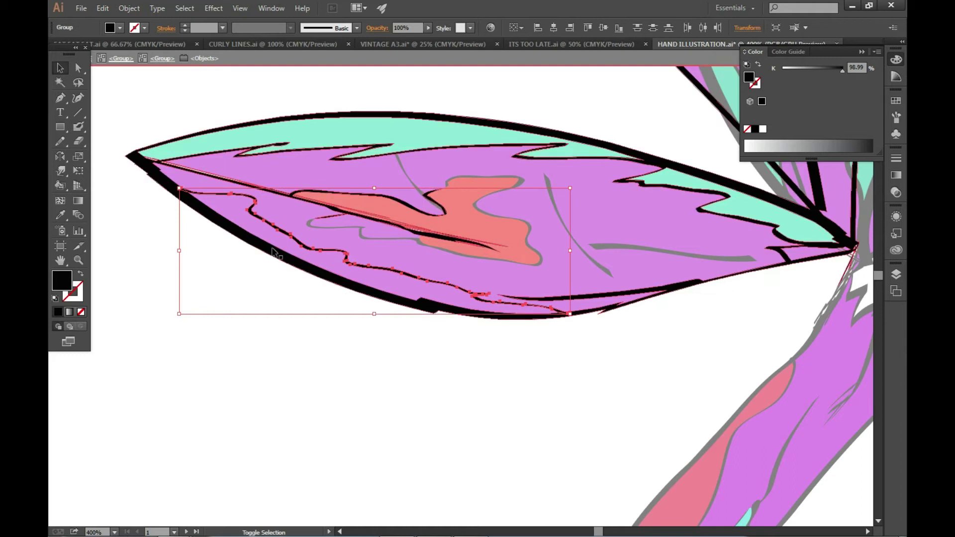
{"action": "scroll", "coordinate": [355, 264], "scroll_direction": "up", "scroll_amount": 2}
{"action": "key", "text": "ctrl+z"}
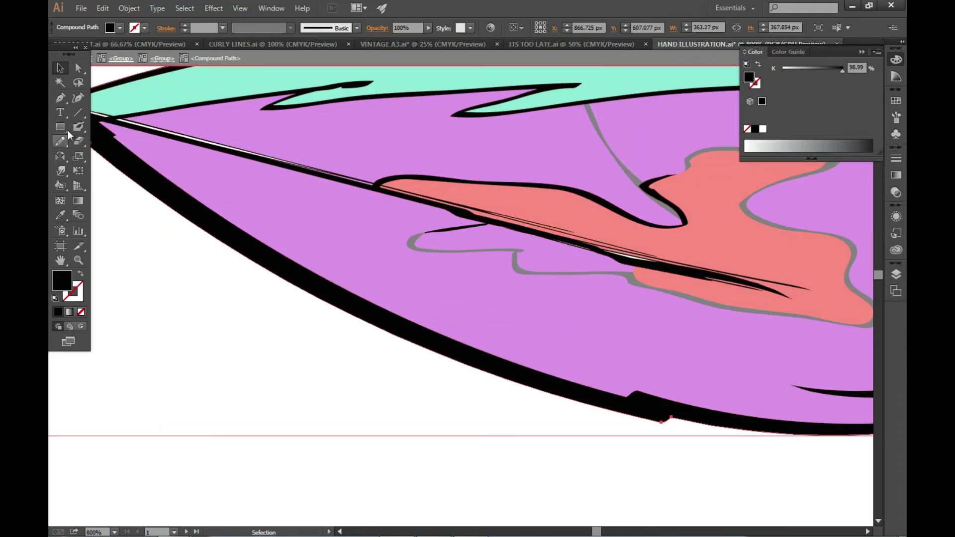
{"action": "scroll", "coordinate": [803, 410], "scroll_direction": "down", "scroll_amount": 3}
- Choose teal as the Live Paint Bucket fill for the leaf accent regions
{"action": "key", "text": "k"}
{"action": "scroll", "coordinate": [349, 249], "scroll_direction": "up", "scroll_amount": 3}
{"action": "double_click", "coordinate": [61, 276]}
{"action": "left_click", "coordinate": [326, 239]}
{"action": "key", "text": "Return"}
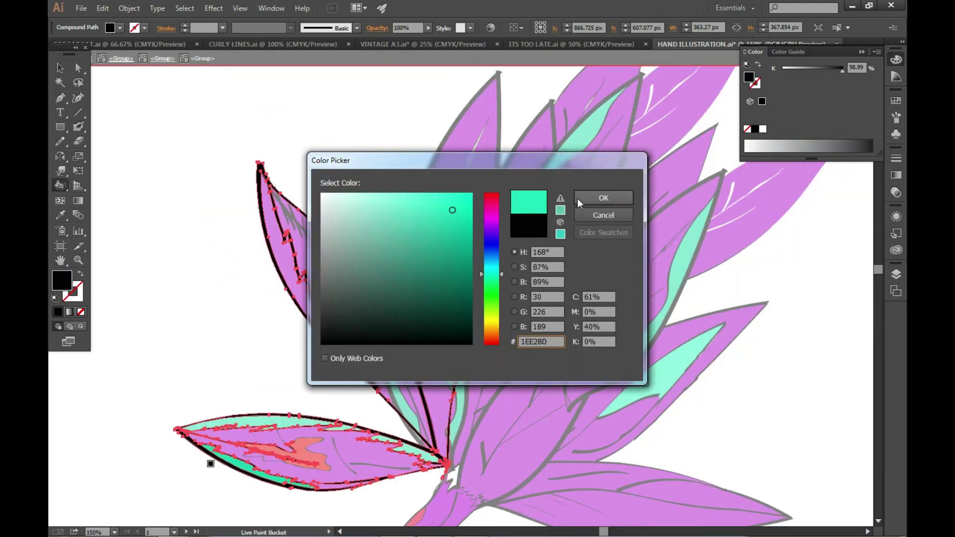
{"action": "left_click", "coordinate": [578, 199]}
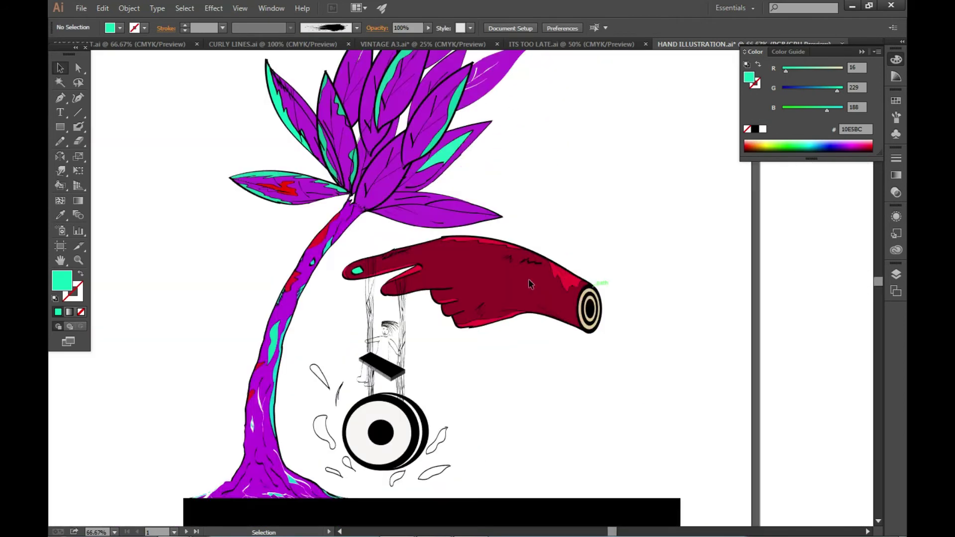
- Isolate the hand group and paint a short black hatch stroke on its upper edge
{"action": "left_click", "coordinate": [78, 68]}
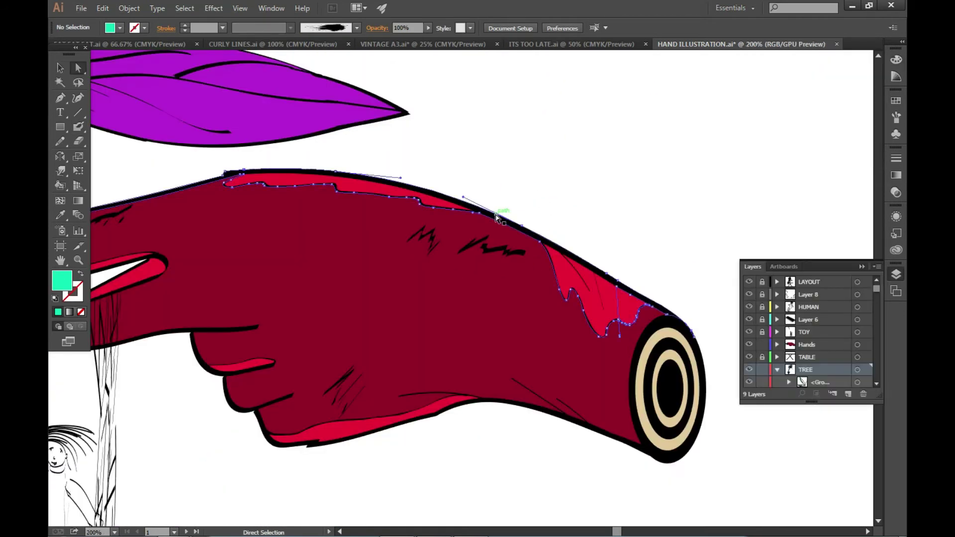
{"action": "left_click", "coordinate": [519, 404]}
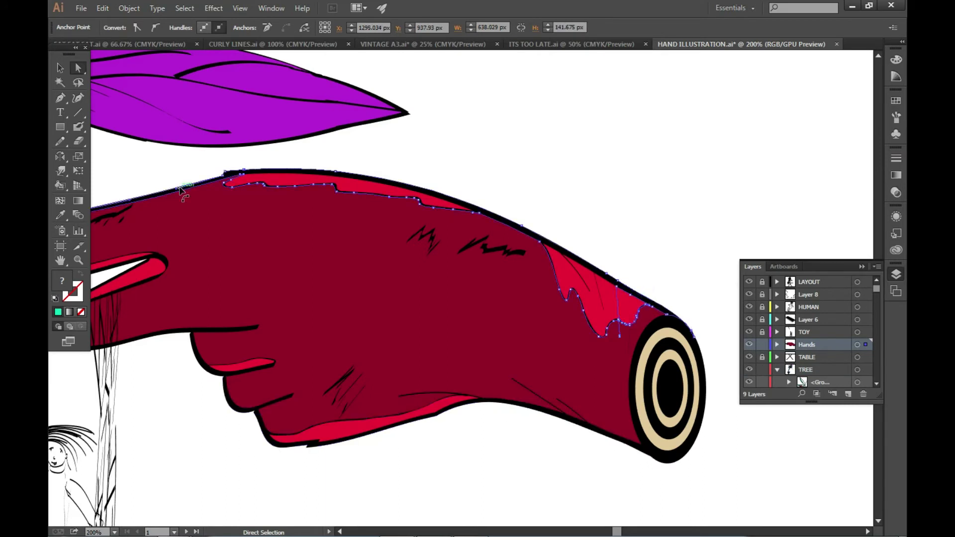
{"action": "key", "text": "shift+n"}
{"action": "right_click", "coordinate": [437, 267]}
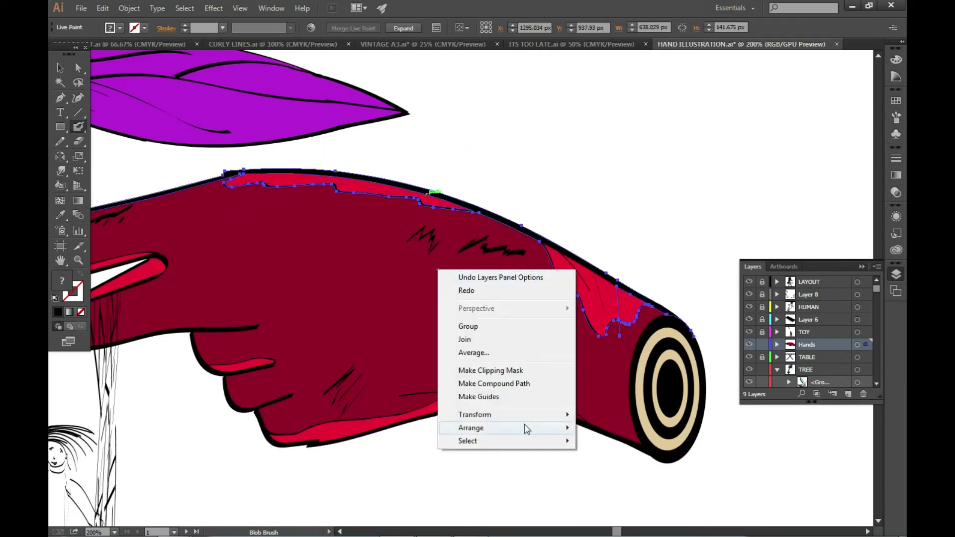
{"action": "double_click", "coordinate": [500, 220]}
{"action": "key", "text": "shift+b"}
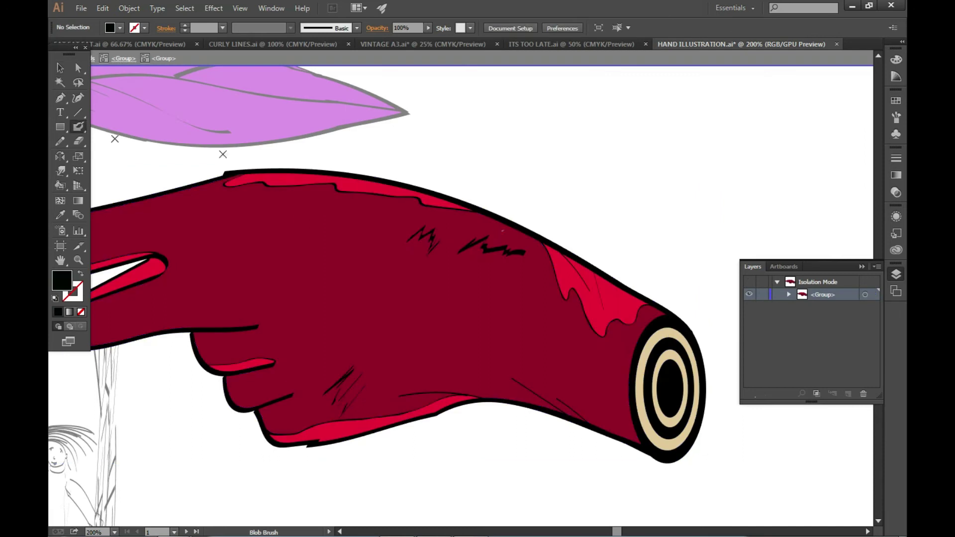
{"action": "scroll", "coordinate": [355, 270], "scroll_direction": "up", "scroll_amount": 3}
{"action": "scroll", "coordinate": [299, 259], "scroll_direction": "down", "scroll_amount": 4}
{"action": "scroll", "coordinate": [300, 258], "scroll_direction": "up", "scroll_amount": 3}
{"action": "left_click_drag", "start_coordinate": [275, 178], "coordinate": [298, 195]}
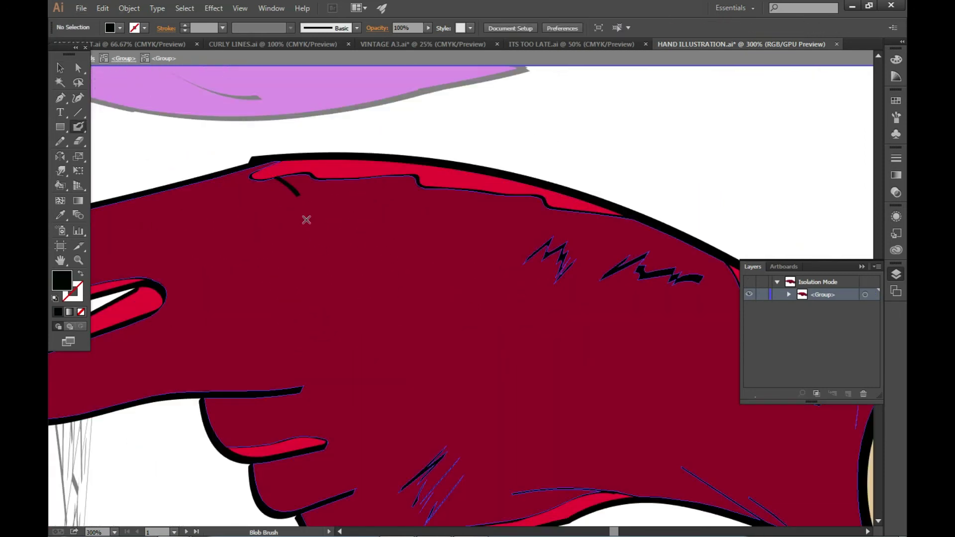
{"action": "scroll", "coordinate": [587, 437], "scroll_direction": "down", "scroll_amount": 5}
{"action": "scroll", "coordinate": [541, 296], "scroll_direction": "up", "scroll_amount": 4}
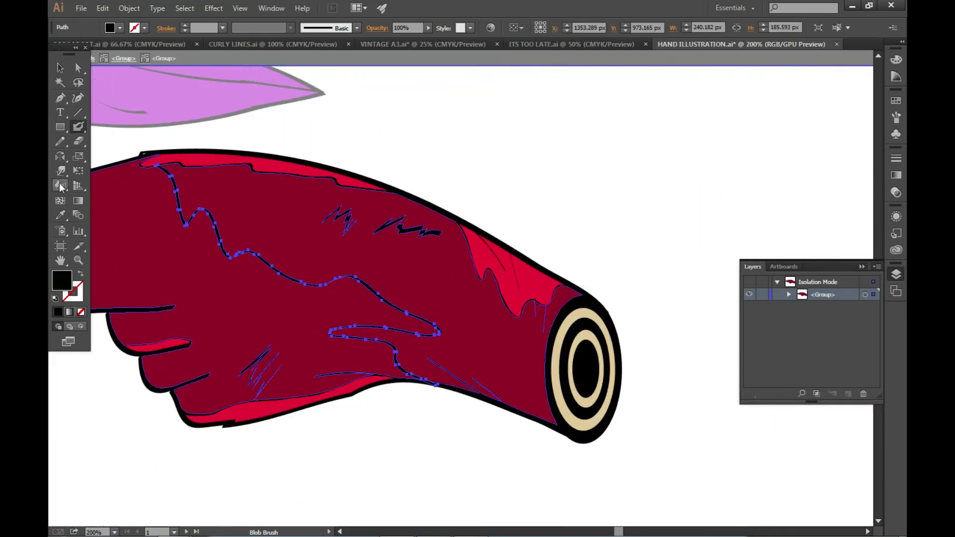
- Turn the forearm paths into a Live Paint group
{"action": "key", "text": "k"}
{"action": "double_click", "coordinate": [62, 281]}
{"action": "left_click", "coordinate": [479, 301]}
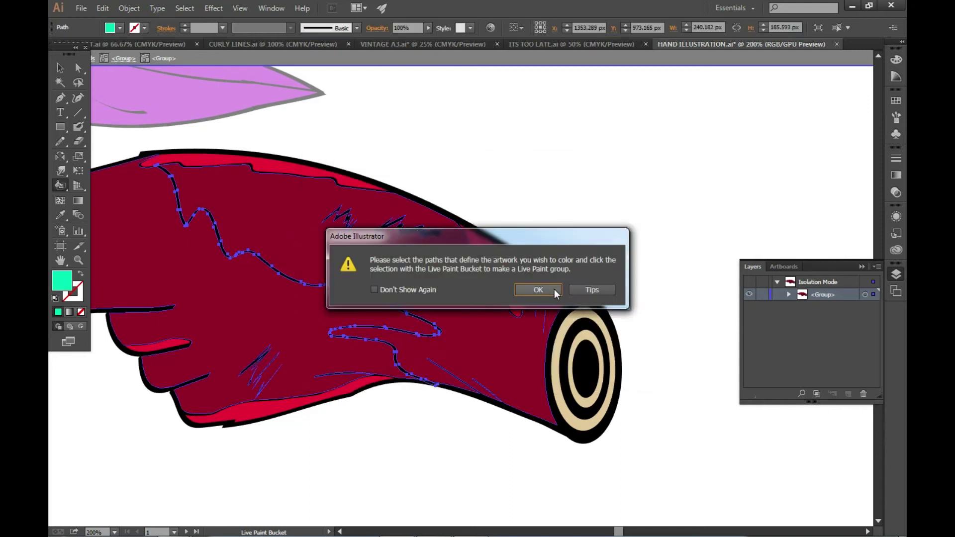
{"action": "left_click", "coordinate": [547, 292]}
{"action": "left_click", "coordinate": [129, 9]}
{"action": "left_click", "coordinate": [318, 328]}
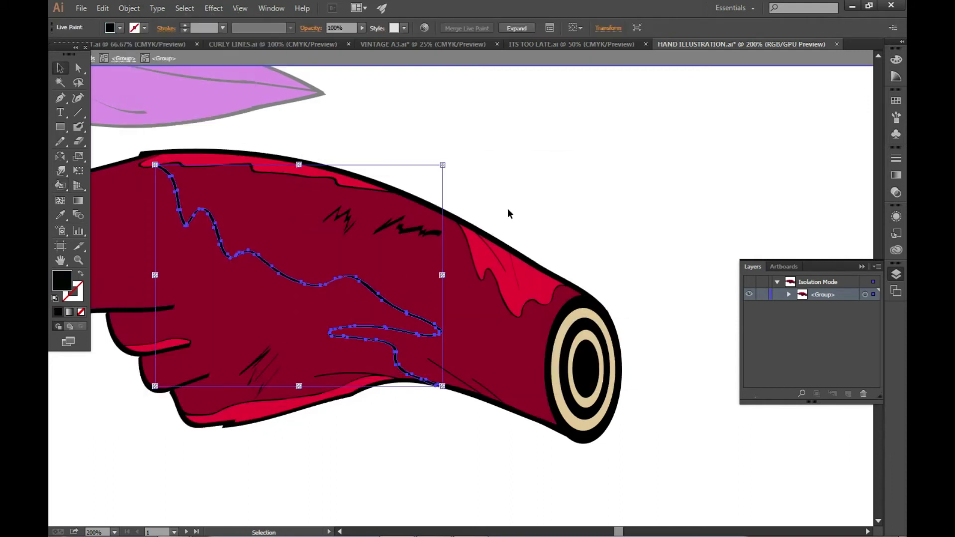
{"action": "left_click_drag", "start_coordinate": [442, 165], "coordinate": [150, 383]}
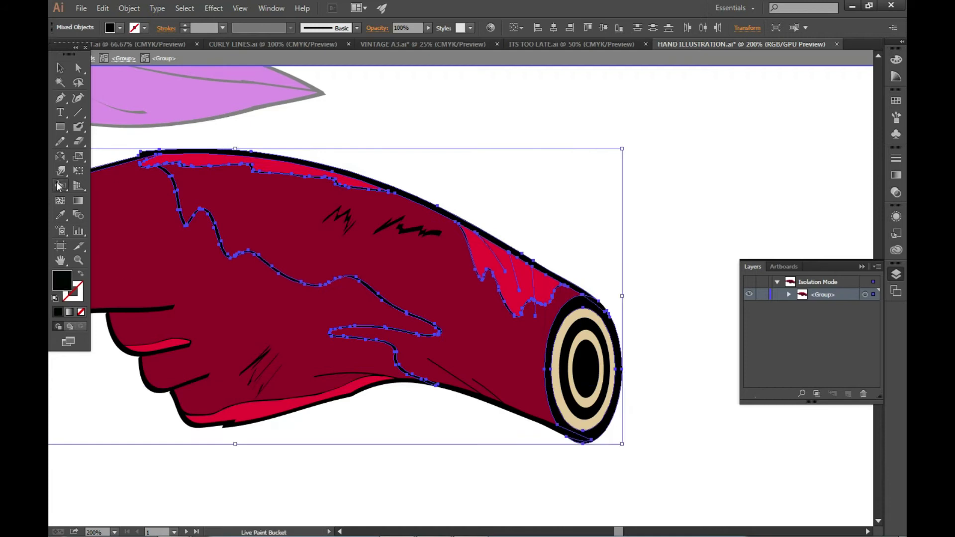
- Fill the band across the forearm with teal
{"action": "key", "text": "v"}
{"action": "left_click", "coordinate": [476, 224]}
{"action": "key", "text": "ctrl+z"}
{"action": "key", "text": "ctrl+z"}
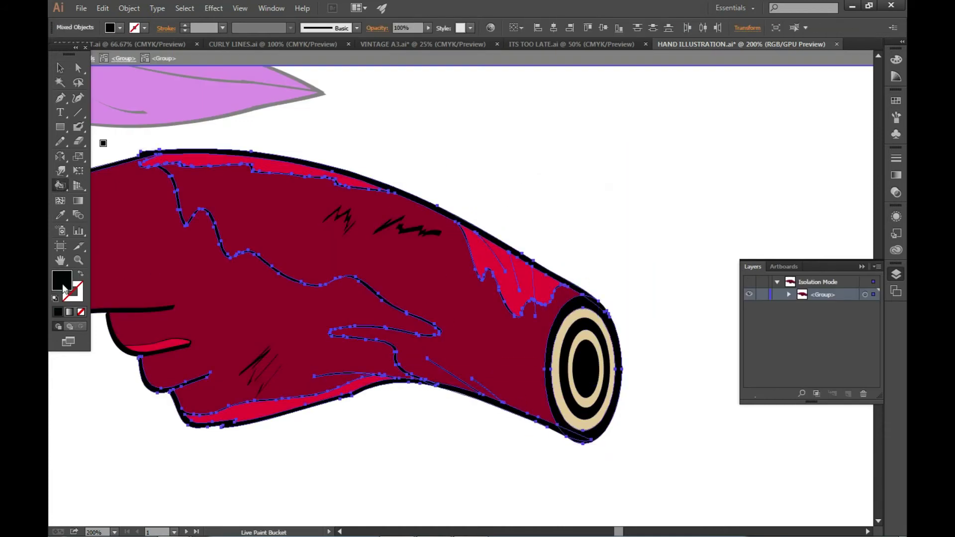
{"action": "double_click", "coordinate": [63, 287]}
{"action": "left_click", "coordinate": [603, 198]}
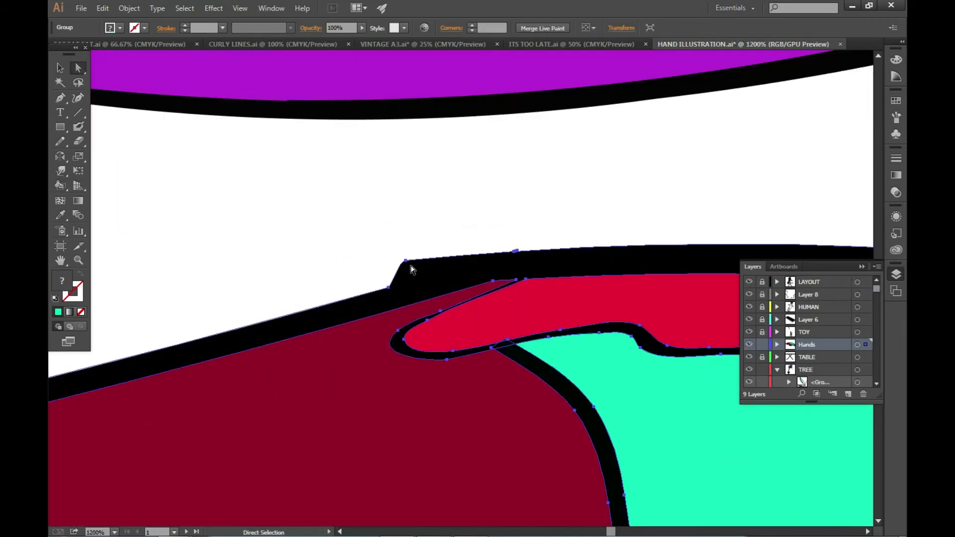
{"action": "left_click", "coordinate": [480, 242]}
{"action": "key", "text": "ctrl+1"}
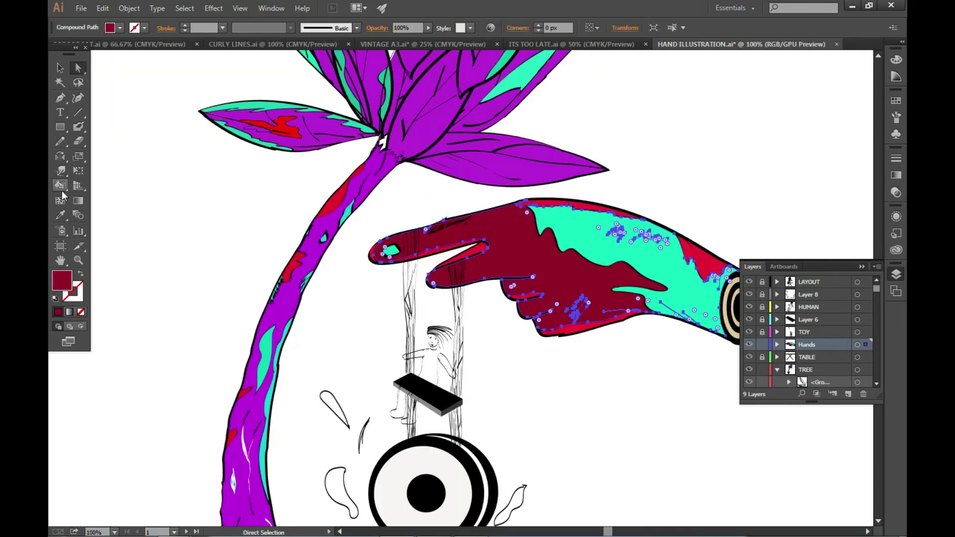
- Try yellow on the hand, then undo it to keep the hand crimson
{"action": "double_click", "coordinate": [62, 280]}
{"action": "left_click", "coordinate": [437, 205]}
{"action": "left_click", "coordinate": [605, 198]}
{"action": "key", "text": "ctrl+minus"}
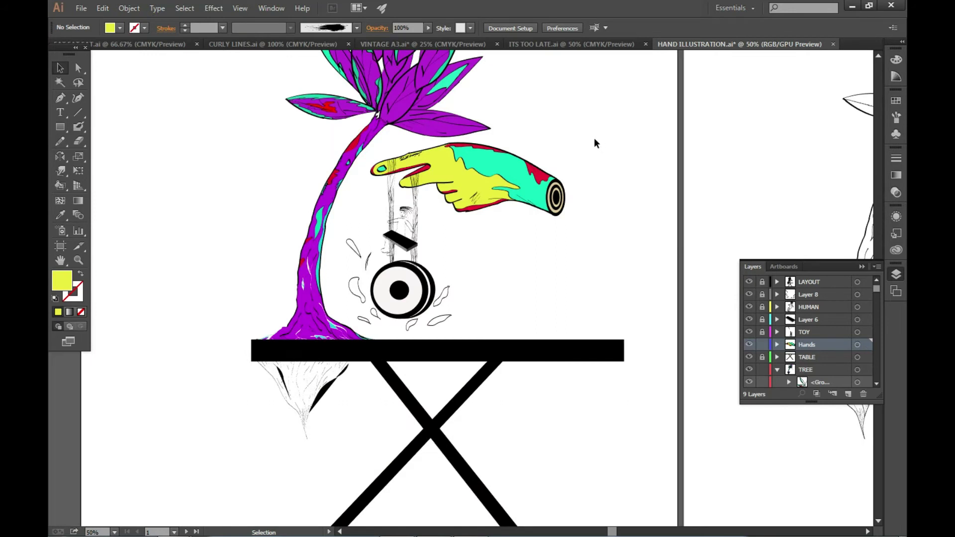
{"action": "key", "text": "ctrl+z"}
{"action": "left_click", "coordinate": [573, 122]}
{"action": "key", "text": "ctrl+minus"}
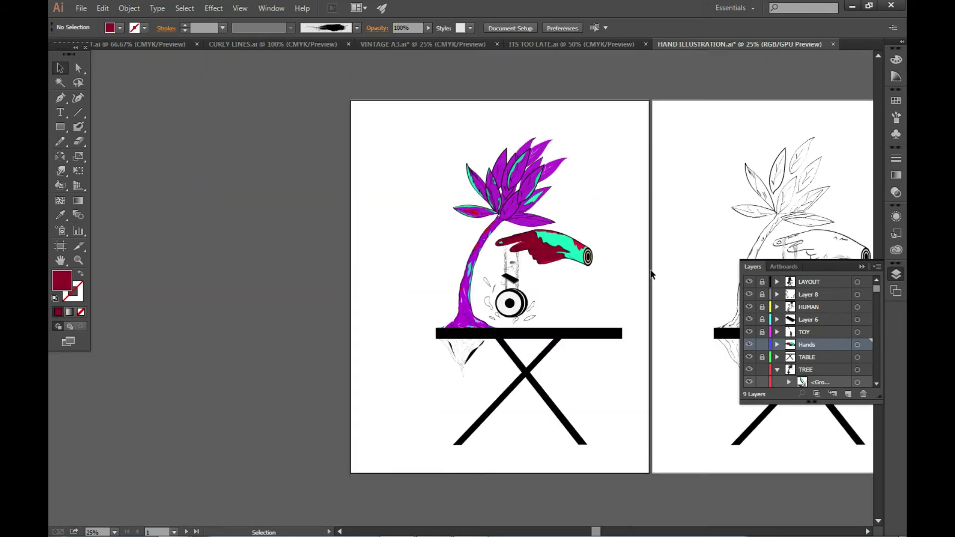
- Save the illustration file
{"action": "scroll", "coordinate": [586, 305], "scroll_direction": "up", "scroll_amount": 2}
{"action": "scroll", "coordinate": [526, 259], "scroll_direction": "down", "scroll_amount": 1}
{"action": "key", "text": "ctrl+s"}
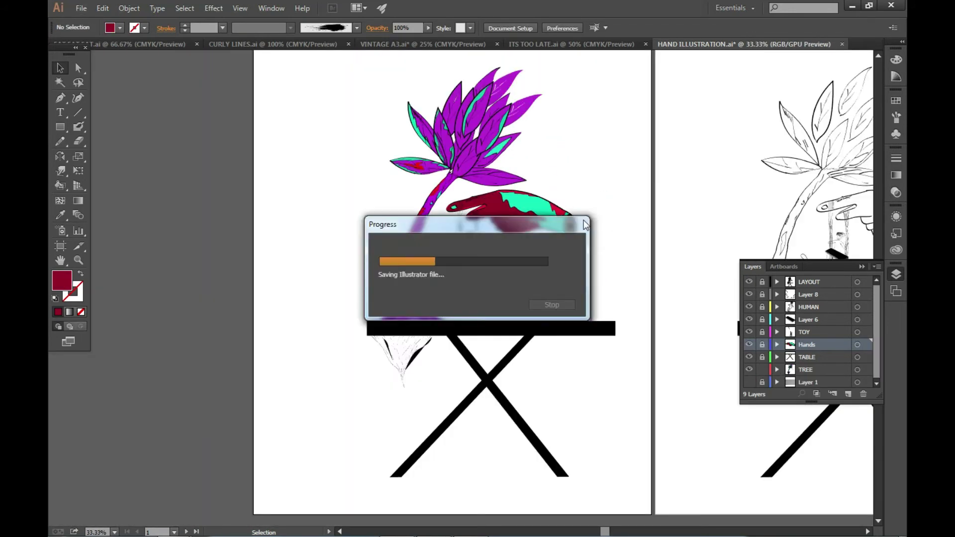
{"action": "key", "text": "ctrl+plus"}
{"action": "key", "text": "ctrl+plus"}
{"action": "key", "text": "ctrl+plus"}
{"action": "key", "text": "ctrl+plus"}
{"action": "key", "text": "ctrl+plus"}
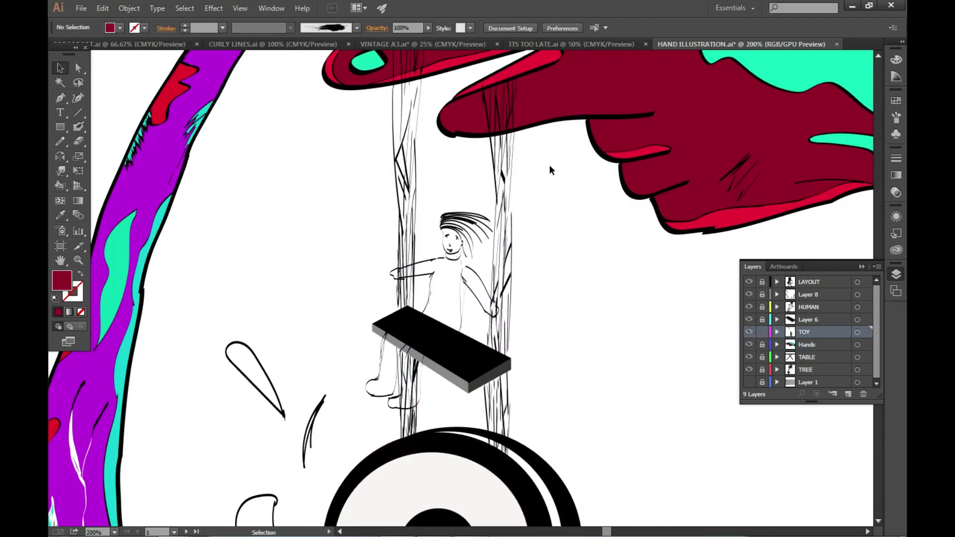
- Select the toy wheel and attempt to paint its ring with the Live Paint Bucket
{"action": "key", "text": "ctrl+0"}
{"action": "scroll", "coordinate": [522, 318], "scroll_direction": "up", "scroll_amount": 3}
{"action": "left_click", "coordinate": [522, 299]}
{"action": "left_click", "coordinate": [595, 299]}
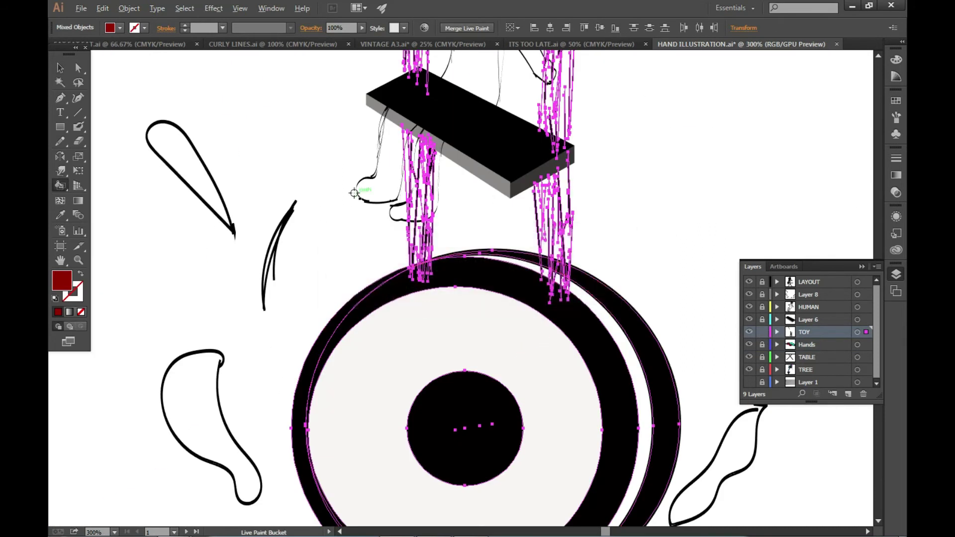
{"action": "scroll", "coordinate": [498, 199], "scroll_direction": "up", "scroll_amount": 3}
{"action": "key", "text": "k"}
{"action": "key", "text": "ctrl+plus"}
{"action": "key", "text": "ctrl+plus"}
{"action": "left_click", "coordinate": [320, 379]}
{"action": "left_click", "coordinate": [590, 291]}
- Make the wheel paths a Live Paint group and fill the rings red
{"action": "key", "text": "ctrl+minus"}
{"action": "key", "text": "ctrl+minus"}
{"action": "left_click", "coordinate": [129, 8]}
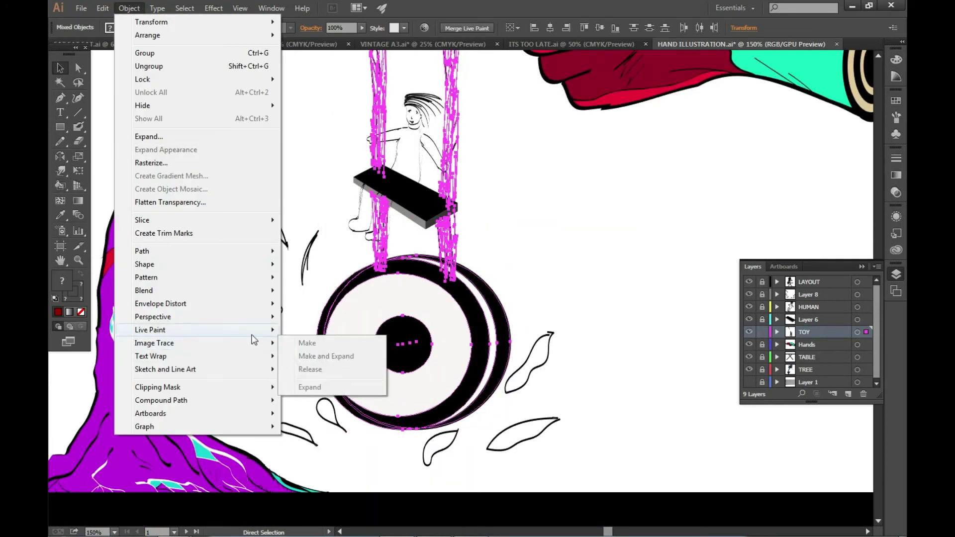
{"action": "left_click", "coordinate": [60, 185]}
{"action": "left_click", "coordinate": [440, 266]}
{"action": "scroll", "coordinate": [433, 268], "scroll_direction": "up", "scroll_amount": 4}
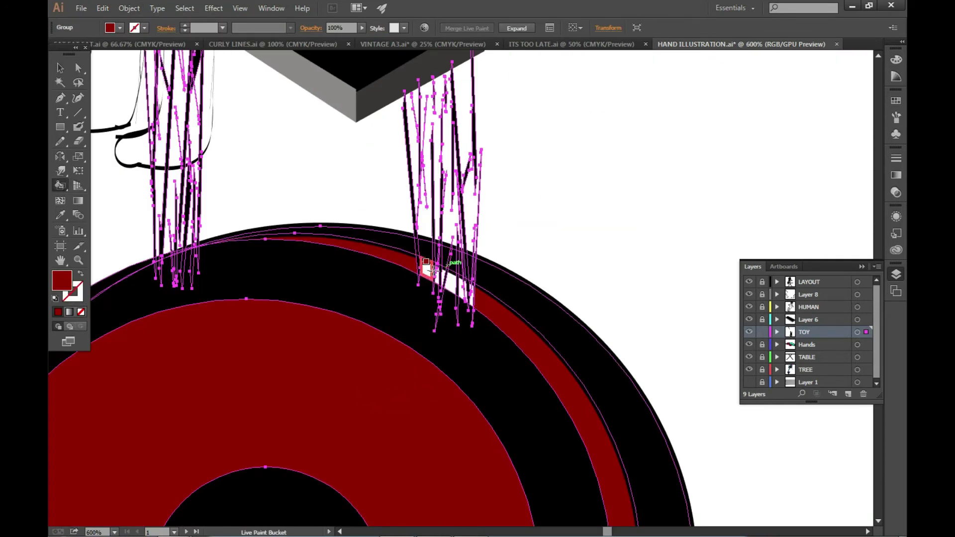
{"action": "key", "text": "ctrl+minus"}
{"action": "key", "text": "ctrl+minus"}
{"action": "key", "text": "ctrl+1"}
- Shift the fill hue from yellow to blue to recolour the wheel rings
{"action": "double_click", "coordinate": [61, 280]}
{"action": "left_click", "coordinate": [493, 329]}
{"action": "mouse_move", "coordinate": [493, 330]}
{"action": "left_mouse_down"}
{"action": "mouse_move", "coordinate": [497, 345]}
{"action": "mouse_move", "coordinate": [485, 261]}
{"action": "left_mouse_up"}
{"action": "left_click", "coordinate": [603, 198]}
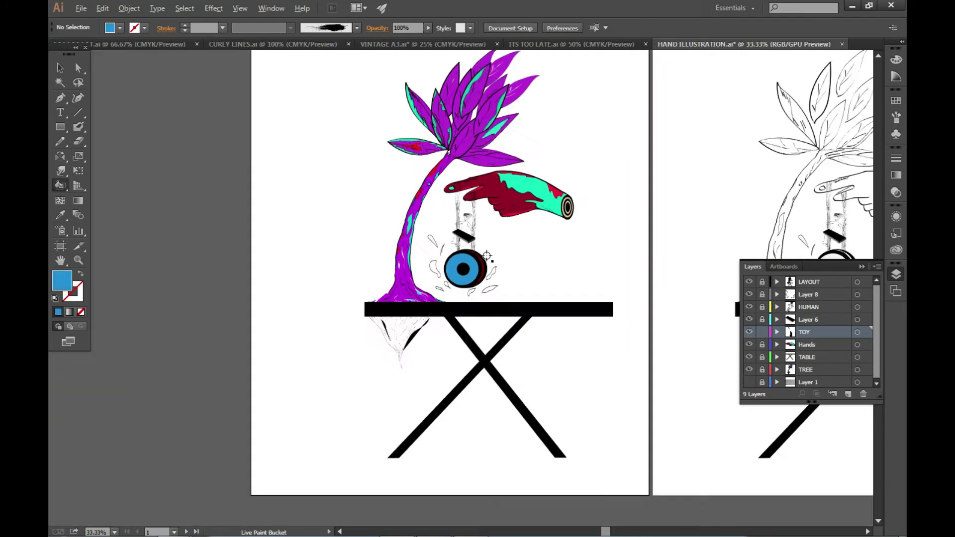
{"action": "scroll", "coordinate": [408, 217], "scroll_direction": "up", "scroll_amount": 3}
{"action": "scroll", "coordinate": [407, 217], "scroll_direction": "up", "scroll_amount": 2}
{"action": "scroll", "coordinate": [407, 217], "scroll_direction": "up", "scroll_amount": 2}
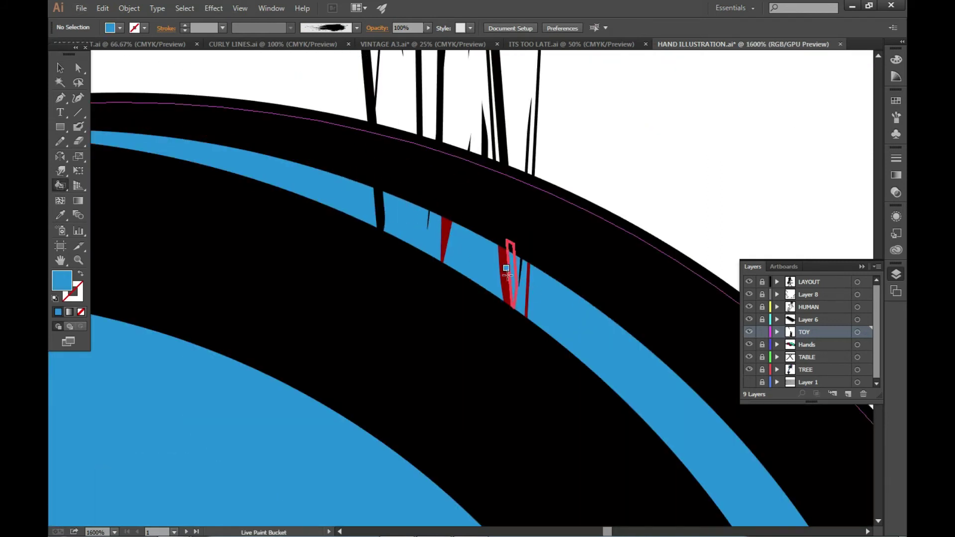
{"action": "scroll", "coordinate": [517, 271], "scroll_direction": "down", "scroll_amount": 7}
- Paint the wheel's top drip band red
{"action": "key", "text": "v"}
{"action": "double_click", "coordinate": [62, 281]}
{"action": "key", "text": "Escape"}
{"action": "scroll", "coordinate": [472, 172], "scroll_direction": "up", "scroll_amount": 3}
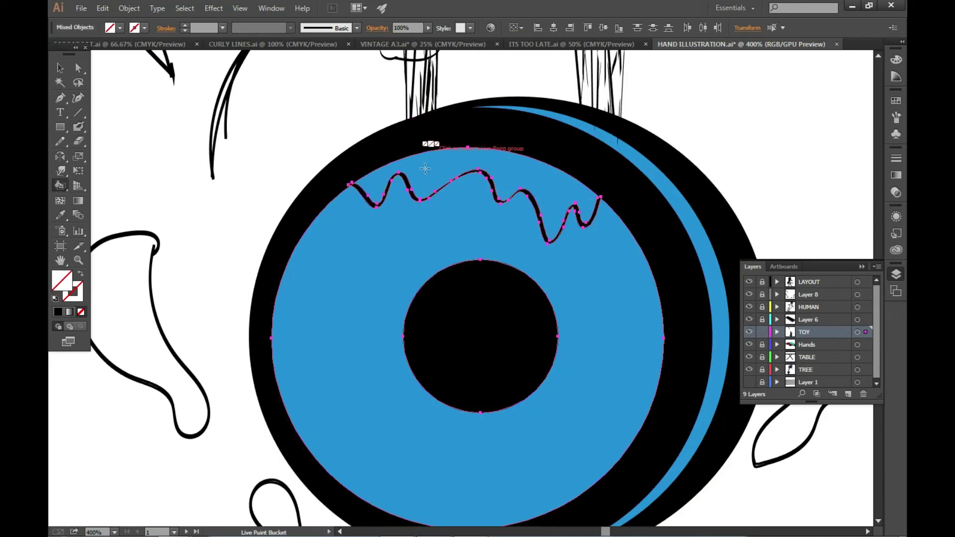
{"action": "double_click", "coordinate": [62, 281]}
{"action": "key", "text": "Return"}
{"action": "left_click", "coordinate": [439, 179]}
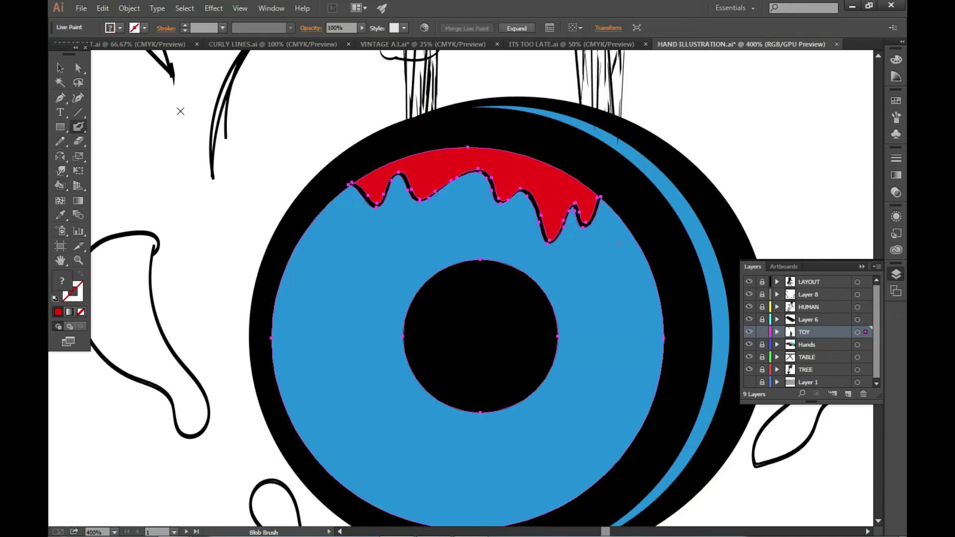
{"action": "left_click", "coordinate": [651, 274]}
- Paint the drip below the wheel's centre red
{"action": "double_click", "coordinate": [62, 281]}
{"action": "key", "text": "Return"}
{"action": "key", "text": "shift+b"}
{"action": "scroll", "coordinate": [153, 128], "scroll_direction": "down", "scroll_amount": 3}
{"action": "scroll", "coordinate": [368, 262], "scroll_direction": "up", "scroll_amount": 3}
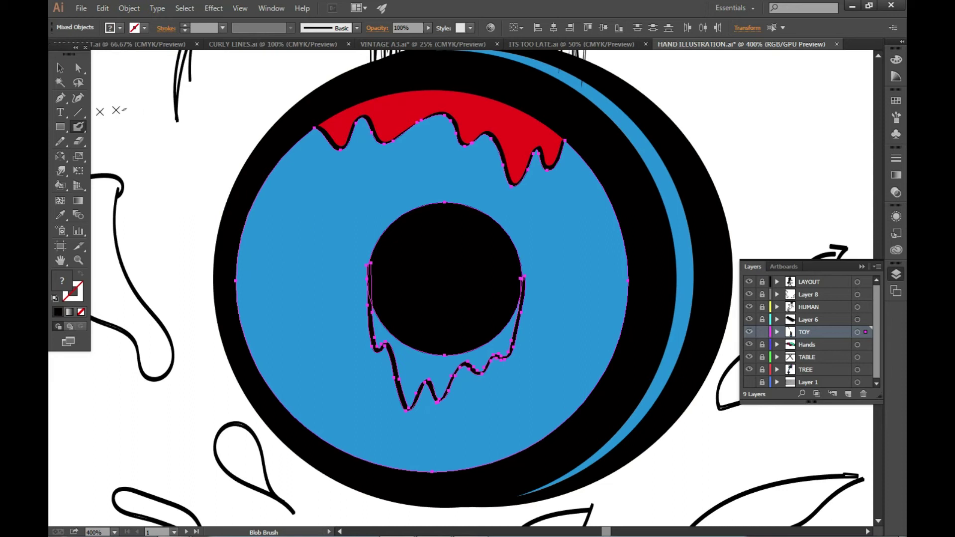
{"action": "double_click", "coordinate": [62, 281]}
{"action": "key", "text": "Return"}
{"action": "left_click", "coordinate": [418, 388]}
{"action": "scroll", "coordinate": [448, 298], "scroll_direction": "down", "scroll_amount": 5}
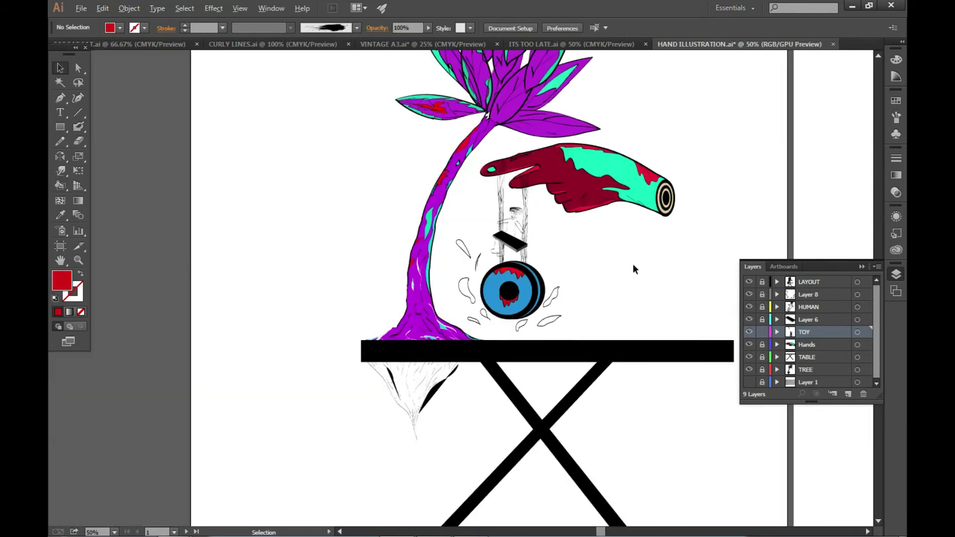
- Isolate the red drip and set its fill to dark red
{"action": "key", "text": "v"}
{"action": "scroll", "coordinate": [586, 351], "scroll_direction": "up", "scroll_amount": 1}
{"action": "scroll", "coordinate": [551, 314], "scroll_direction": "up", "scroll_amount": 2}
{"action": "scroll", "coordinate": [621, 282], "scroll_direction": "up", "scroll_amount": 2}
{"action": "key", "text": "ctrl+a"}
{"action": "scroll", "coordinate": [501, 300], "scroll_direction": "up", "scroll_amount": 3}
{"action": "left_click", "coordinate": [323, 194]}
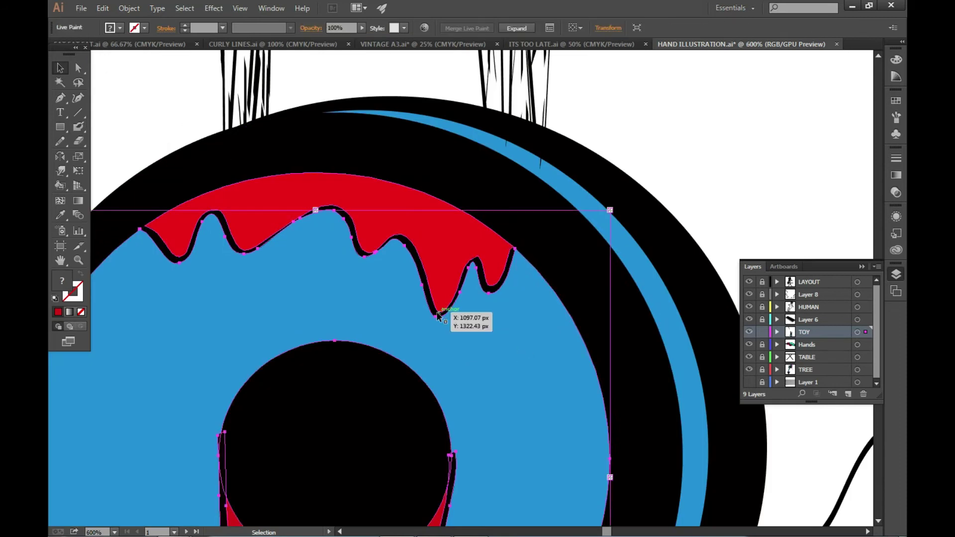
{"action": "double_click", "coordinate": [324, 194]}
{"action": "key", "text": "shift+b"}
{"action": "double_click", "coordinate": [61, 280]}
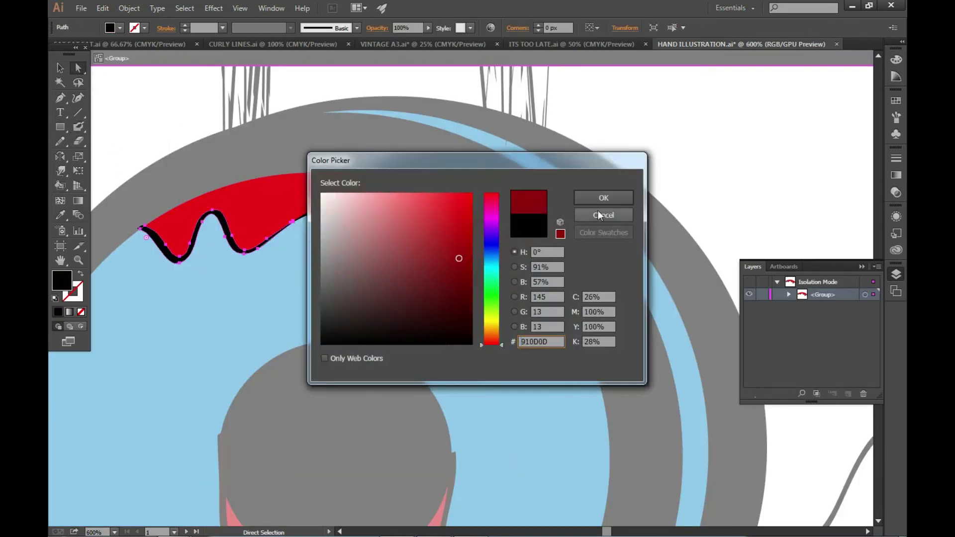
{"action": "key", "text": "Return"}
- Recolour the drip's black outline to dark crimson #910D0D
{"action": "key", "text": "v"}
{"action": "left_click", "coordinate": [420, 271]}
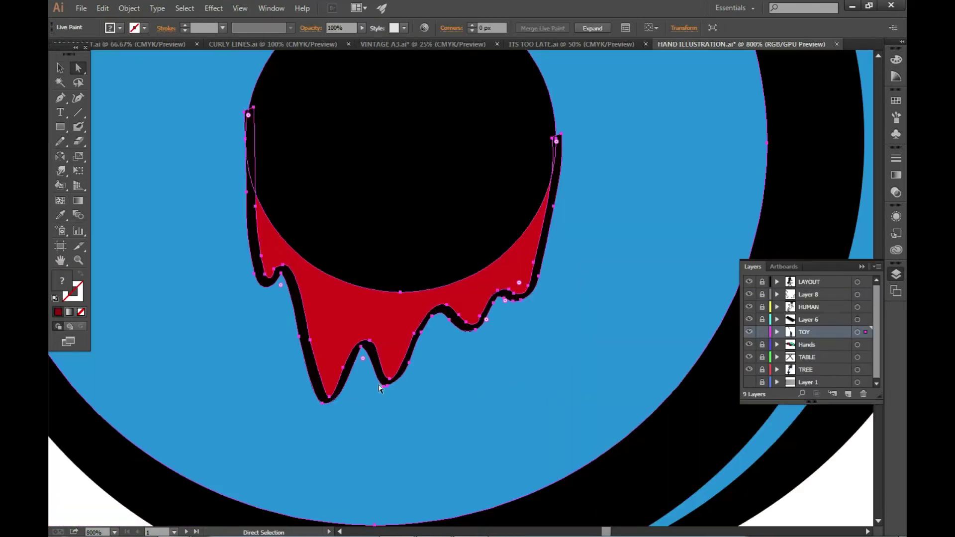
{"action": "left_click", "coordinate": [472, 324]}
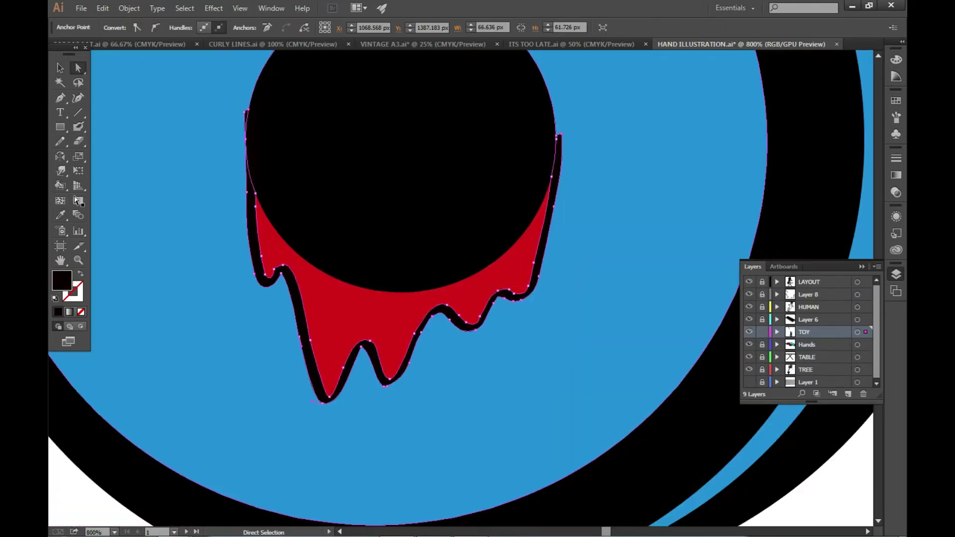
{"action": "double_click", "coordinate": [62, 280]}
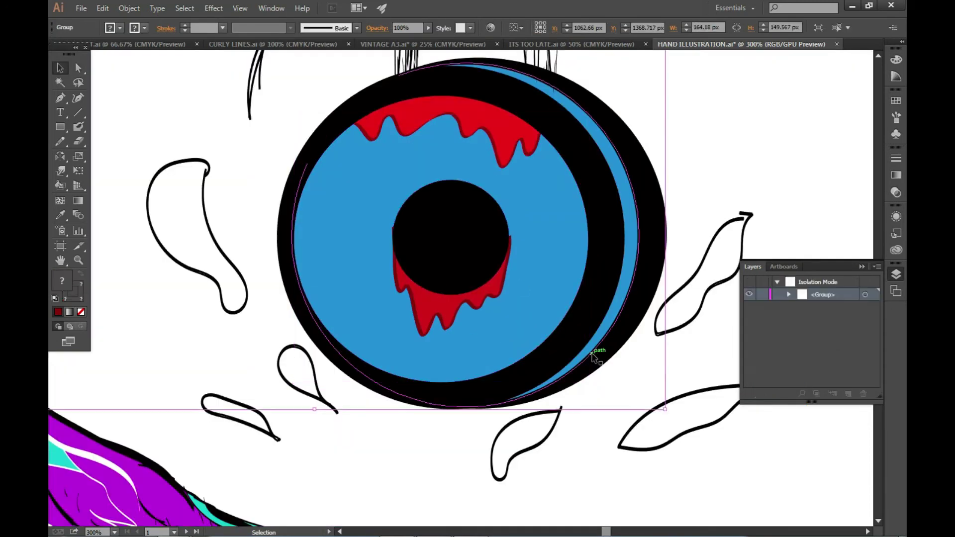
{"action": "scroll", "coordinate": [601, 175], "scroll_direction": "down", "scroll_amount": 5}
{"action": "scroll", "coordinate": [640, 159], "scroll_direction": "up", "scroll_amount": 3}
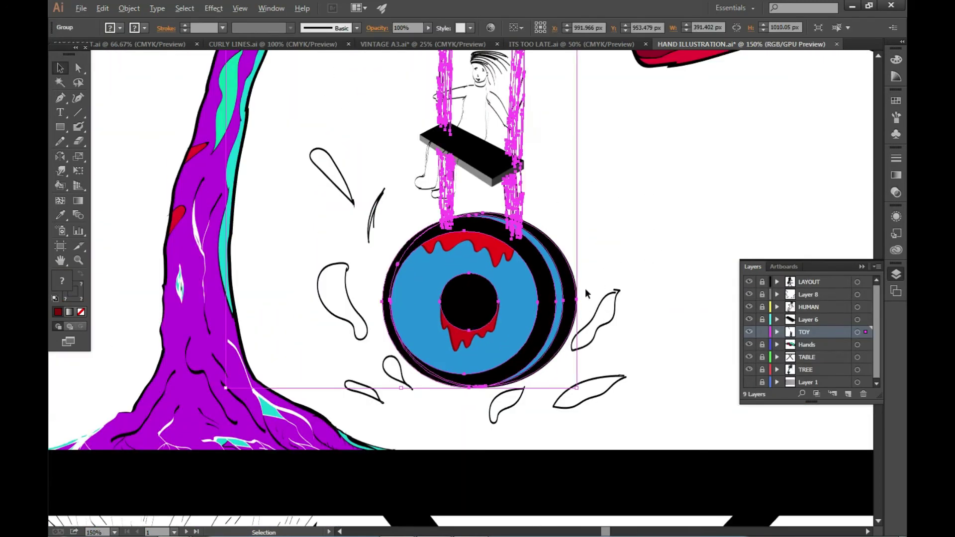
{"action": "double_click", "coordinate": [543, 291]}
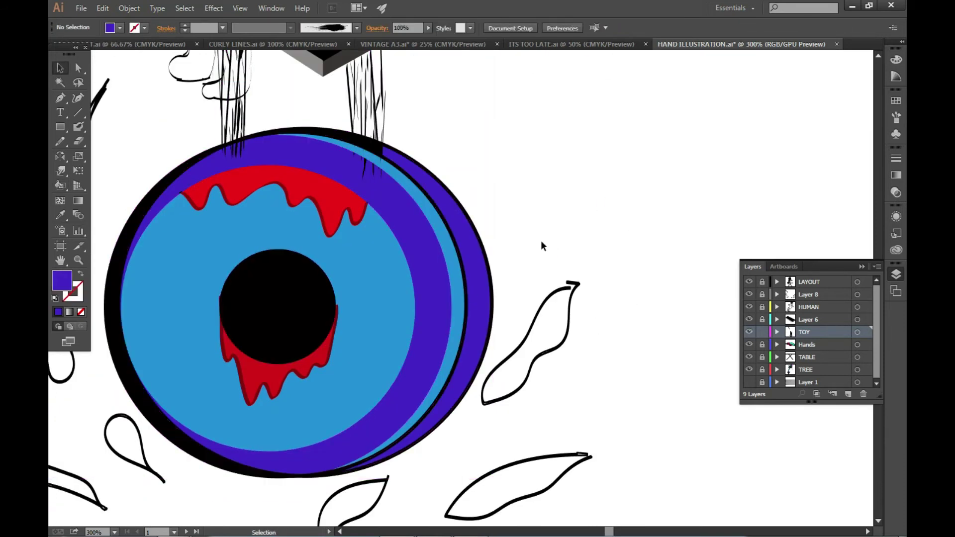
- Paint the blue inner disc and the blue rim stripe purple
{"action": "scroll", "coordinate": [552, 230], "scroll_direction": "up", "scroll_amount": 2}
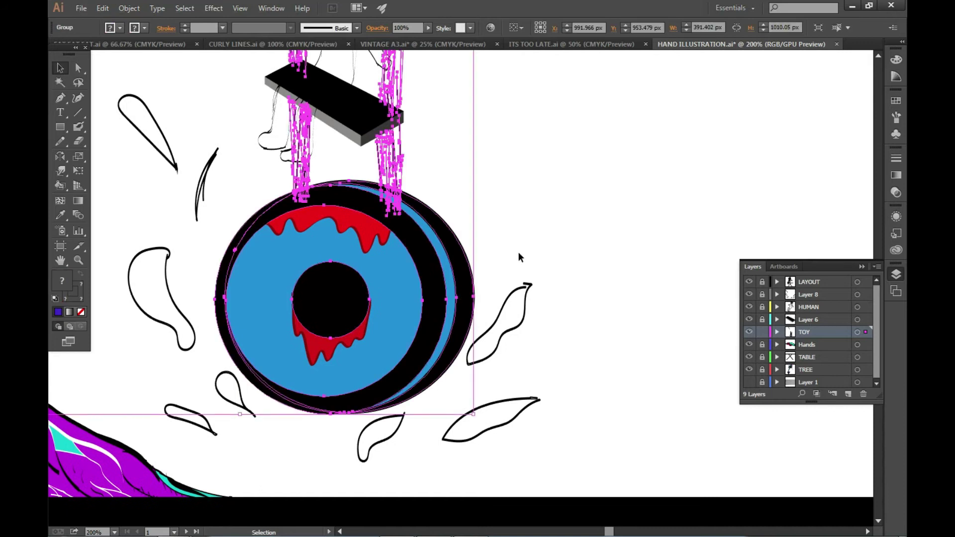
{"action": "key", "text": "k"}
{"action": "left_click", "coordinate": [273, 348]}
{"action": "scroll", "coordinate": [363, 185], "scroll_direction": "up", "scroll_amount": 3}
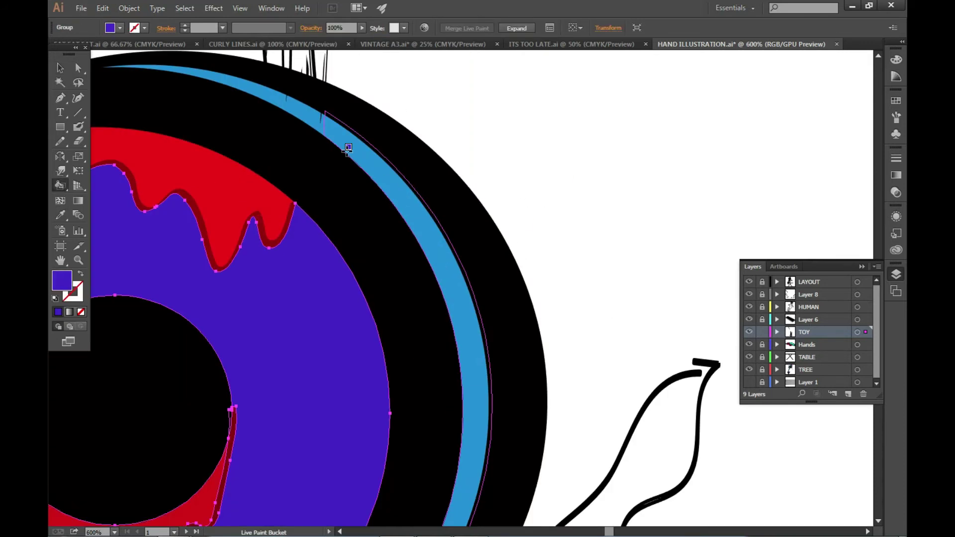
{"action": "scroll", "coordinate": [333, 137], "scroll_direction": "down", "scroll_amount": 2}
{"action": "left_click", "coordinate": [326, 149]}
{"action": "scroll", "coordinate": [326, 128], "scroll_direction": "up", "scroll_amount": 2}
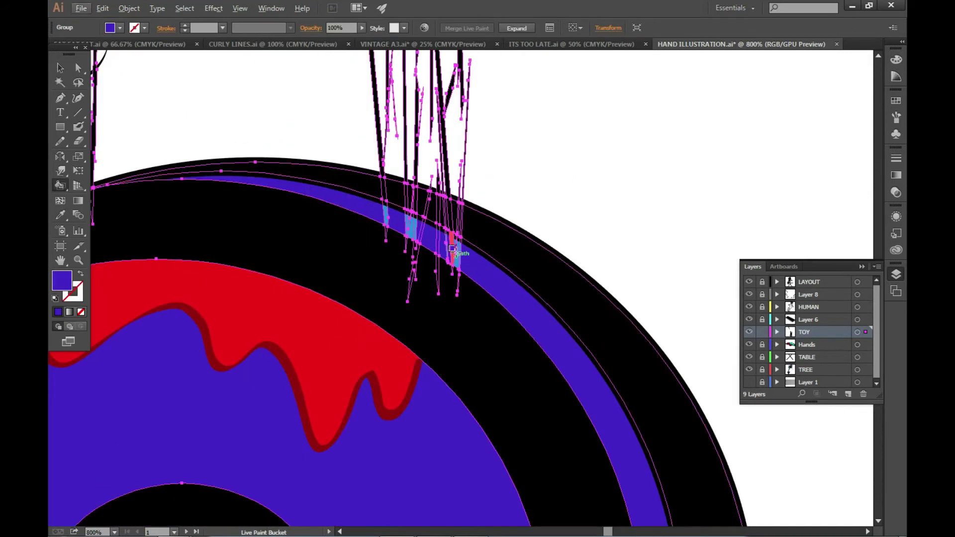
{"action": "scroll", "coordinate": [438, 247], "scroll_direction": "up", "scroll_amount": 3}
{"action": "scroll", "coordinate": [271, 155], "scroll_direction": "down", "scroll_amount": 10}
- Clear the selection, then select all the wheel artwork with Direct Selection
{"action": "key", "text": "v"}
{"action": "left_click", "coordinate": [521, 168]}
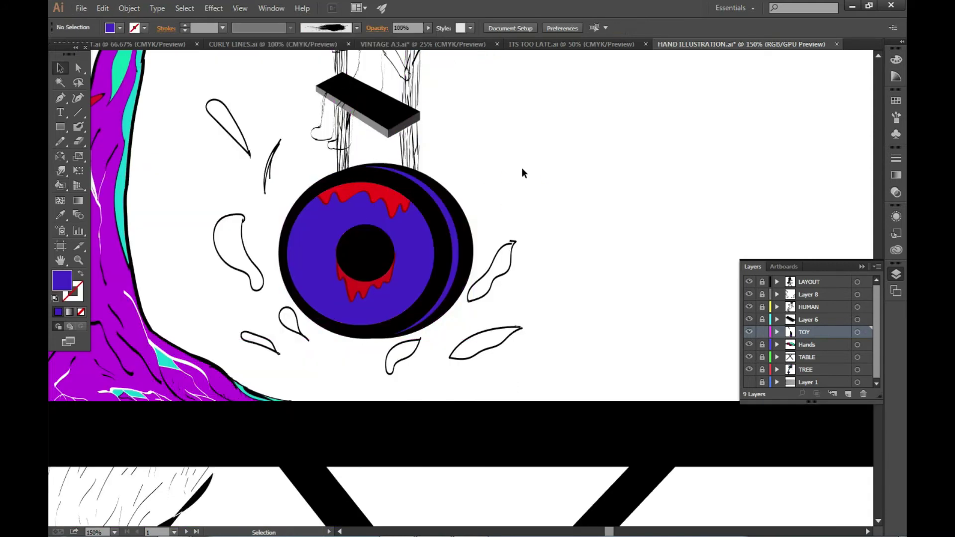
{"action": "scroll", "coordinate": [521, 168], "scroll_direction": "up", "scroll_amount": 1}
{"action": "scroll", "coordinate": [574, 281], "scroll_direction": "up", "scroll_amount": 1}
{"action": "scroll", "coordinate": [574, 284], "scroll_direction": "up", "scroll_amount": 3}
{"action": "key", "text": "a"}
{"action": "key", "text": "ctrl+a"}
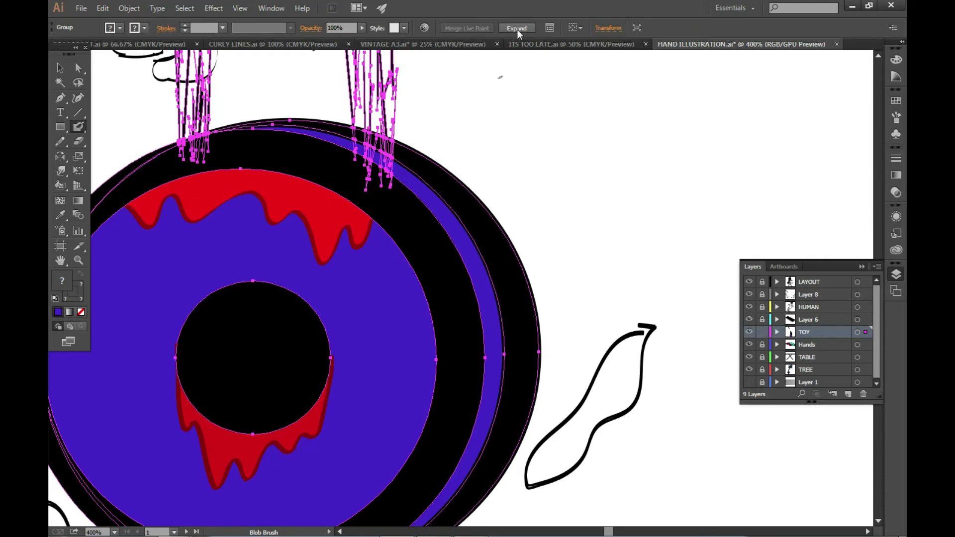
- Expand the Live Paint wheel and isolate the black ring inside its nested groups
{"action": "left_click", "coordinate": [517, 29]}
{"action": "key", "text": "v"}
{"action": "double_click", "coordinate": [162, 160]}
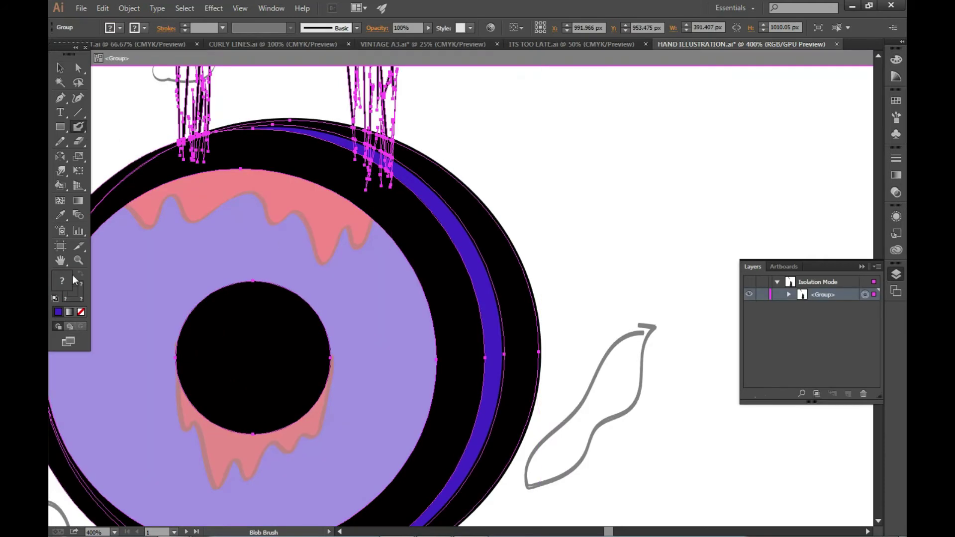
{"action": "double_click", "coordinate": [383, 288]}
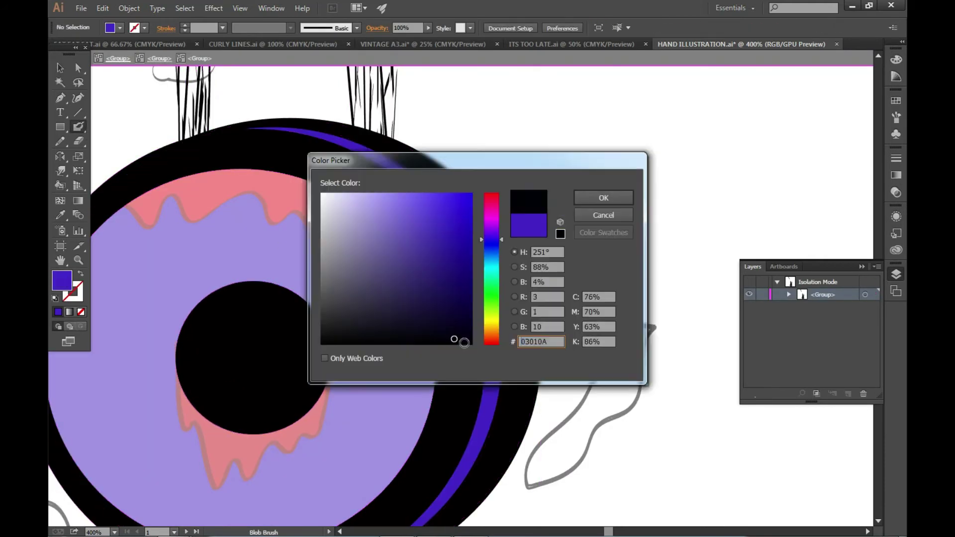
{"action": "double_click", "coordinate": [398, 217]}
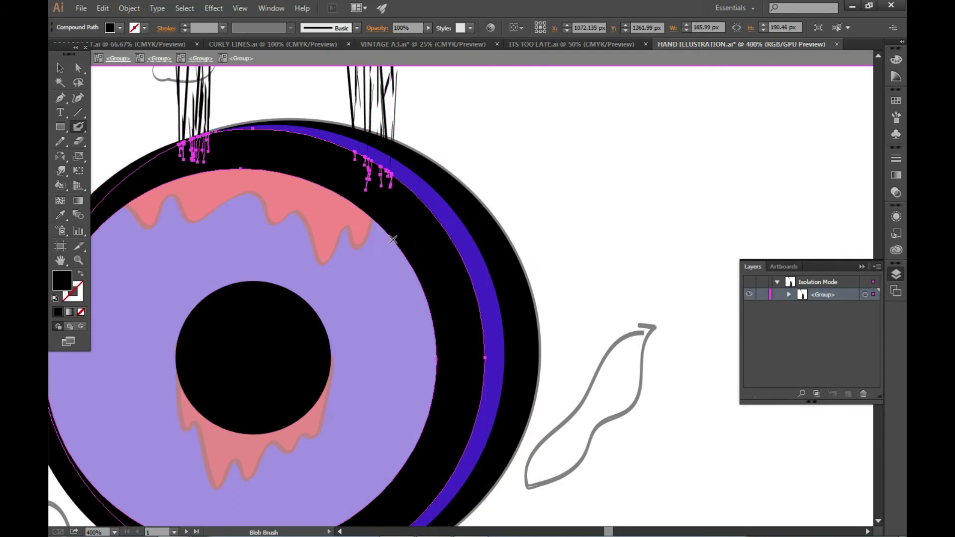
{"action": "key", "text": "ctrl+minus"}
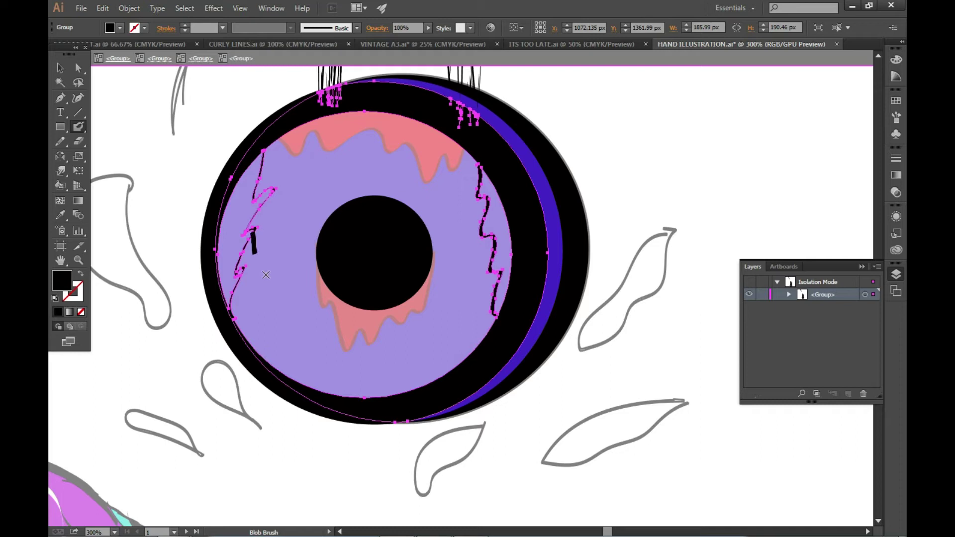
- Try a red fill on the disc's lower band, then undo it
{"action": "double_click", "coordinate": [62, 281]}
{"action": "key", "text": "Return"}
{"action": "left_click", "coordinate": [498, 249]}
{"action": "key", "text": "ctrl+z"}
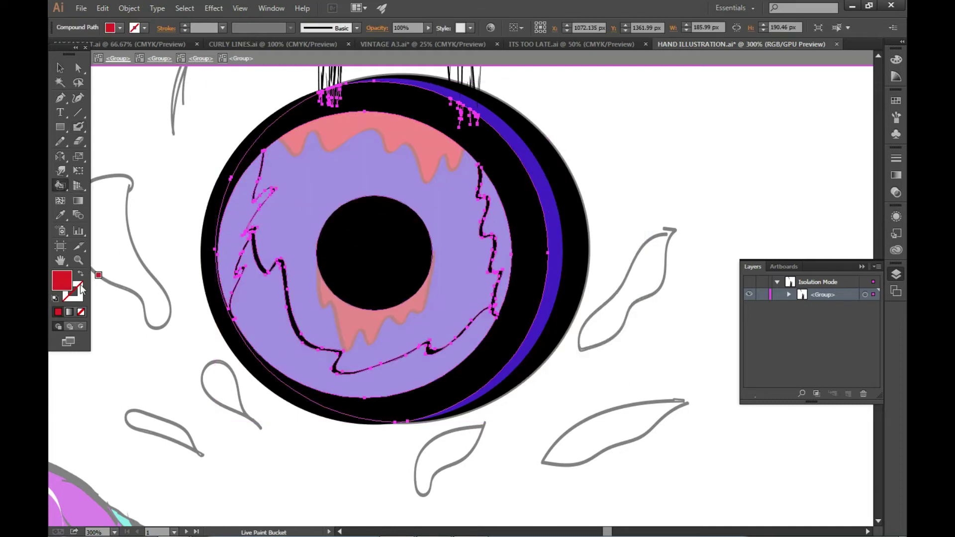
- Leave the isolated group and reselect the iris group on the wheel
{"action": "key", "text": "v"}
{"action": "key", "text": "Escape"}
{"action": "left_click", "coordinate": [500, 249]}
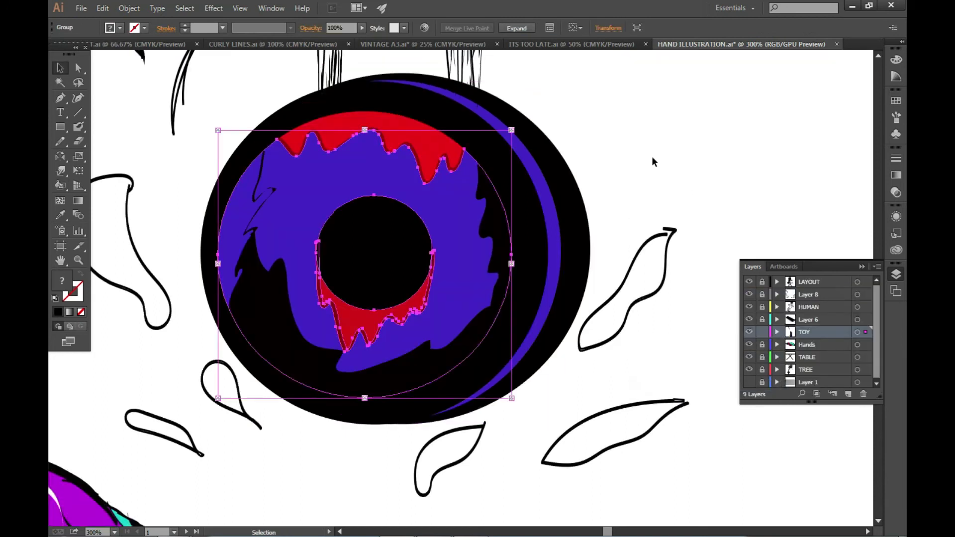
{"action": "scroll", "coordinate": [636, 159], "scroll_direction": "up", "scroll_amount": 3}
{"action": "scroll", "coordinate": [637, 159], "scroll_direction": "right", "scroll_amount": 1}
{"action": "double_click", "coordinate": [210, 372]}
{"action": "right_click", "coordinate": [250, 382]}
{"action": "left_click", "coordinate": [453, 440]}
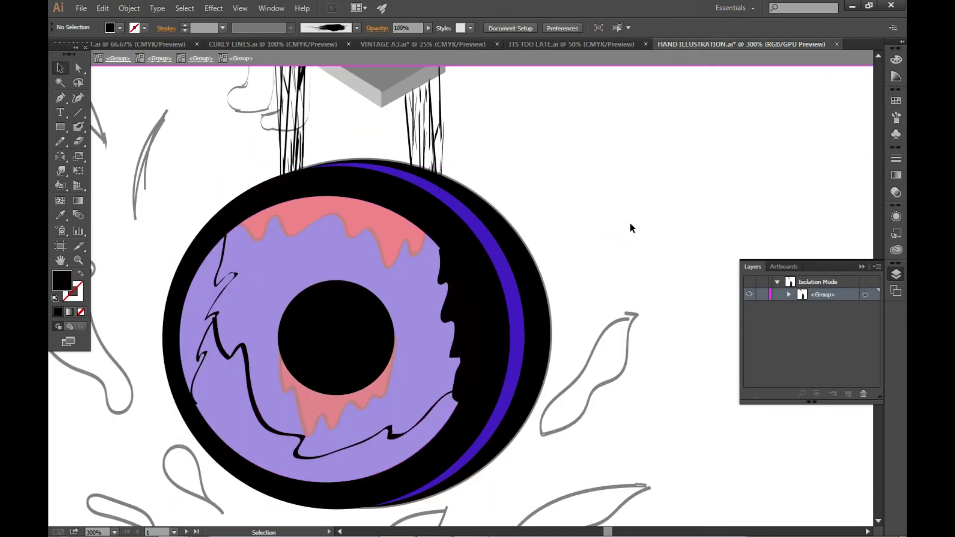
{"action": "double_click", "coordinate": [629, 222]}
{"action": "right_click", "coordinate": [447, 363]}
{"action": "key", "text": "Escape"}
{"action": "left_click", "coordinate": [633, 222]}
{"action": "scroll", "coordinate": [633, 222], "scroll_direction": "down", "scroll_amount": 3}
- Isolate the iris group and fill its lower-right band bright green with the Live Paint Bucket
{"action": "left_click", "coordinate": [500, 239]}
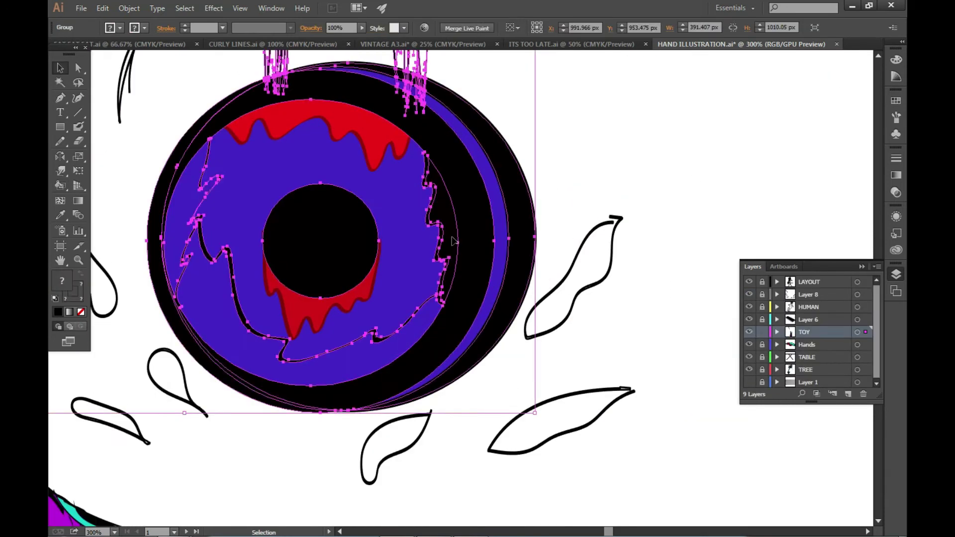
{"action": "double_click", "coordinate": [500, 239]}
{"action": "double_click", "coordinate": [62, 280]}
{"action": "left_click", "coordinate": [620, 197]}
{"action": "key", "text": "k"}
{"action": "left_click", "coordinate": [442, 217]}
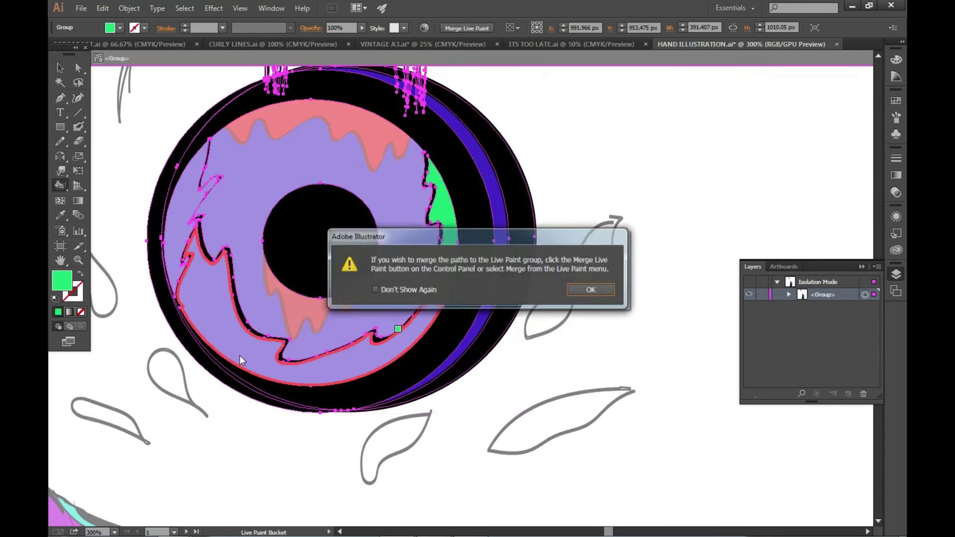
{"action": "key", "text": "Return"}
{"action": "key", "text": "Escape"}
{"action": "scroll", "coordinate": [636, 234], "scroll_direction": "down", "scroll_amount": 5}
{"action": "scroll", "coordinate": [636, 234], "scroll_direction": "up", "scroll_amount": 3}
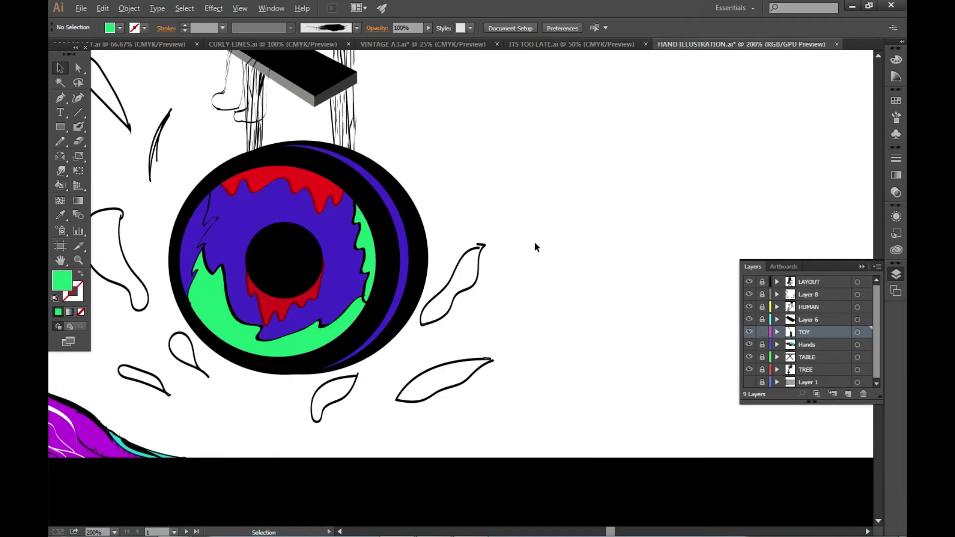
{"action": "scroll", "coordinate": [534, 242], "scroll_direction": "down", "scroll_amount": 3}
{"action": "scroll", "coordinate": [537, 328], "scroll_direction": "up", "scroll_amount": 2}
{"action": "scroll", "coordinate": [348, 288], "scroll_direction": "up", "scroll_amount": 2}
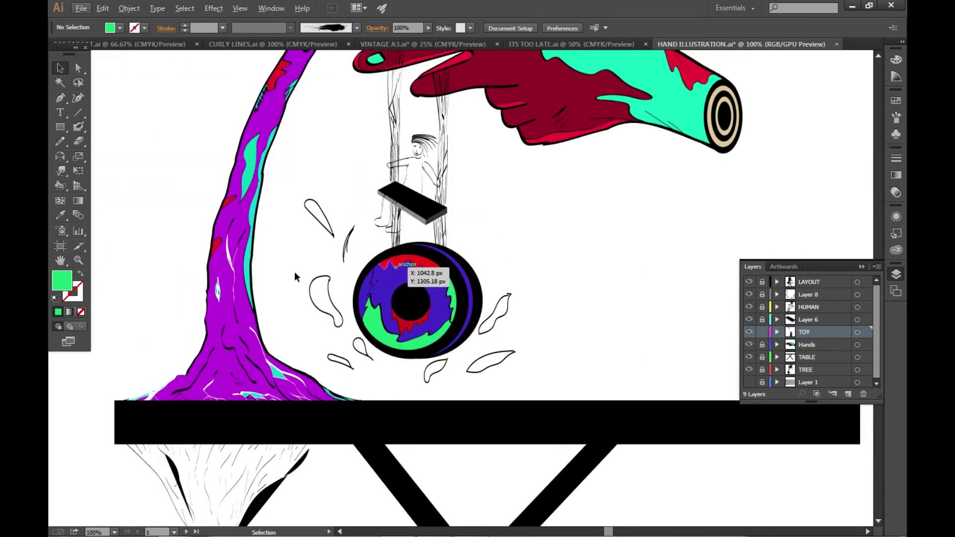
{"action": "scroll", "coordinate": [294, 272], "scroll_direction": "down", "scroll_amount": 4}
{"action": "scroll", "coordinate": [447, 263], "scroll_direction": "up", "scroll_amount": 3}
{"action": "scroll", "coordinate": [447, 262], "scroll_direction": "down", "scroll_amount": 2}
{"action": "scroll", "coordinate": [482, 335], "scroll_direction": "up", "scroll_amount": 3}
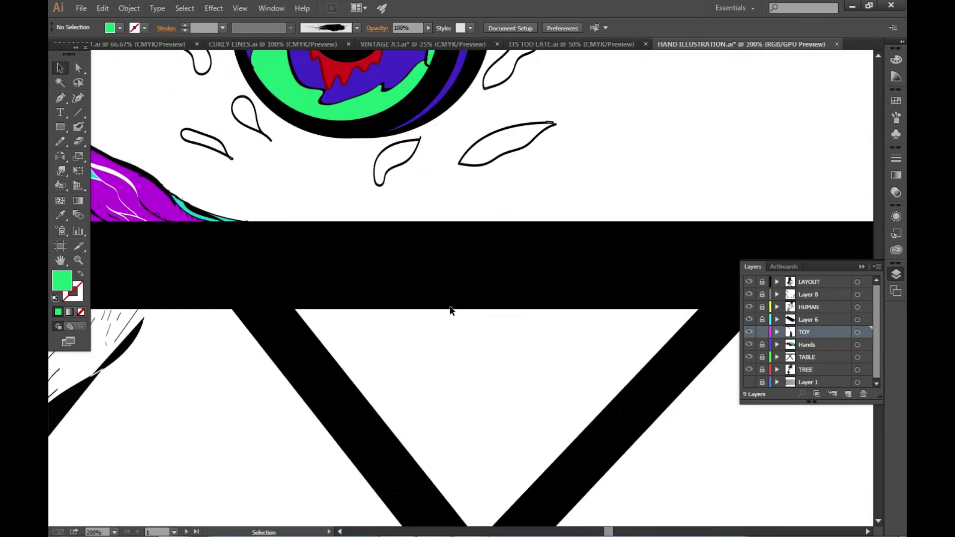
{"action": "scroll", "coordinate": [569, 255], "scroll_direction": "down", "scroll_amount": 1}
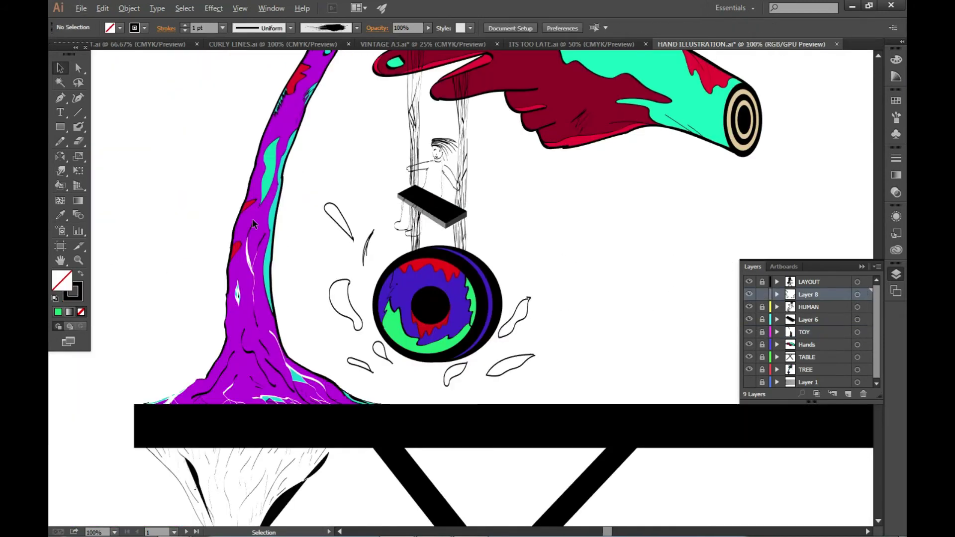
- Select the small leaf and try a Blob Brush inner stroke in the teardrop, then undo it
{"action": "scroll", "coordinate": [367, 222], "scroll_direction": "up", "scroll_amount": 2}
{"action": "scroll", "coordinate": [298, 214], "scroll_direction": "up", "scroll_amount": 1}
{"action": "key", "text": "shift+b"}
{"action": "scroll", "coordinate": [294, 214], "scroll_direction": "up", "scroll_amount": 3}
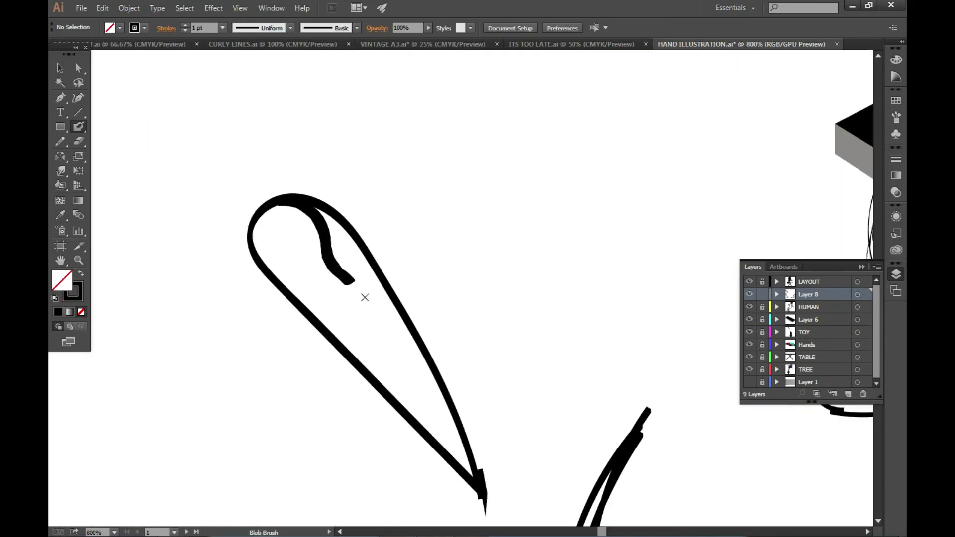
{"action": "scroll", "coordinate": [323, 189], "scroll_direction": "right", "scroll_amount": 5}
{"action": "scroll", "coordinate": [416, 458], "scroll_direction": "up", "scroll_amount": 3}
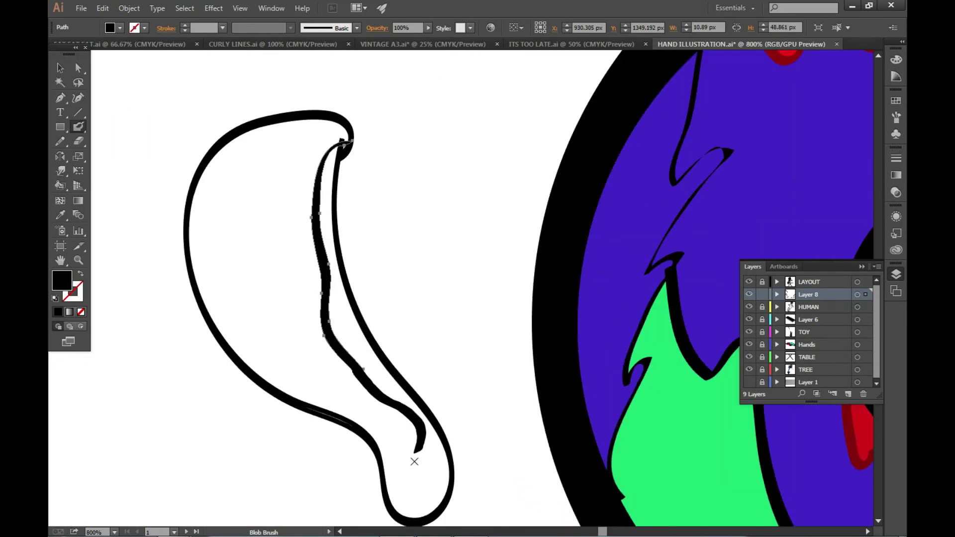
{"action": "scroll", "coordinate": [383, 448], "scroll_direction": "down", "scroll_amount": 5}
{"action": "scroll", "coordinate": [384, 448], "scroll_direction": "down", "scroll_amount": 2}
{"action": "key", "text": "v"}
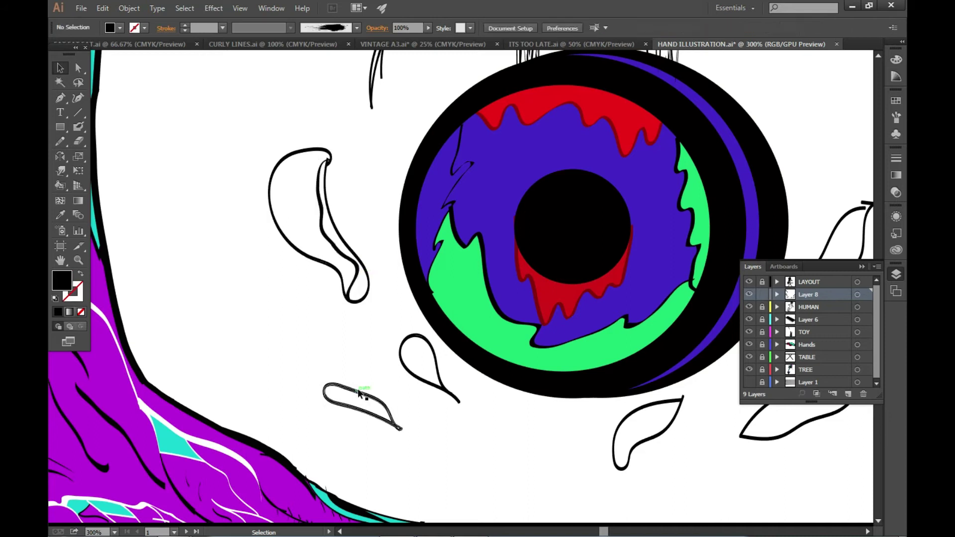
{"action": "left_click", "coordinate": [359, 393]}
{"action": "scroll", "coordinate": [348, 393], "scroll_direction": "up", "scroll_amount": 4}
{"action": "key", "text": "shift+b"}
{"action": "scroll", "coordinate": [505, 463], "scroll_direction": "right", "scroll_amount": 5}
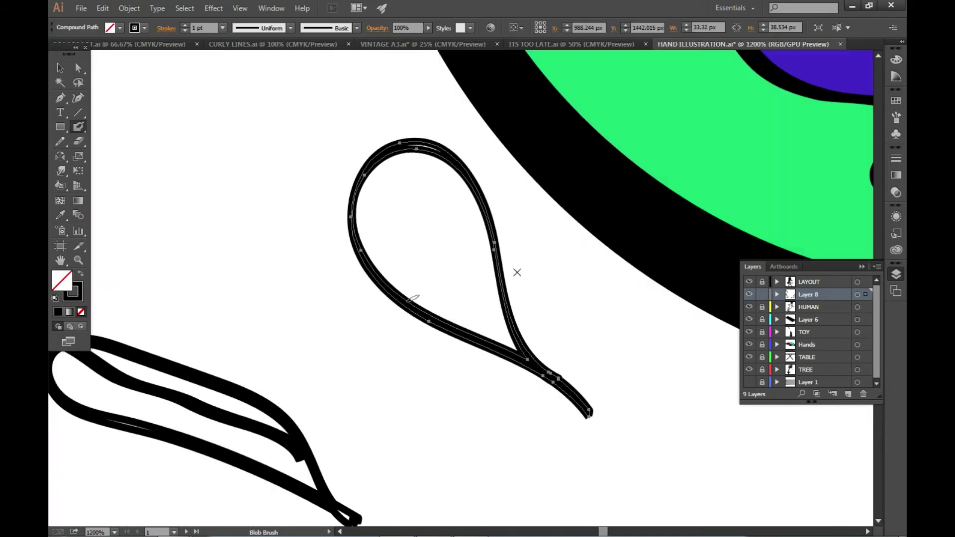
{"action": "scroll", "coordinate": [516, 242], "scroll_direction": "down", "scroll_amount": 3}
{"action": "scroll", "coordinate": [310, 198], "scroll_direction": "up", "scroll_amount": 1}
{"action": "scroll", "coordinate": [309, 198], "scroll_direction": "up", "scroll_amount": 2}
{"action": "mouse_move", "coordinate": [277, 203]}
{"action": "left_mouse_down"}
{"action": "mouse_move", "coordinate": [409, 315]}
{"action": "mouse_move", "coordinate": [480, 418]}
{"action": "left_mouse_up"}
{"action": "key", "text": "ctrl+z"}
- Paint inner accent strokes in the teardrop tip, the leaf outline, another leaf and the upper leaf
{"action": "key", "text": "v"}
{"action": "scroll", "coordinate": [468, 403], "scroll_direction": "down", "scroll_amount": 5}
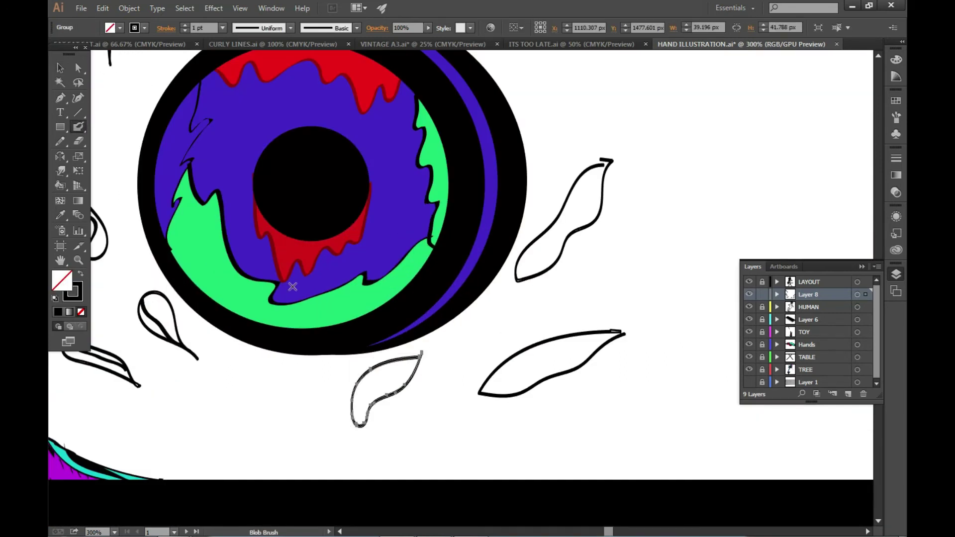
{"action": "scroll", "coordinate": [363, 405], "scroll_direction": "up", "scroll_amount": 3}
{"action": "left_click_drag", "start_coordinate": [512, 280], "coordinate": [485, 304]}
{"action": "left_click_drag", "start_coordinate": [520, 263], "coordinate": [167, 343]}
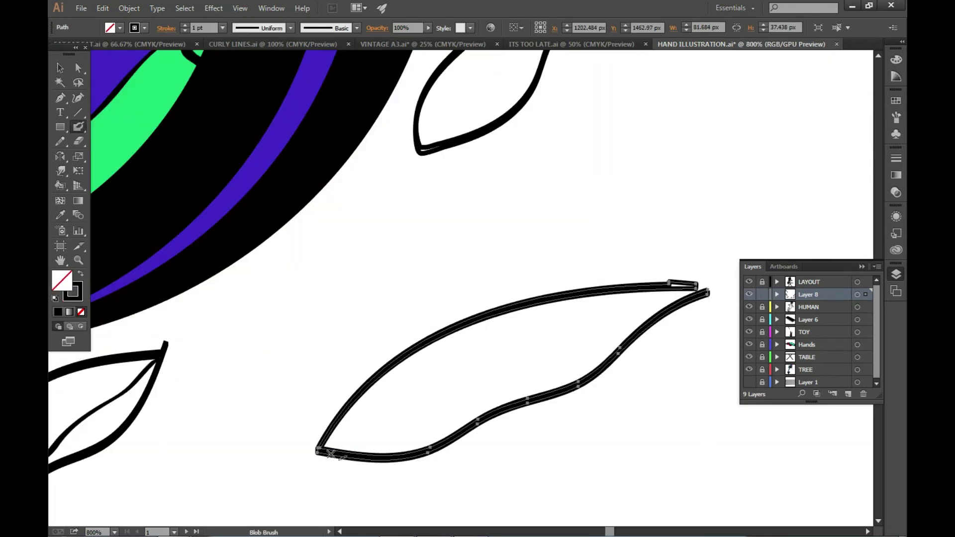
{"action": "left_click_drag", "start_coordinate": [672, 305], "coordinate": [536, 324]}
{"action": "scroll", "coordinate": [332, 426], "scroll_direction": "down", "scroll_amount": 3}
{"action": "scroll", "coordinate": [575, 150], "scroll_direction": "up", "scroll_amount": 4}
{"action": "left_click_drag", "start_coordinate": [622, 166], "coordinate": [494, 401]}
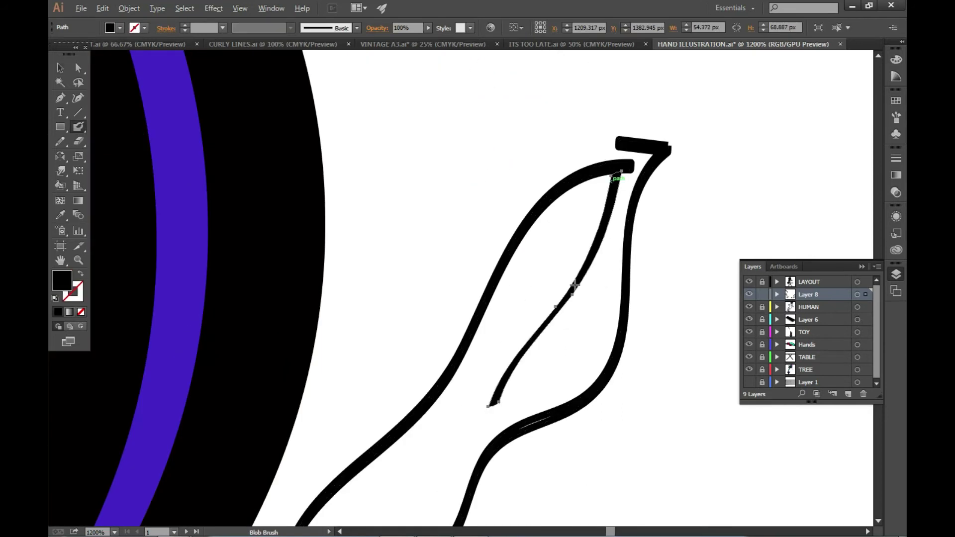
{"action": "scroll", "coordinate": [543, 282], "scroll_direction": "down", "scroll_amount": 1}
{"action": "scroll", "coordinate": [543, 145], "scroll_direction": "up", "scroll_amount": 2}
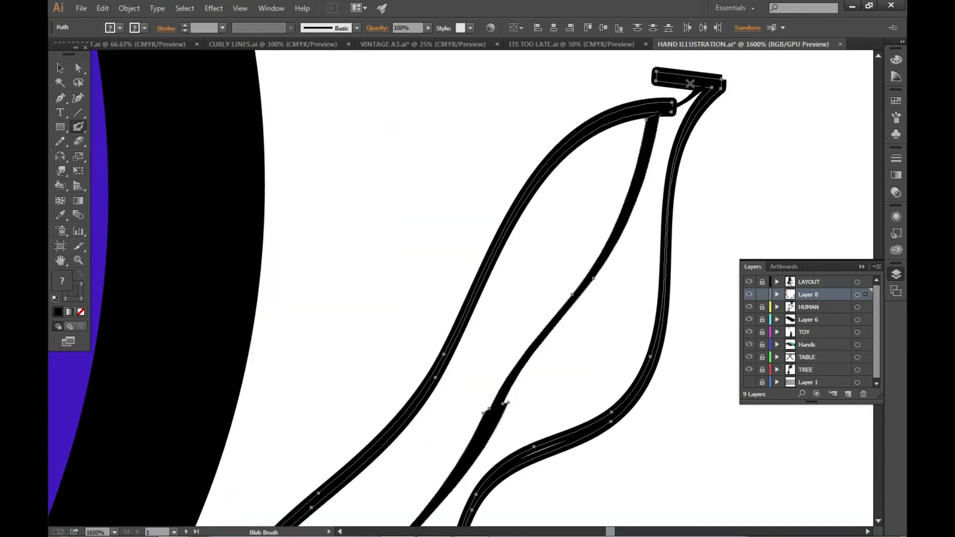
{"action": "scroll", "coordinate": [472, 119], "scroll_direction": "down", "scroll_amount": 6}
{"action": "scroll", "coordinate": [411, 94], "scroll_direction": "up", "scroll_amount": 2}
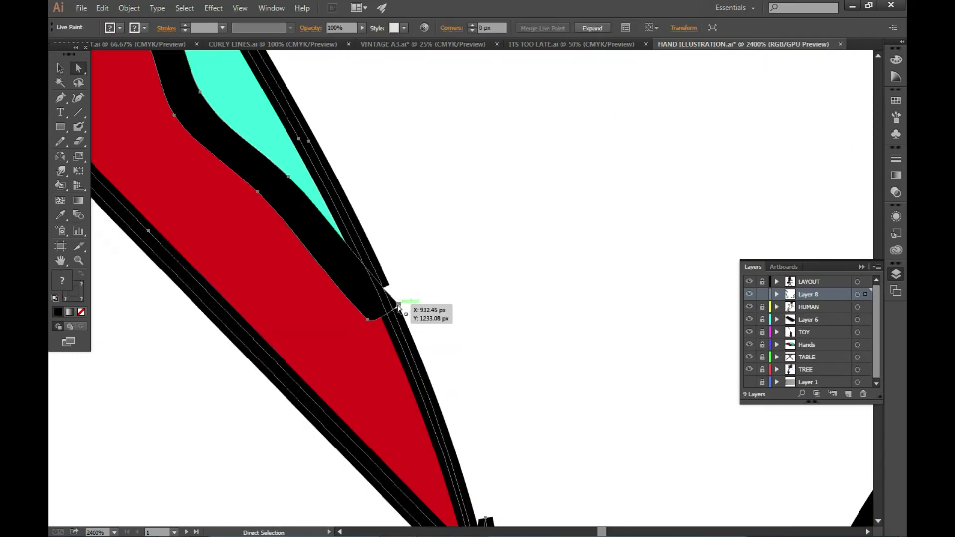
- Drag the leaf stroke's black tip anchor up-left, then zoom out to the whole illustration
{"action": "left_click_drag", "start_coordinate": [397, 307], "coordinate": [381, 271]}
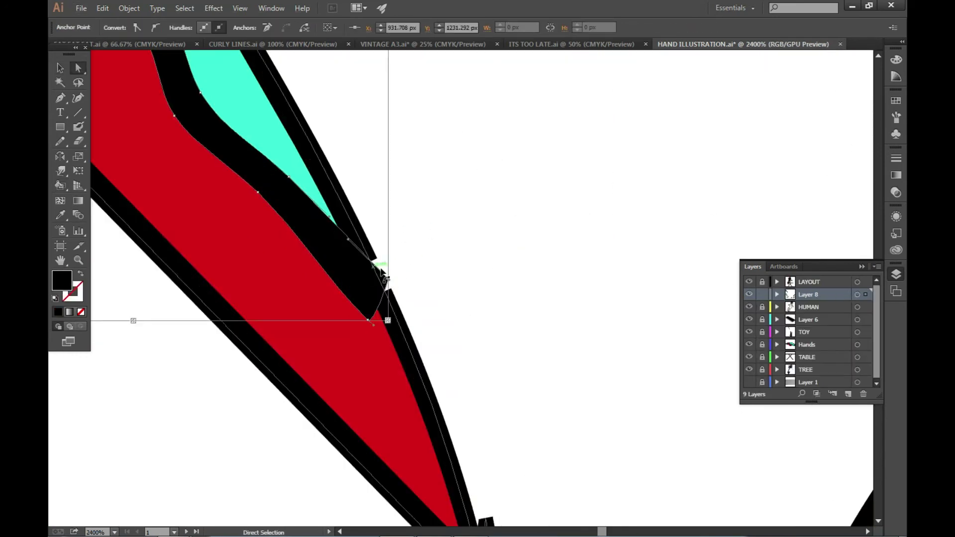
{"action": "key", "text": "ctrl+minus"}
{"action": "key", "text": "ctrl+minus"}
{"action": "key", "text": "ctrl+minus"}
{"action": "scroll", "coordinate": [415, 454], "scroll_direction": "down", "scroll_amount": 2}
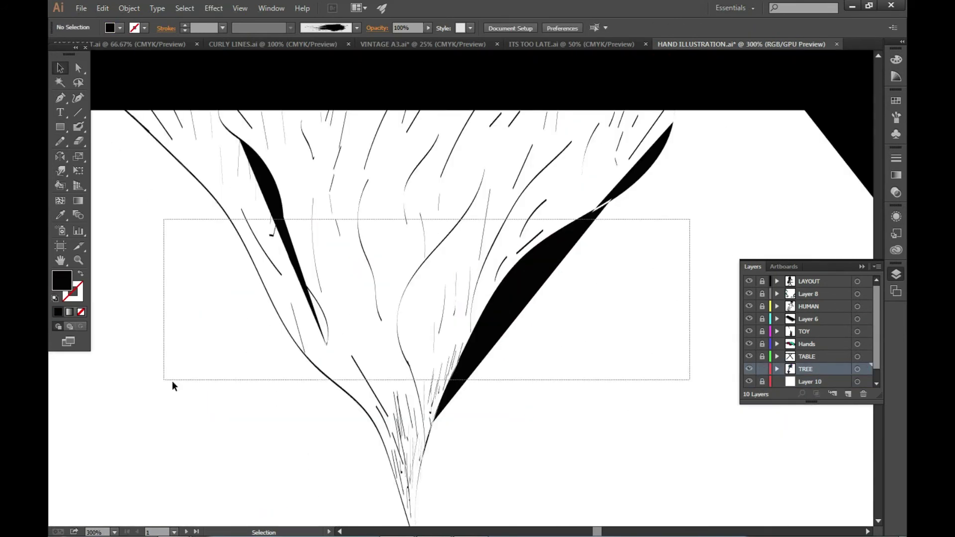
- Select the root paths under the table and try a magenta fill, then undo it
{"action": "left_click", "coordinate": [60, 186]}
{"action": "left_click_drag", "start_coordinate": [173, 176], "coordinate": [480, 312]}
{"action": "key", "text": "ctrl+minus"}
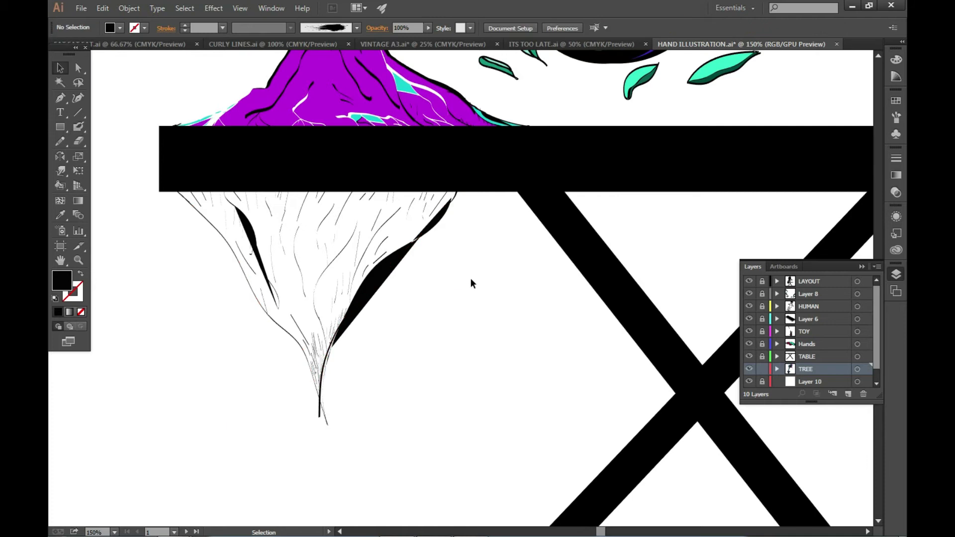
{"action": "key", "text": "v"}
{"action": "left_click_drag", "start_coordinate": [470, 279], "coordinate": [209, 293]}
{"action": "double_click", "coordinate": [61, 281]}
{"action": "left_click", "coordinate": [603, 214]}
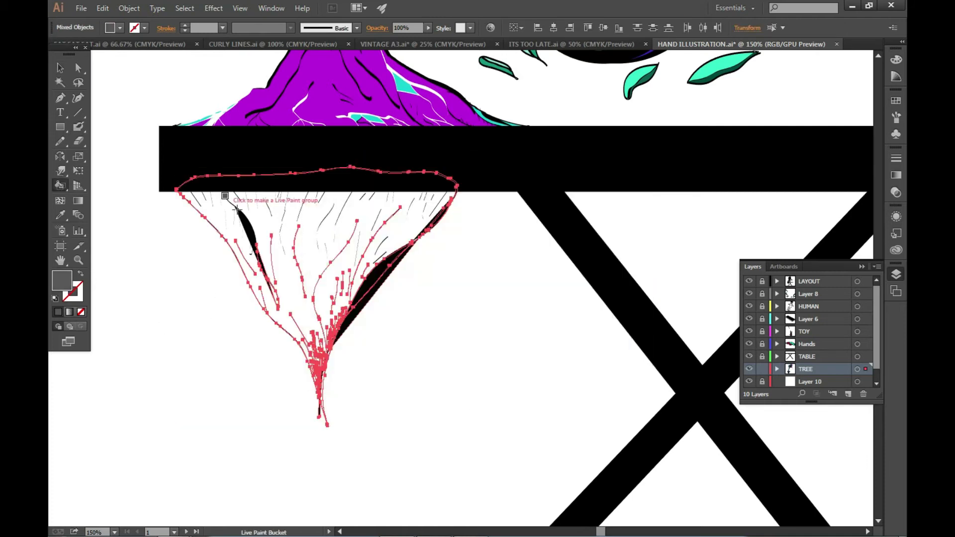
{"action": "key", "text": "slash"}
{"action": "double_click", "coordinate": [74, 293]}
{"action": "left_click", "coordinate": [593, 200]}
{"action": "scroll", "coordinate": [461, 327], "scroll_direction": "down", "scroll_amount": 2}
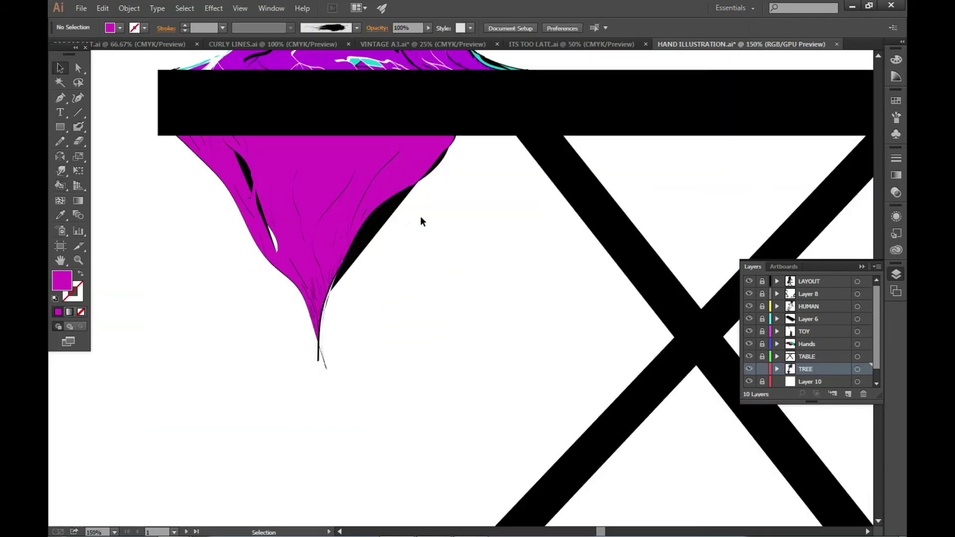
{"action": "key", "text": "ctrl+z"}
- Select the small black stroke among the roots and check the brush settings
{"action": "left_click", "coordinate": [381, 226]}
{"action": "double_click", "coordinate": [382, 211]}
{"action": "key", "text": "Escape"}
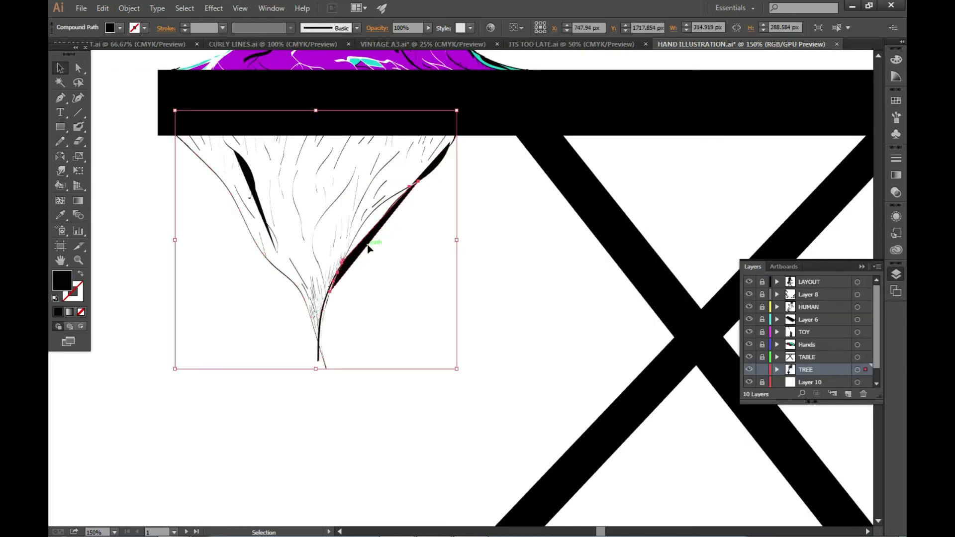
{"action": "scroll", "coordinate": [373, 245], "scroll_direction": "up", "scroll_amount": 2}
{"action": "scroll", "coordinate": [249, 263], "scroll_direction": "right", "scroll_amount": 2}
{"action": "left_click", "coordinate": [179, 274]}
{"action": "scroll", "coordinate": [179, 274], "scroll_direction": "up", "scroll_amount": 4}
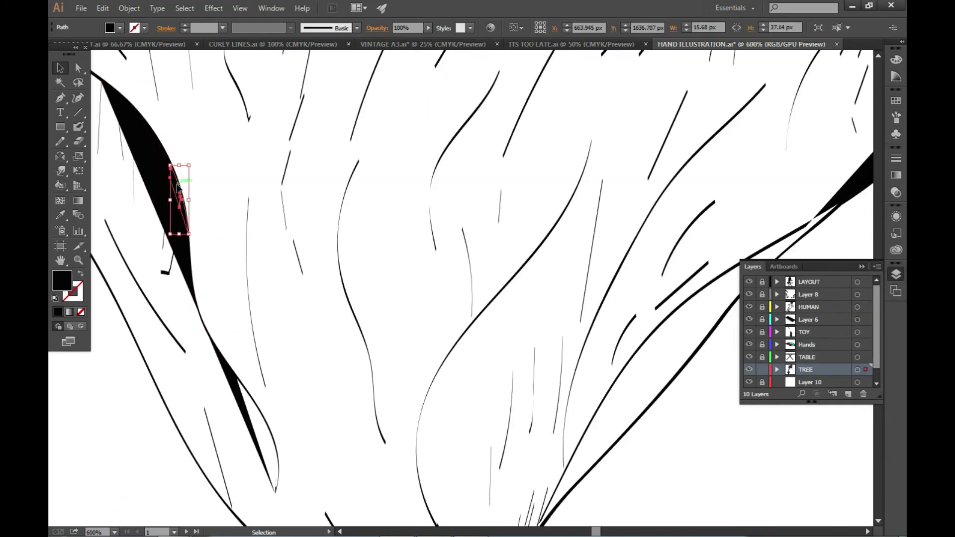
{"action": "scroll", "coordinate": [151, 212], "scroll_direction": "down", "scroll_amount": 2}
{"action": "scroll", "coordinate": [320, 281], "scroll_direction": "down", "scroll_amount": 2}
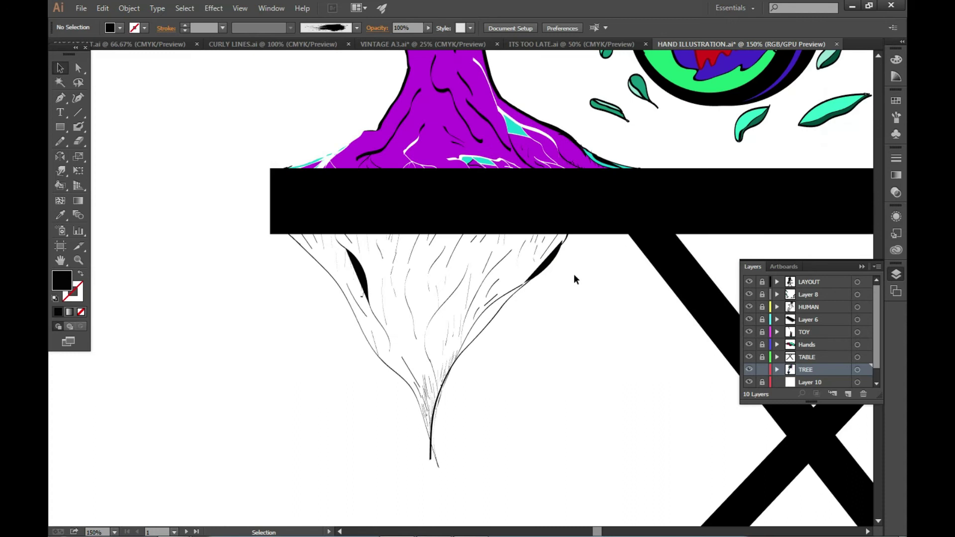
{"action": "key", "text": "b"}
{"action": "scroll", "coordinate": [353, 260], "scroll_direction": "up", "scroll_amount": 1}
{"action": "scroll", "coordinate": [243, 212], "scroll_direction": "up", "scroll_amount": 2}
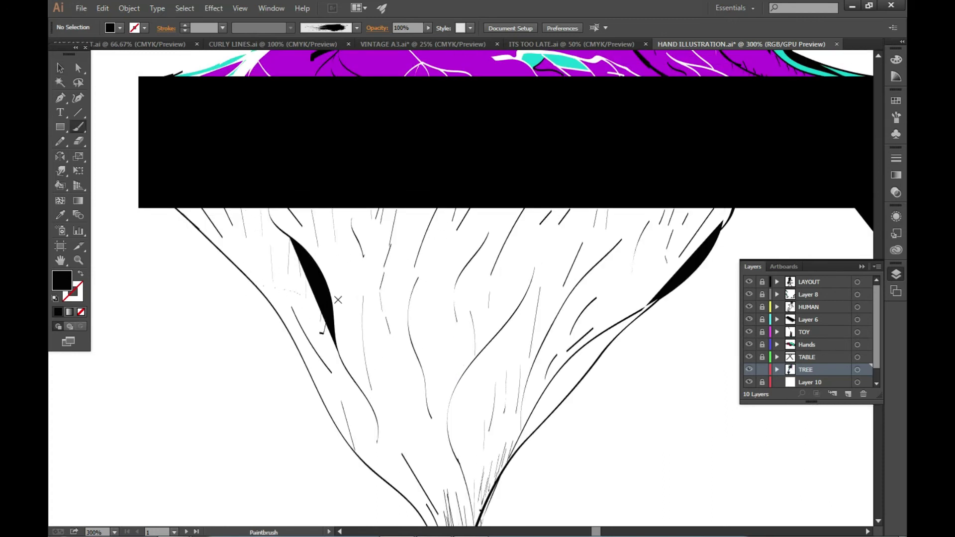
{"action": "key", "text": "Return"}
{"action": "key", "text": "Escape"}
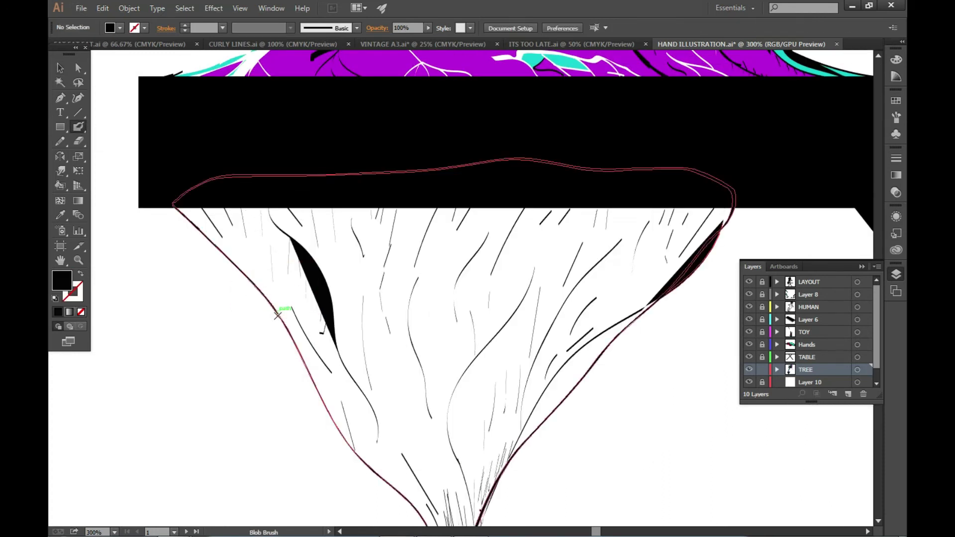
- Blob Brush thick strokes along the trunk's right edge and the tree's left outline
{"action": "left_click", "coordinate": [240, 269]}
{"action": "key", "text": "shift+b"}
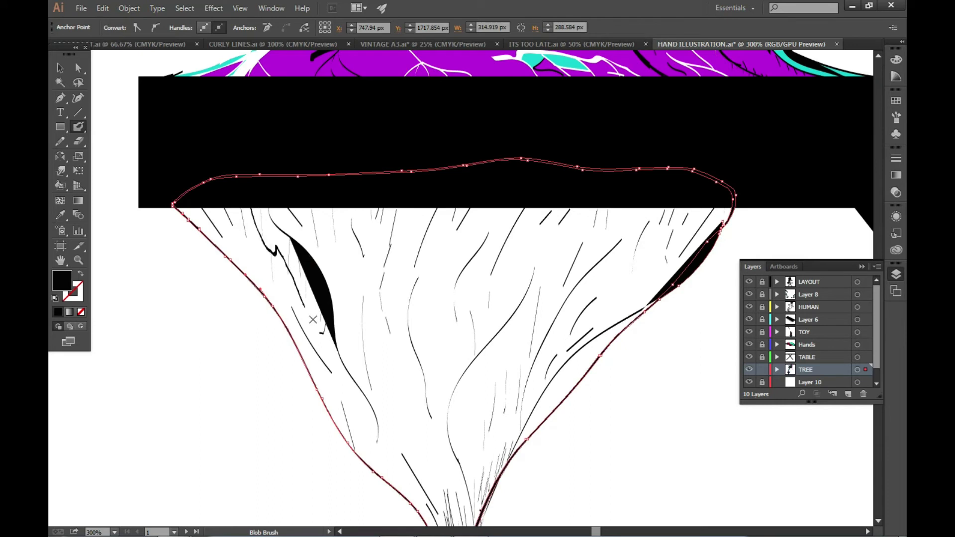
{"action": "scroll", "coordinate": [369, 422], "scroll_direction": "down", "scroll_amount": 1}
{"action": "scroll", "coordinate": [398, 349], "scroll_direction": "up", "scroll_amount": 1}
{"action": "left_click_drag", "start_coordinate": [423, 497], "coordinate": [440, 338]}
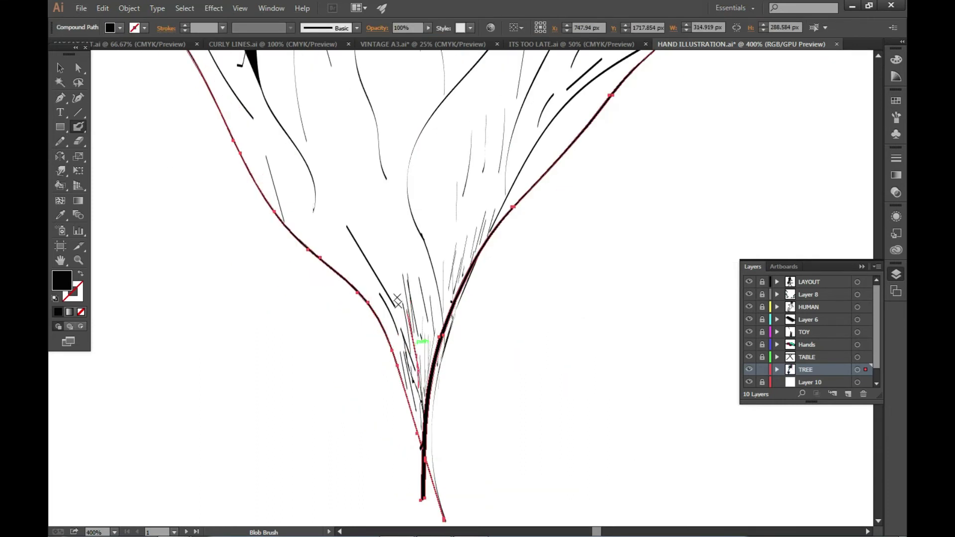
{"action": "scroll", "coordinate": [300, 175], "scroll_direction": "down", "scroll_amount": 2}
{"action": "left_click_drag", "start_coordinate": [325, 169], "coordinate": [273, 93]}
{"action": "scroll", "coordinate": [394, 202], "scroll_direction": "up", "scroll_amount": 2}
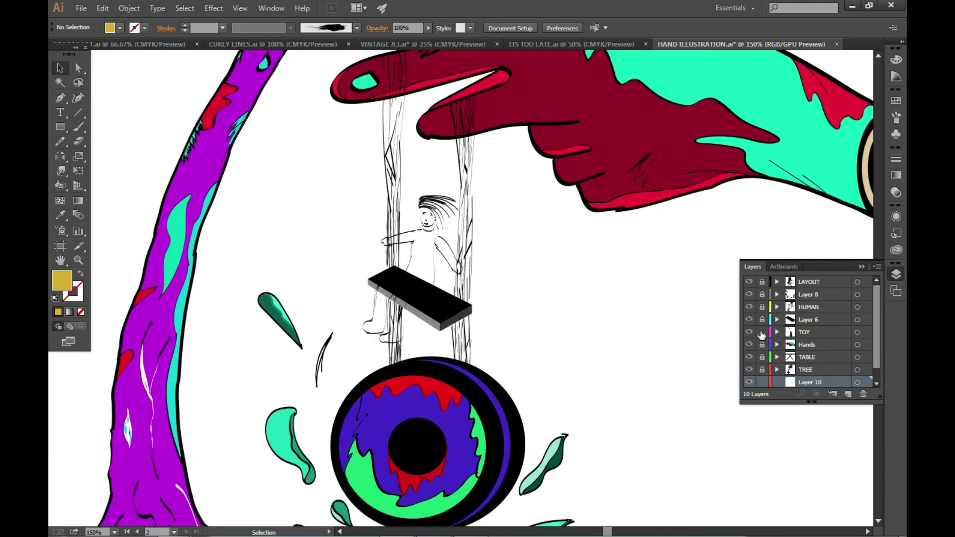
{"action": "left_click", "coordinate": [468, 239]}
{"action": "left_click", "coordinate": [518, 243]}
{"action": "double_click", "coordinate": [465, 198]}
{"action": "key", "text": "Escape"}
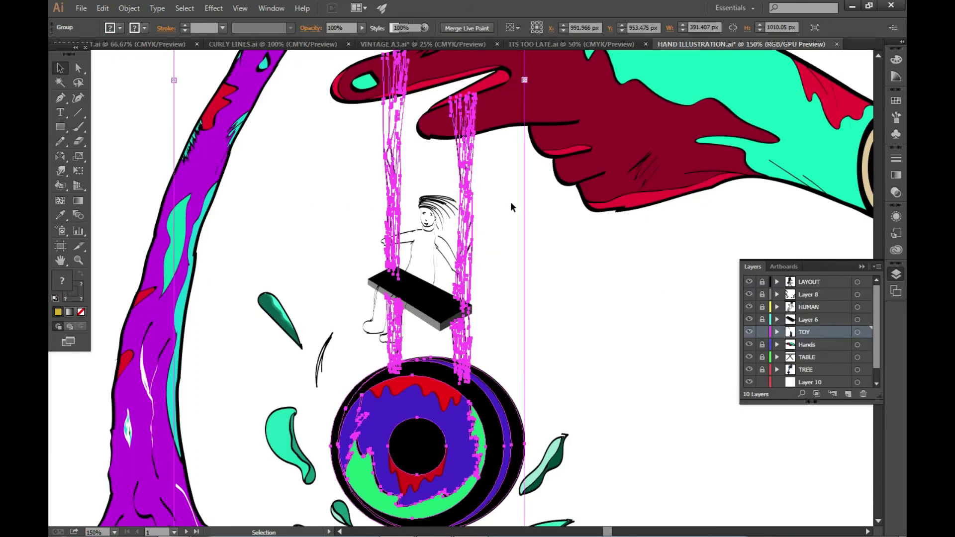
{"action": "key", "text": "a"}
{"action": "left_click", "coordinate": [462, 199]}
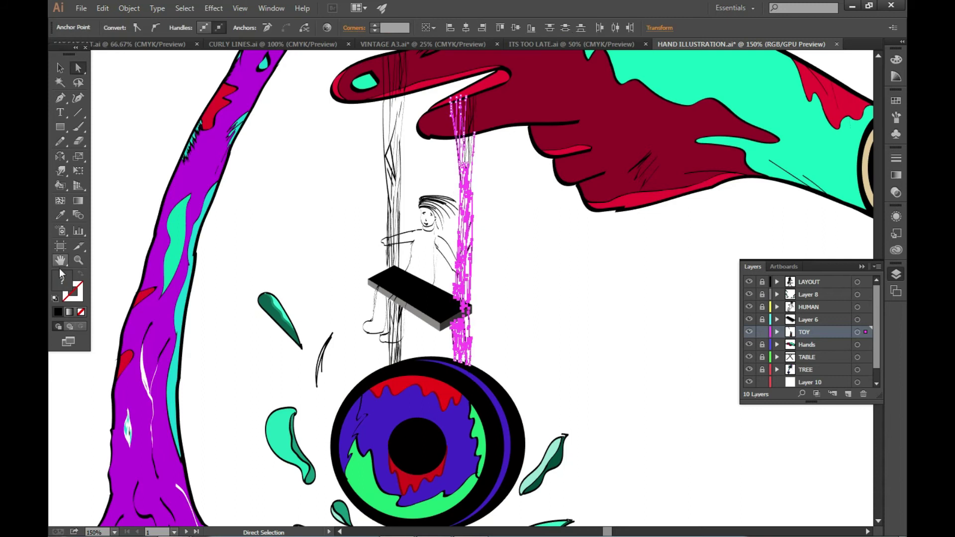
{"action": "double_click", "coordinate": [61, 280]}
{"action": "left_click", "coordinate": [488, 333]}
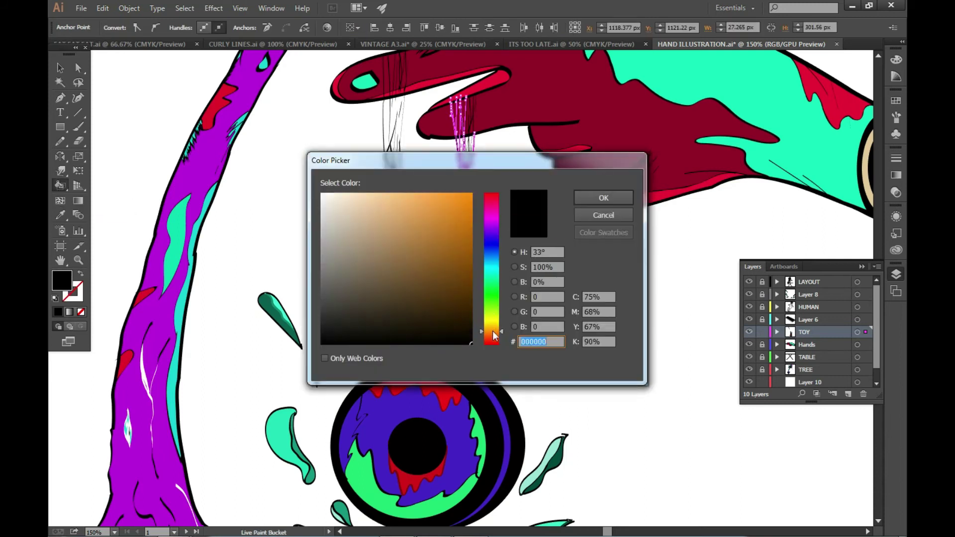
{"action": "left_click", "coordinate": [607, 196]}
{"action": "scroll", "coordinate": [526, 171], "scroll_direction": "up", "scroll_amount": 1}
{"action": "left_click", "coordinate": [484, 322]}
{"action": "scroll", "coordinate": [507, 267], "scroll_direction": "up", "scroll_amount": 3}
{"action": "key", "text": "v"}
{"action": "scroll", "coordinate": [570, 130], "scroll_direction": "down", "scroll_amount": 4}
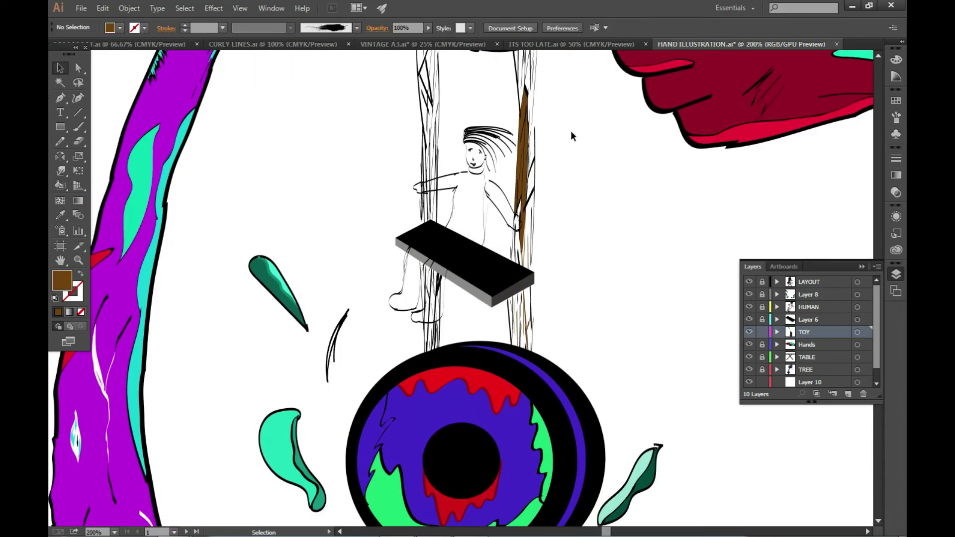
{"action": "scroll", "coordinate": [559, 237], "scroll_direction": "down", "scroll_amount": 2}
{"action": "scroll", "coordinate": [549, 230], "scroll_direction": "up", "scroll_amount": 2}
{"action": "left_click", "coordinate": [553, 228]}
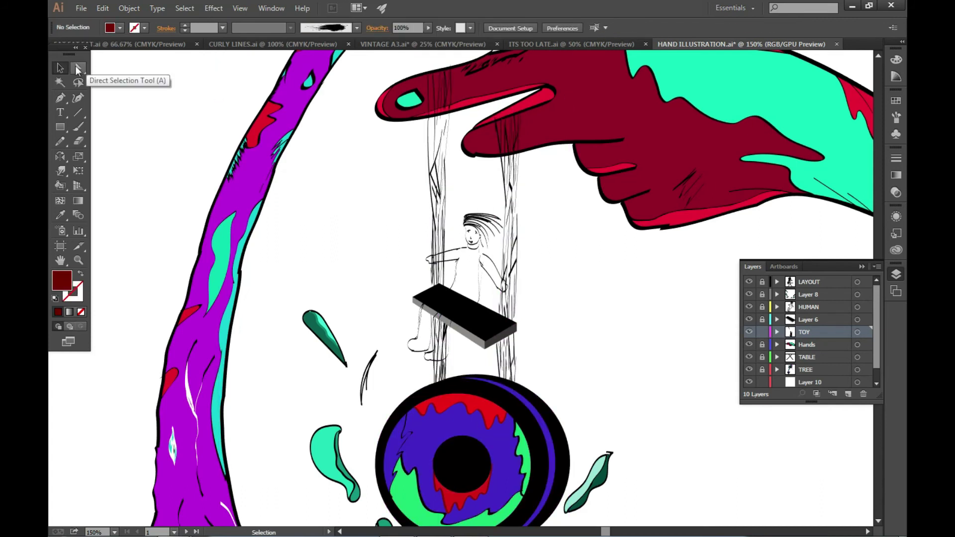
{"action": "left_click_drag", "start_coordinate": [418, 187], "coordinate": [515, 269]}
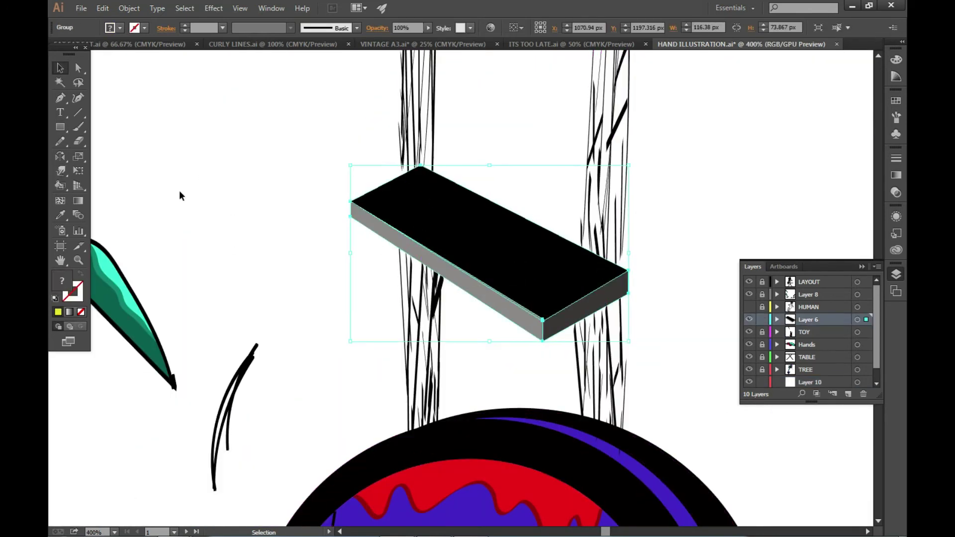
- Isolate the swing seat group and colour its top face purple
{"action": "double_click", "coordinate": [421, 214]}
{"action": "double_click", "coordinate": [61, 280]}
{"action": "left_click", "coordinate": [449, 228]}
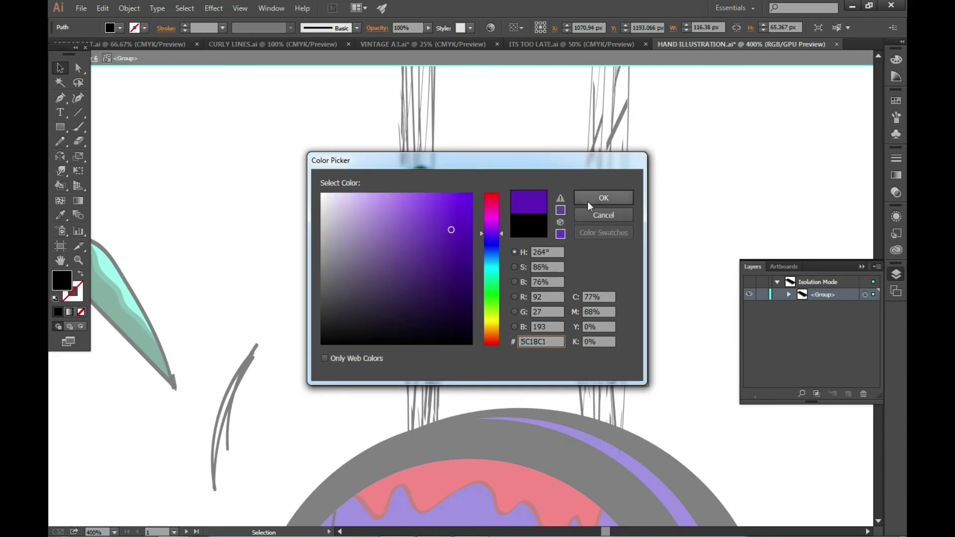
{"action": "left_click", "coordinate": [604, 196]}
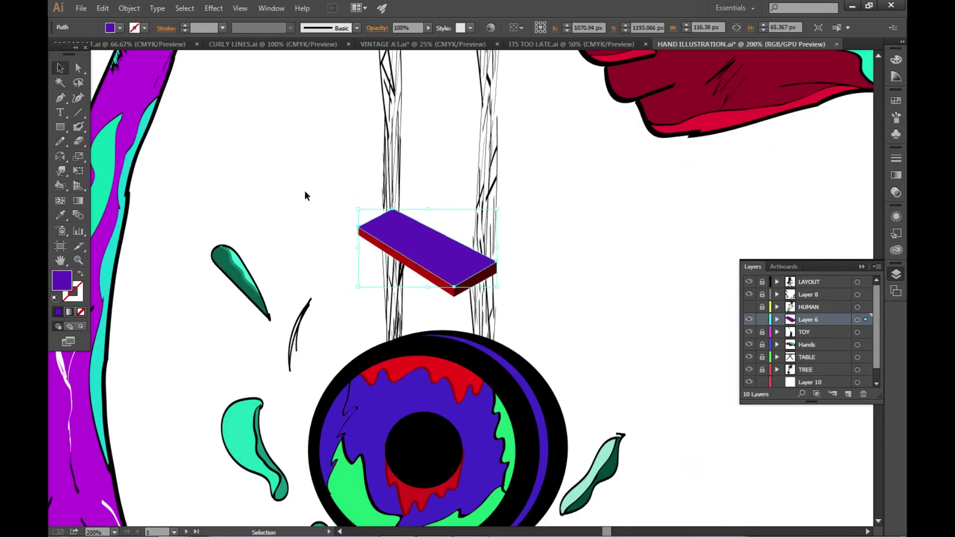
{"action": "double_click", "coordinate": [73, 292]}
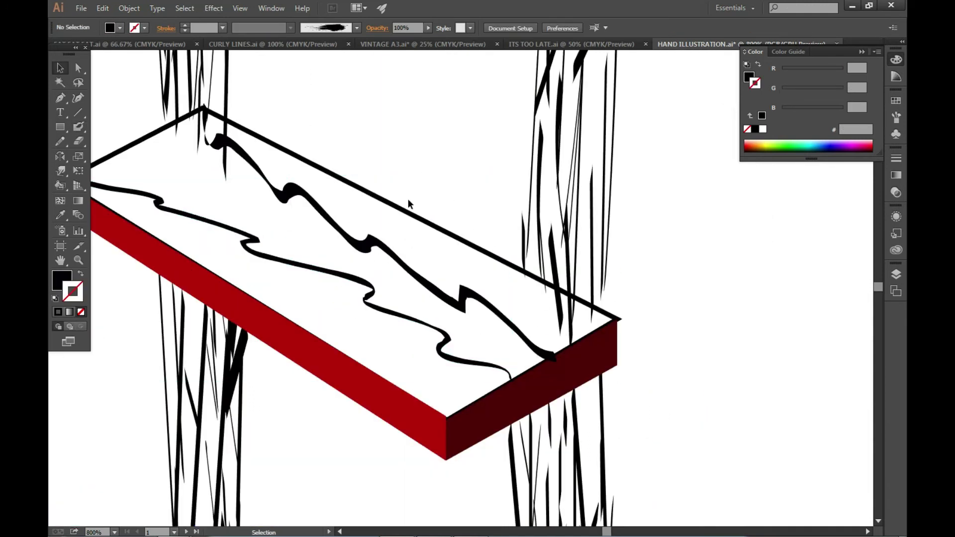
- Blob Brush a jagged line along the board's side and fill that side red
{"action": "left_click", "coordinate": [78, 127]}
{"action": "double_click", "coordinate": [458, 399]}
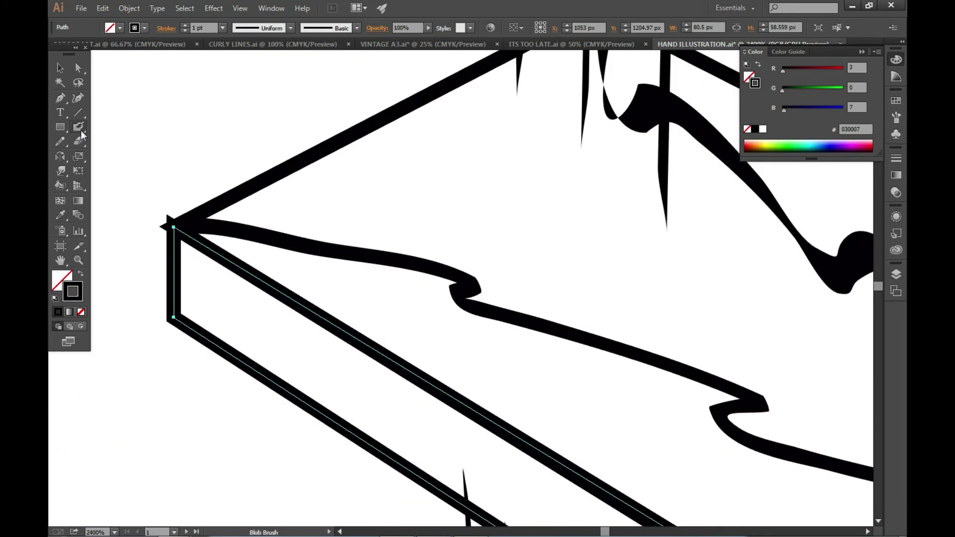
{"action": "key", "text": "Return"}
{"action": "left_click_drag", "start_coordinate": [161, 229], "coordinate": [305, 340]}
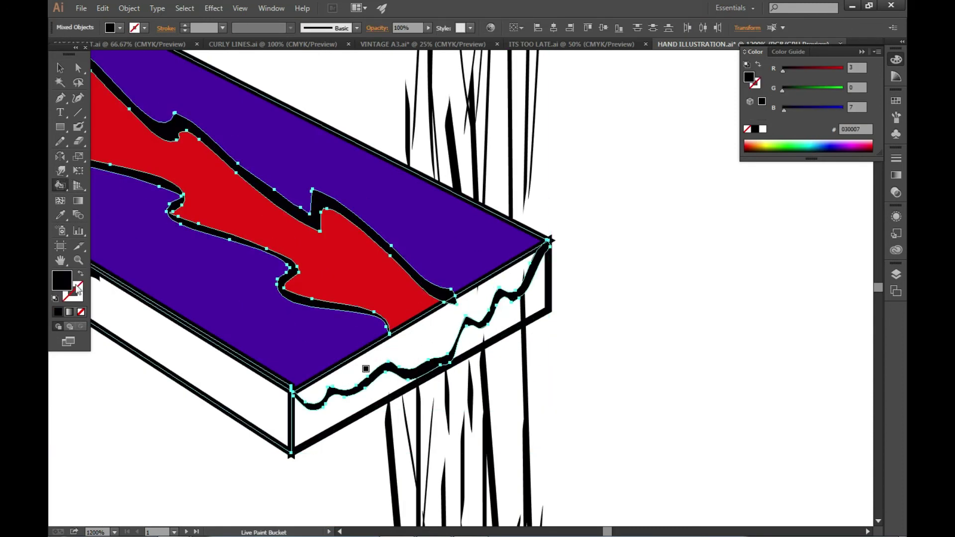
{"action": "left_click", "coordinate": [415, 276]}
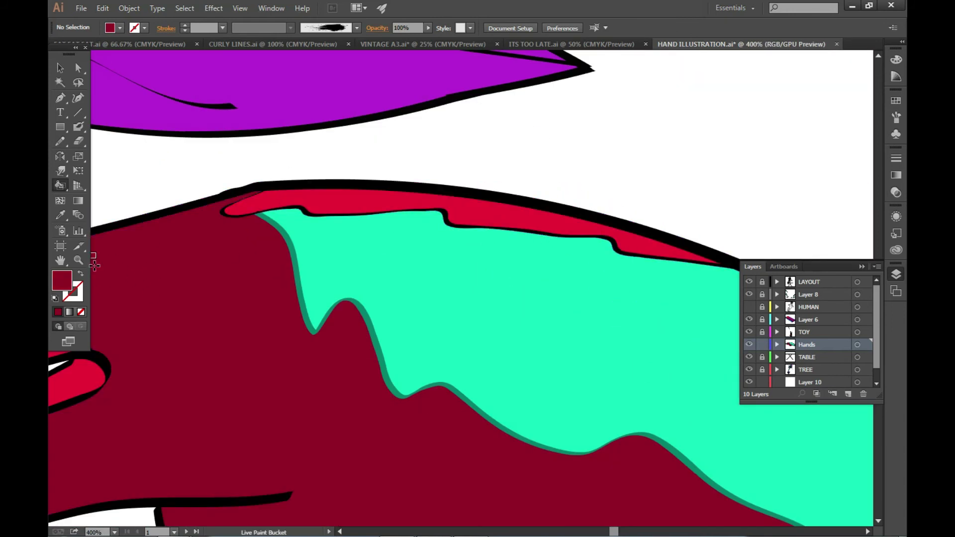
- Set the paint colour to a brighter red
{"action": "double_click", "coordinate": [63, 280]}
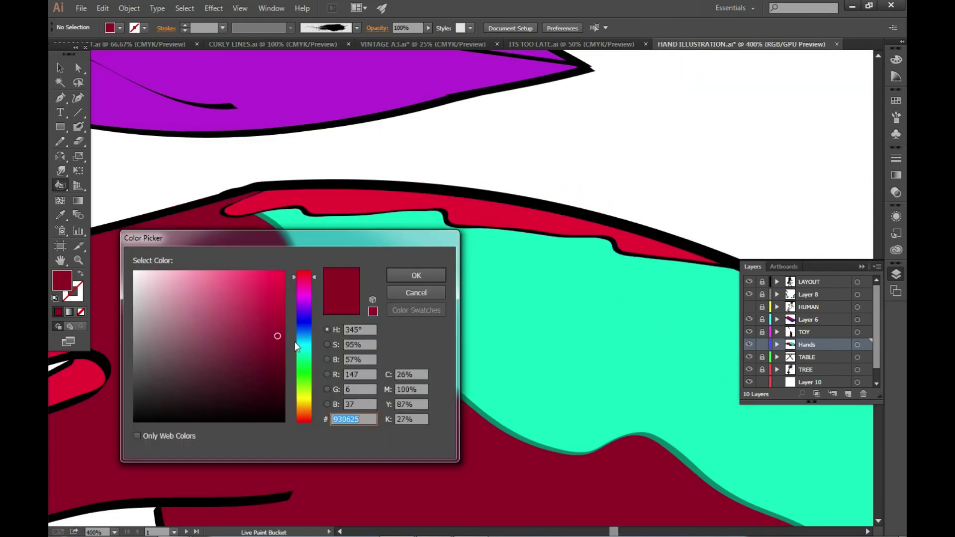
{"action": "left_click", "coordinate": [416, 275]}
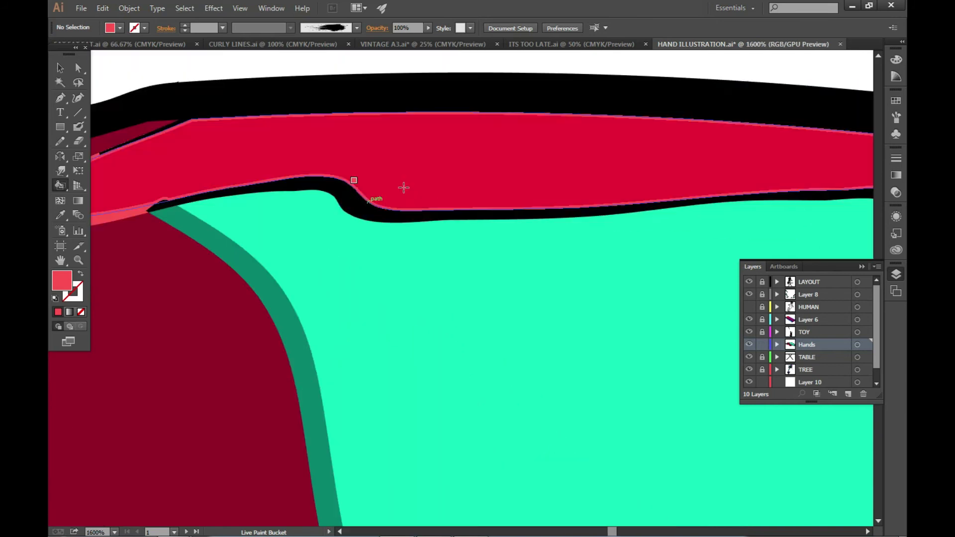
{"action": "scroll", "coordinate": [424, 215], "scroll_direction": "up", "scroll_amount": 3}
{"action": "scroll", "coordinate": [502, 206], "scroll_direction": "up", "scroll_amount": 3}
{"action": "scroll", "coordinate": [581, 152], "scroll_direction": "down", "scroll_amount": 4}
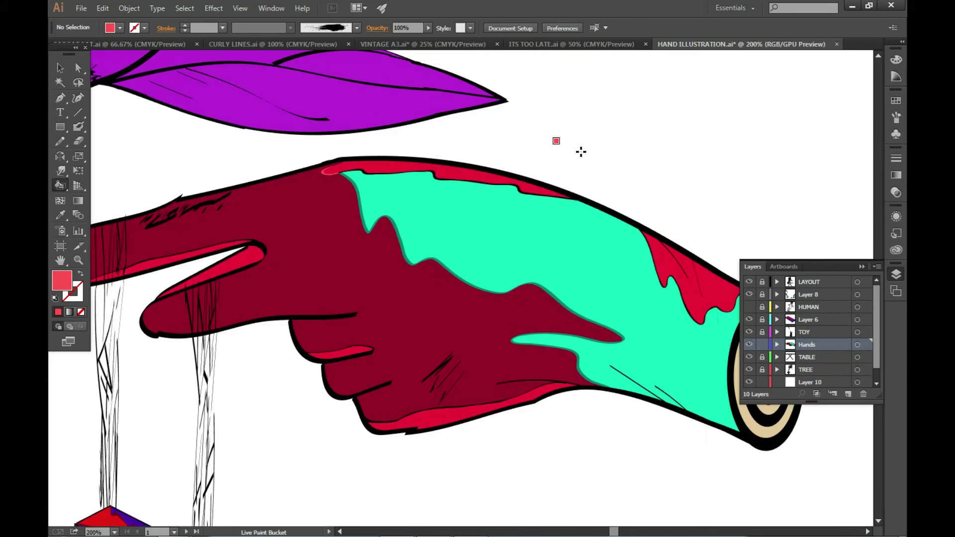
{"action": "key", "text": "v"}
{"action": "scroll", "coordinate": [301, 340], "scroll_direction": "up", "scroll_amount": 4}
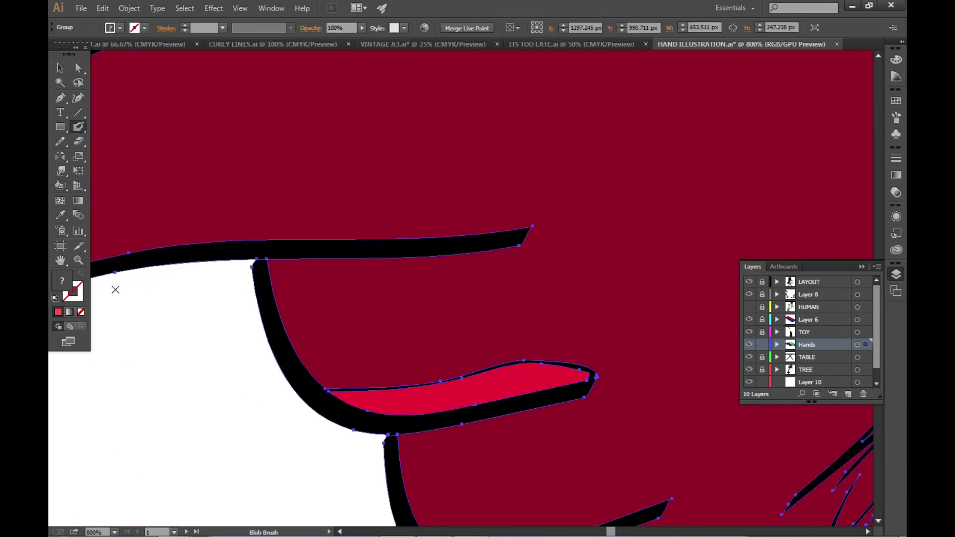
- Isolate the hand group, draw a black crease across the finger, and fill beside it
{"action": "double_click", "coordinate": [261, 316]}
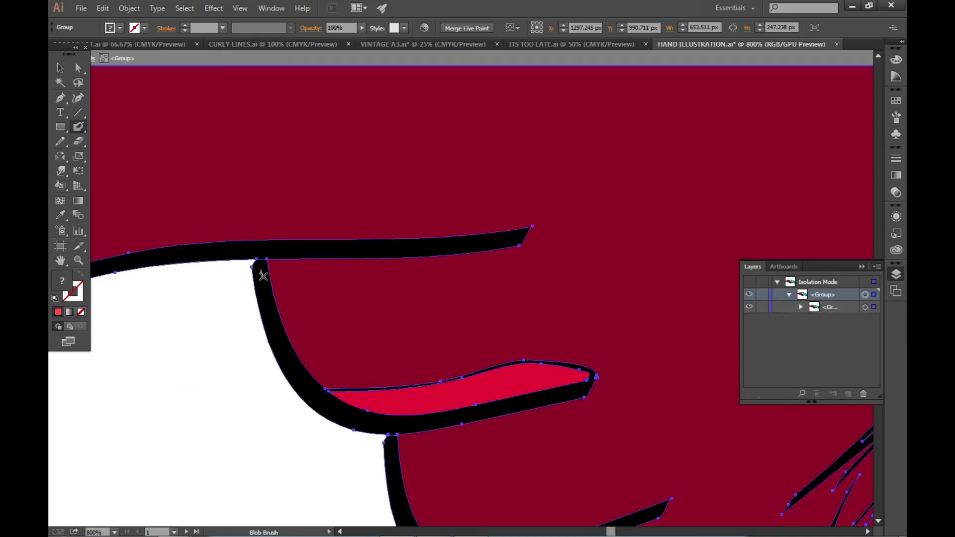
{"action": "left_click_drag", "start_coordinate": [263, 276], "coordinate": [489, 244]}
{"action": "scroll", "coordinate": [484, 444], "scroll_direction": "down", "scroll_amount": 1}
{"action": "left_click", "coordinate": [528, 301]}
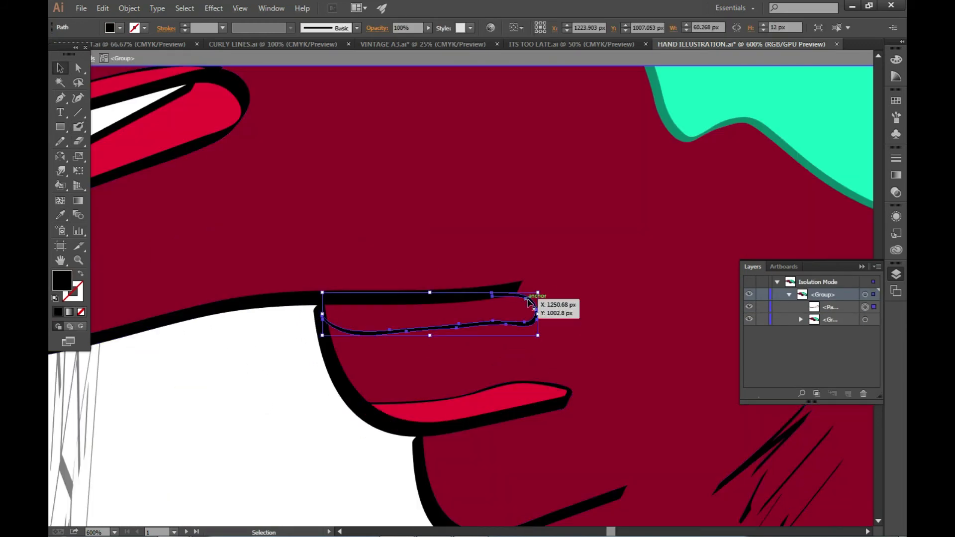
{"action": "left_click", "coordinate": [246, 423]}
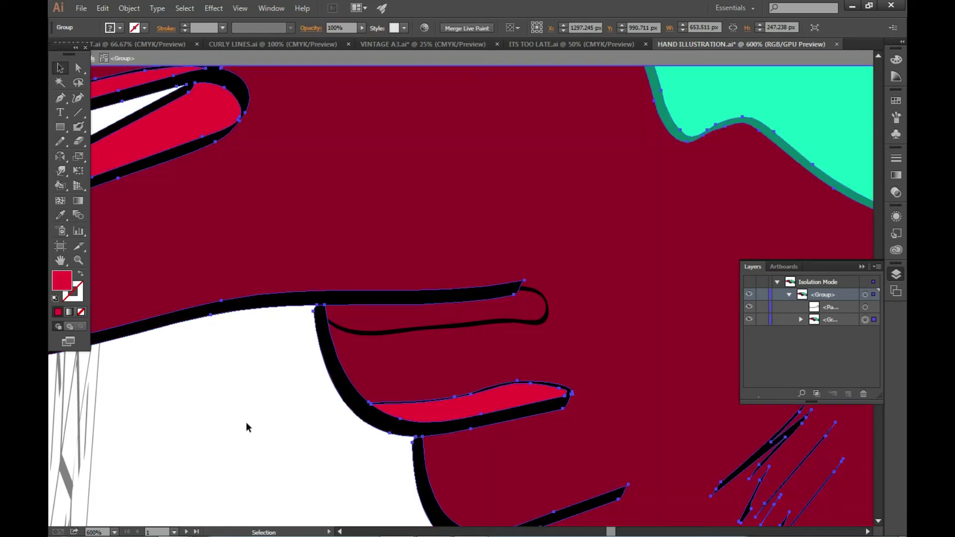
{"action": "key", "text": "Escape"}
{"action": "left_click", "coordinate": [424, 314]}
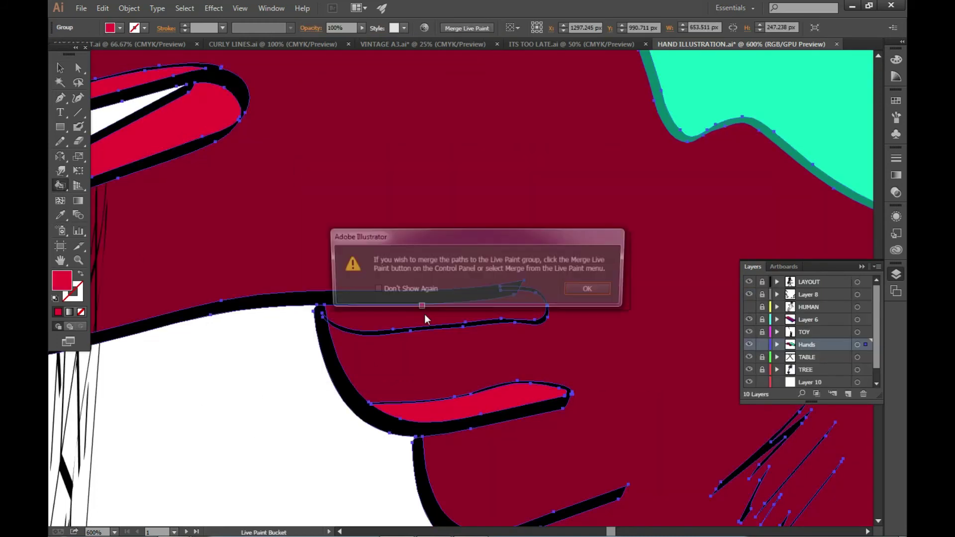
{"action": "key", "text": "Return"}
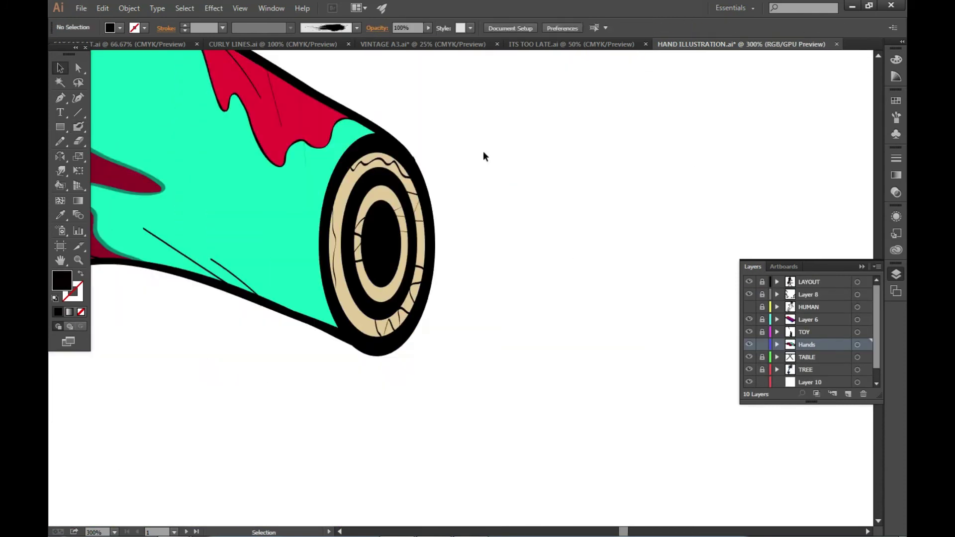
- Paint purple accents onto the rings at the sleeve's end and save the file
{"action": "key", "text": "ctrl+a"}
{"action": "key", "text": "k"}
{"action": "double_click", "coordinate": [62, 280]}
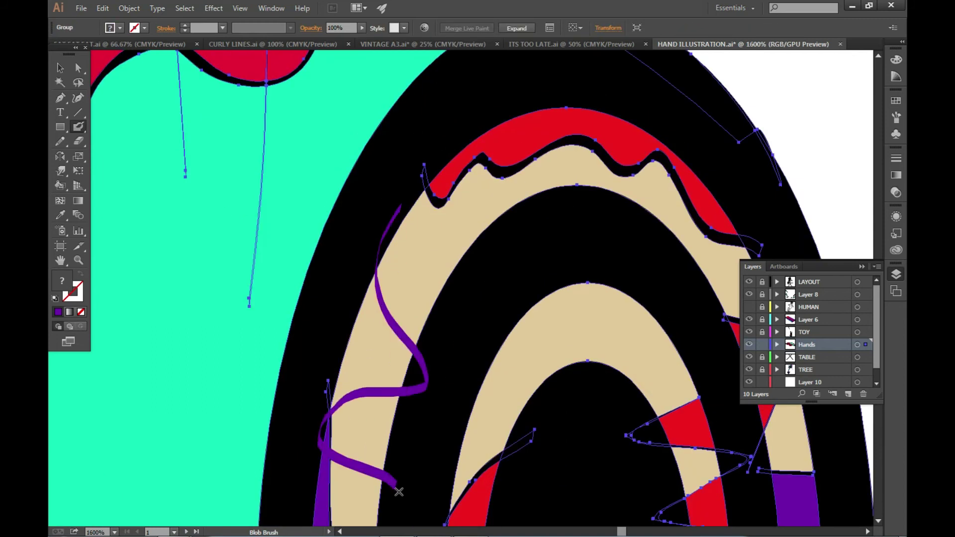
{"action": "left_click_drag", "start_coordinate": [399, 492], "coordinate": [398, 492]}
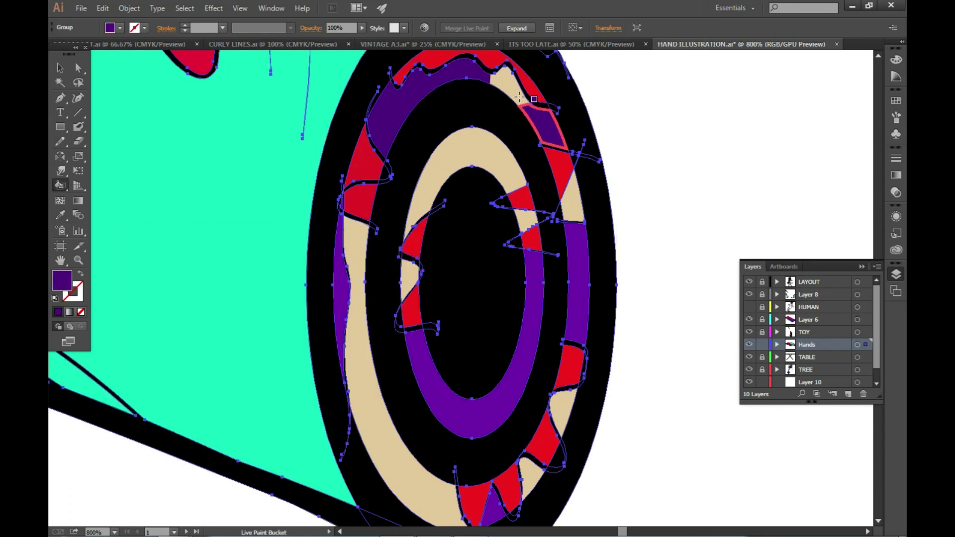
{"action": "key", "text": "ctrl+0"}
{"action": "key", "text": "ctrl+s"}
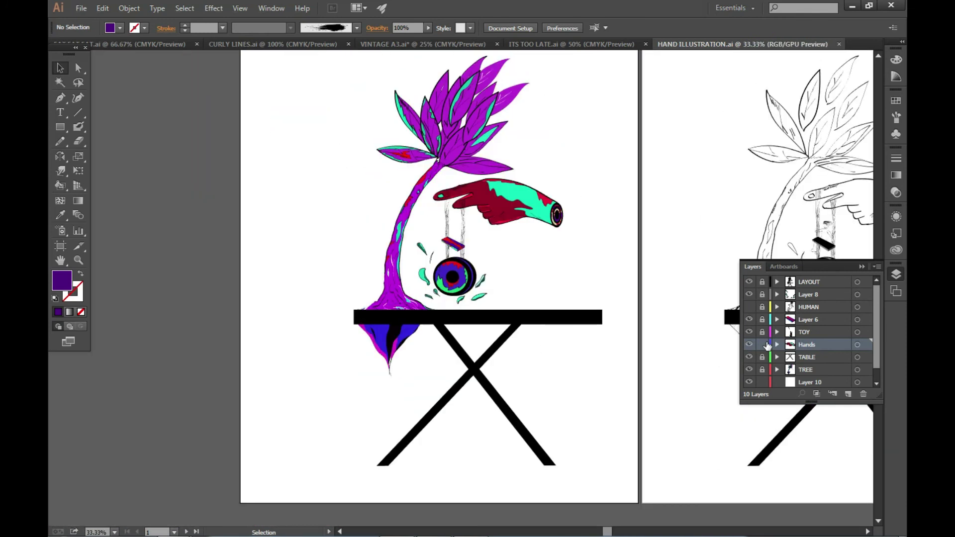
- Draw a page-sized rectangle on the bottom layer as a background
{"action": "left_click", "coordinate": [806, 381]}
{"action": "key", "text": "m"}
{"action": "left_click_drag", "start_coordinate": [267, 54], "coordinate": [619, 487]}
{"action": "double_click", "coordinate": [62, 280]}
- Fill the background rectangle with yellow-green
{"action": "left_click", "coordinate": [416, 275]}
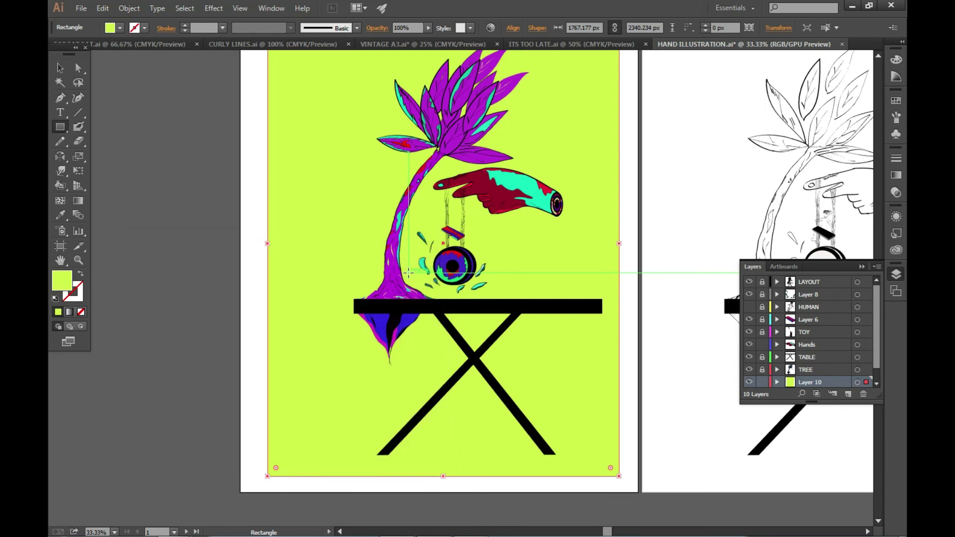
{"action": "key", "text": "v"}
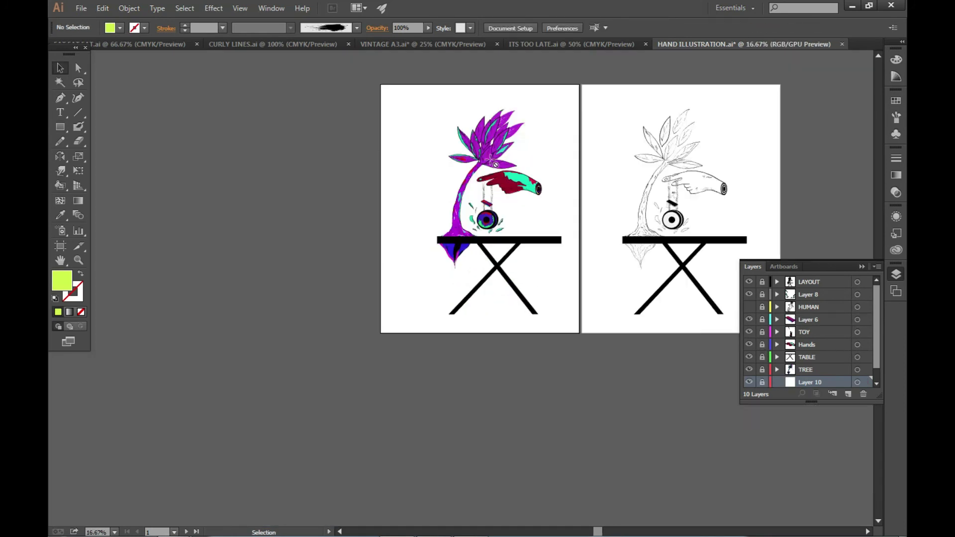
{"action": "scroll", "coordinate": [492, 163], "scroll_direction": "up", "scroll_amount": 2}
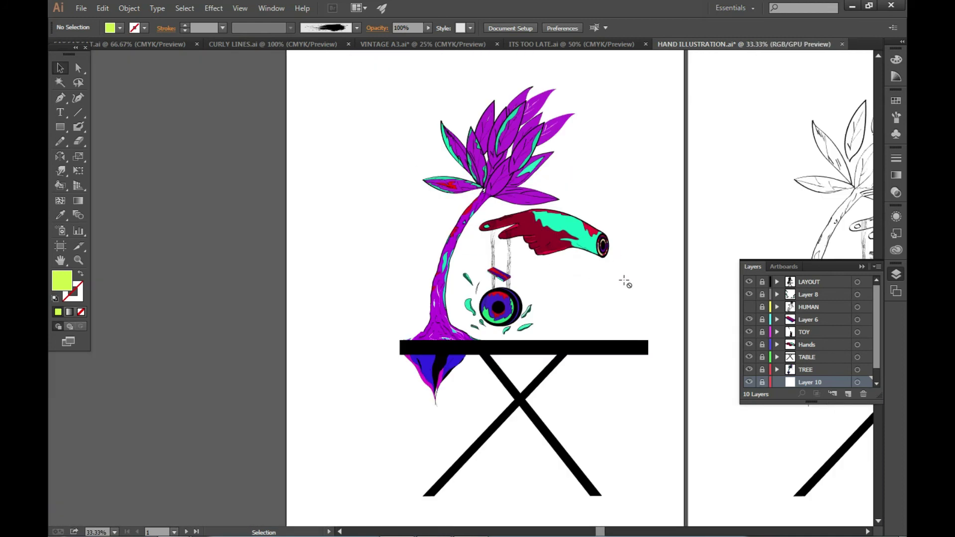
{"action": "scroll", "coordinate": [625, 281], "scroll_direction": "up", "scroll_amount": 3}
{"action": "scroll", "coordinate": [624, 282], "scroll_direction": "down", "scroll_amount": 4}
{"action": "scroll", "coordinate": [770, 372], "scroll_direction": "up", "scroll_amount": 1}
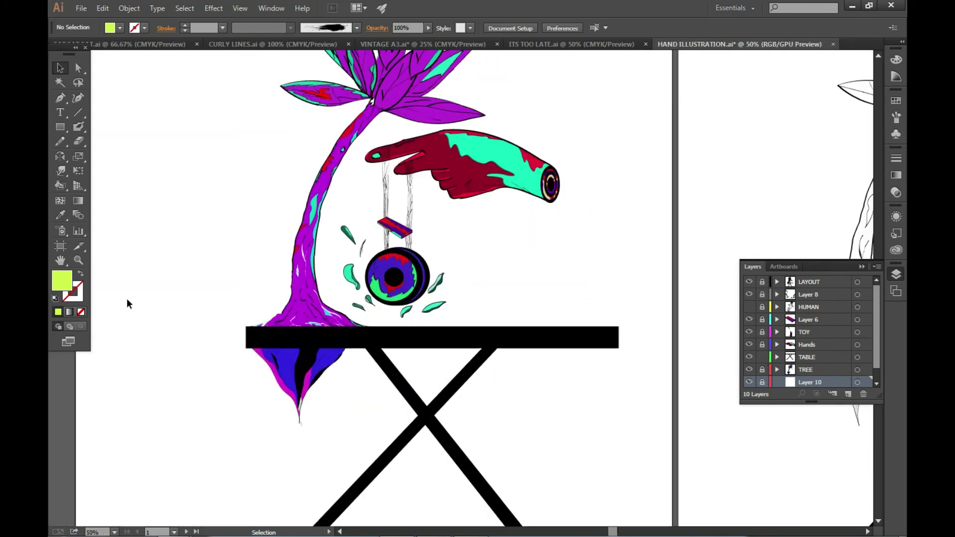
- Paint wavy ink drips hanging under the table top with the Blob Brush
{"action": "left_click", "coordinate": [552, 338]}
{"action": "scroll", "coordinate": [555, 390], "scroll_direction": "up", "scroll_amount": 3}
{"action": "key", "text": "shift+b"}
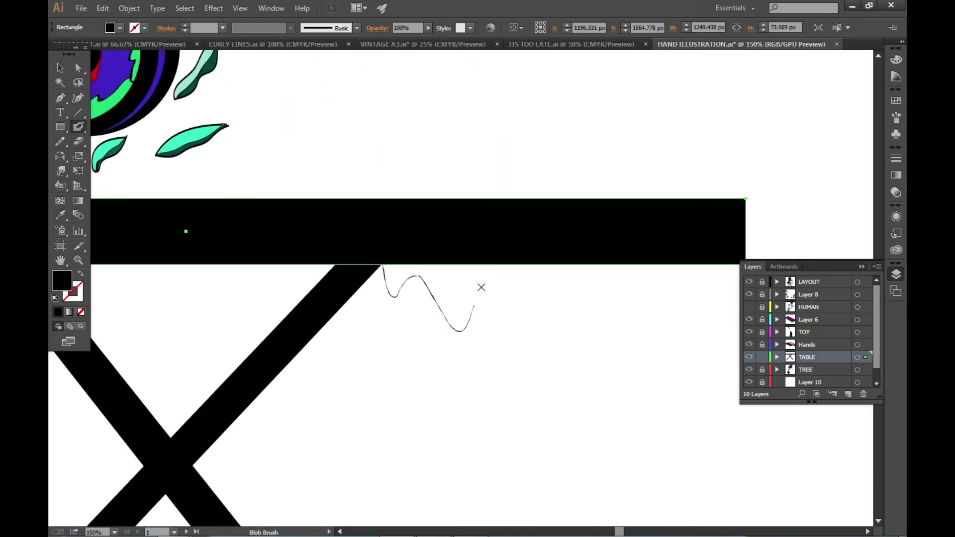
{"action": "left_click_drag", "start_coordinate": [643, 276], "coordinate": [708, 266]}
{"action": "scroll", "coordinate": [627, 300], "scroll_direction": "down", "scroll_amount": 2}
{"action": "scroll", "coordinate": [627, 299], "scroll_direction": "down", "scroll_amount": 1}
{"action": "scroll", "coordinate": [580, 227], "scroll_direction": "up", "scroll_amount": 3}
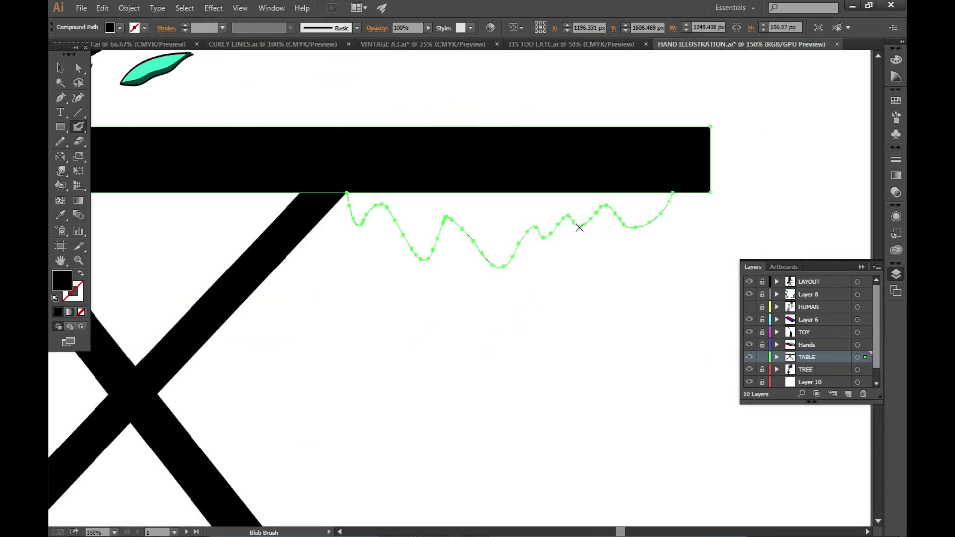
{"action": "left_click", "coordinate": [732, 226]}
{"action": "scroll", "coordinate": [672, 176], "scroll_direction": "up", "scroll_amount": 1}
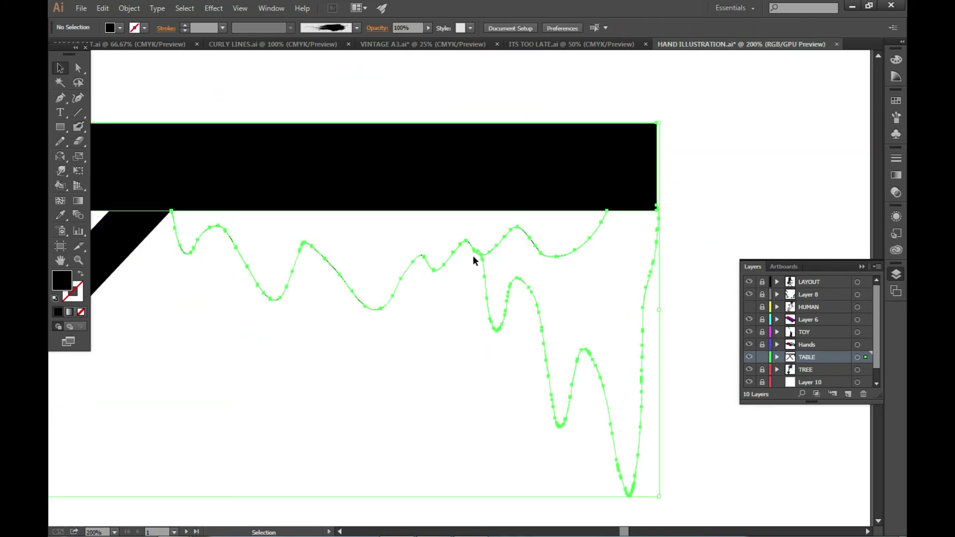
- Select the drip shape and review the Blob Brush settings
{"action": "left_click", "coordinate": [473, 259]}
{"action": "key", "text": "shift+b"}
{"action": "key", "text": "Return"}
{"action": "left_click", "coordinate": [551, 432]}
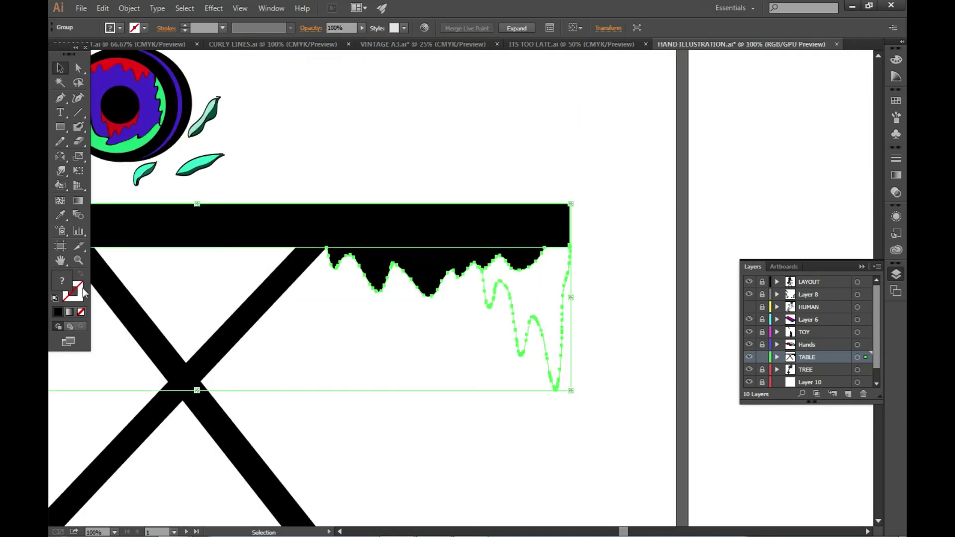
{"action": "left_click", "coordinate": [604, 298]}
- Select and isolate the drip group under the table, then zoom out to the whole page
{"action": "left_click", "coordinate": [400, 264]}
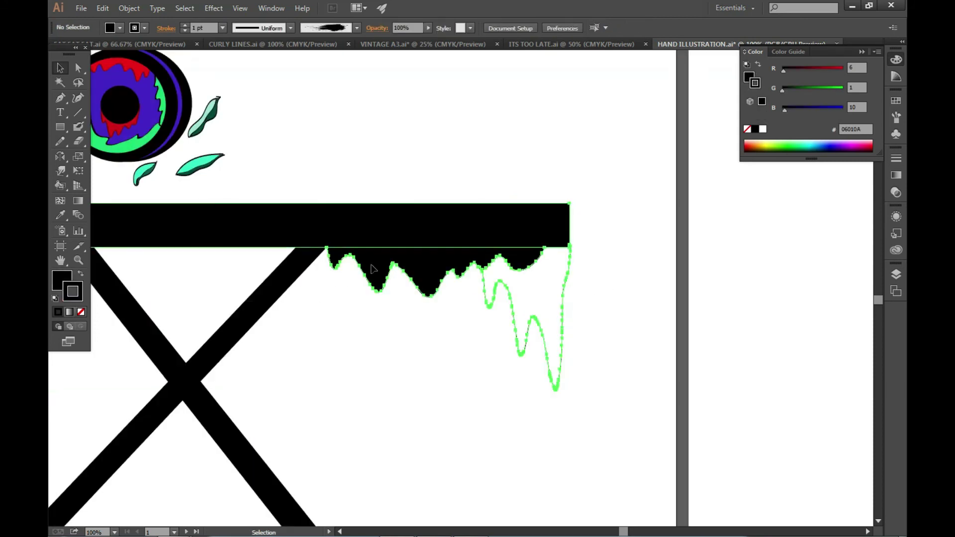
{"action": "left_click_drag", "start_coordinate": [594, 288], "coordinate": [419, 292]}
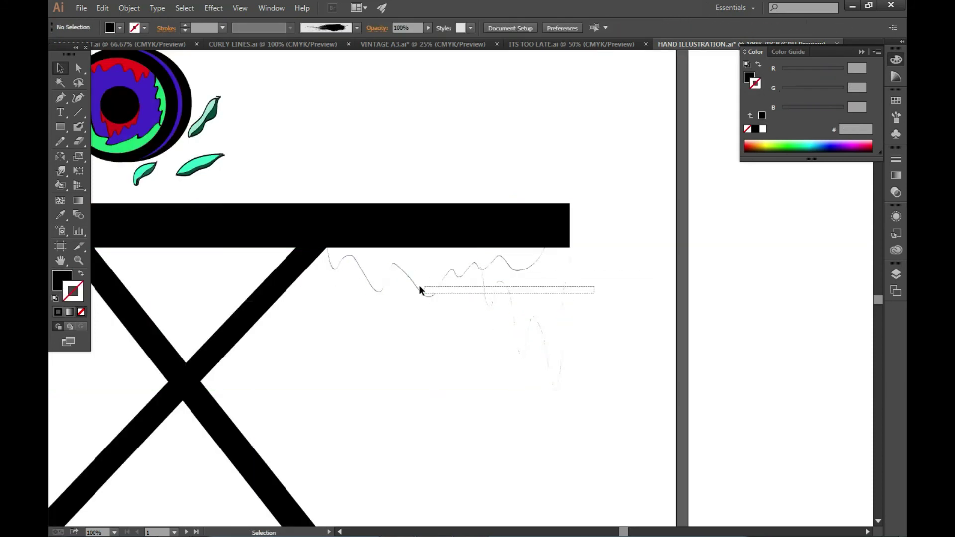
{"action": "double_click", "coordinate": [513, 318]}
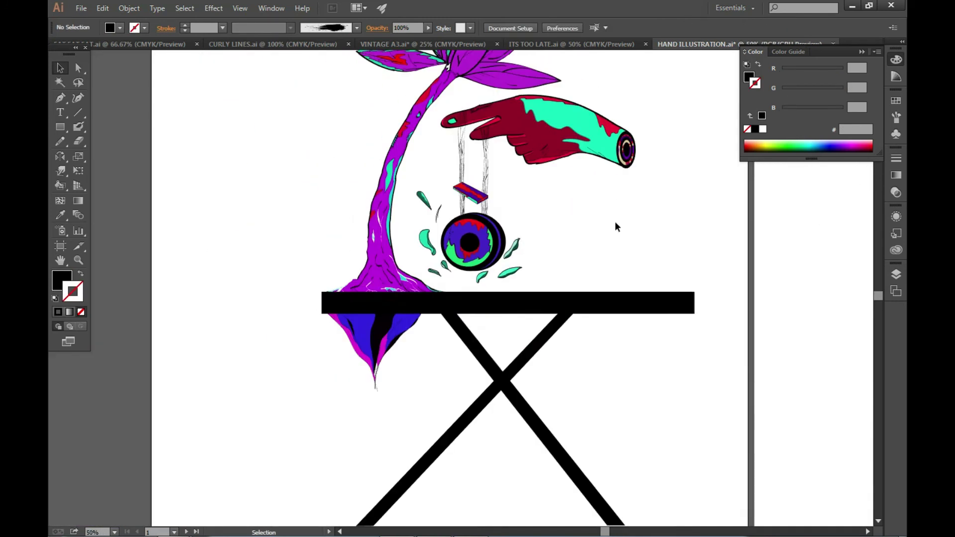
{"action": "key", "text": "ctrl+minus"}
{"action": "left_click", "coordinate": [896, 274]}
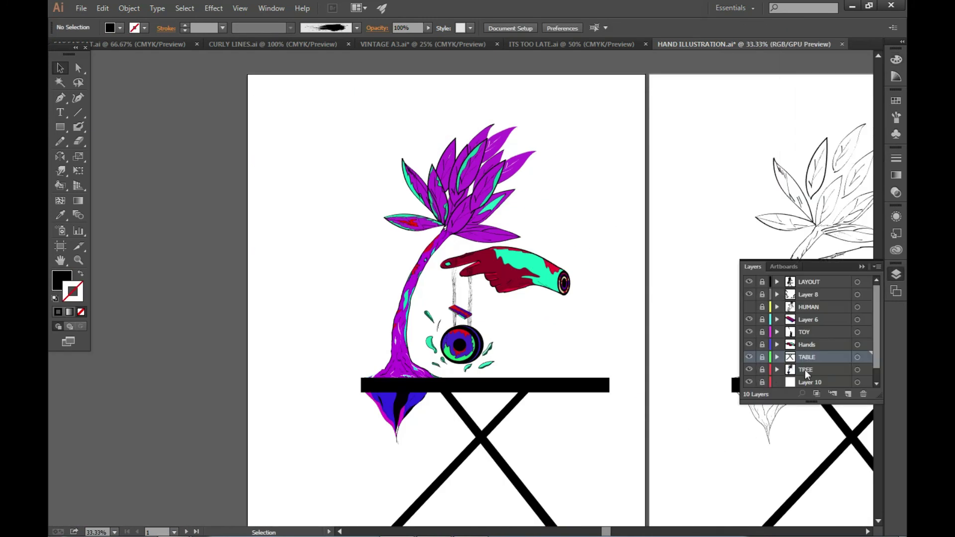
- Select a leaf outline, save, and review the Blob Brush settings
{"action": "scroll", "coordinate": [510, 171], "scroll_direction": "up", "scroll_amount": 5}
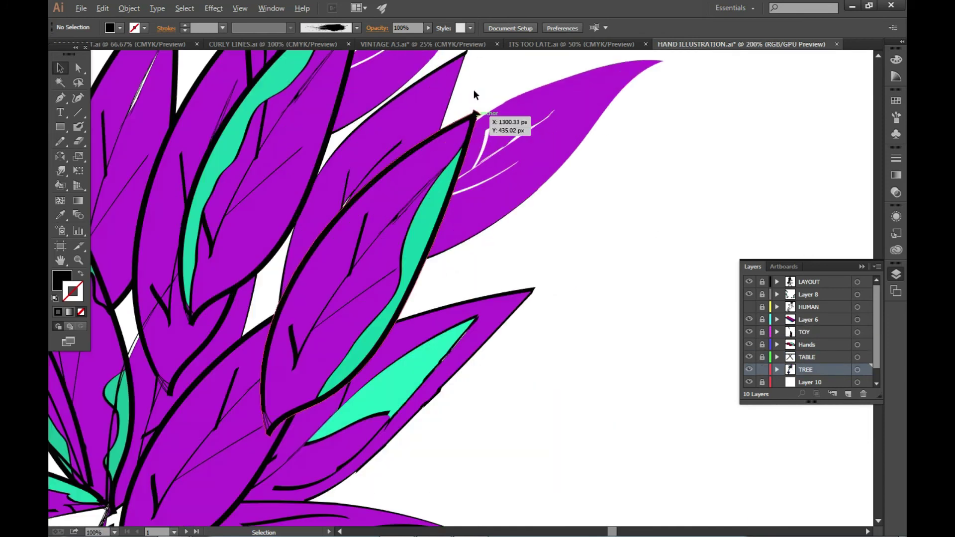
{"action": "left_click", "coordinate": [58, 313]}
{"action": "left_click", "coordinate": [531, 185]}
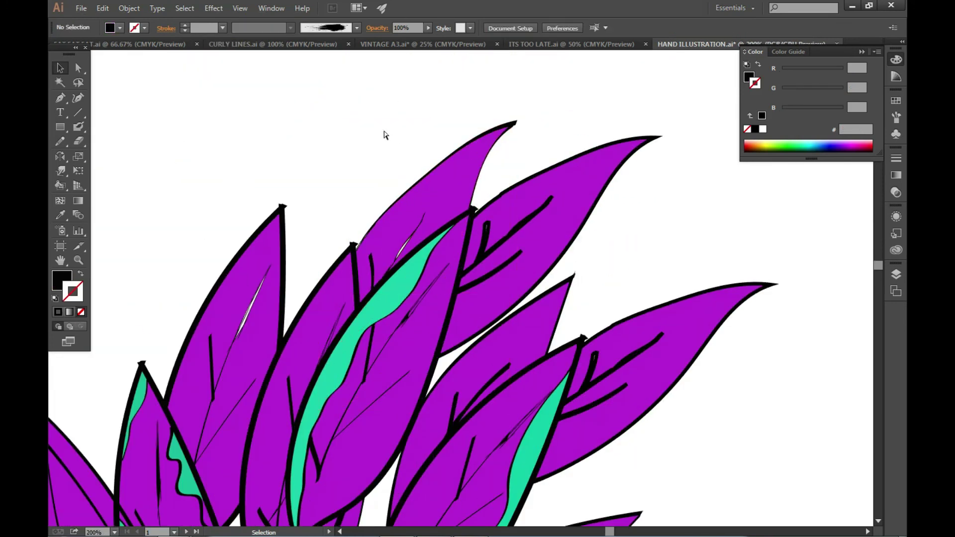
{"action": "key", "text": "ctrl+s"}
{"action": "double_click", "coordinate": [78, 126]}
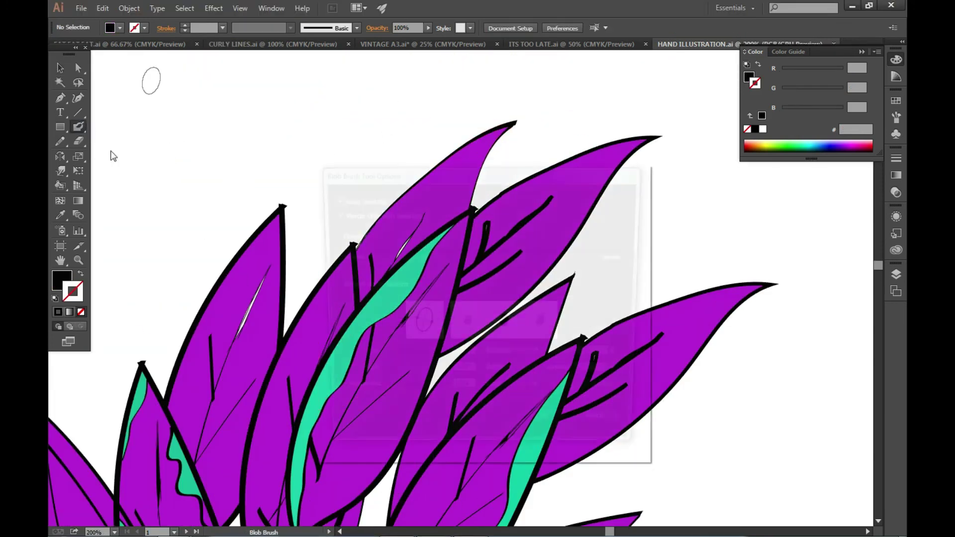
{"action": "key", "text": "Return"}
- Paint a zigzag accent on the leaf tip, switch to a green colour, and save
{"action": "left_click_drag", "start_coordinate": [431, 237], "coordinate": [474, 175]}
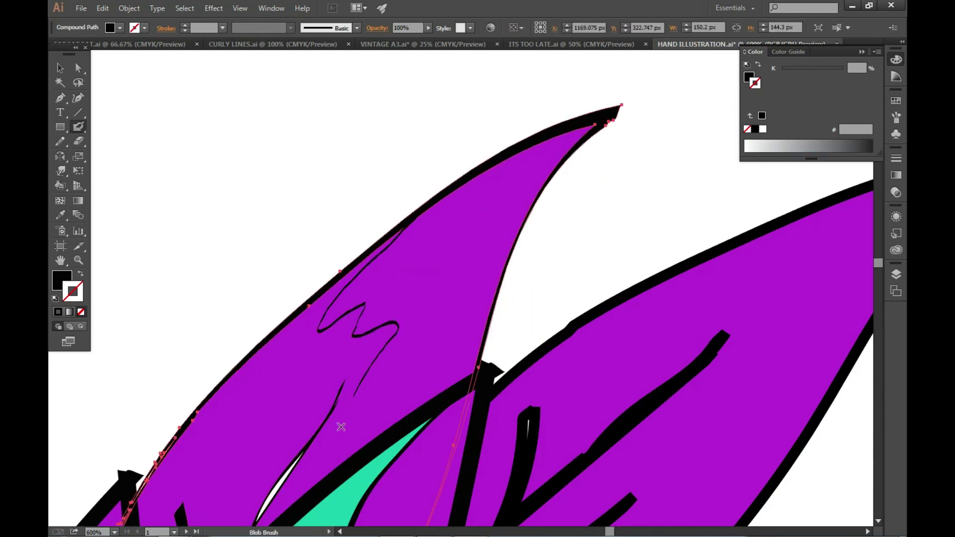
{"action": "left_click", "coordinate": [81, 274]}
{"action": "double_click", "coordinate": [75, 292]}
{"action": "mouse_move", "coordinate": [304, 306]}
{"action": "left_mouse_down"}
{"action": "mouse_move", "coordinate": [304, 408]}
{"action": "mouse_move", "coordinate": [303, 374]}
{"action": "left_mouse_up"}
{"action": "left_click", "coordinate": [281, 375]}
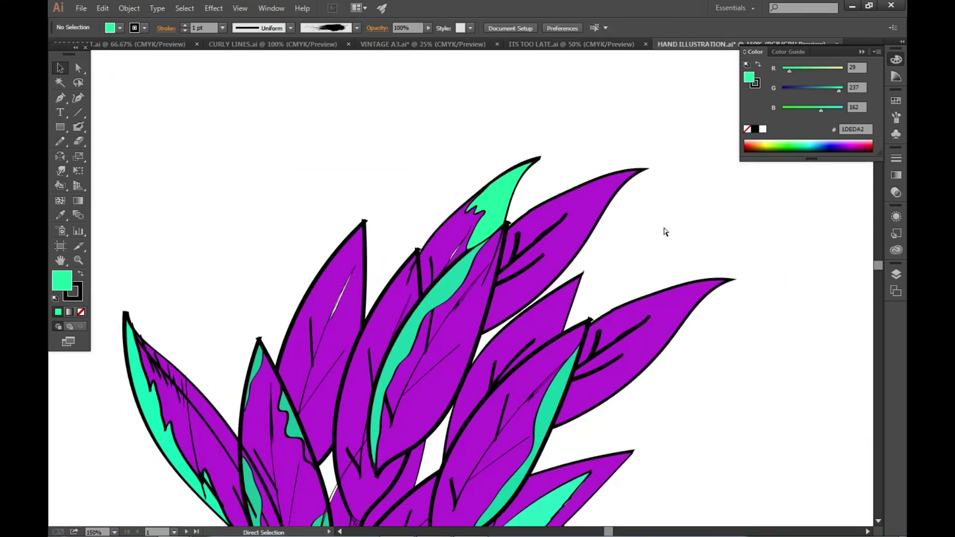
{"action": "key", "text": "ctrl+s"}
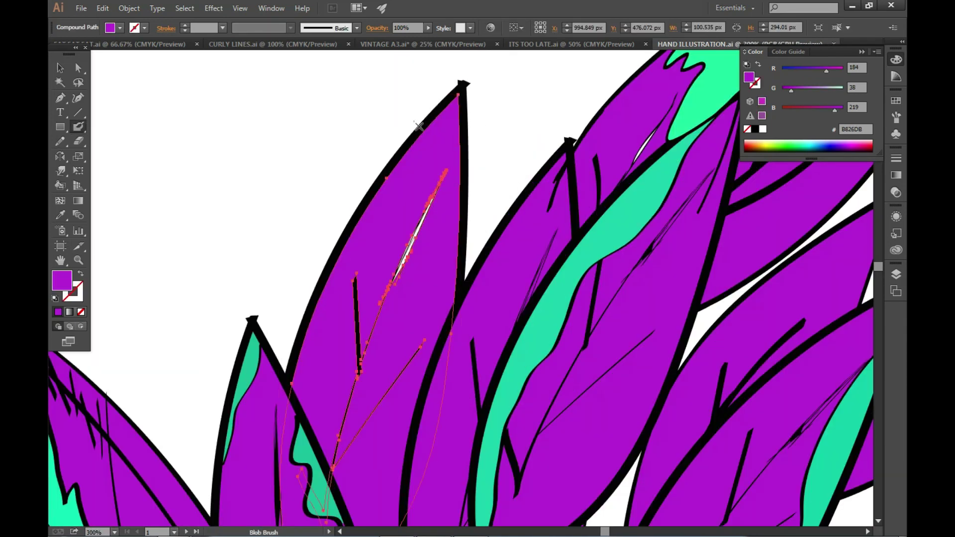
- Set a teal fill for the leaf highlights and zoom out to see more leaves
{"action": "key", "text": "v"}
{"action": "left_click", "coordinate": [393, 130]}
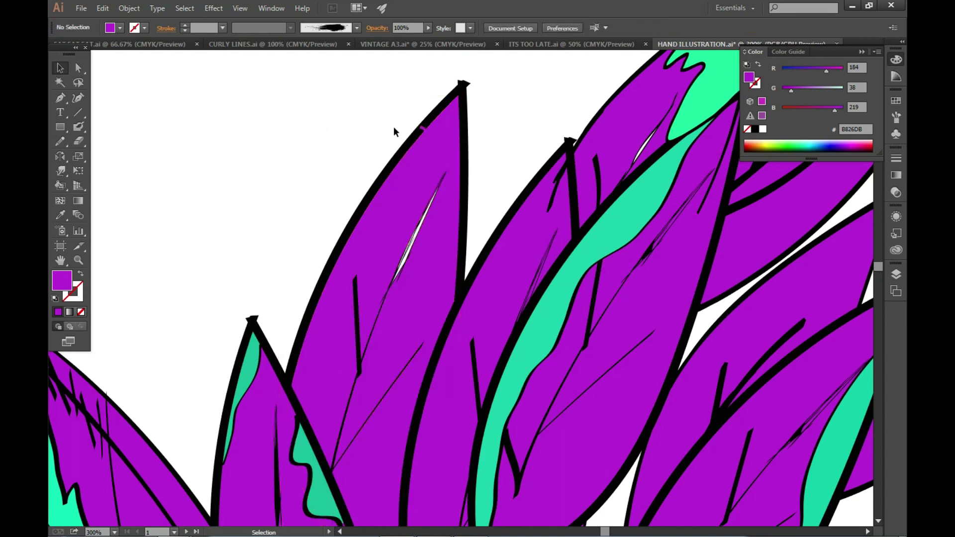
{"action": "left_click", "coordinate": [78, 68]}
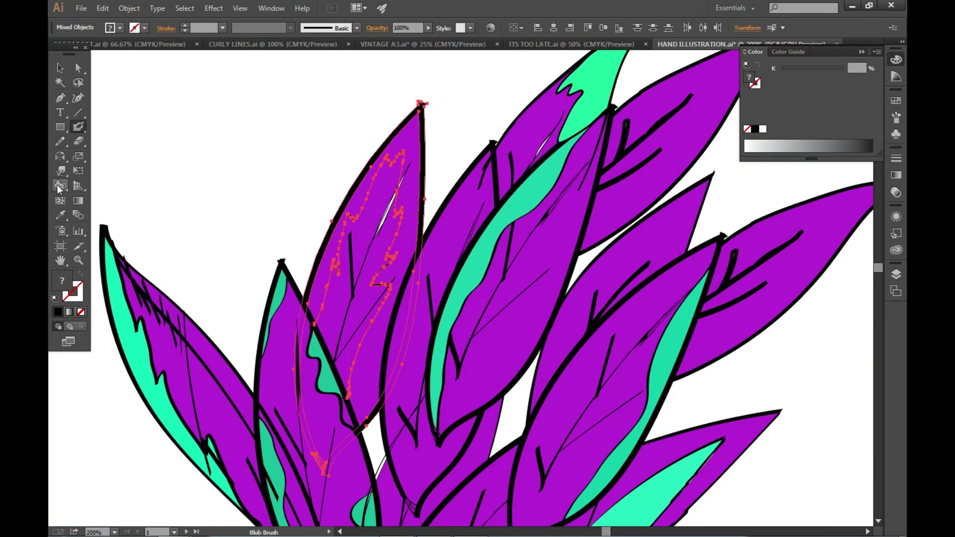
{"action": "left_click", "coordinate": [58, 186]}
{"action": "double_click", "coordinate": [62, 281]}
{"action": "left_click", "coordinate": [423, 273]}
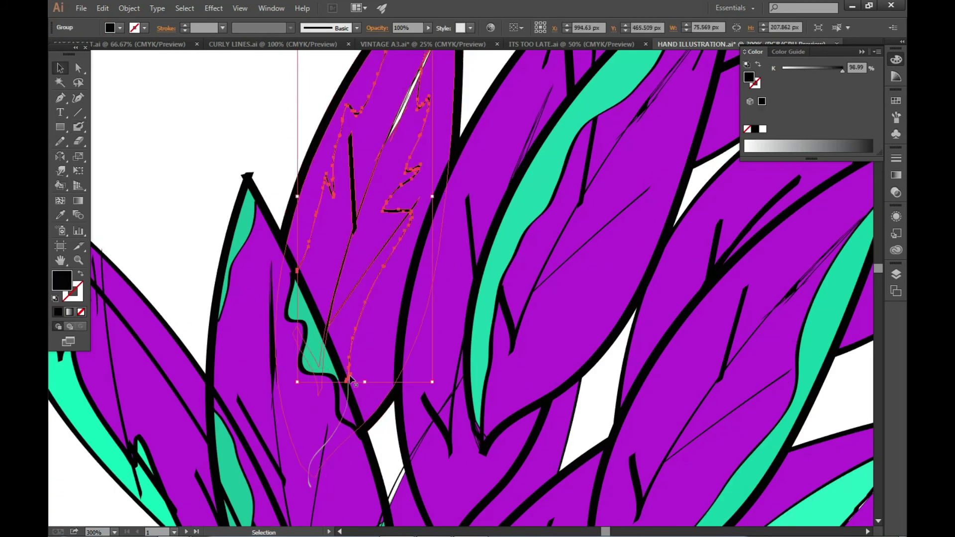
{"action": "key", "text": "shift+b"}
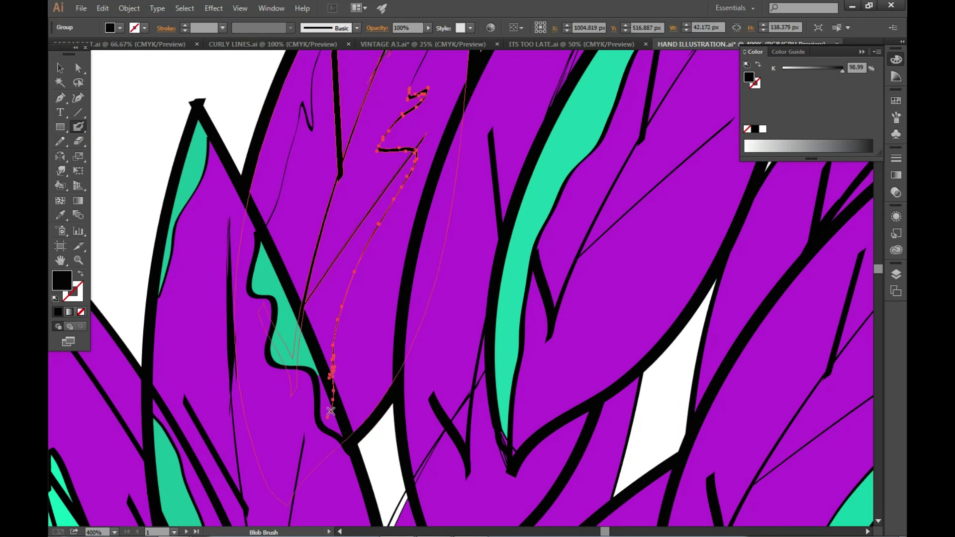
{"action": "key", "text": "ctrl+minus"}
{"action": "key", "text": "ctrl+minus"}
{"action": "key", "text": "v"}
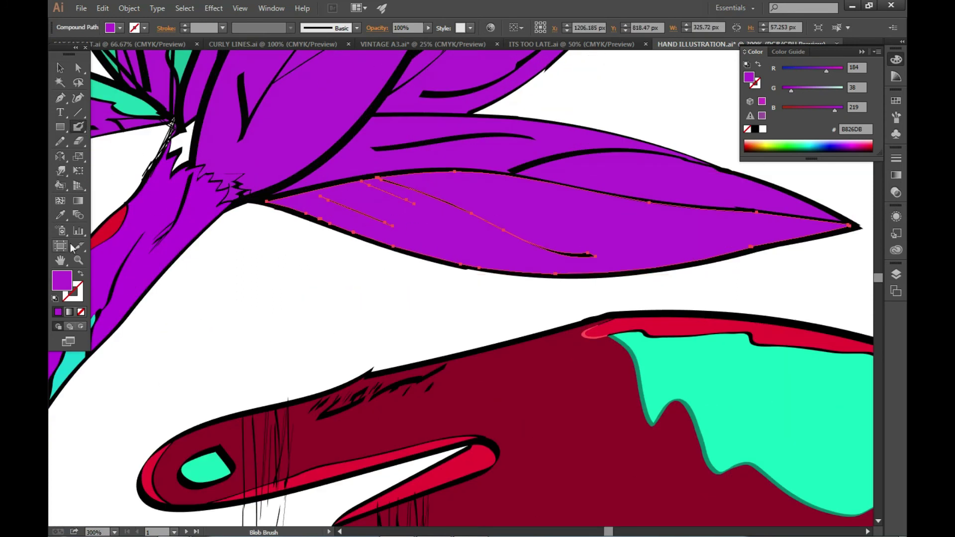
- Fill the lower leaf's region with cyan, undoing a stray wavy stroke
{"action": "left_click", "coordinate": [279, 421]}
{"action": "left_click", "coordinate": [416, 275]}
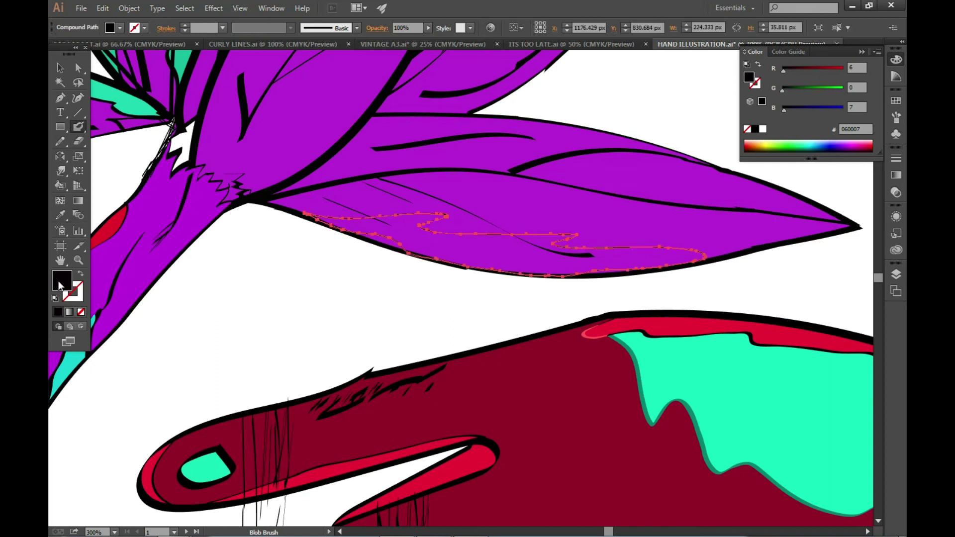
{"action": "left_click", "coordinate": [297, 343]}
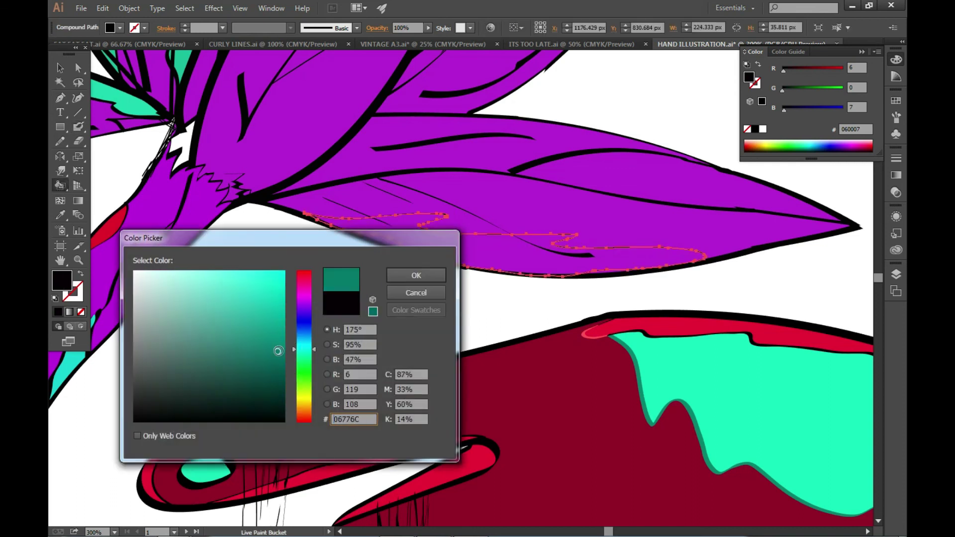
{"action": "left_click", "coordinate": [416, 275]}
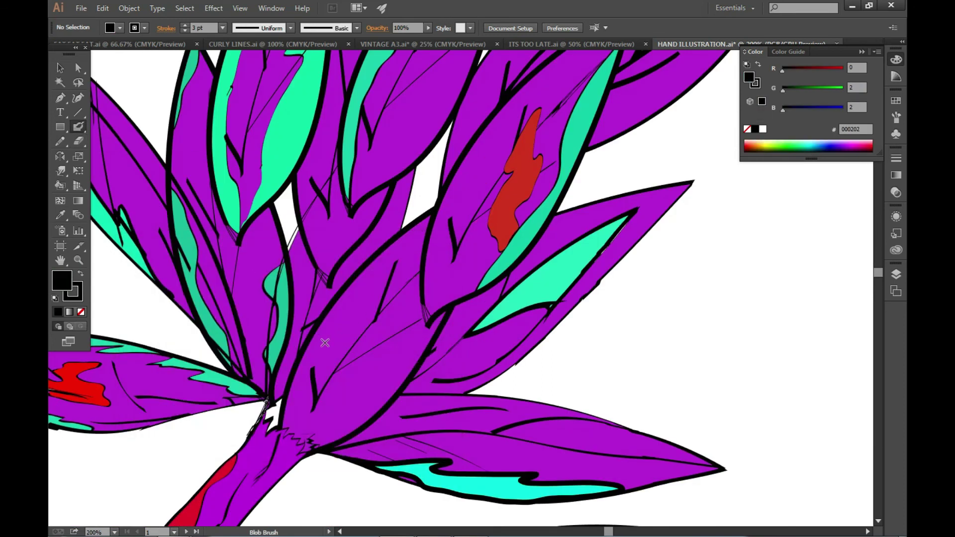
{"action": "left_click_drag", "start_coordinate": [367, 312], "coordinate": [301, 361]}
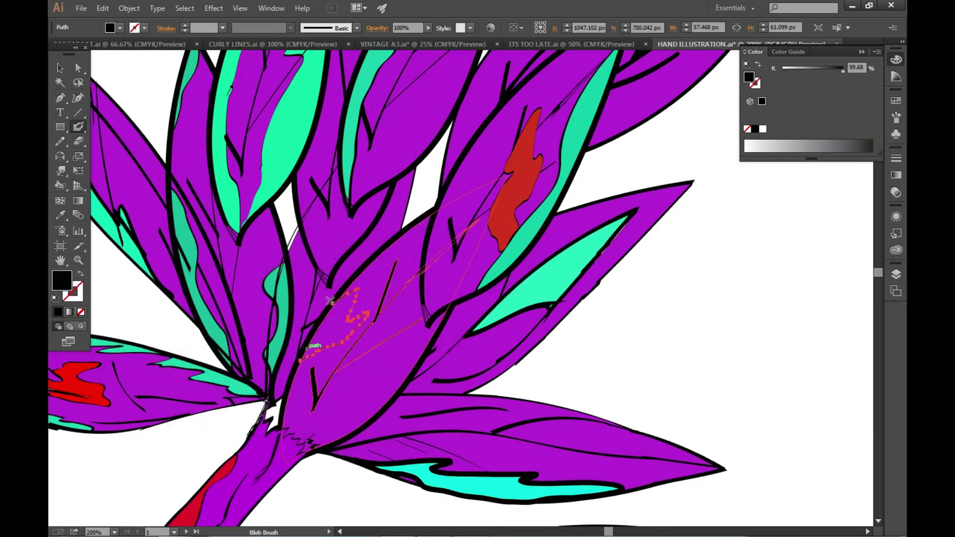
{"action": "key", "text": "ctrl+z"}
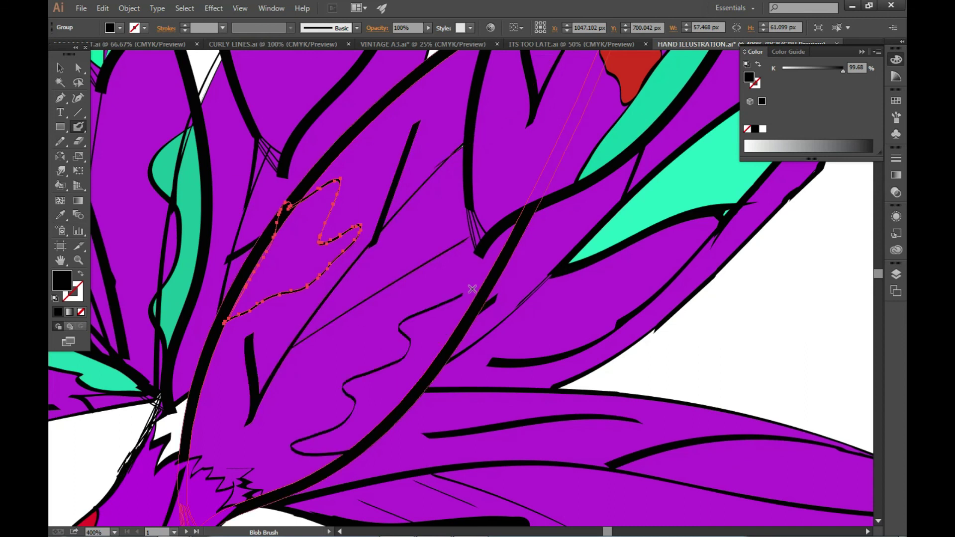
- Pick a blue fill colour for the Live Paint Bucket
{"action": "scroll", "coordinate": [427, 197], "scroll_direction": "up", "scroll_amount": 3}
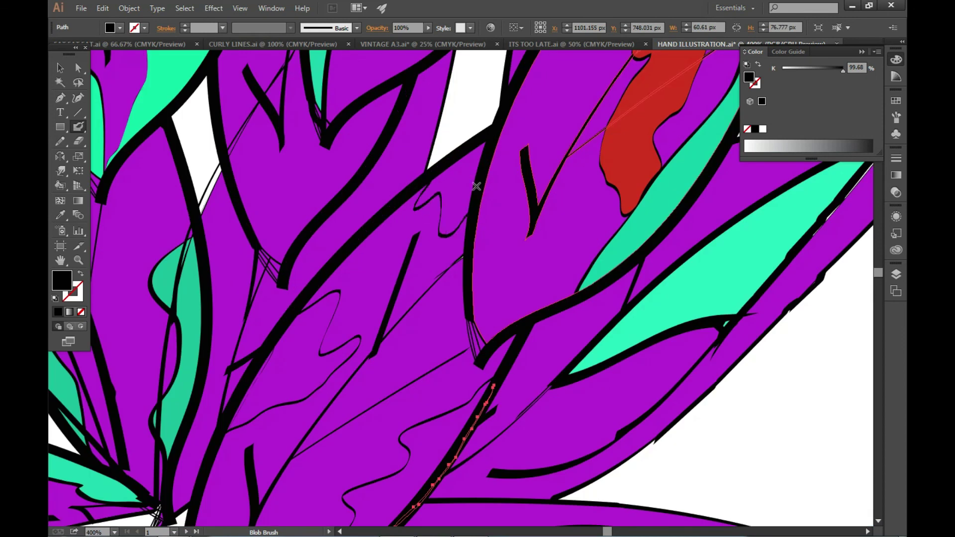
{"action": "scroll", "coordinate": [476, 186], "scroll_direction": "down", "scroll_amount": 5}
{"action": "scroll", "coordinate": [454, 242], "scroll_direction": "up", "scroll_amount": 7}
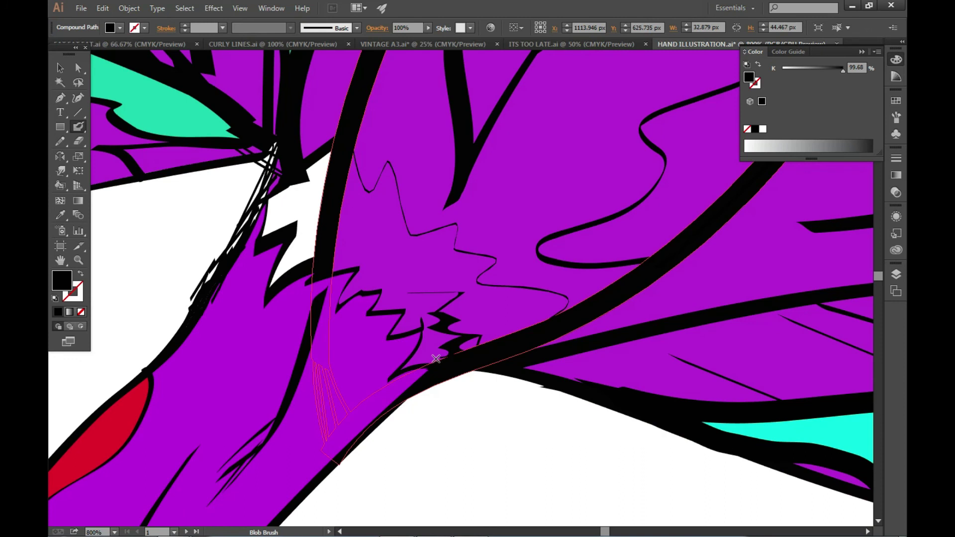
{"action": "scroll", "coordinate": [338, 201], "scroll_direction": "down", "scroll_amount": 3}
{"action": "key", "text": "k"}
{"action": "double_click", "coordinate": [62, 280]}
{"action": "key", "text": "Return"}
{"action": "double_click", "coordinate": [62, 280]}
{"action": "key", "text": "Return"}
{"action": "scroll", "coordinate": [348, 249], "scroll_direction": "down", "scroll_amount": 3}
{"action": "scroll", "coordinate": [348, 249], "scroll_direction": "up", "scroll_amount": 3}
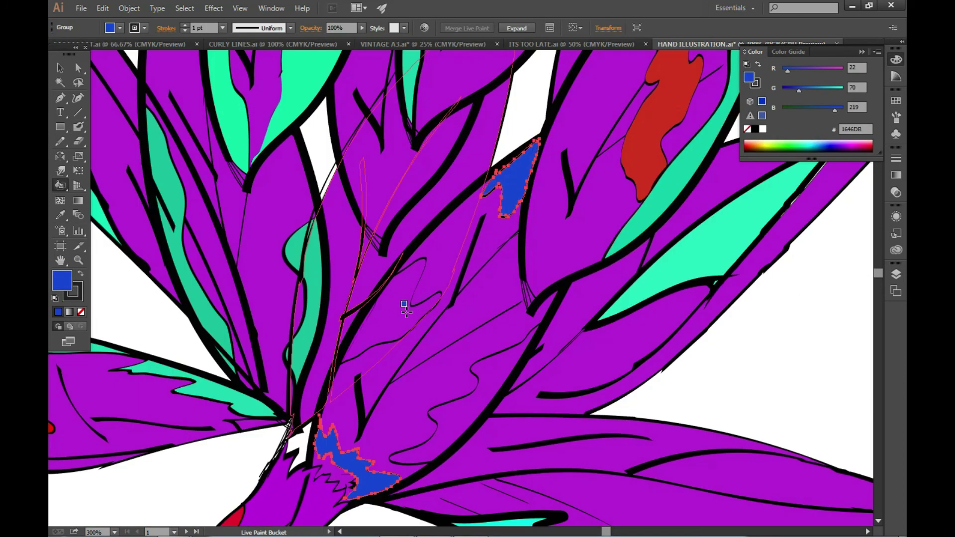
- Fill the regions where the leaves meet the trunk with blue
{"action": "key", "text": "v"}
{"action": "left_click", "coordinate": [517, 350]}
{"action": "key", "text": "v"}
{"action": "scroll", "coordinate": [527, 338], "scroll_direction": "down", "scroll_amount": 2}
{"action": "scroll", "coordinate": [517, 338], "scroll_direction": "up", "scroll_amount": 4}
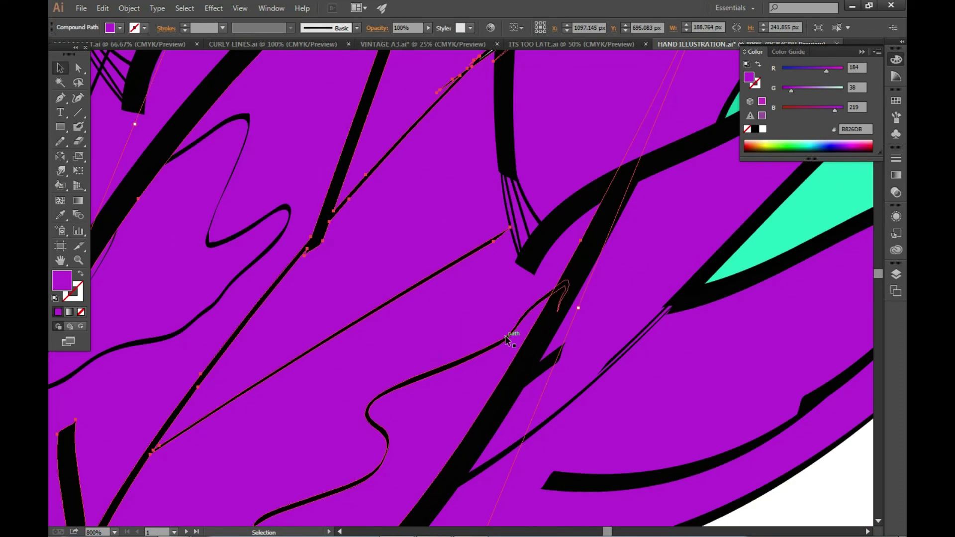
{"action": "scroll", "coordinate": [518, 338], "scroll_direction": "down", "scroll_amount": 5}
{"action": "scroll", "coordinate": [473, 358], "scroll_direction": "up", "scroll_amount": 2}
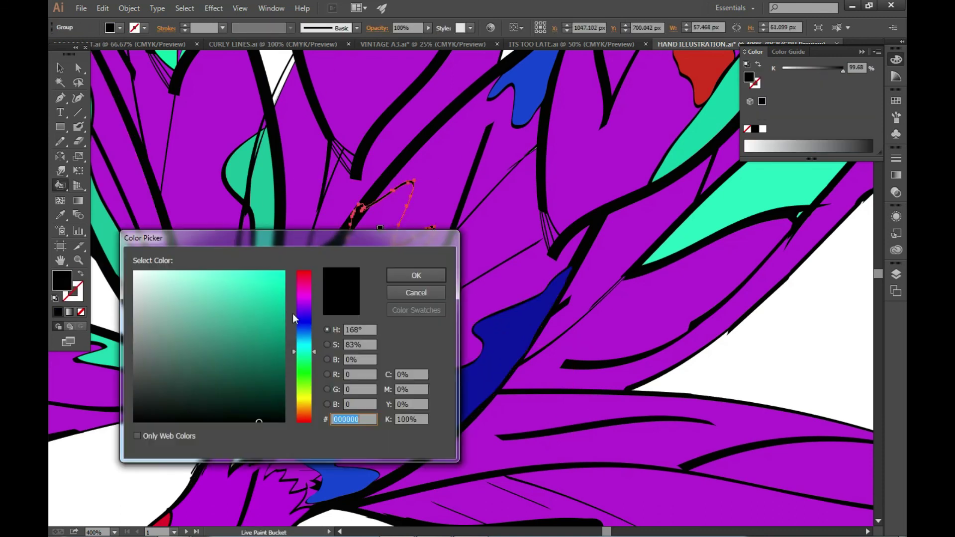
- Confirm the blue fill and save the illustration
{"action": "left_click", "coordinate": [407, 275]}
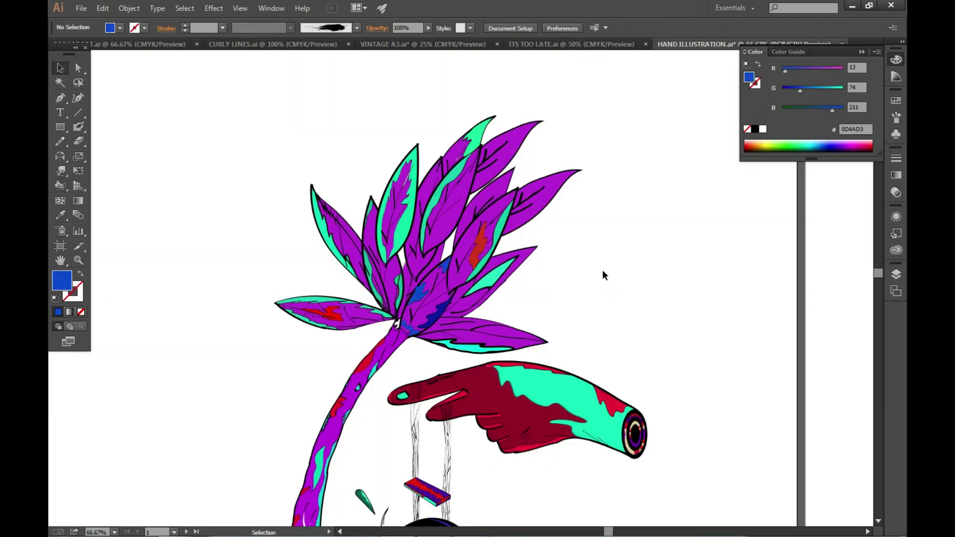
{"action": "scroll", "coordinate": [601, 270], "scroll_direction": "down", "scroll_amount": 2}
{"action": "scroll", "coordinate": [622, 257], "scroll_direction": "down", "scroll_amount": 1}
{"action": "scroll", "coordinate": [531, 249], "scroll_direction": "down", "scroll_amount": 1}
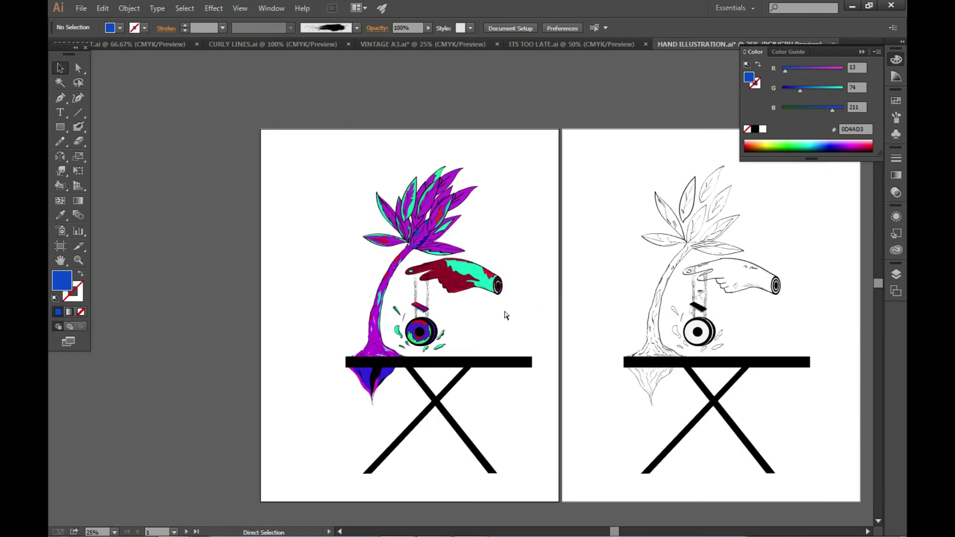
{"action": "key", "text": "ctrl+s"}
- On Layer 10, draw a yellow rectangle covering the left artboard and save
{"action": "key", "text": "F7"}
{"action": "scroll", "coordinate": [844, 372], "scroll_direction": "down", "scroll_amount": 1}
{"action": "left_click", "coordinate": [810, 369]}
{"action": "key", "text": "m"}
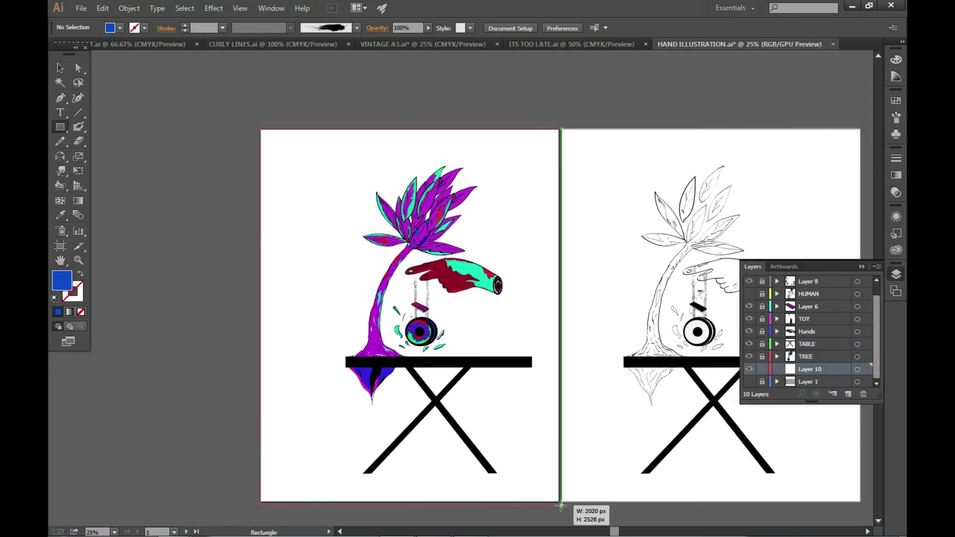
{"action": "left_click_drag", "start_coordinate": [260, 129], "coordinate": [559, 501]}
{"action": "key", "text": "b"}
{"action": "double_click", "coordinate": [62, 280]}
{"action": "left_click_drag", "start_coordinate": [304, 348], "coordinate": [304, 395]}
{"action": "left_click", "coordinate": [439, 282]}
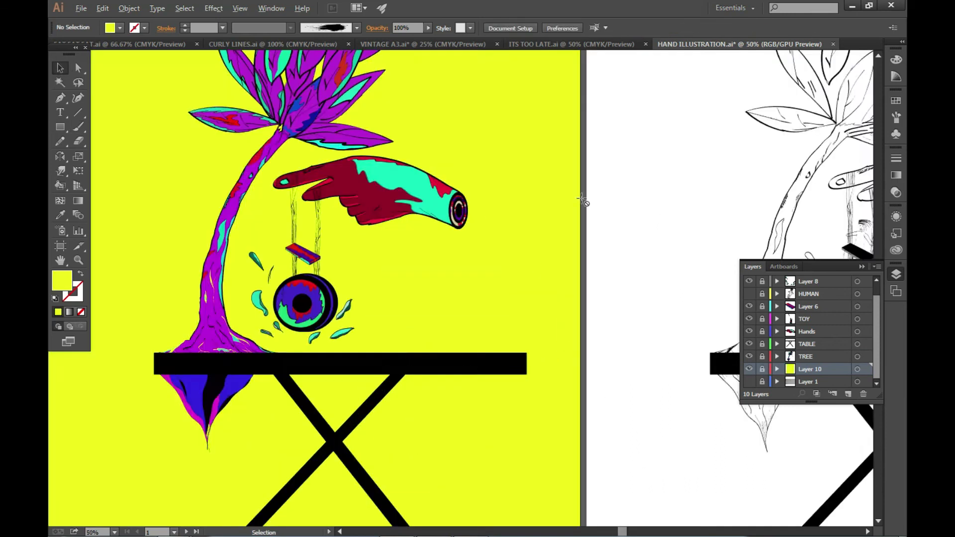
{"action": "key", "text": "ctrl+s"}
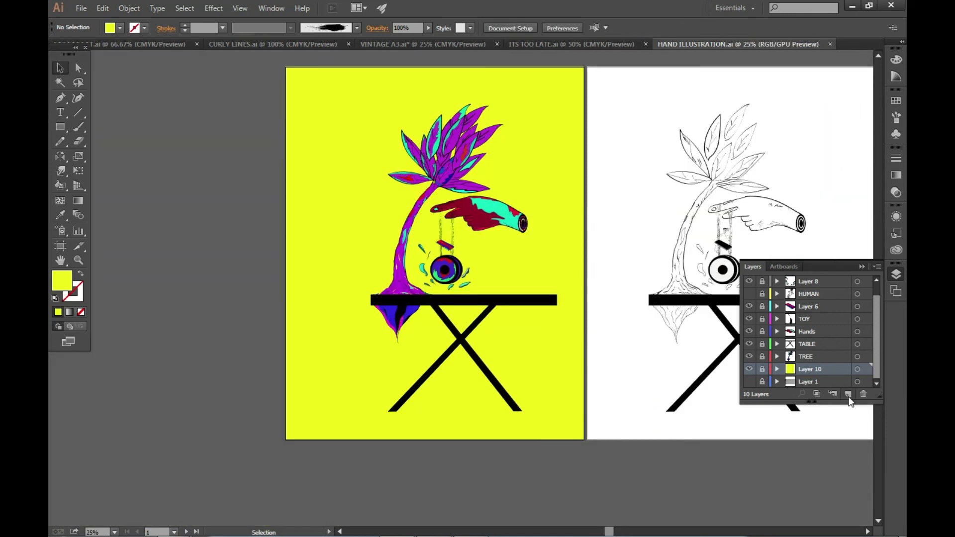
- Draw an olive shadow shape beneath the table with the Pen tool and save
{"action": "key", "text": "p"}
{"action": "left_click", "coordinate": [295, 416]}
{"action": "left_click", "coordinate": [521, 383]}
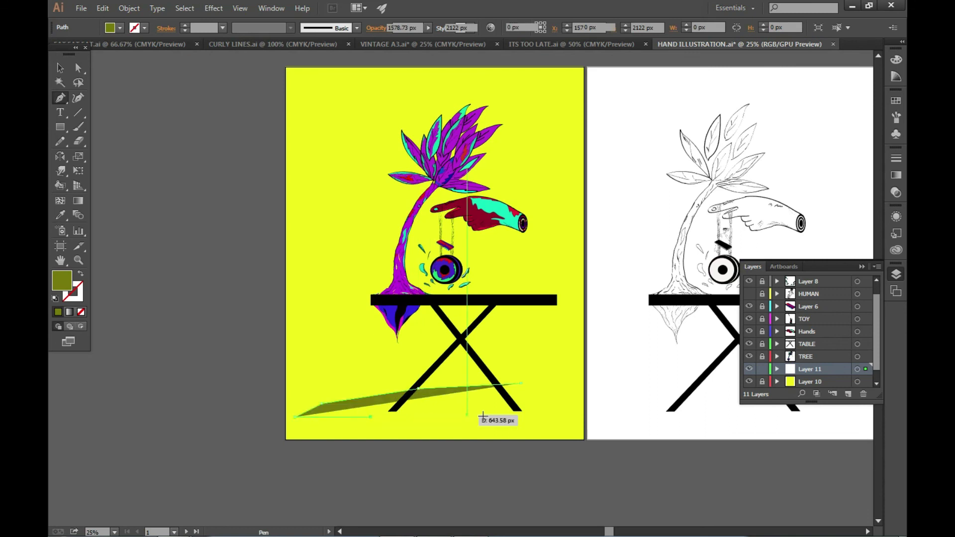
{"action": "left_click", "coordinate": [572, 412]}
{"action": "key", "text": "a"}
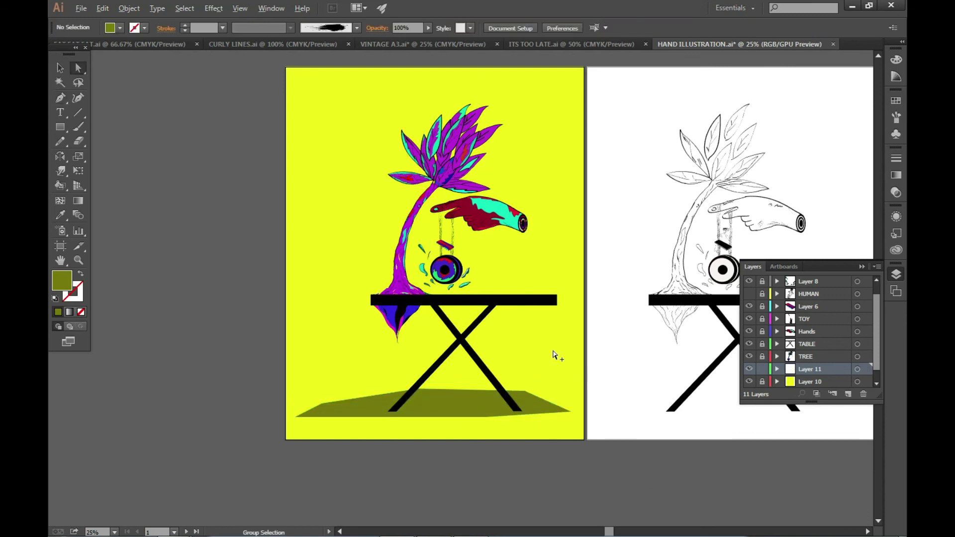
{"action": "scroll", "coordinate": [378, 397], "scroll_direction": "up", "scroll_amount": 3}
{"action": "key", "text": "v"}
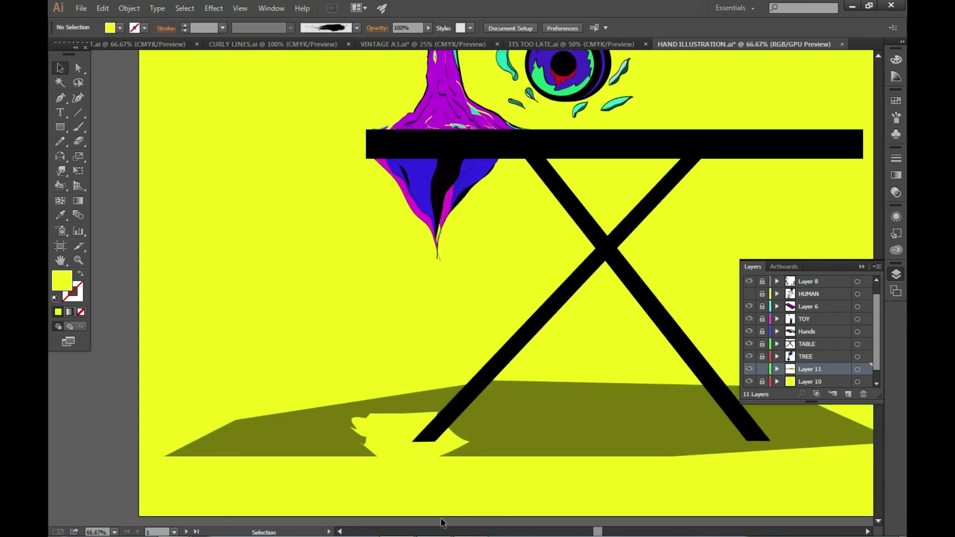
{"action": "scroll", "coordinate": [458, 452], "scroll_direction": "down", "scroll_amount": 4}
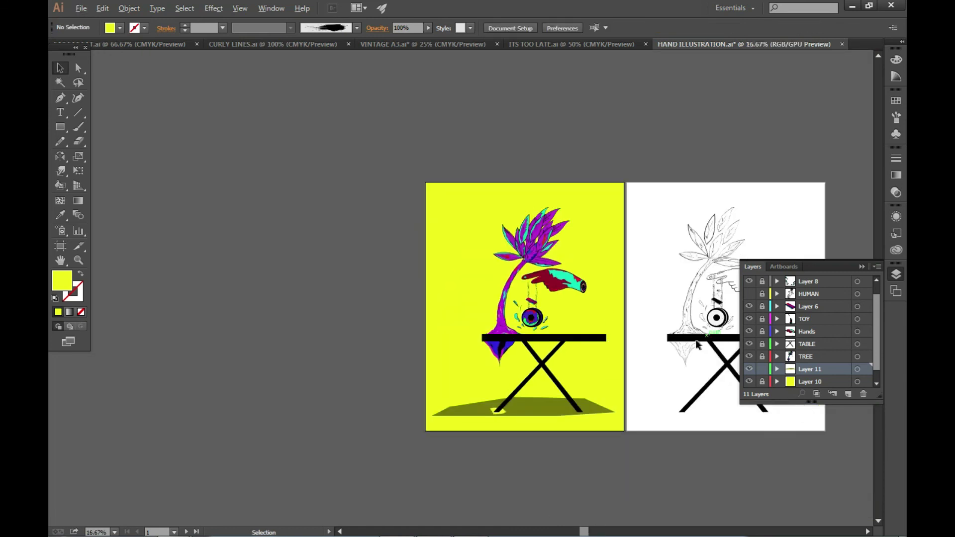
{"action": "scroll", "coordinate": [696, 344], "scroll_direction": "up", "scroll_amount": 1}
{"action": "key", "text": "ctrl+s"}
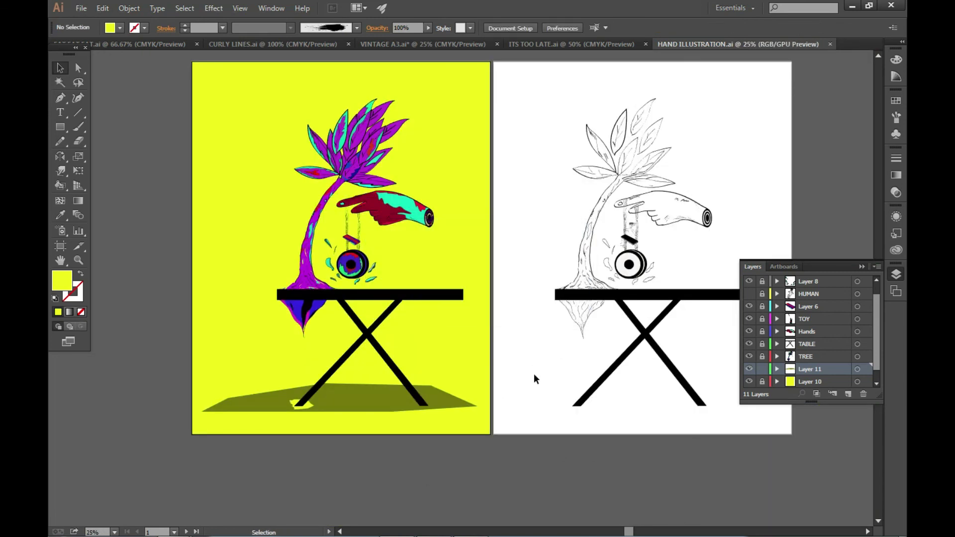